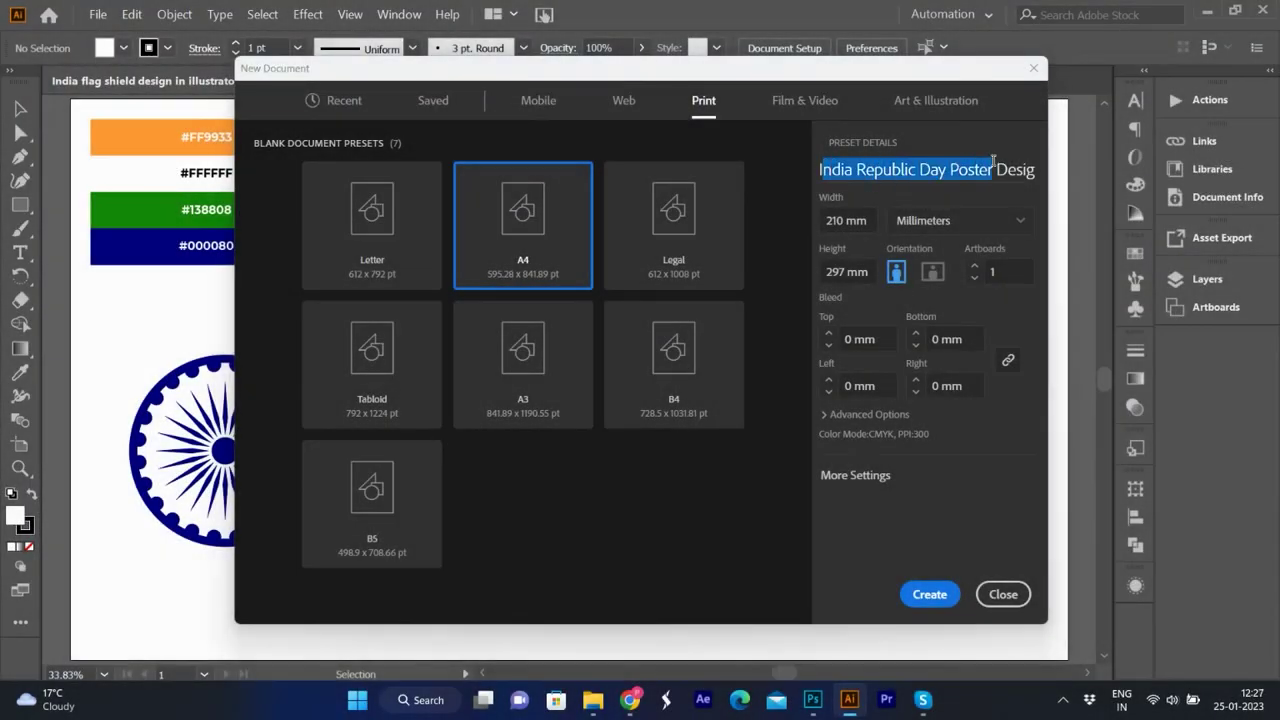
# Create an A4 portrait CMYK 300 ppi document named 'India Republic Day Poster Design in Illustrator'.
pyautogui.moveTo(822, 167); pyautogui.dragTo(926, 220)
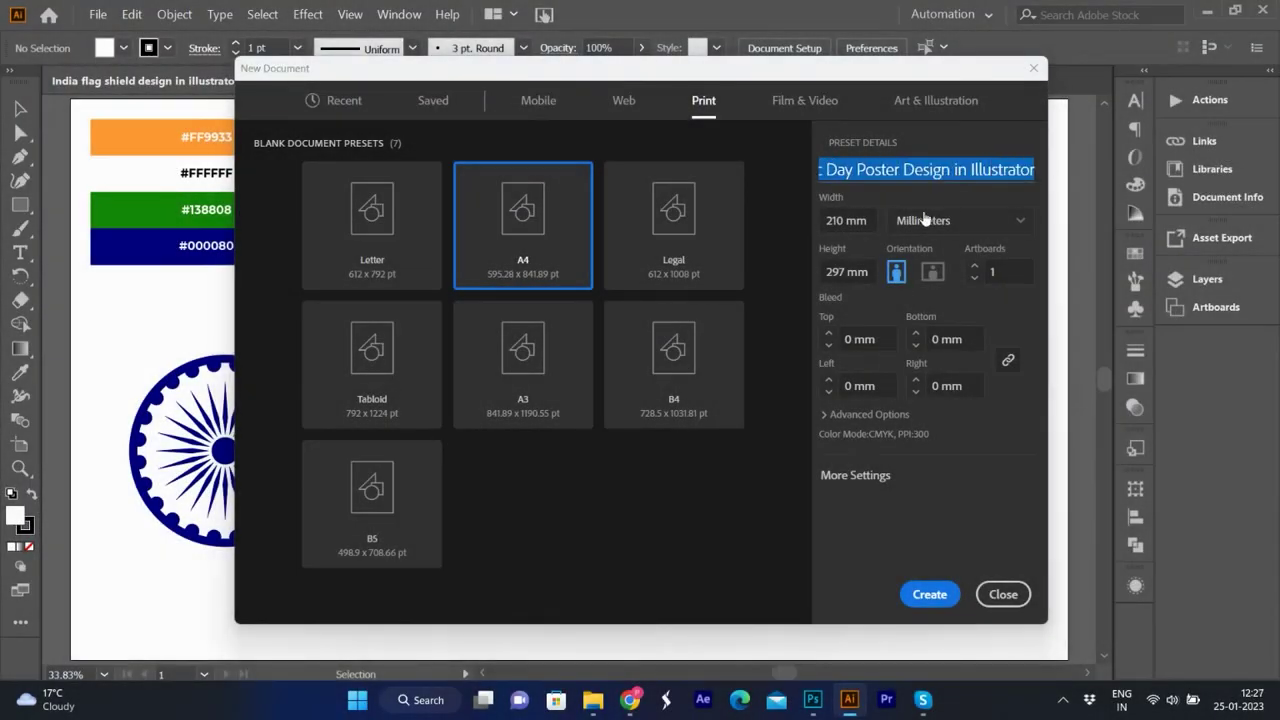
pyautogui.press('Tab')
pyautogui.click(845, 414)
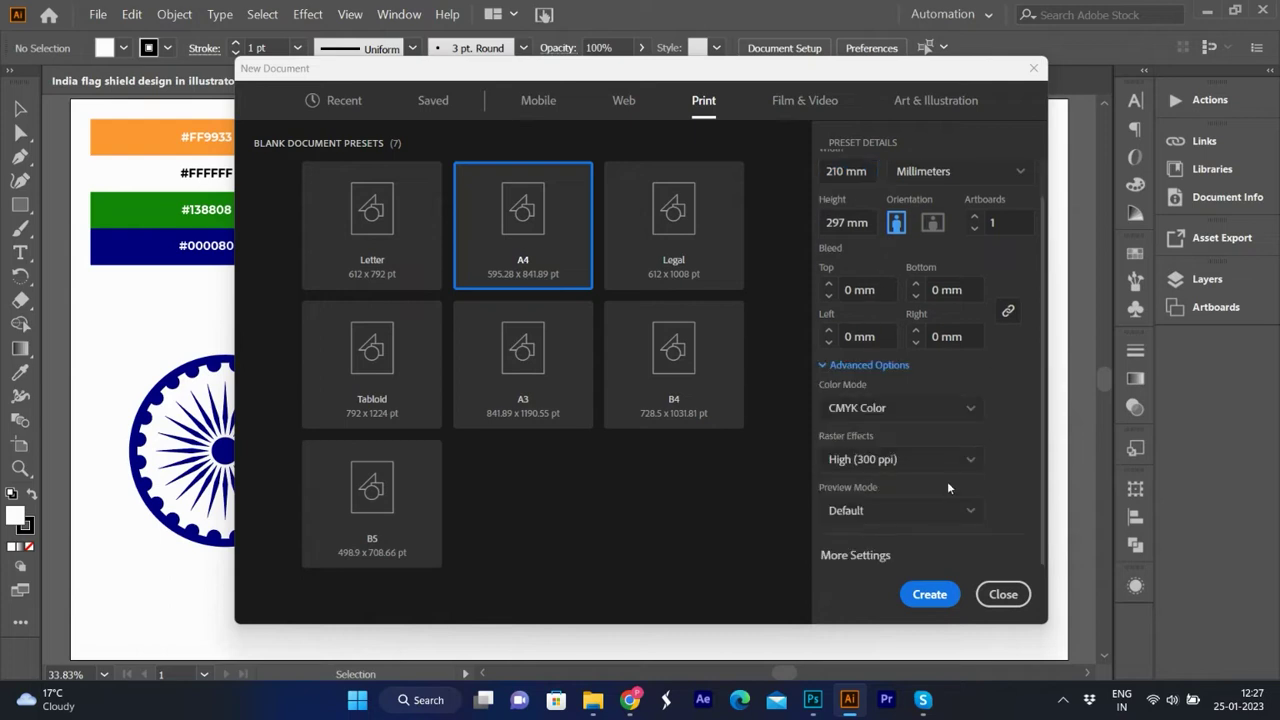
pyautogui.click(929, 594)
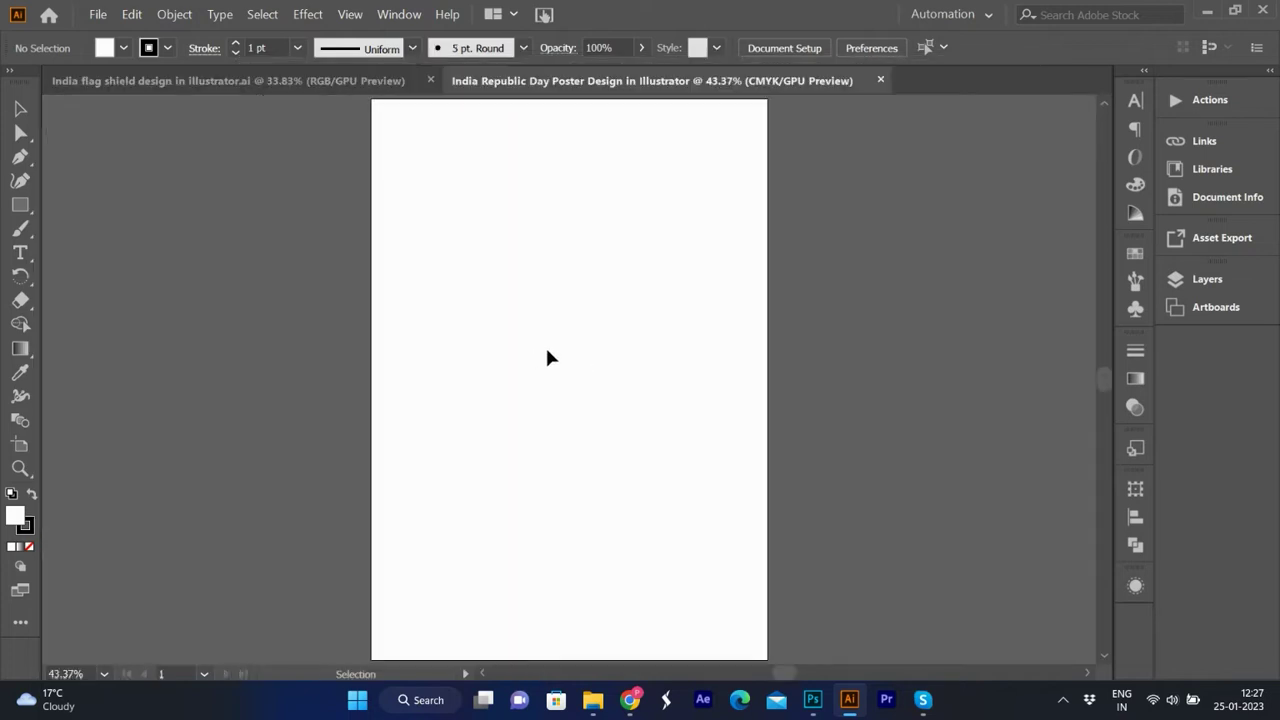
# Copy the four flag colour bars from the flag file and paste them left of the artboard.
pyautogui.hotkey('ctrl', 'Tab')
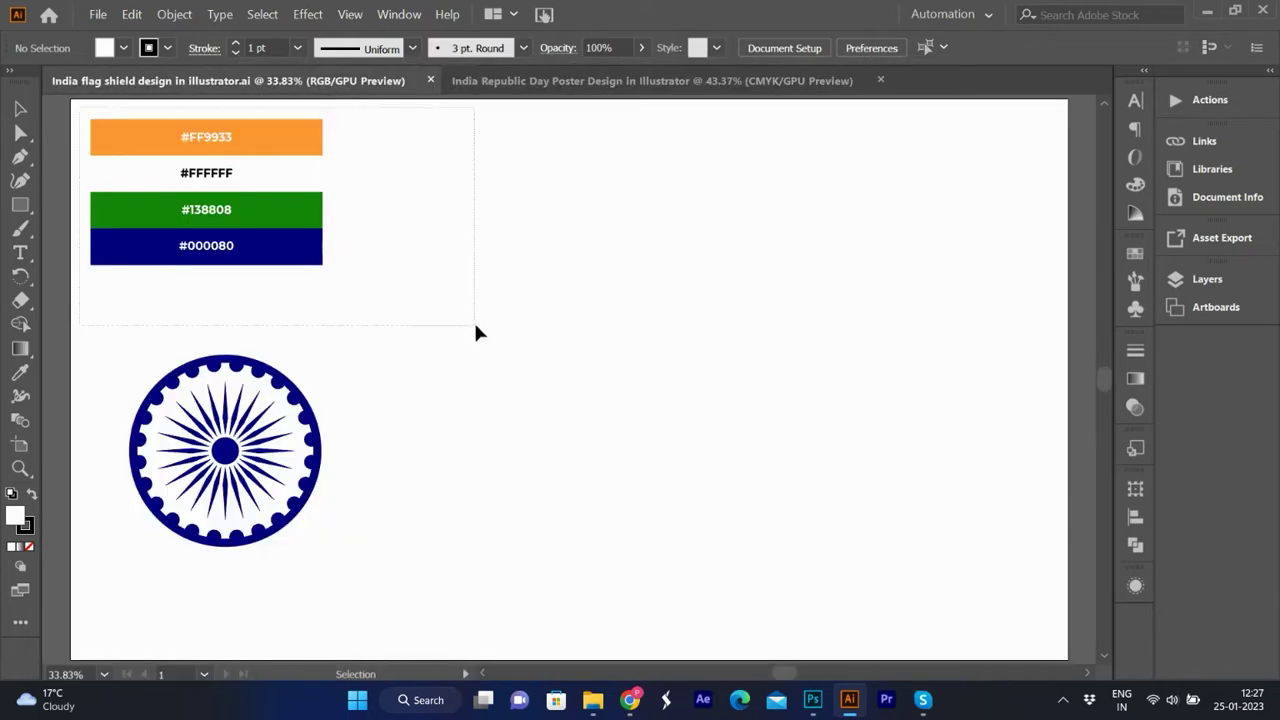
pyautogui.moveTo(478, 332); pyautogui.dragTo(476, 328)
pyautogui.hotkey('ctrl', 'c')
pyautogui.click(652, 80)
pyautogui.hotkey('ctrl', 'v')
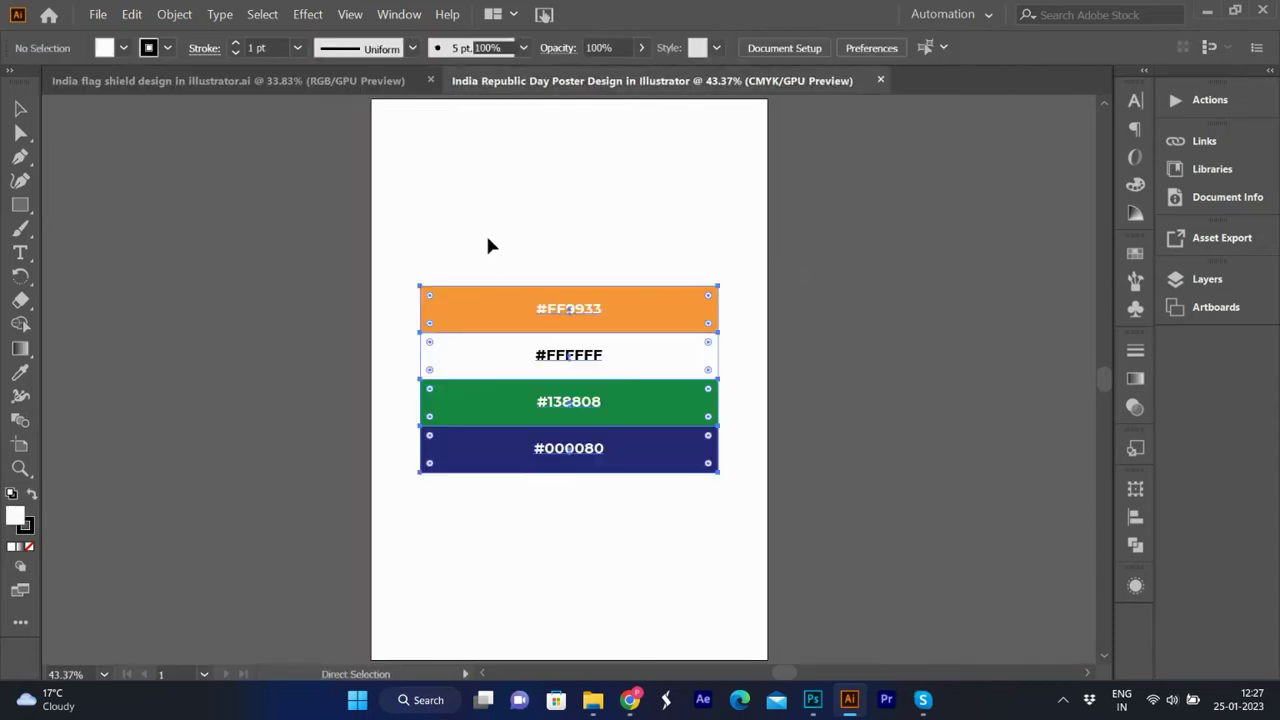
pyautogui.moveTo(567, 317); pyautogui.dragTo(194, 157)
# Draw a navy 210 × 297 mm rectangle.
pyautogui.press('m')
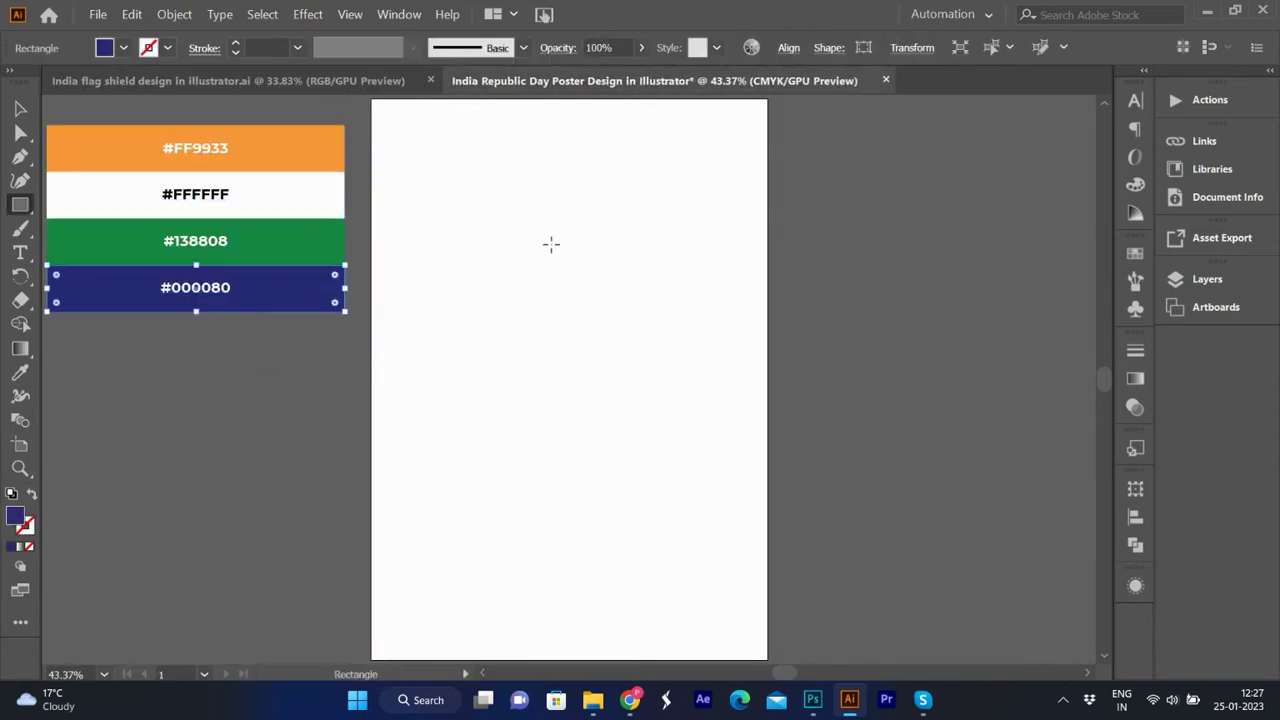
pyautogui.click(551, 244)
pyautogui.write('210')
pyautogui.press('Tab')
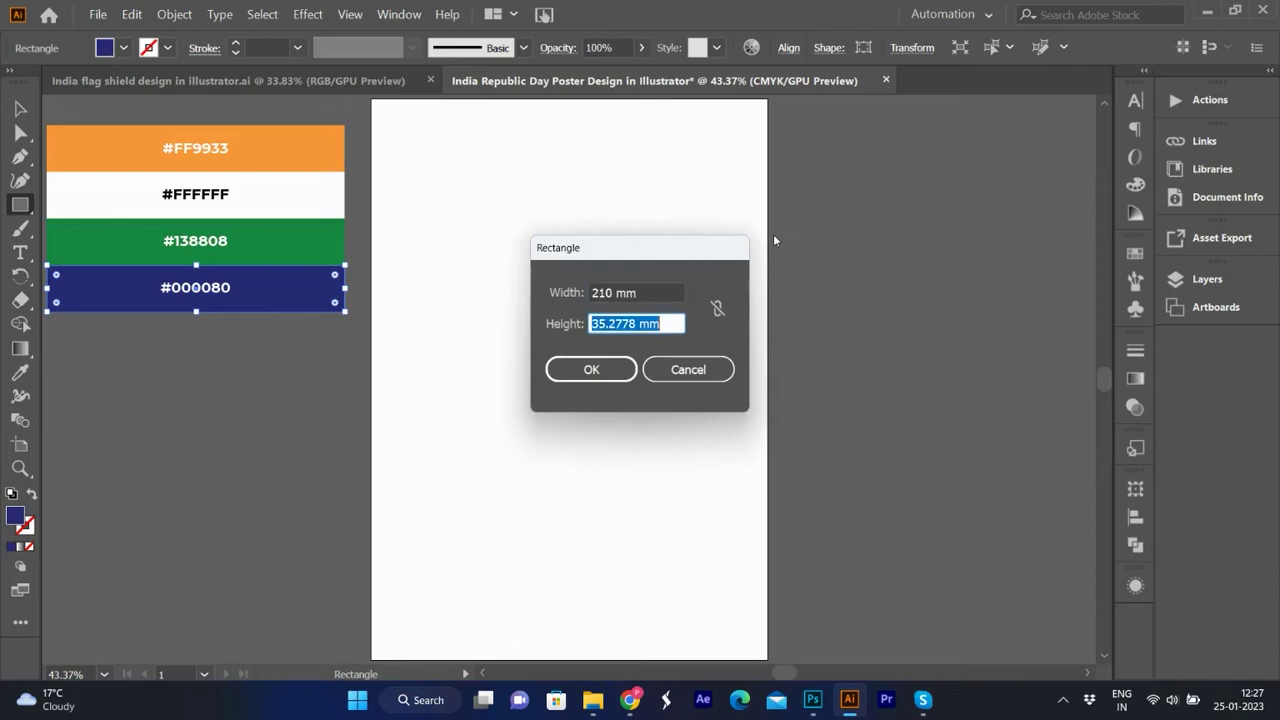
pyautogui.write('297')
pyautogui.press('Return')
# Align the navy rectangle's right and top edges to the artboard so it covers it.
pyautogui.press('v')
pyautogui.click(788, 47)
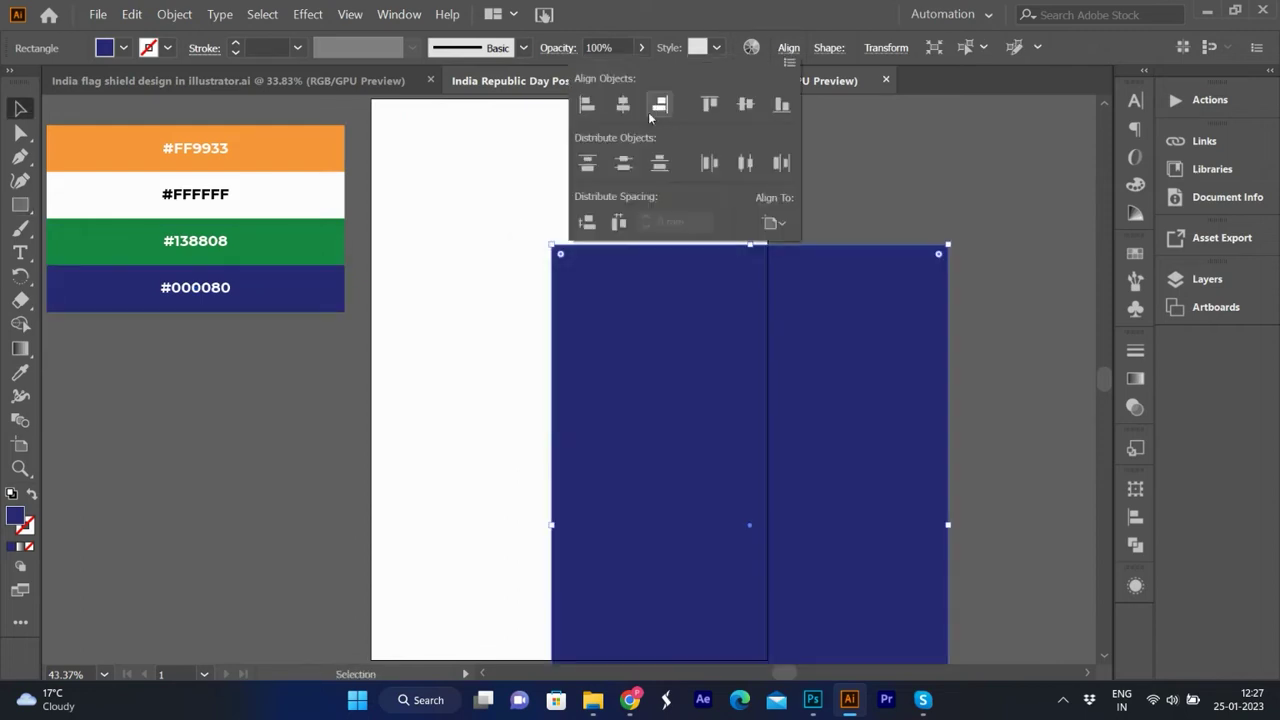
pyautogui.click(659, 104)
pyautogui.click(709, 104)
pyautogui.click(889, 280)
pyautogui.click(580, 214)
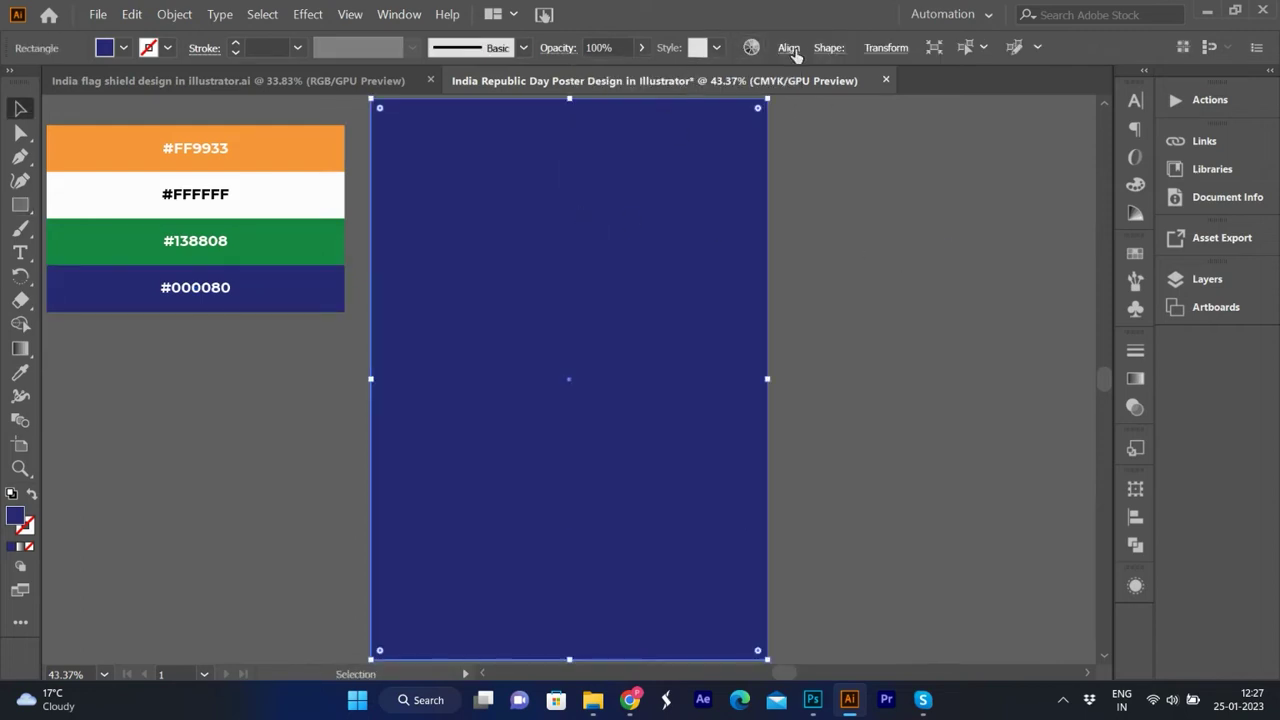
pyautogui.click(789, 49)
pyautogui.click(891, 177)
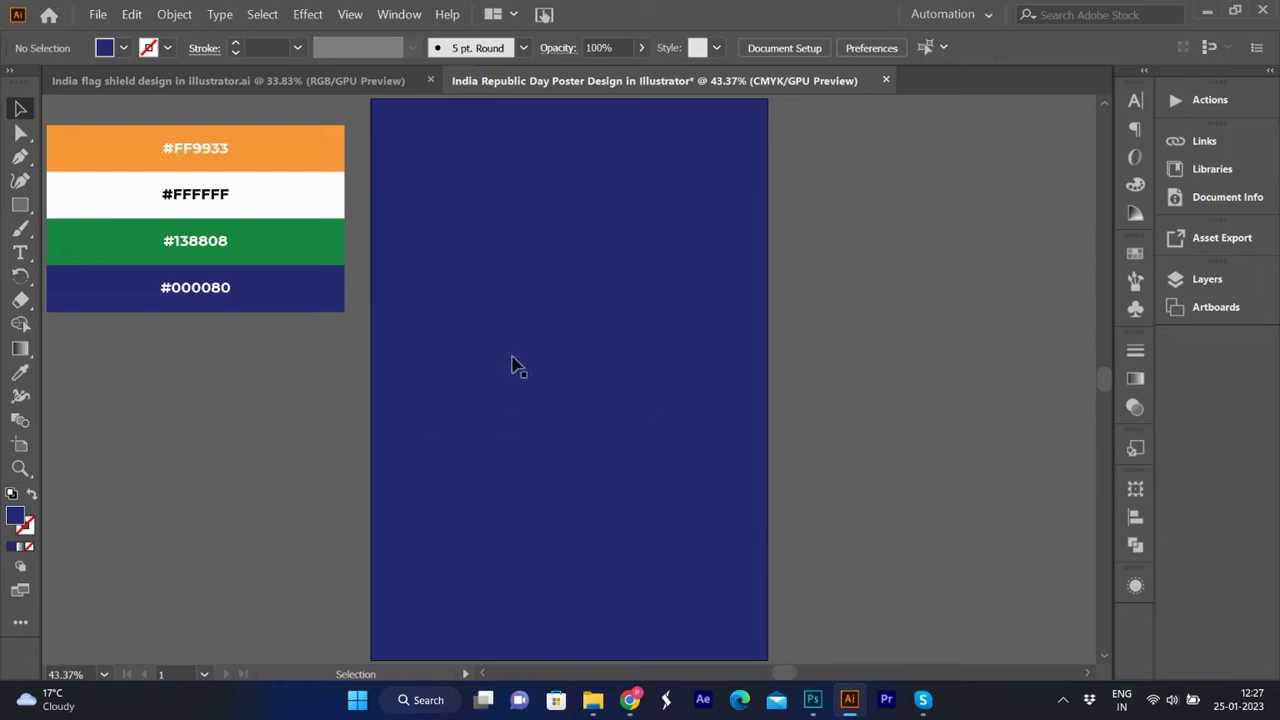
# Add the three-line text 'Re / PUBLIC / DAY' in the upper middle of the artboard.
pyautogui.press('t')
pyautogui.click(22, 254)
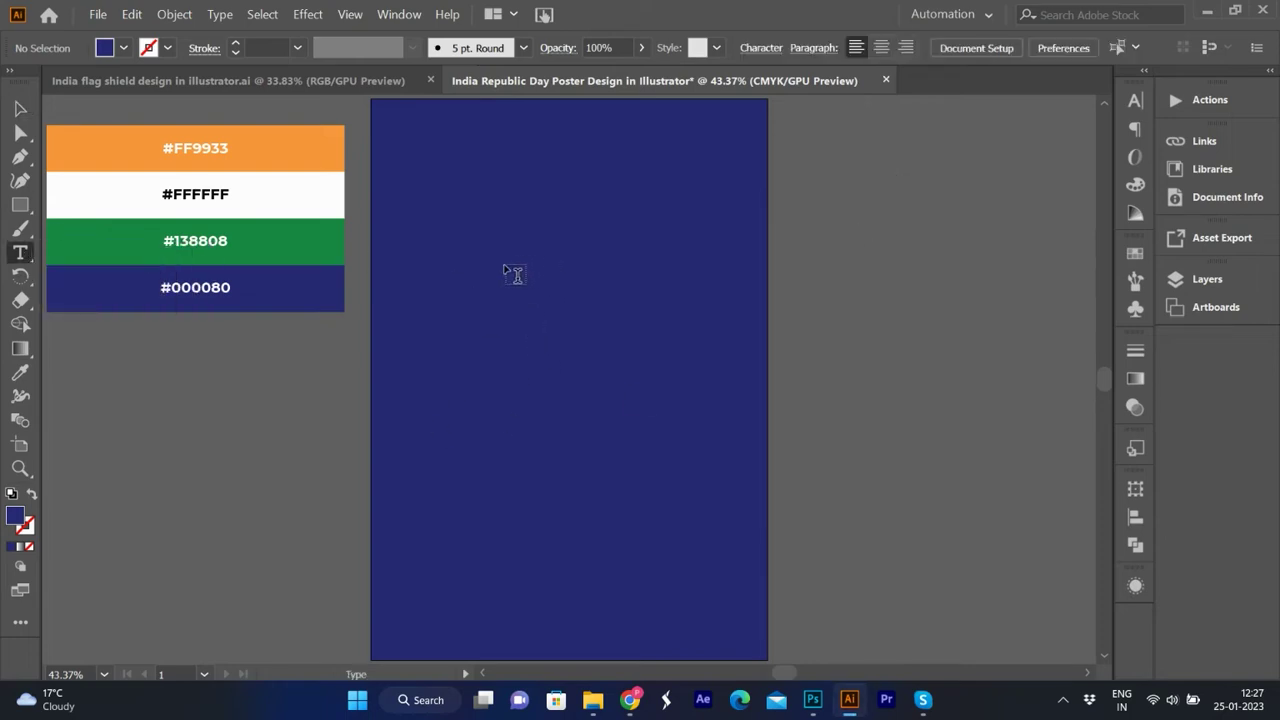
pyautogui.click(508, 270)
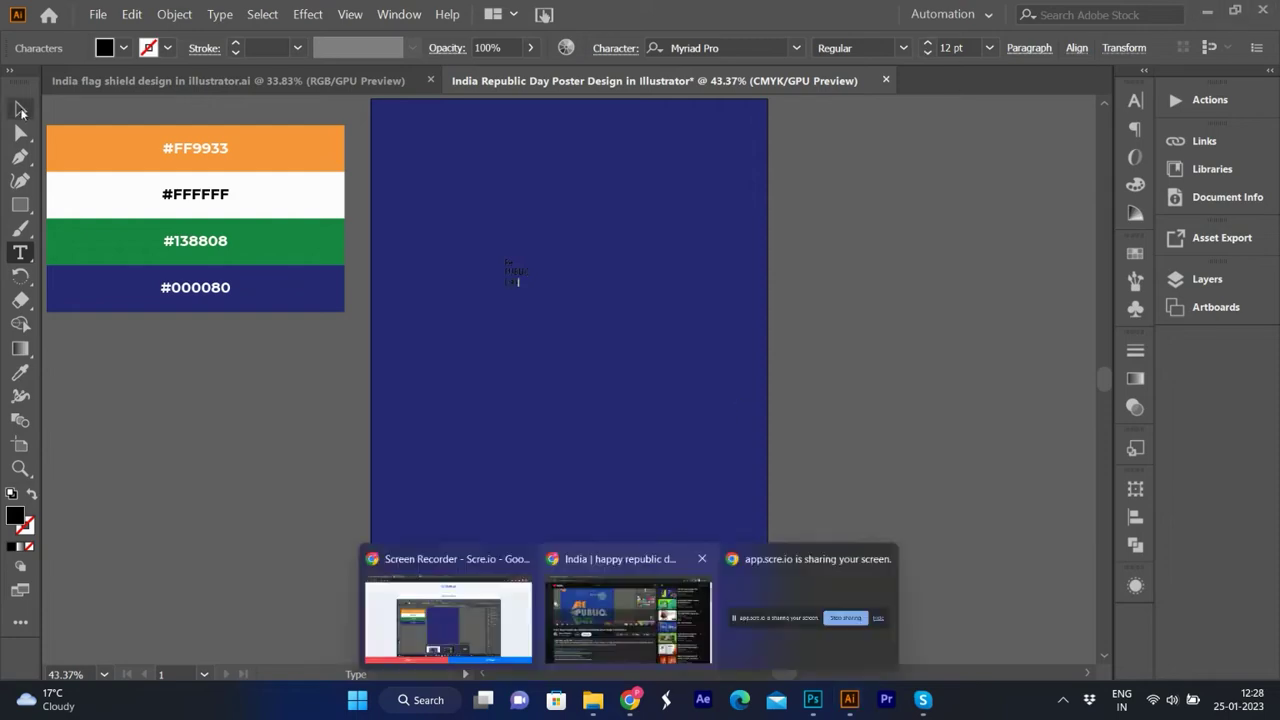
pyautogui.press('Escape')
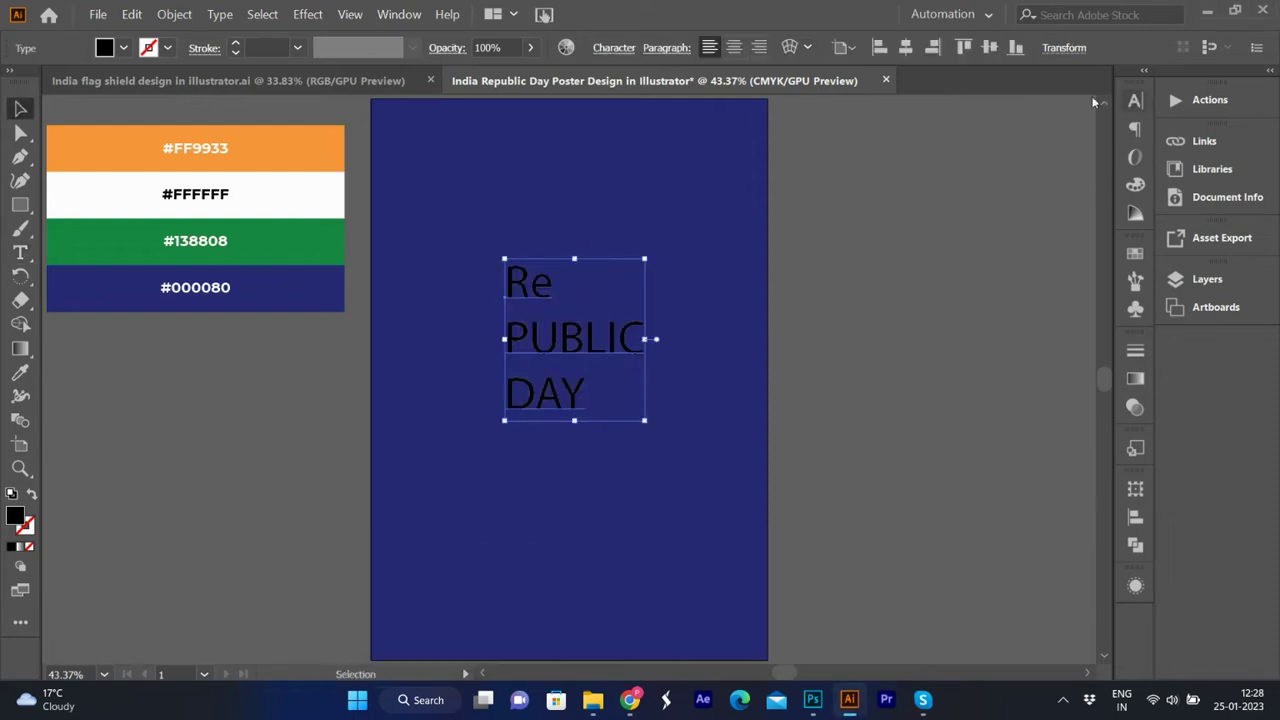
# Change the lowercase 'e' to 'E' and make the title text white.
pyautogui.doubleClick(548, 292)
pyautogui.moveTo(530, 285); pyautogui.dragTo(557, 286)
pyautogui.write('E')
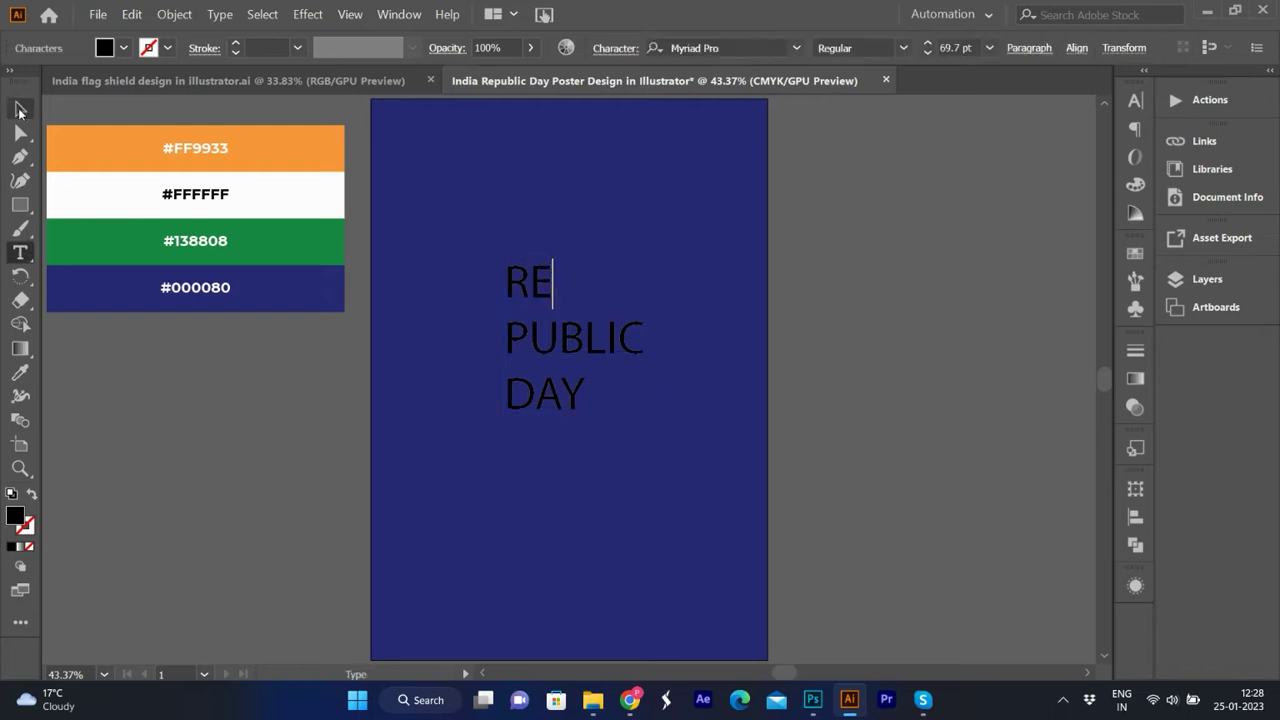
pyautogui.click(20, 109)
pyautogui.click(1136, 186)
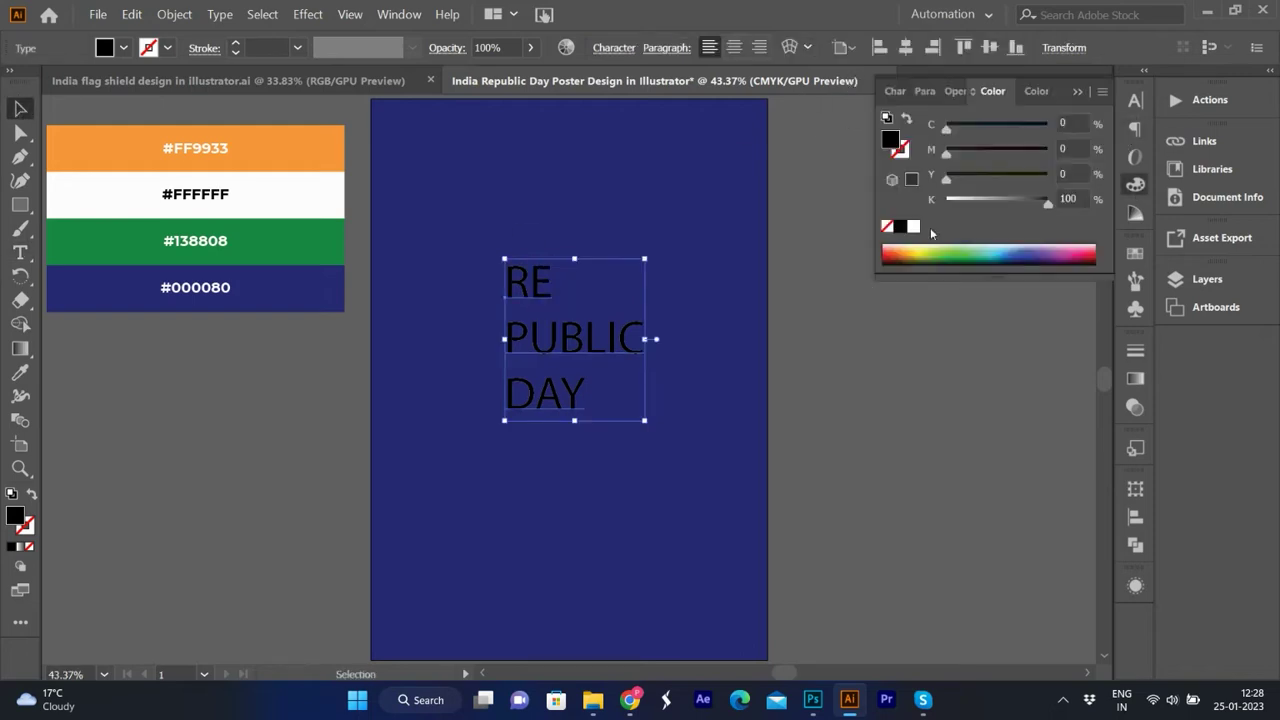
pyautogui.click(913, 226)
pyautogui.click(1135, 100)
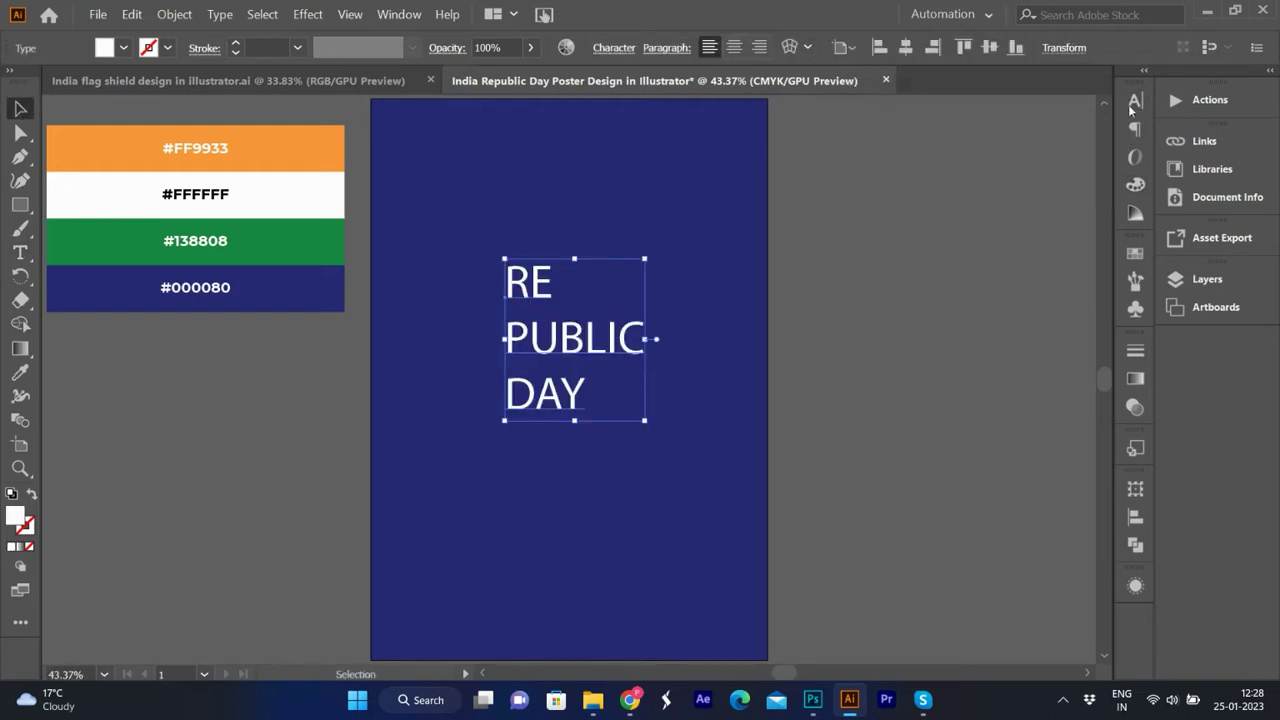
# Set the title to Bauhaus 93 at 90 pt, centred horizontally and vertically on the artboard.
pyautogui.click(1135, 100)
pyautogui.write('bau')
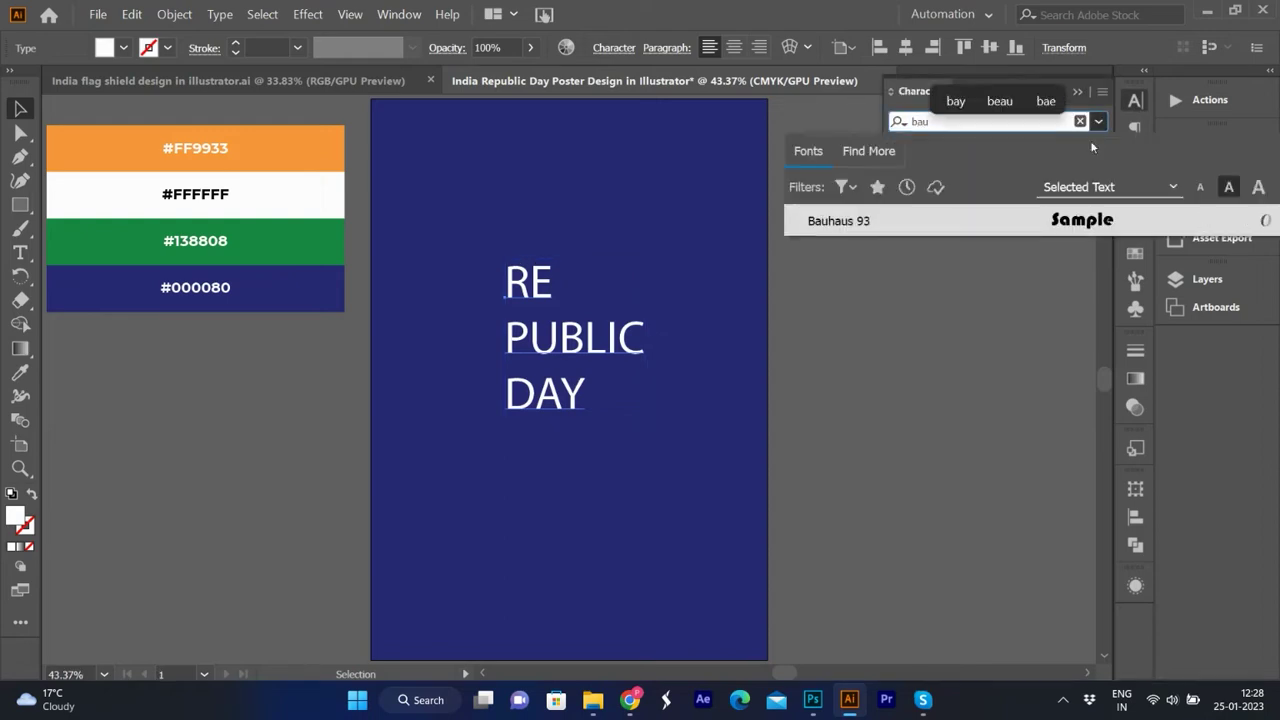
pyautogui.press('Return')
pyautogui.click(905, 47)
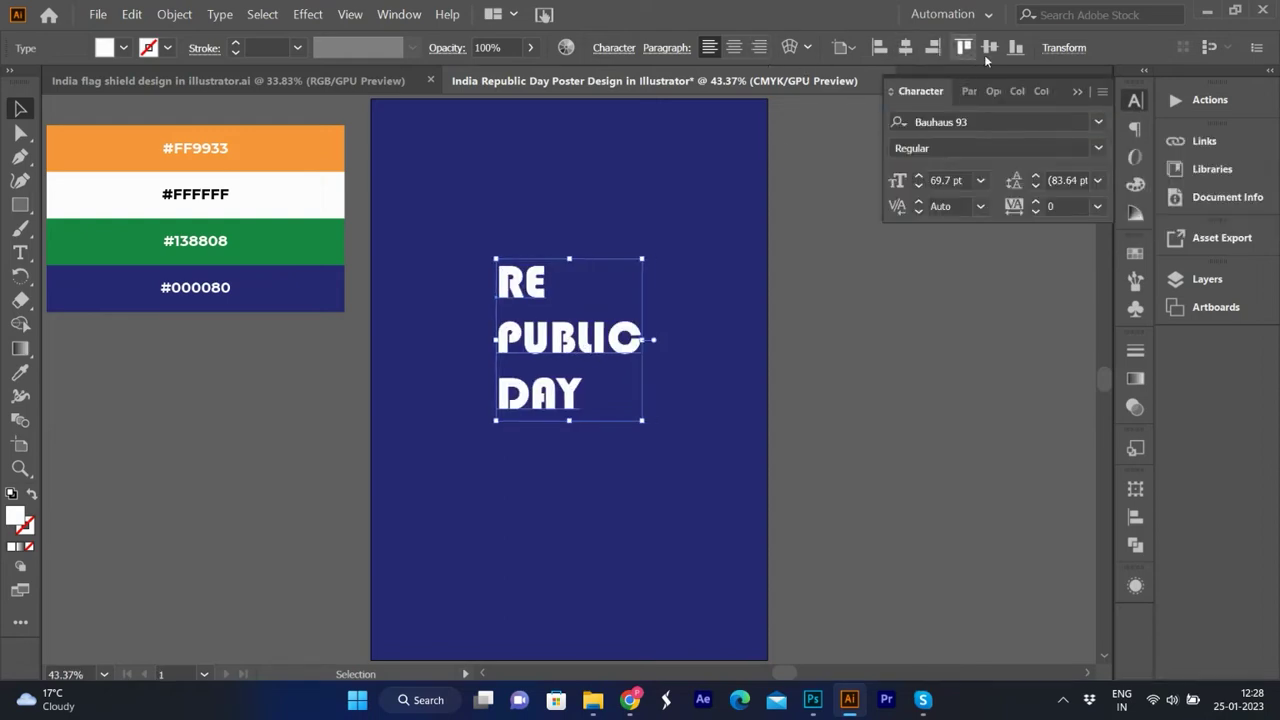
pyautogui.click(989, 47)
pyautogui.click(919, 175)
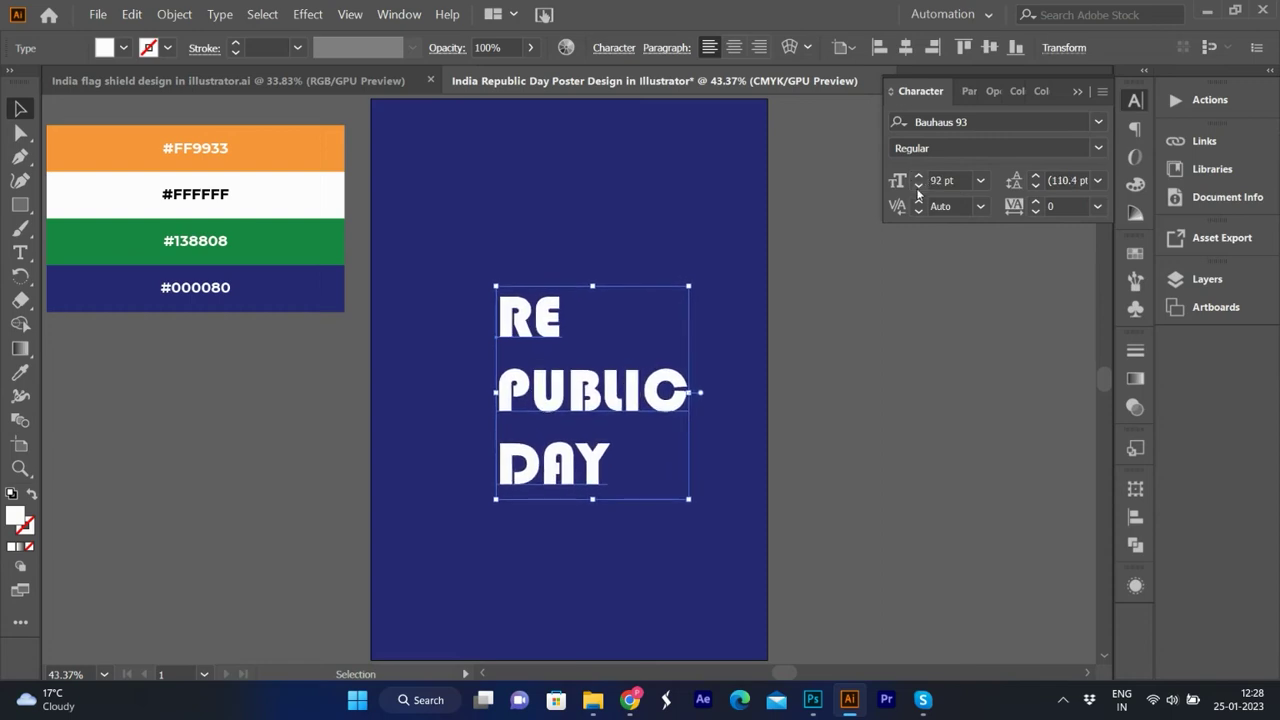
pyautogui.click(905, 47)
pyautogui.click(989, 47)
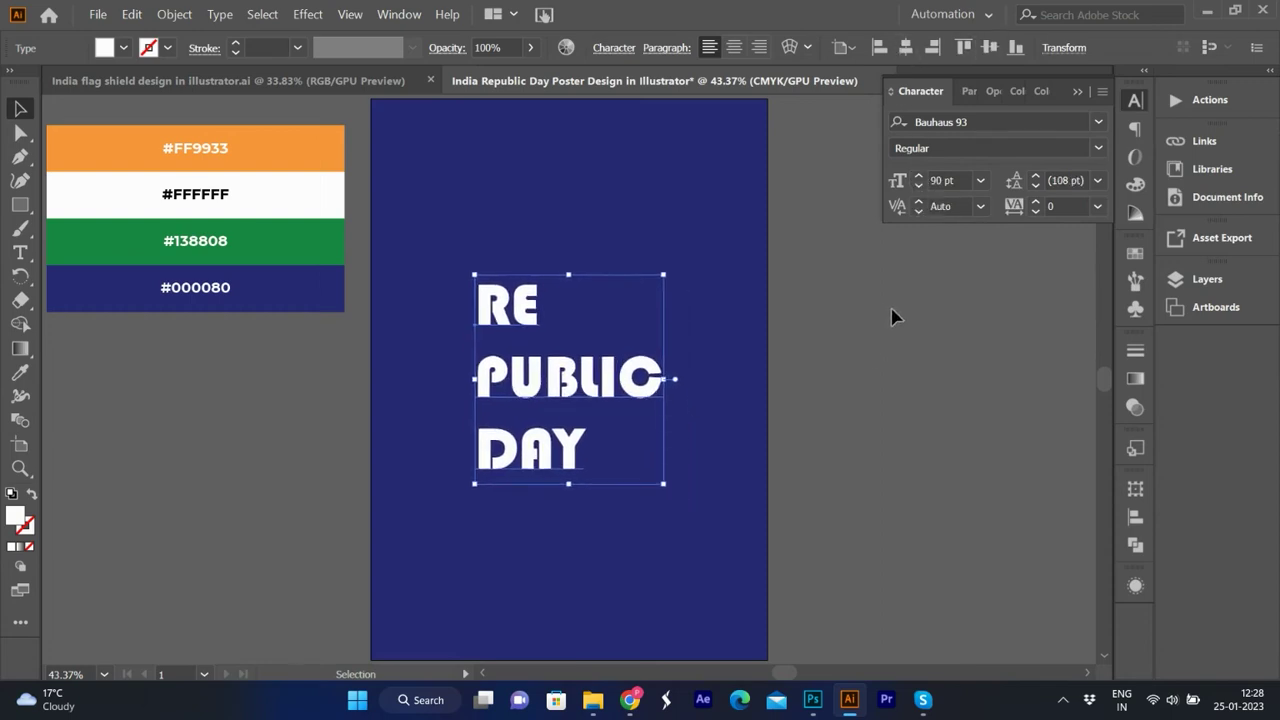
# Place a copy of the RE PUBLIC DAY text to the right of the artboard.
pyautogui.click(893, 316)
pyautogui.click(535, 390)
pyautogui.moveTo(535, 390); pyautogui.dragTo(935, 390)
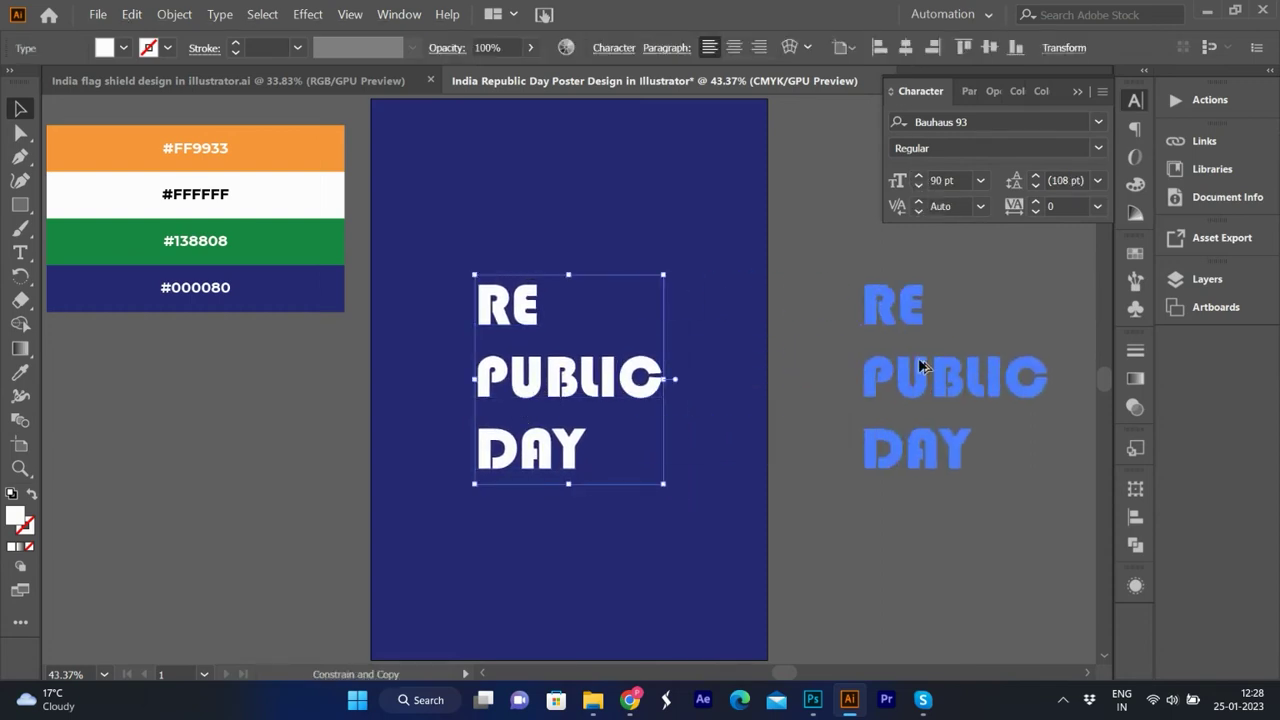
pyautogui.click(810, 400)
pyautogui.click(579, 393)
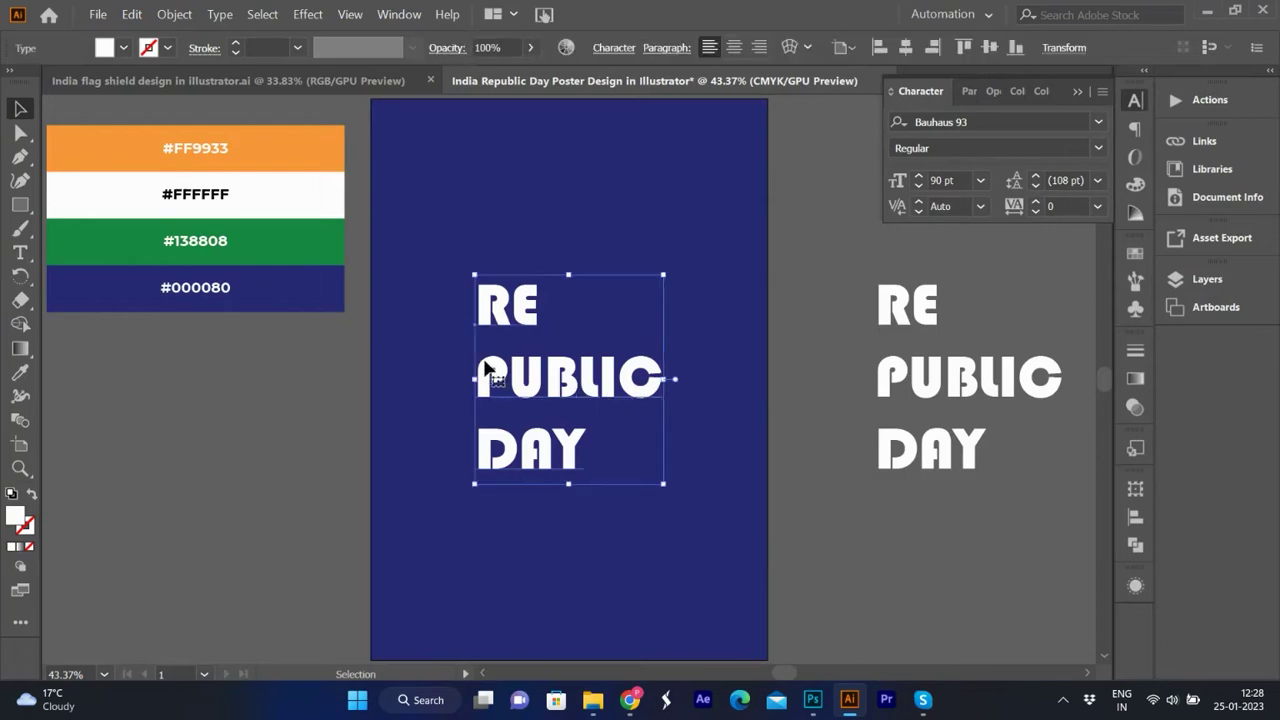
pyautogui.hotkey('ctrl', '=')
pyautogui.hotkey('ctrl', '=')
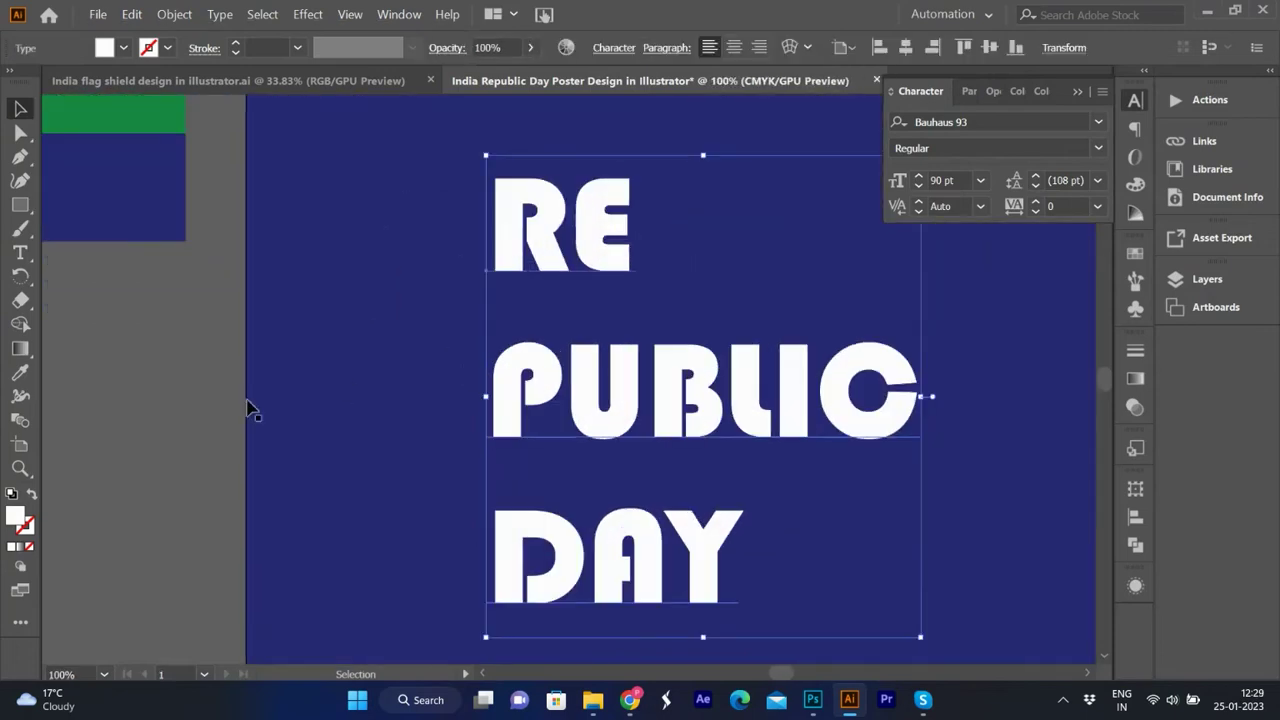
# Draw a horizontal line running left from the P of PUBLIC.
pyautogui.click(215, 413)
pyautogui.press('p')
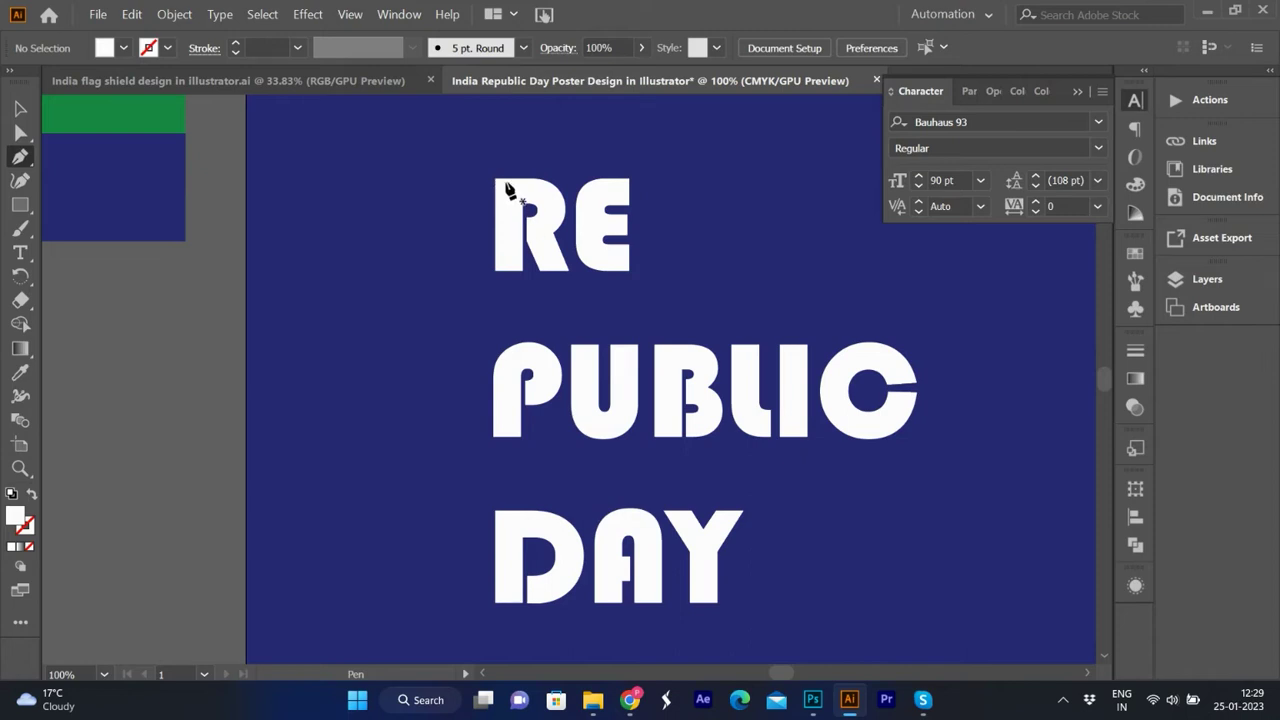
pyautogui.scroll(3, 507, 190)
pyautogui.click(487, 184)
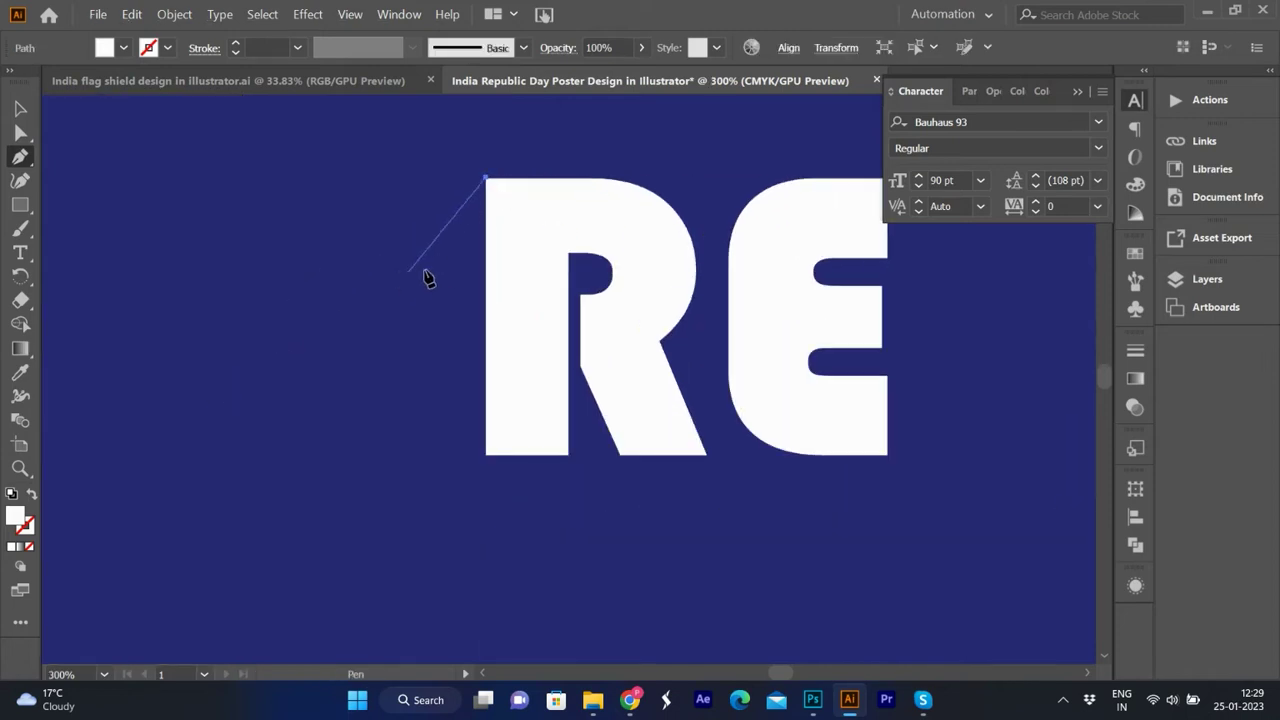
pyautogui.scroll(-2, 440, 262)
pyautogui.press('Escape')
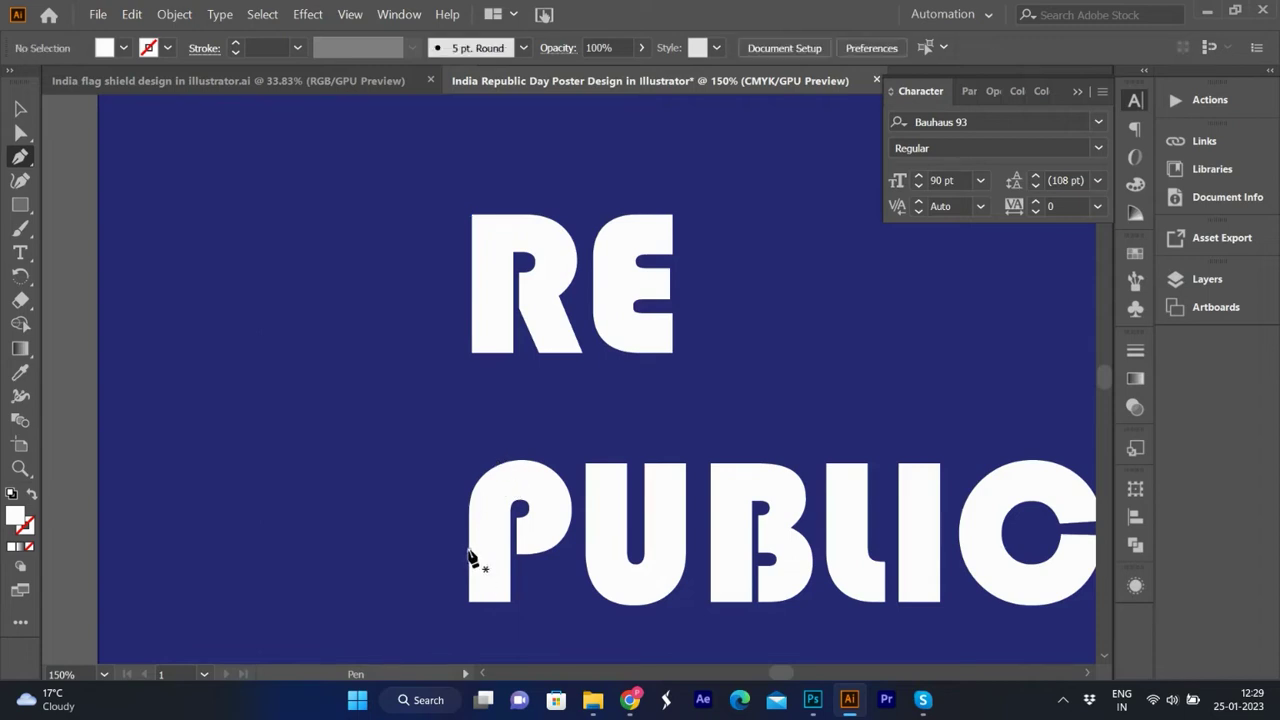
pyautogui.click(469, 550)
pyautogui.click(275, 549)
pyautogui.scroll(-2, 300, 500)
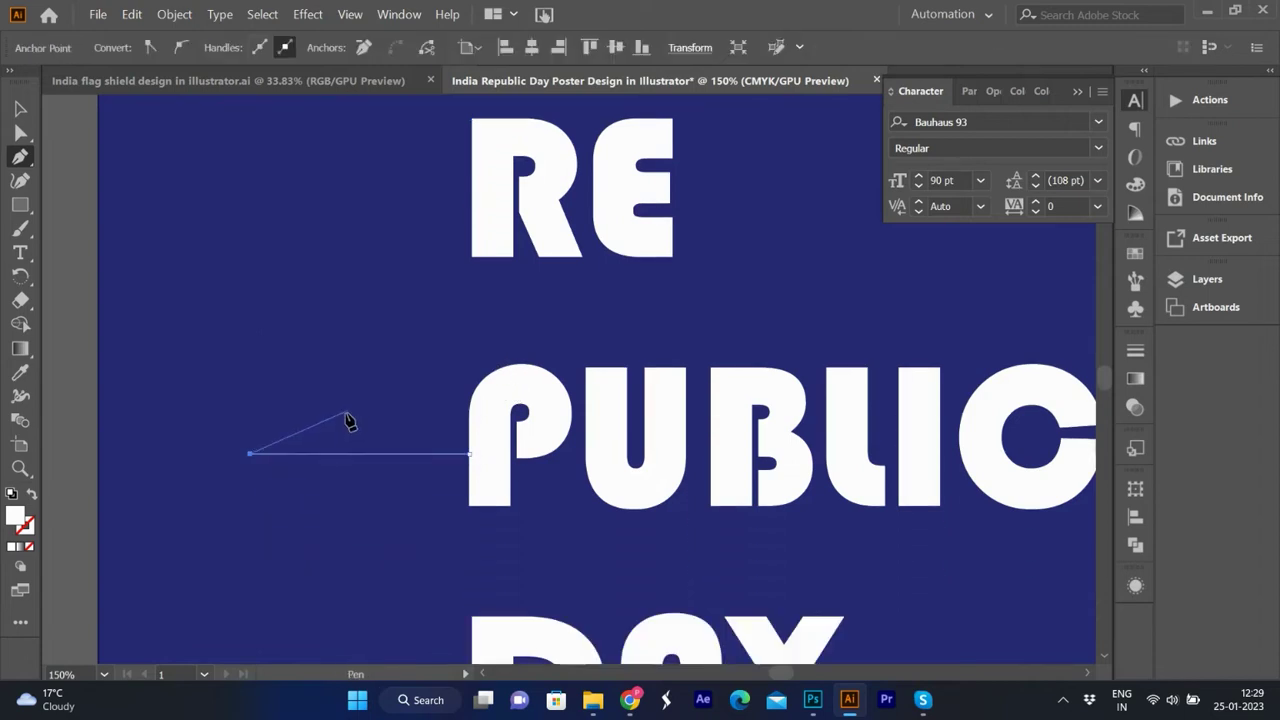
pyautogui.press('v')
pyautogui.scroll(3, 432, 437)
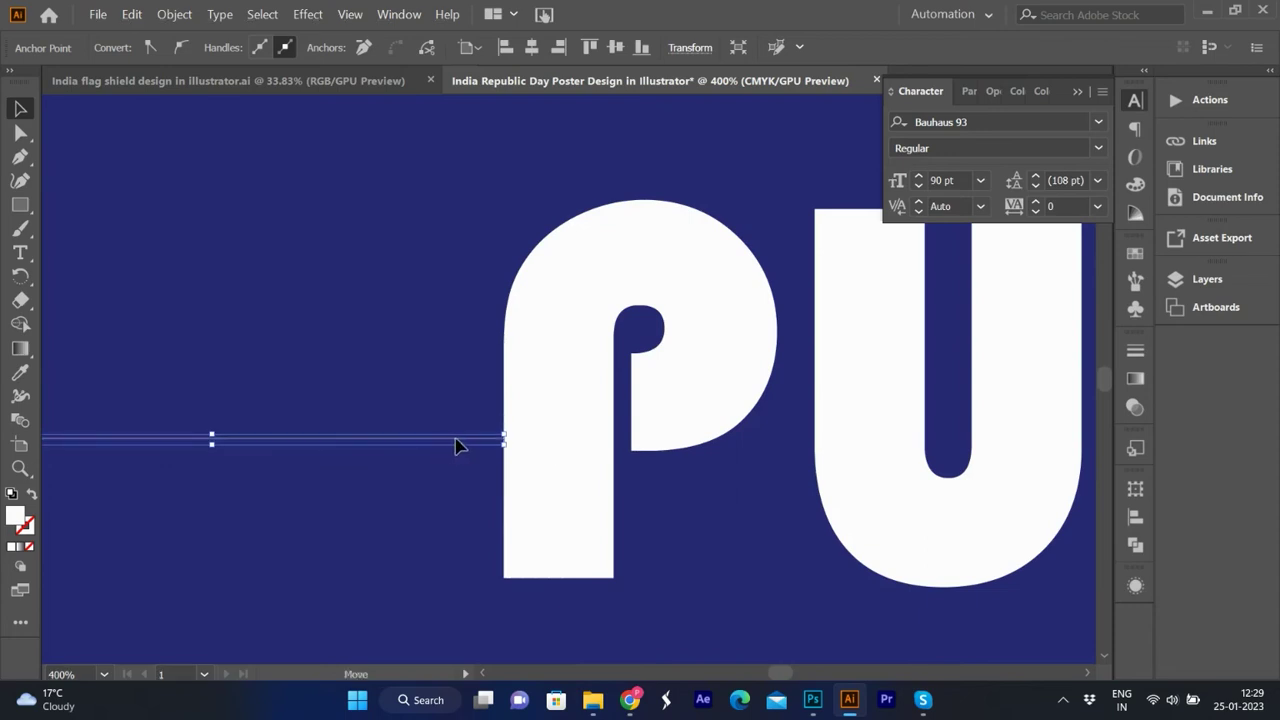
pyautogui.click(470, 446)
# Give the line a white stroke with no fill and nudge it up slightly.
pyautogui.scroll(4, 540, 428)
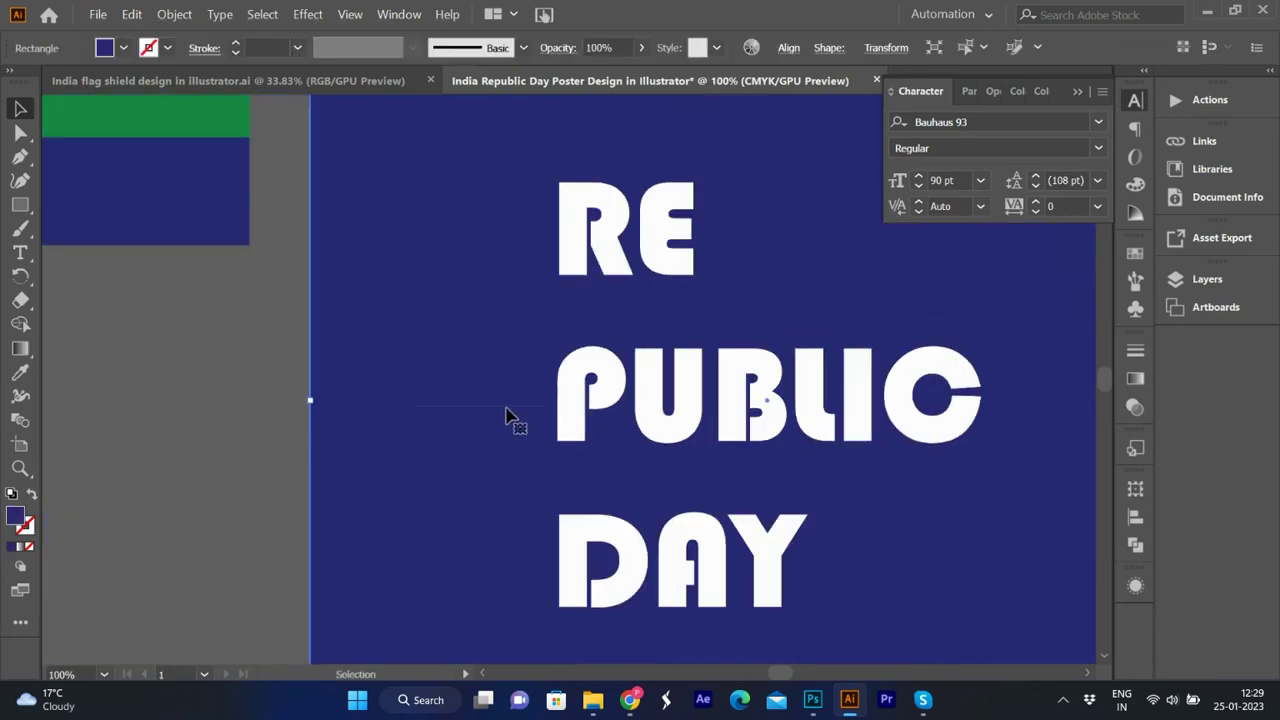
pyautogui.click(480, 406)
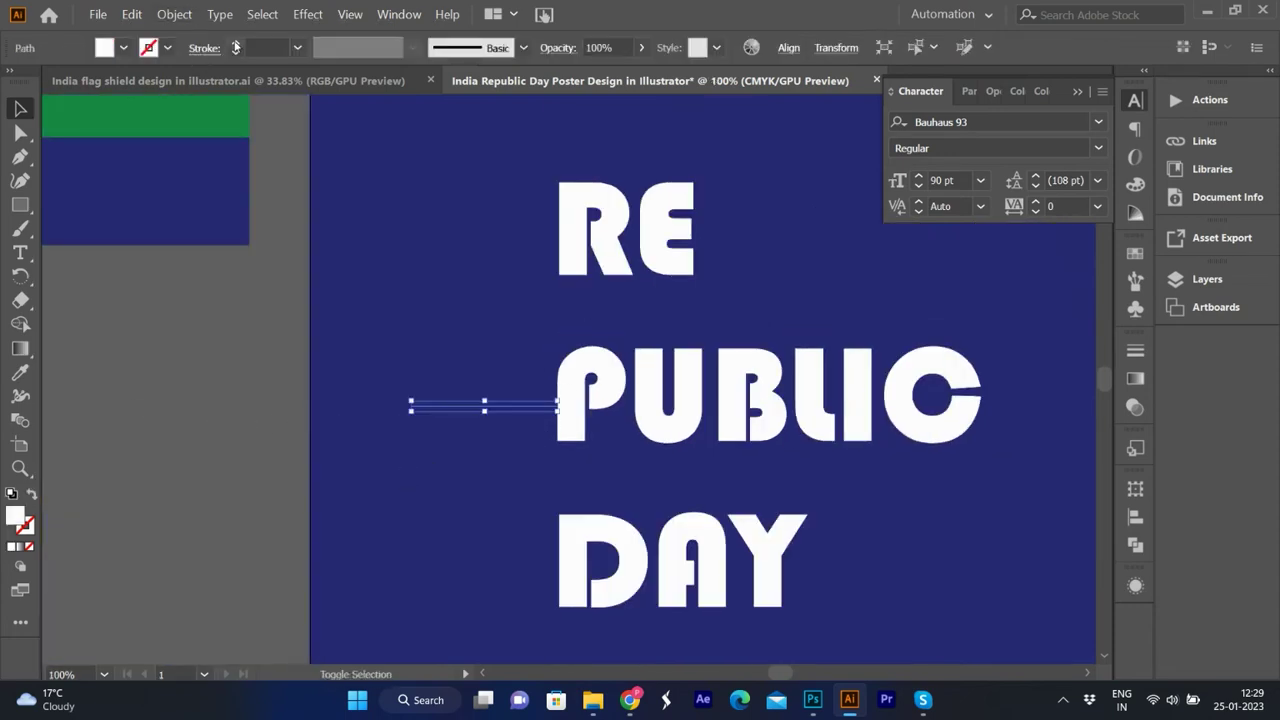
pyautogui.click(11, 493)
pyautogui.click(31, 496)
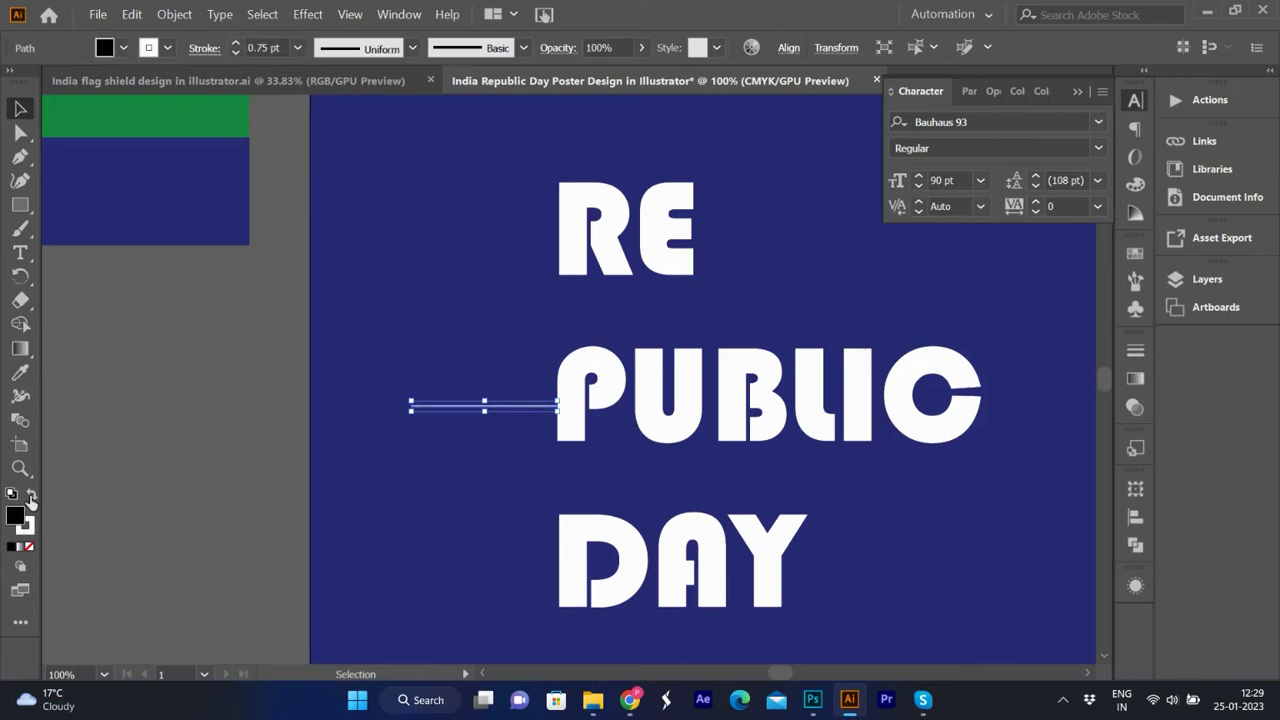
pyautogui.click(29, 547)
pyautogui.click(154, 437)
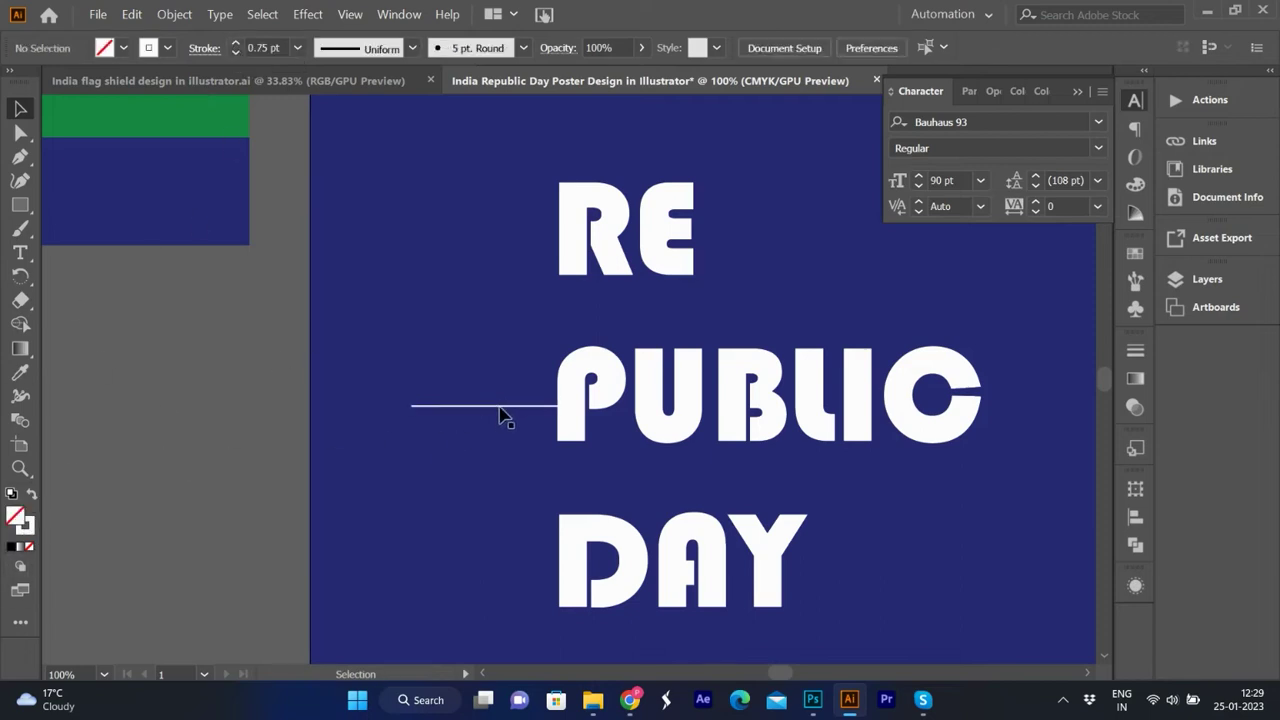
pyautogui.click(500, 407)
pyautogui.hotkey('ctrl', '+')
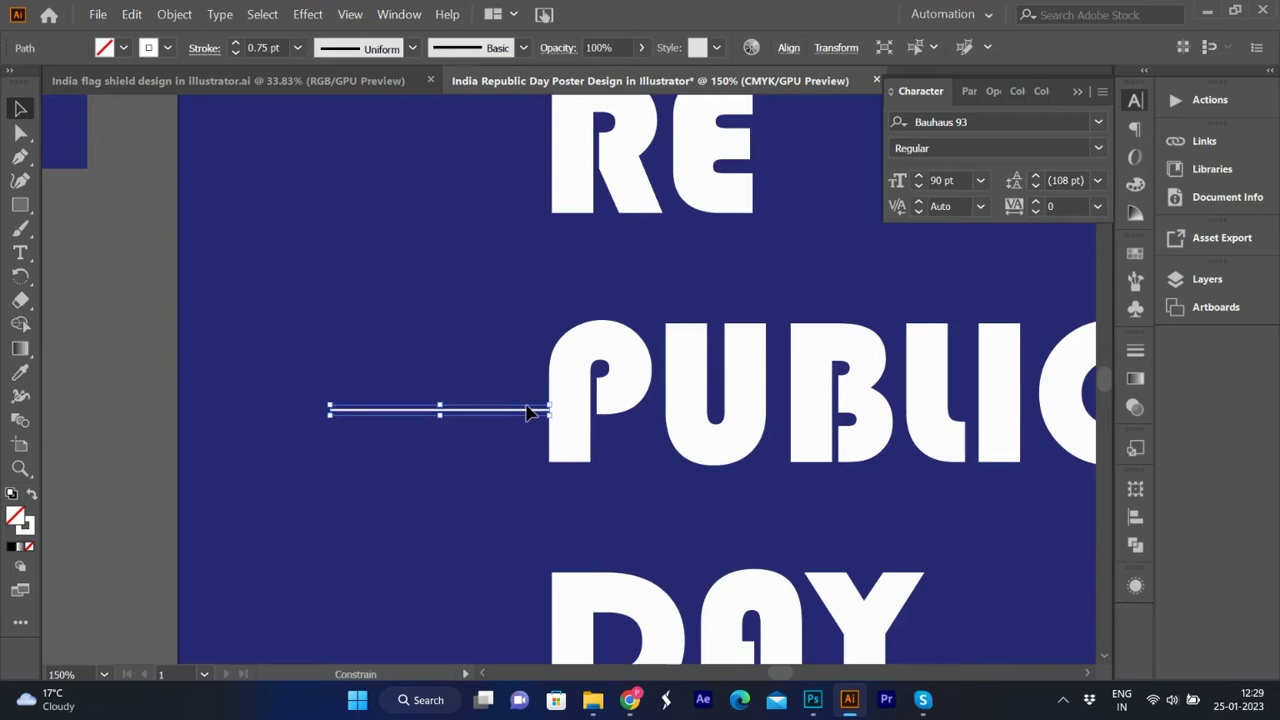
pyautogui.press('Up')
pyautogui.press('Up')
pyautogui.press('Up')
# Convert the RE PUBLIC DAY text to outlines.
pyautogui.click(571, 365)
pyautogui.hotkey('ctrl', 'shift', 'o')
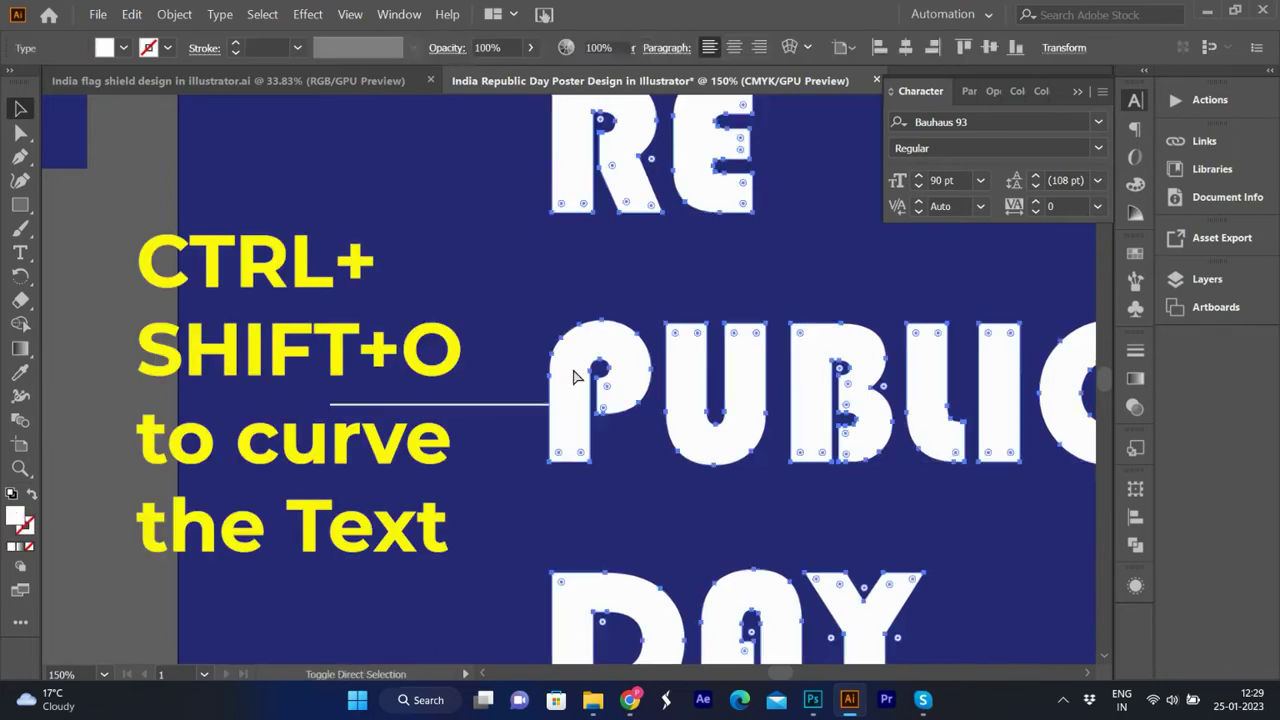
pyautogui.click(540, 400)
# Vertically centre the line on the letter P, using P as key object.
pyautogui.click(577, 388)
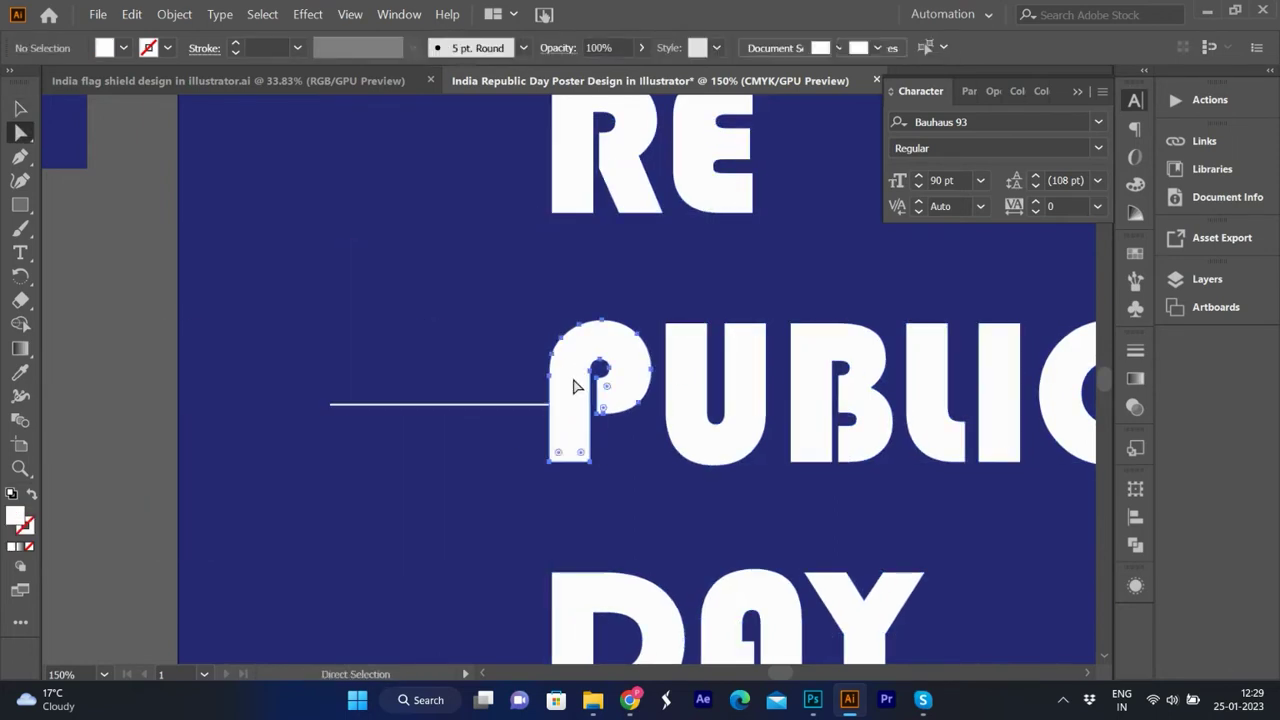
pyautogui.keyDown('shift'); pyautogui.click(517, 410); pyautogui.keyUp('shift')
pyautogui.click(560, 380)
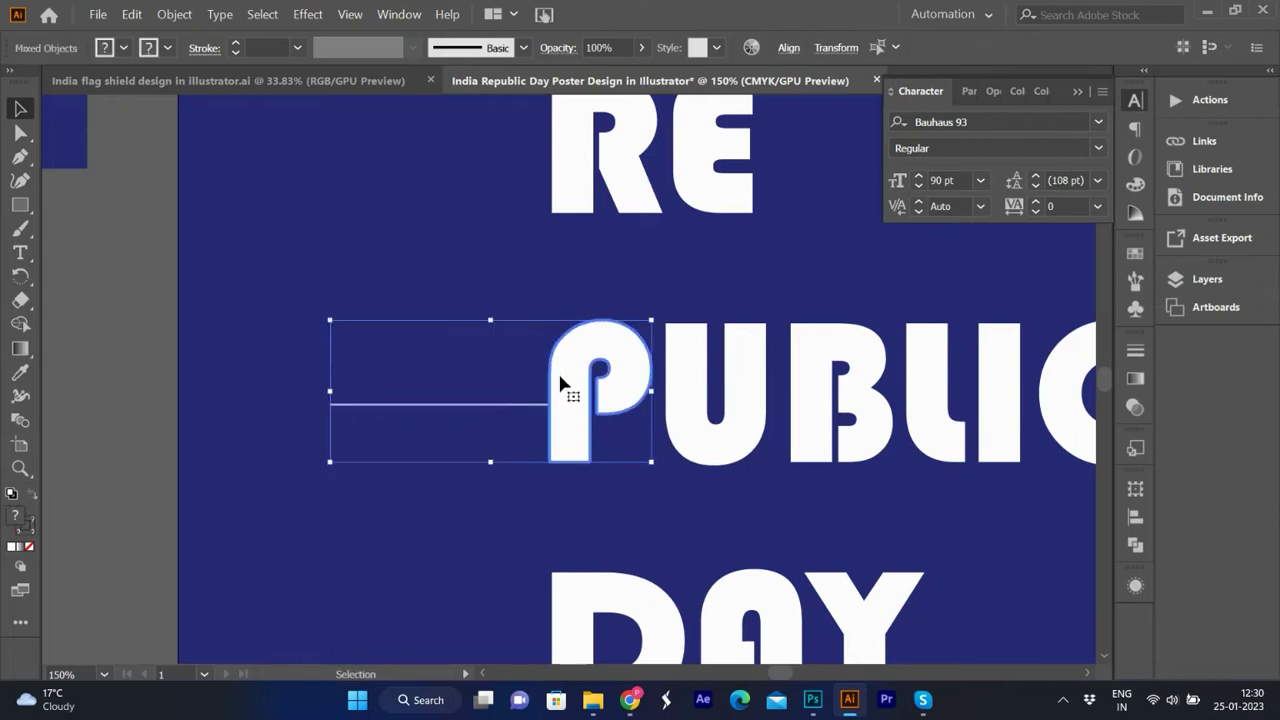
pyautogui.click(788, 47)
pyautogui.click(747, 104)
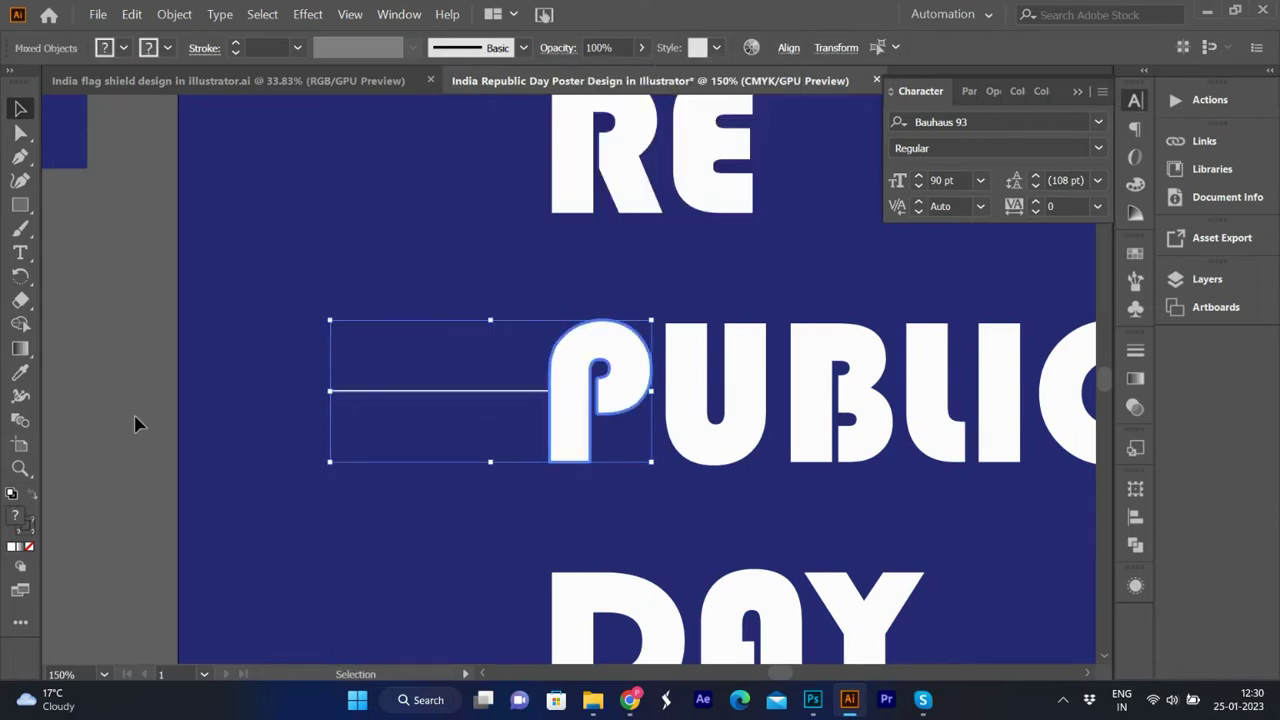
pyautogui.click(247, 396)
pyautogui.hotkey('ctrl', '0')
pyautogui.hotkey('ctrl', '1')
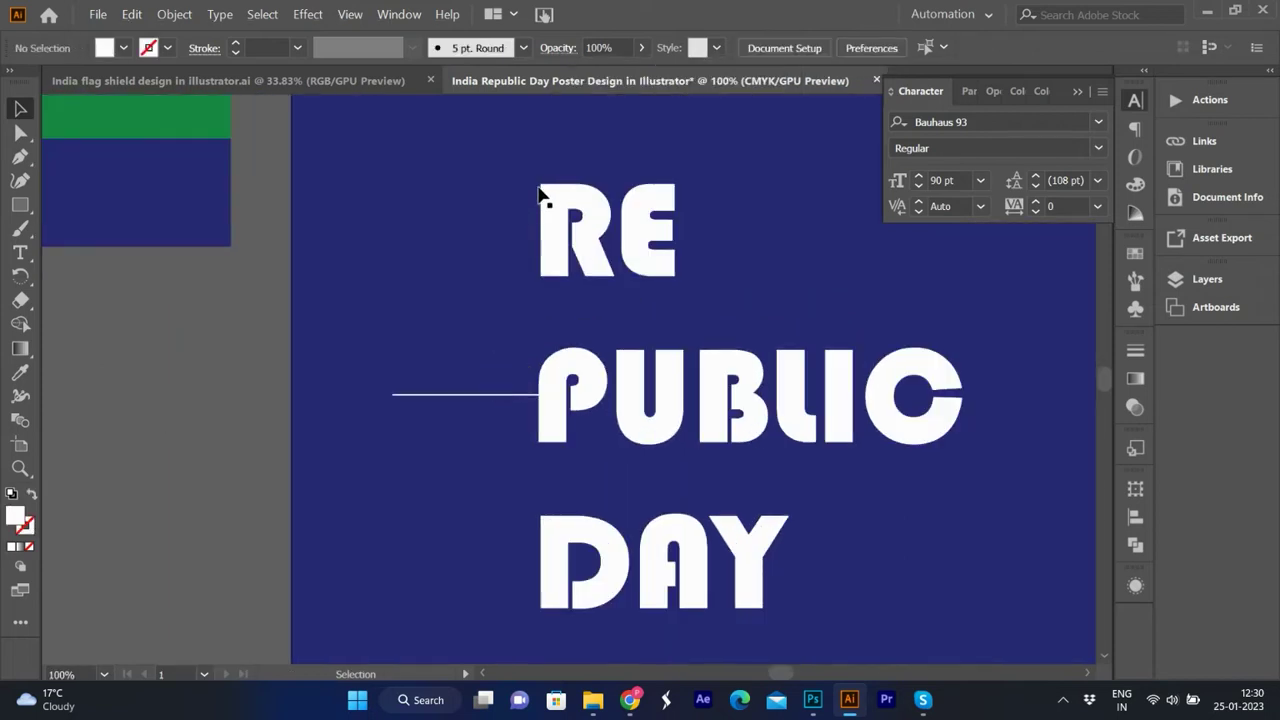
# Draw a closed triangle from R's top-left corner to a point left of the line and R's bottom-left.
pyautogui.press('p')
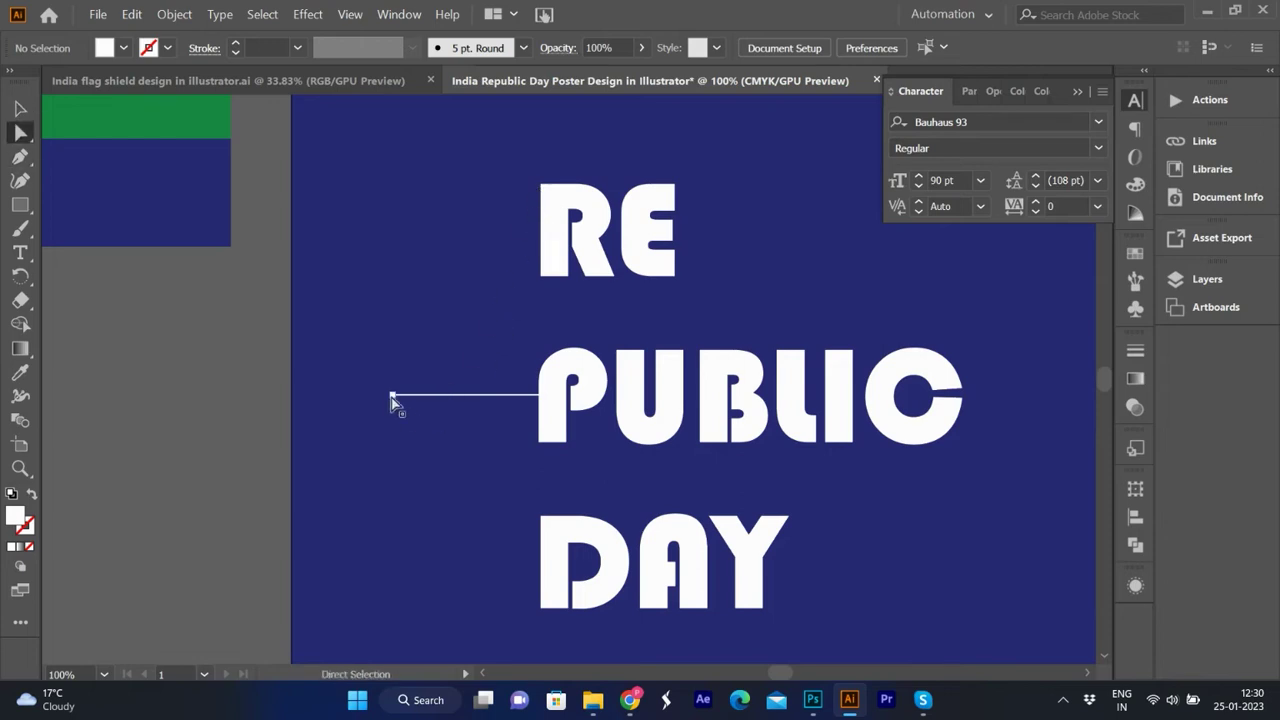
pyautogui.keyDown('ctrl'); pyautogui.click(393, 396); pyautogui.keyUp('ctrl')
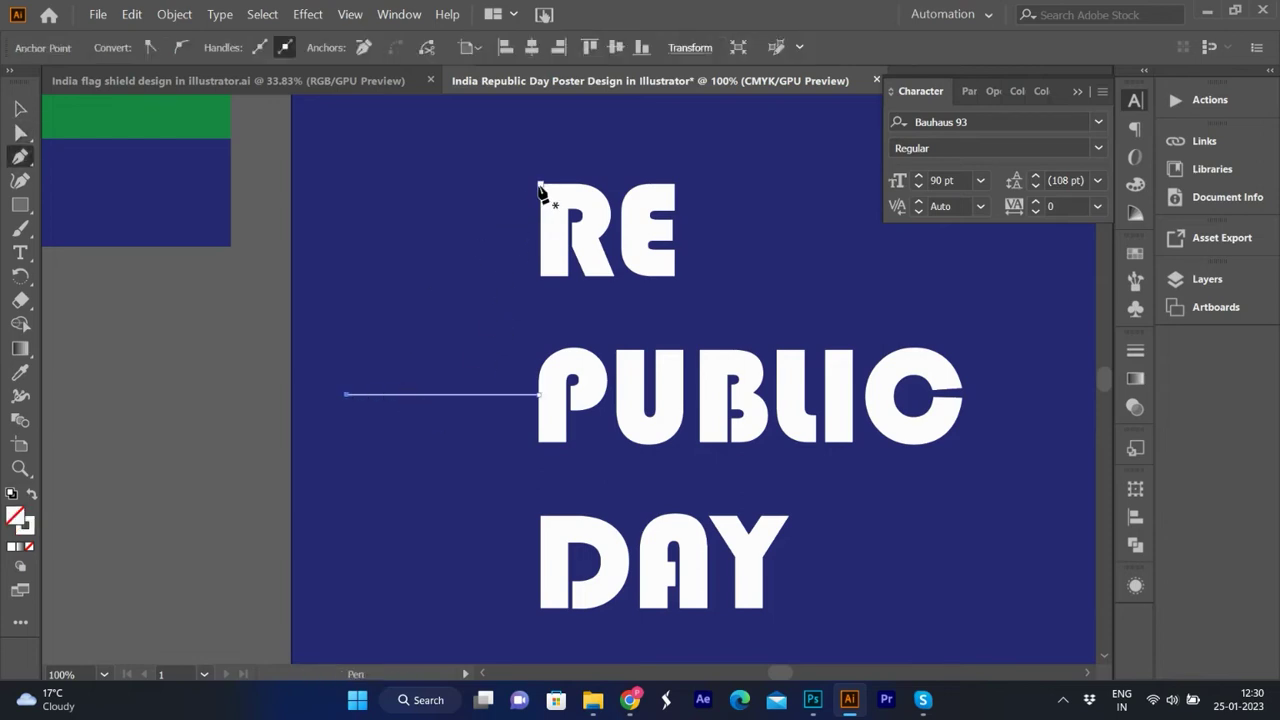
pyautogui.keyDown('ctrl'); pyautogui.click(160, 371); pyautogui.keyUp('ctrl')
pyautogui.scroll(1, 520, 241)
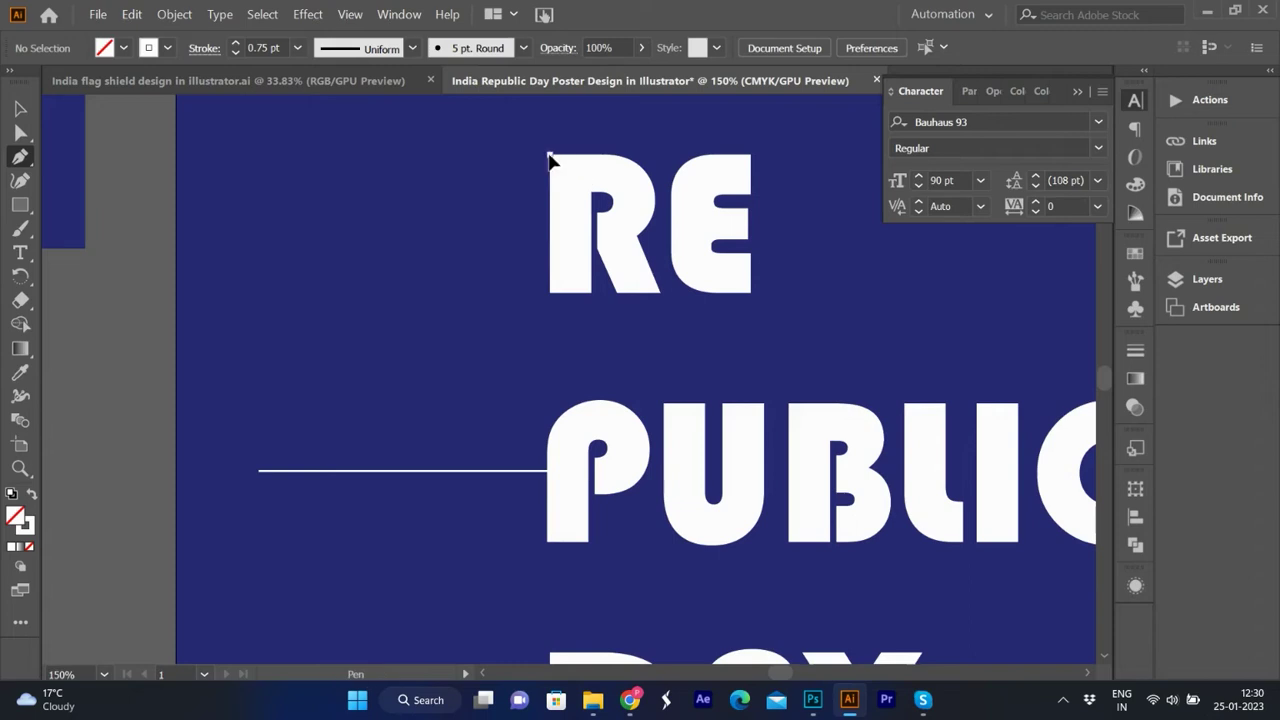
pyautogui.click(549, 156)
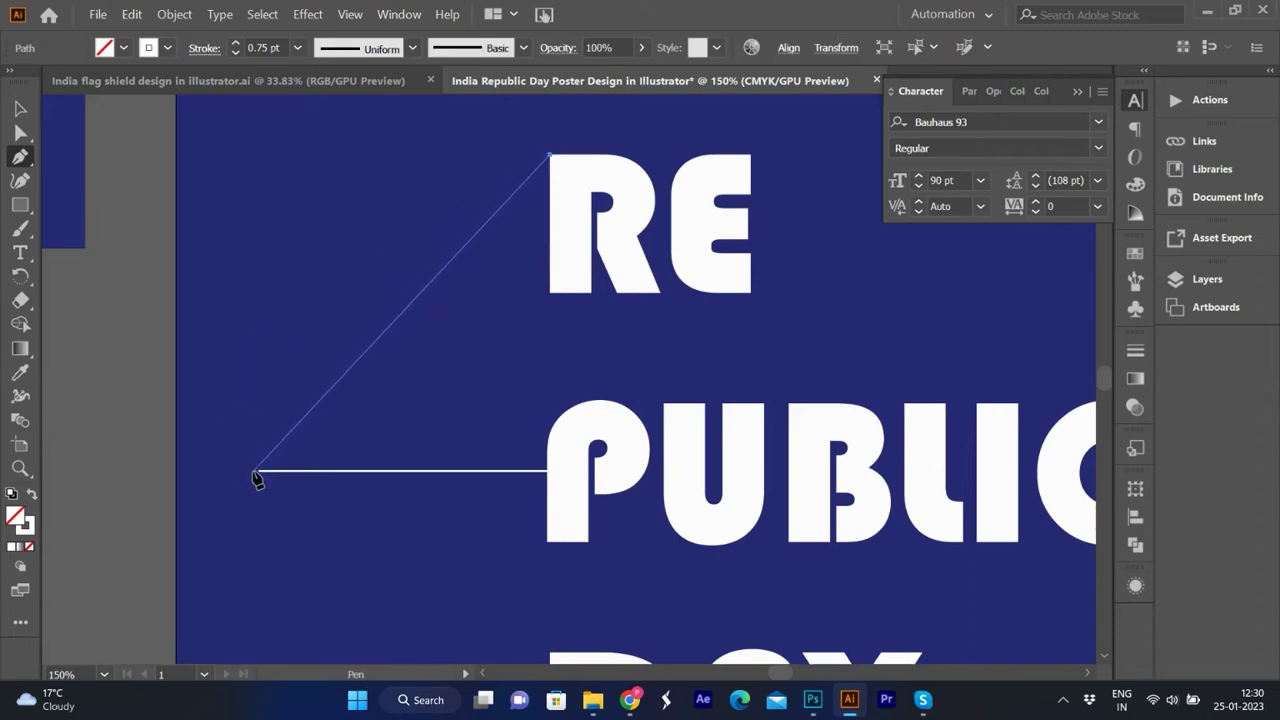
pyautogui.click(222, 470)
pyautogui.click(549, 293)
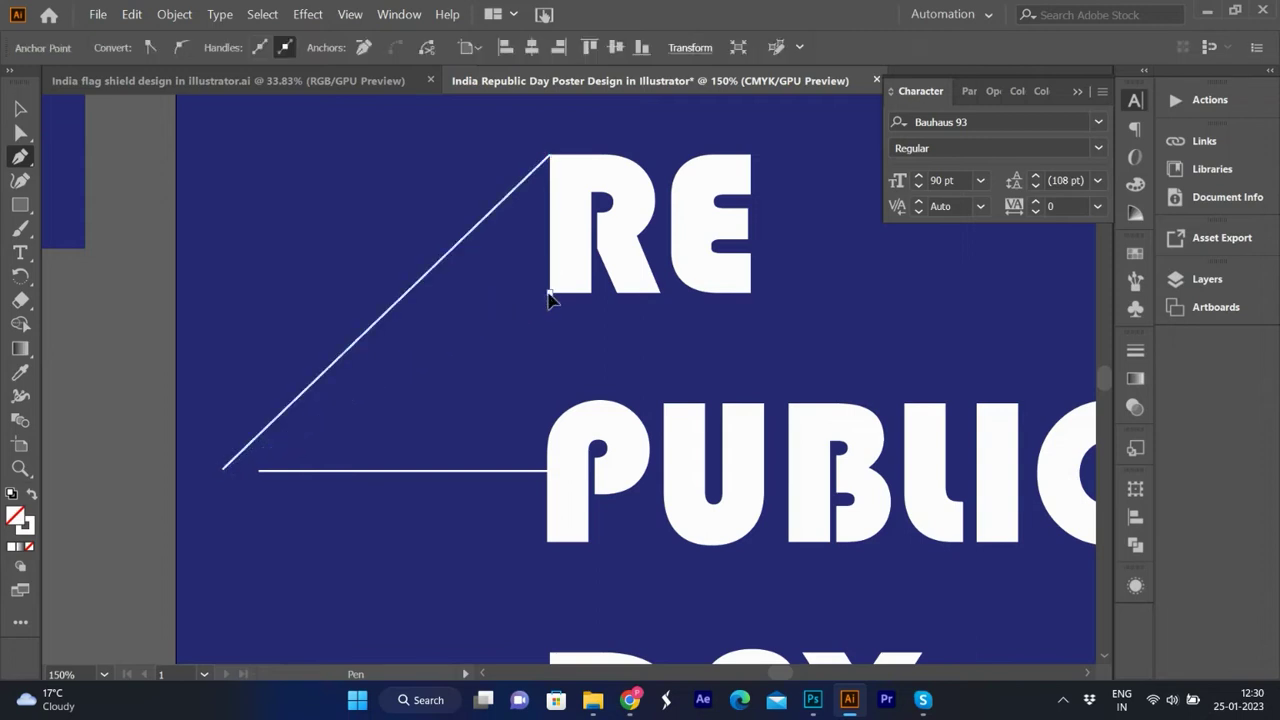
pyautogui.click(549, 156)
# Review the new triangle and the horizontal line, returning to the Pen tool.
pyautogui.press('a')
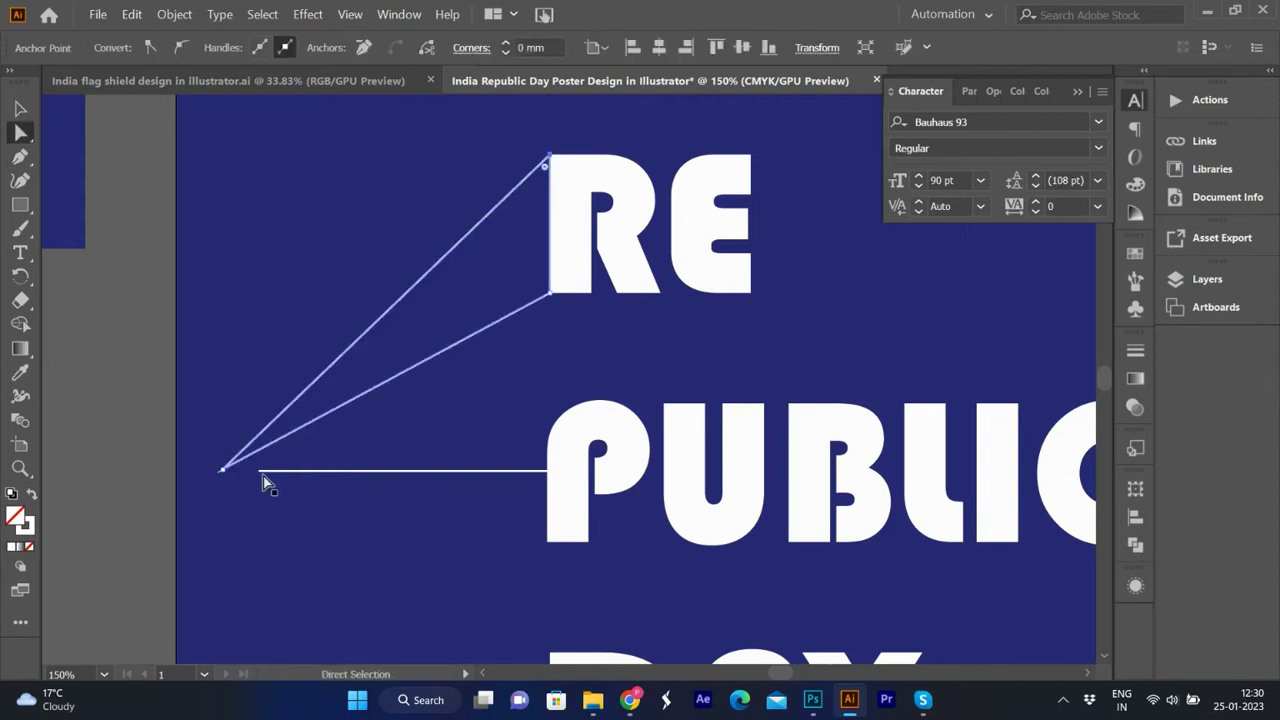
pyautogui.click(238, 476)
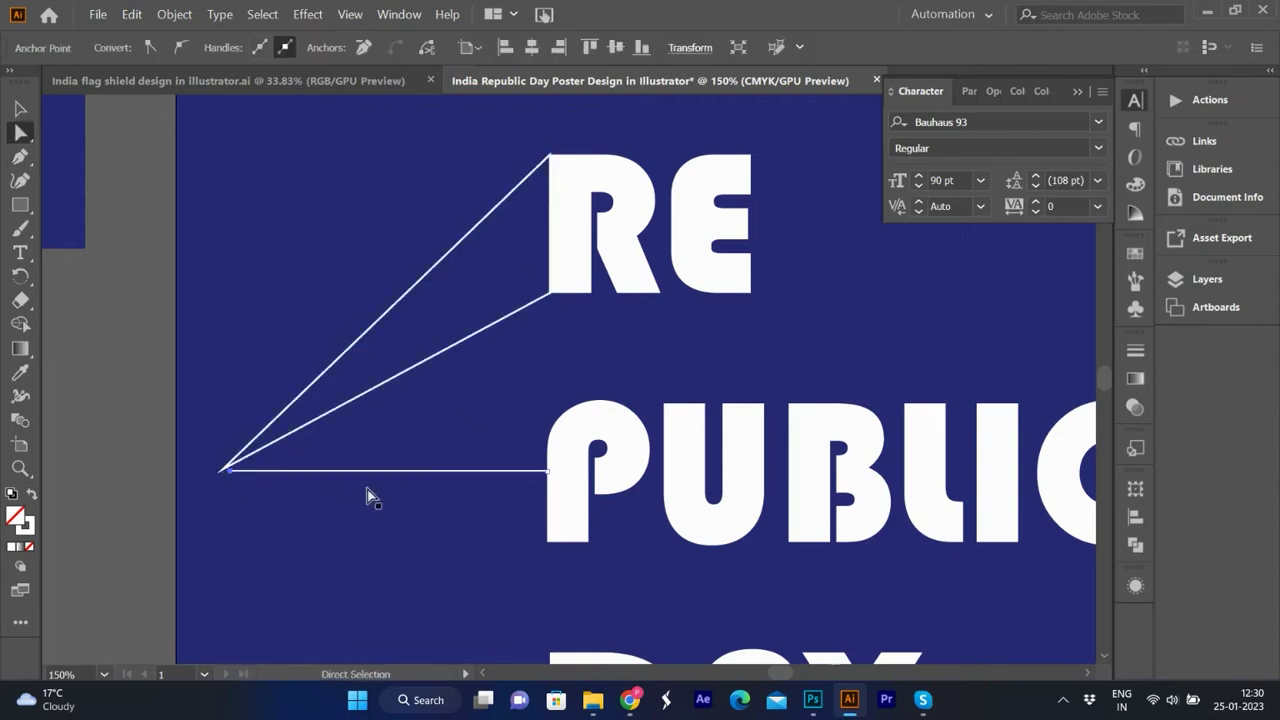
pyautogui.scroll(-2, 366, 491)
pyautogui.scroll(1, 403, 417)
pyautogui.press('v')
pyautogui.click(414, 403)
pyautogui.scroll(-1, 414, 403)
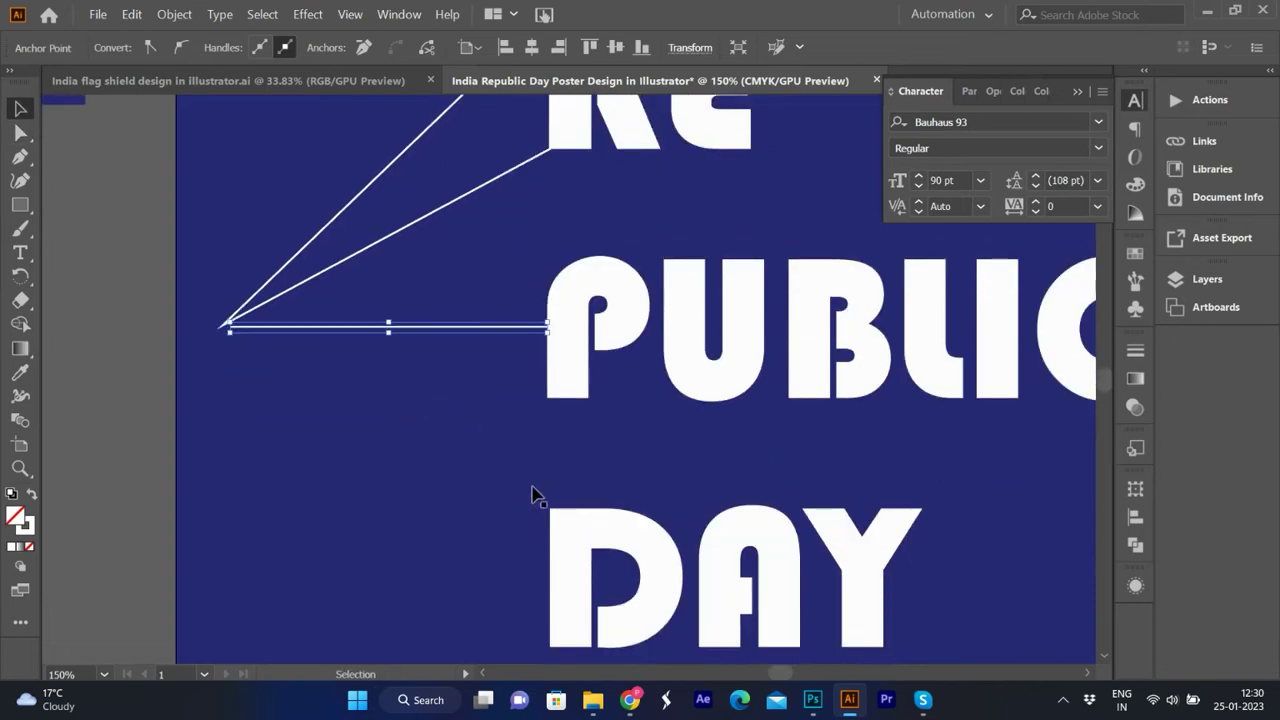
pyautogui.press('p')
pyautogui.keyDown('ctrl'); pyautogui.click(540, 508); pyautogui.keyUp('ctrl')
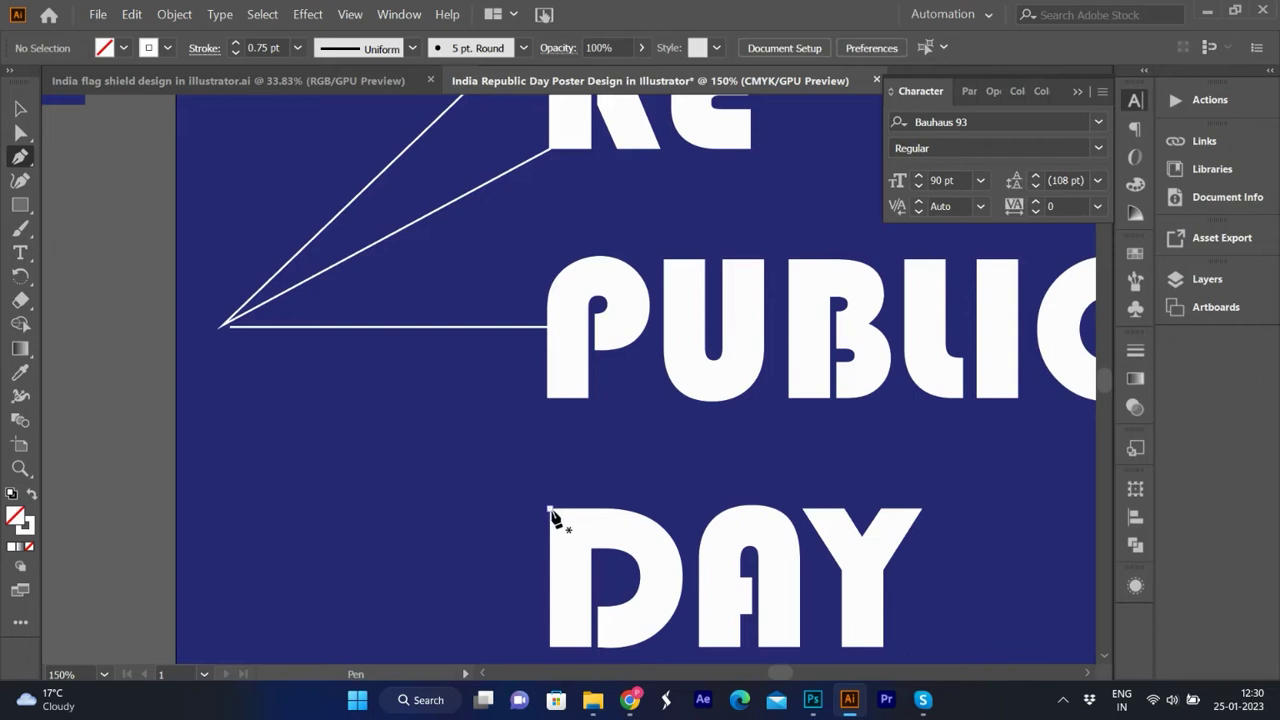
# Draw a closed triangle from DAY's top-left corner to the shared left tip and DAY's bottom-left.
pyautogui.click(549, 509)
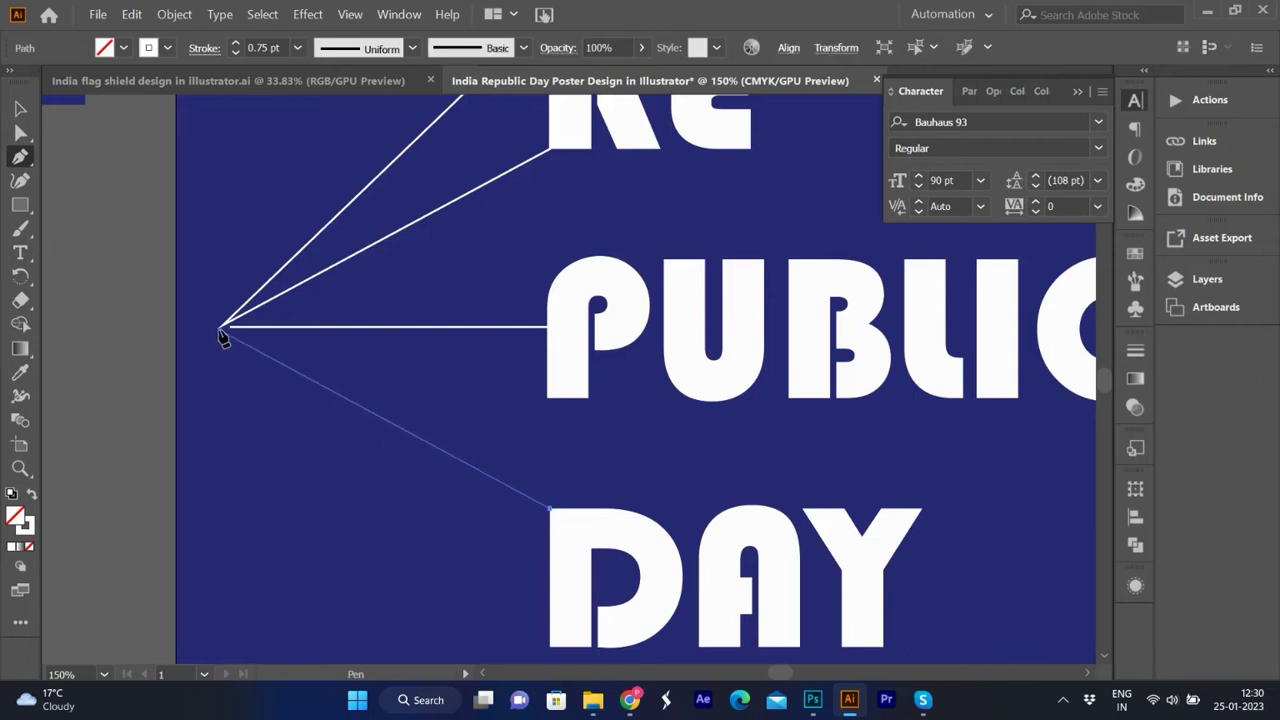
pyautogui.click(221, 328)
pyautogui.scroll(-2, 221, 328)
pyautogui.click(549, 598)
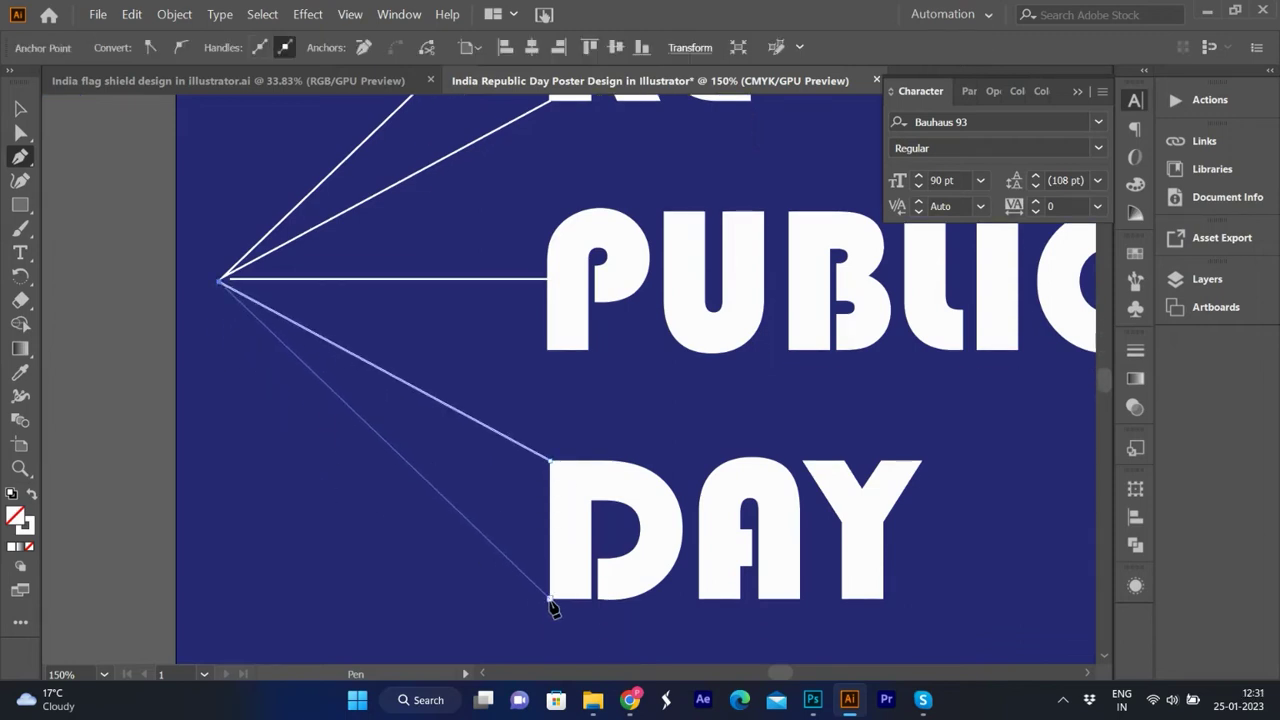
pyautogui.click(550, 462)
# Delete the horizontal line.
pyautogui.press('v')
pyautogui.click(120, 466)
pyautogui.scroll(2, 268, 568)
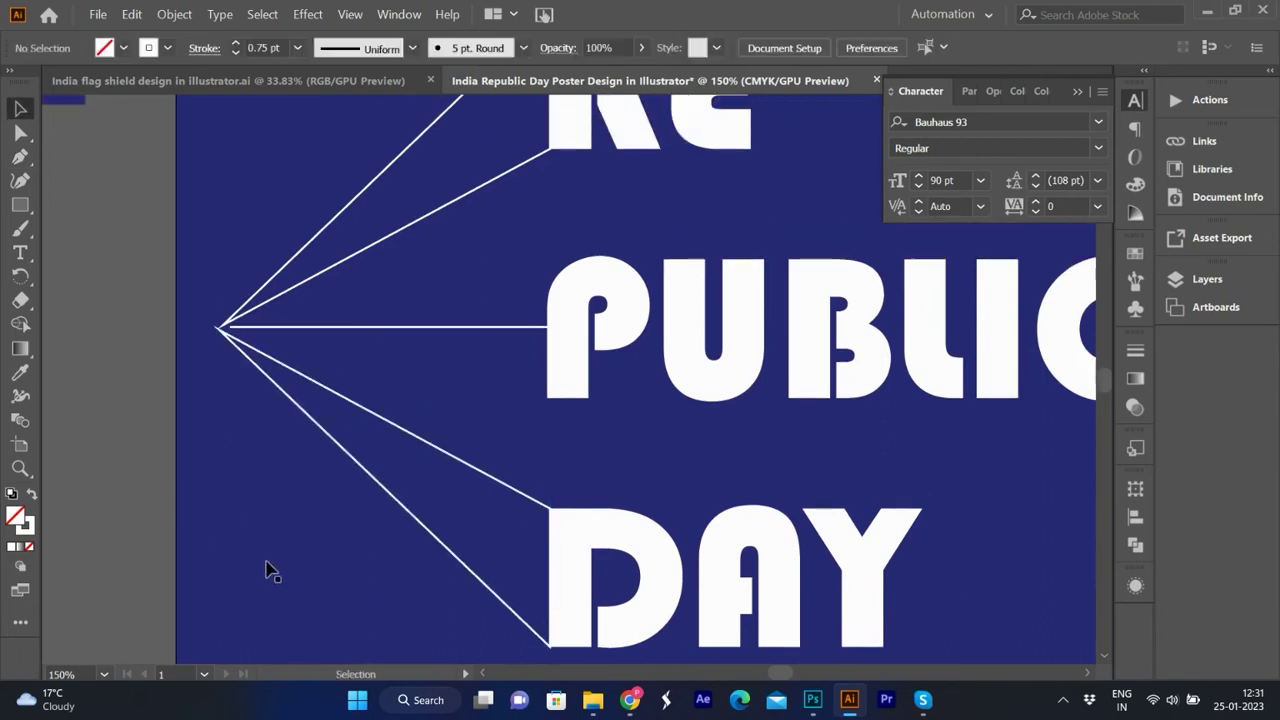
pyautogui.click(522, 327)
pyautogui.press('Delete')
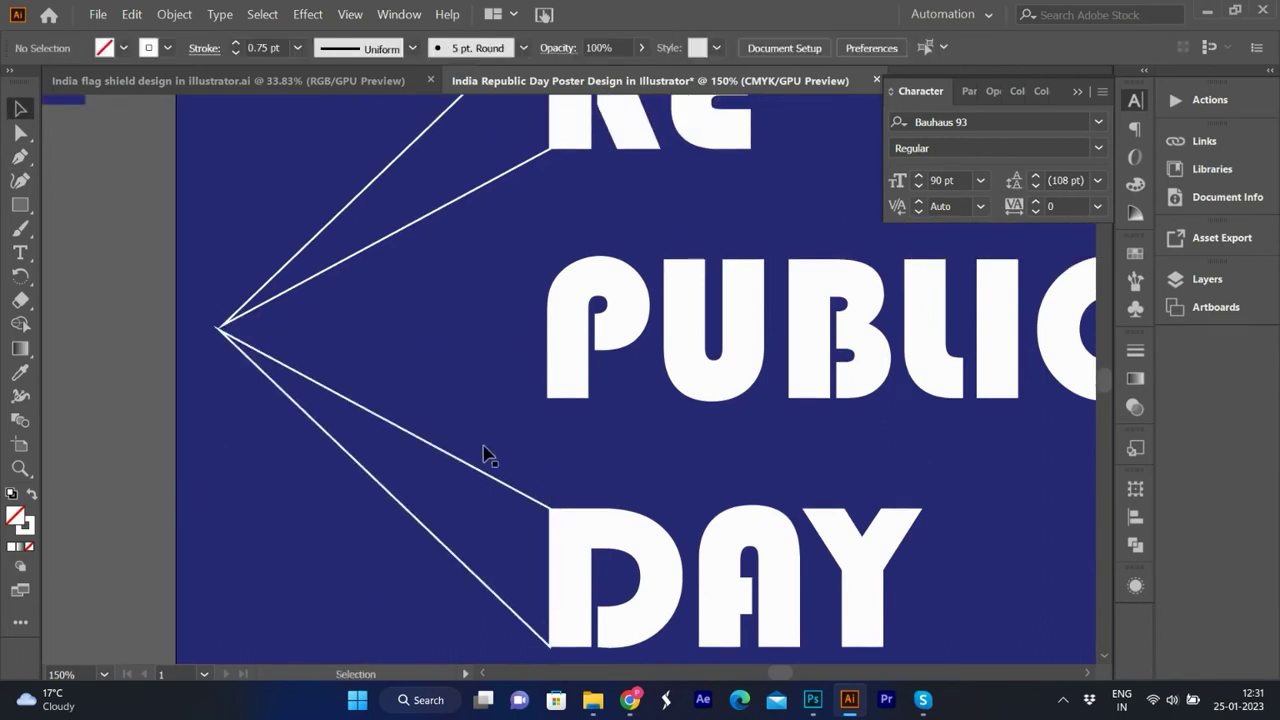
pyautogui.scroll(2, 495, 455)
# Swap both triangles' white stroke into a solid white fill.
pyautogui.click(428, 318)
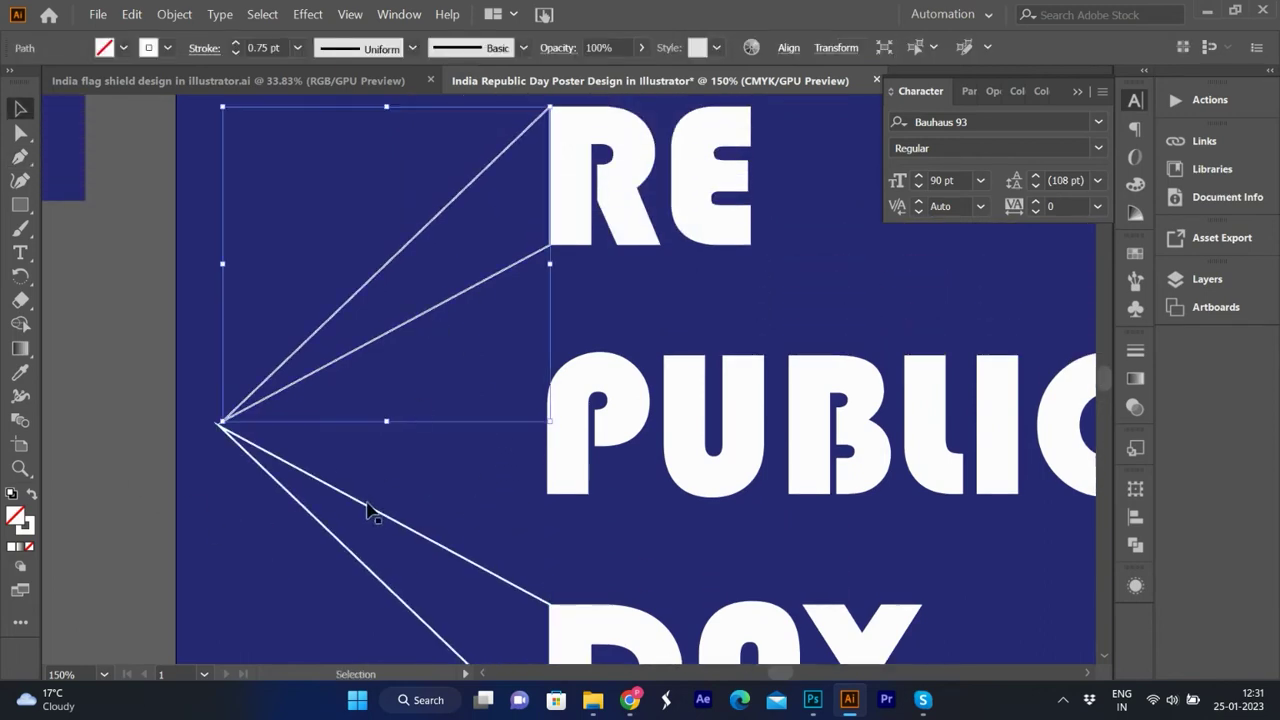
pyautogui.keyDown('shift'); pyautogui.click(368, 510); pyautogui.keyUp('shift')
pyautogui.click(31, 494)
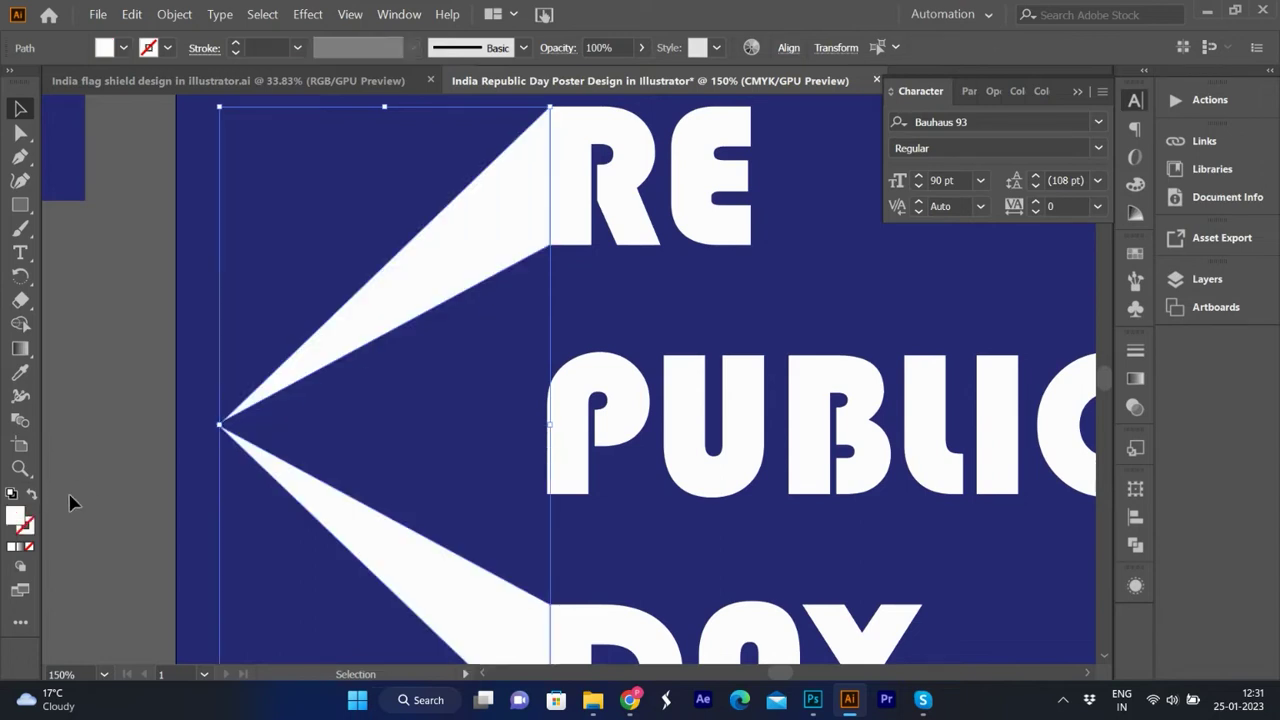
pyautogui.hotkey('ctrl', '0')
pyautogui.scroll(3, 604, 362)
# Colour RE with the orange flag swatch and DAY with the green swatch.
pyautogui.click(604, 362)
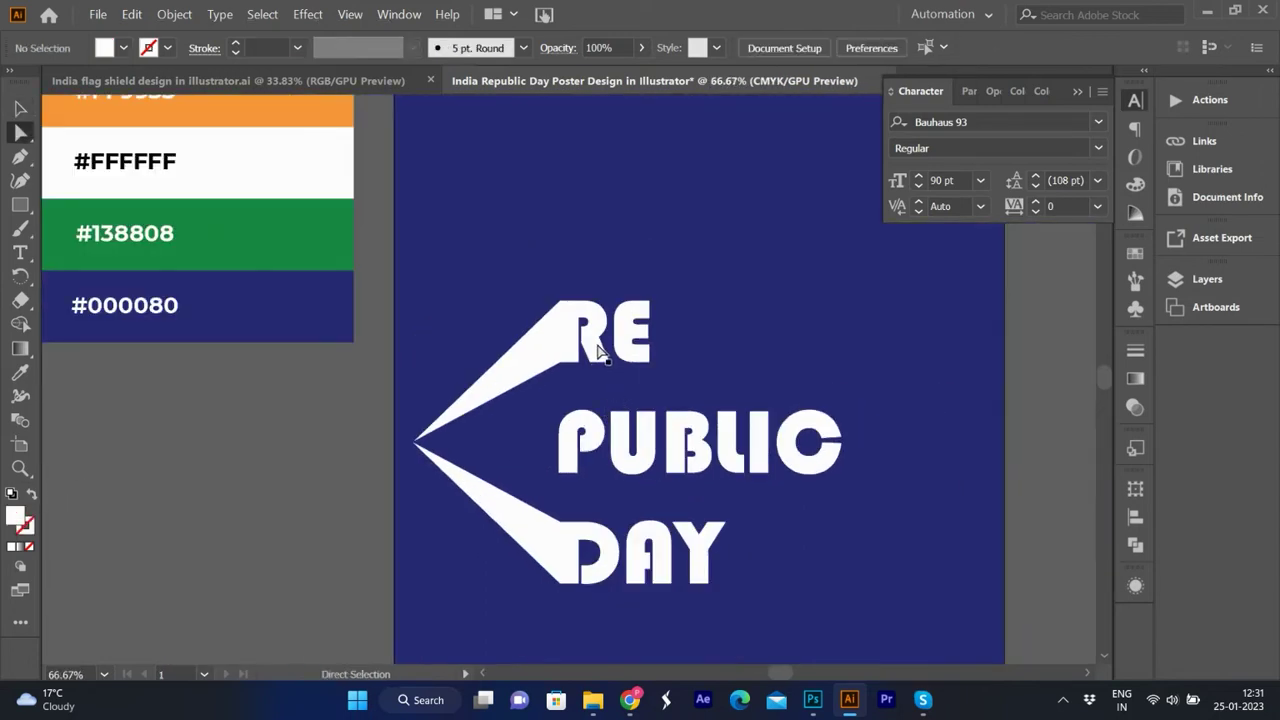
pyautogui.press('i')
pyautogui.click(300, 110)
pyautogui.press('a')
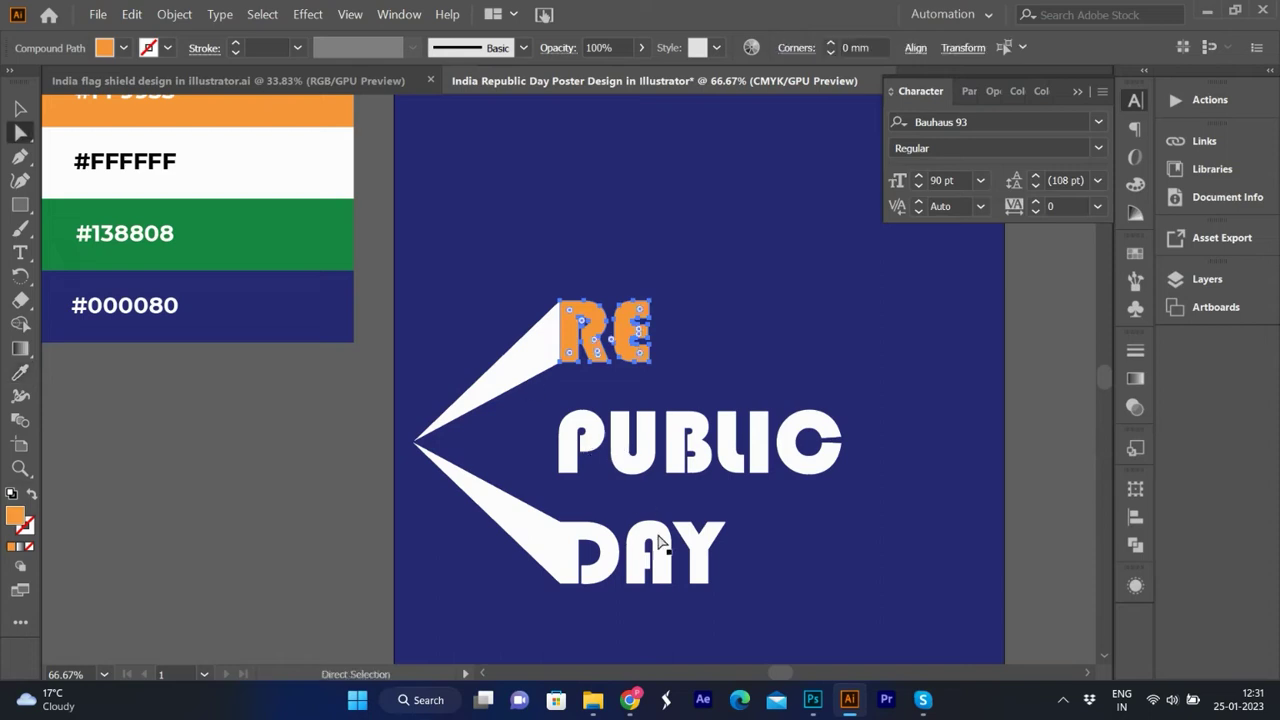
pyautogui.click(612, 553)
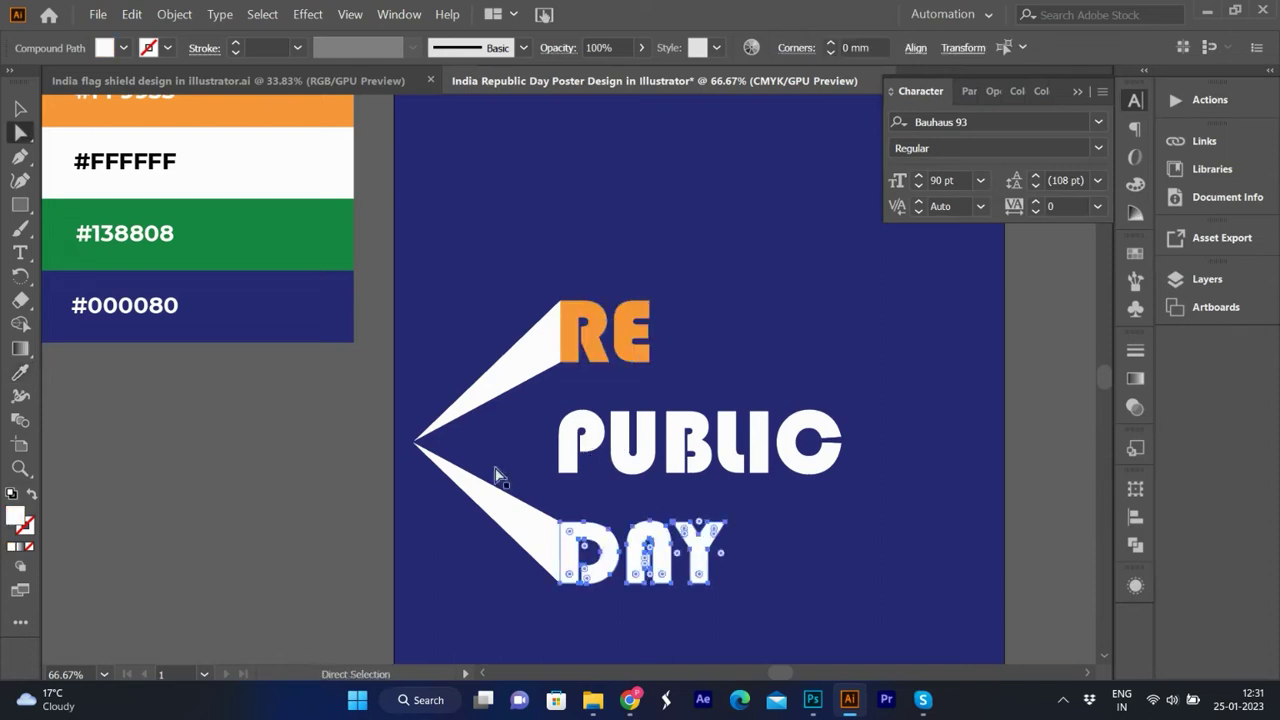
pyautogui.press('i')
pyautogui.click(300, 235)
# Drag the lower ray's tip anchor onto the upper ray's tip so they meet.
pyautogui.press('v')
pyautogui.click(349, 486)
pyautogui.scroll(4, 435, 441)
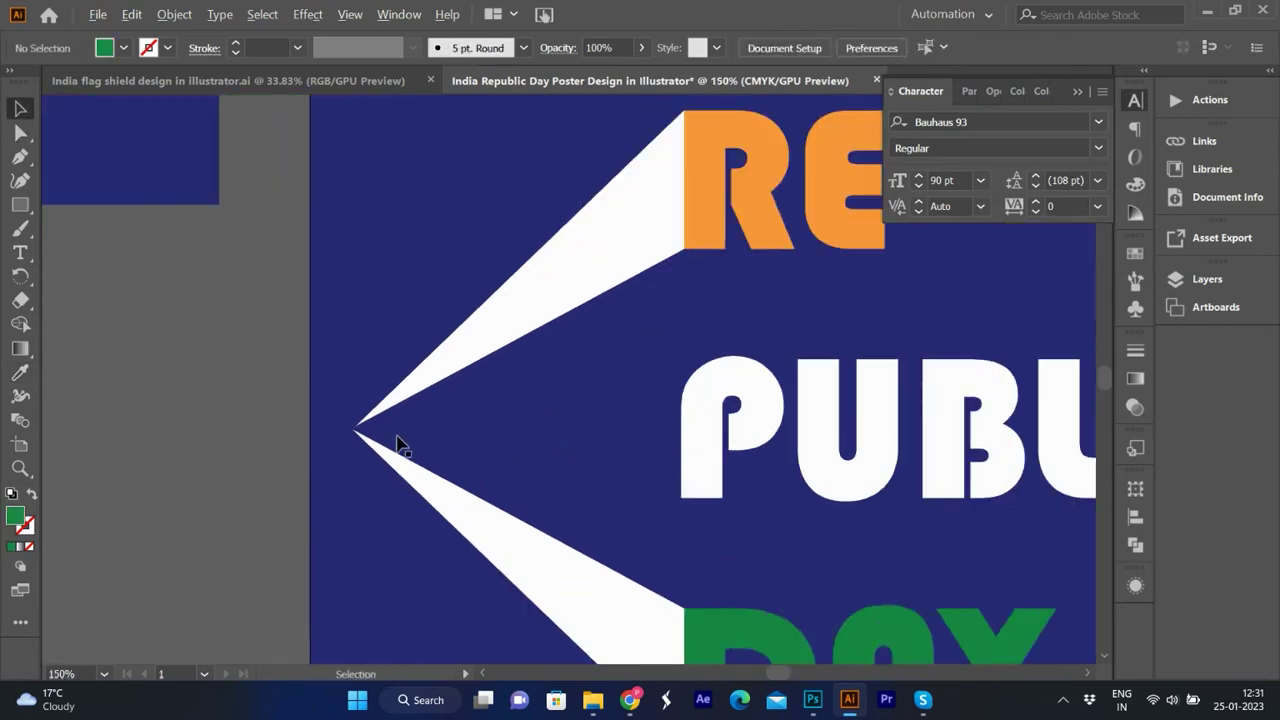
pyautogui.press('a')
pyautogui.click(350, 434)
pyautogui.scroll(3, 352, 435)
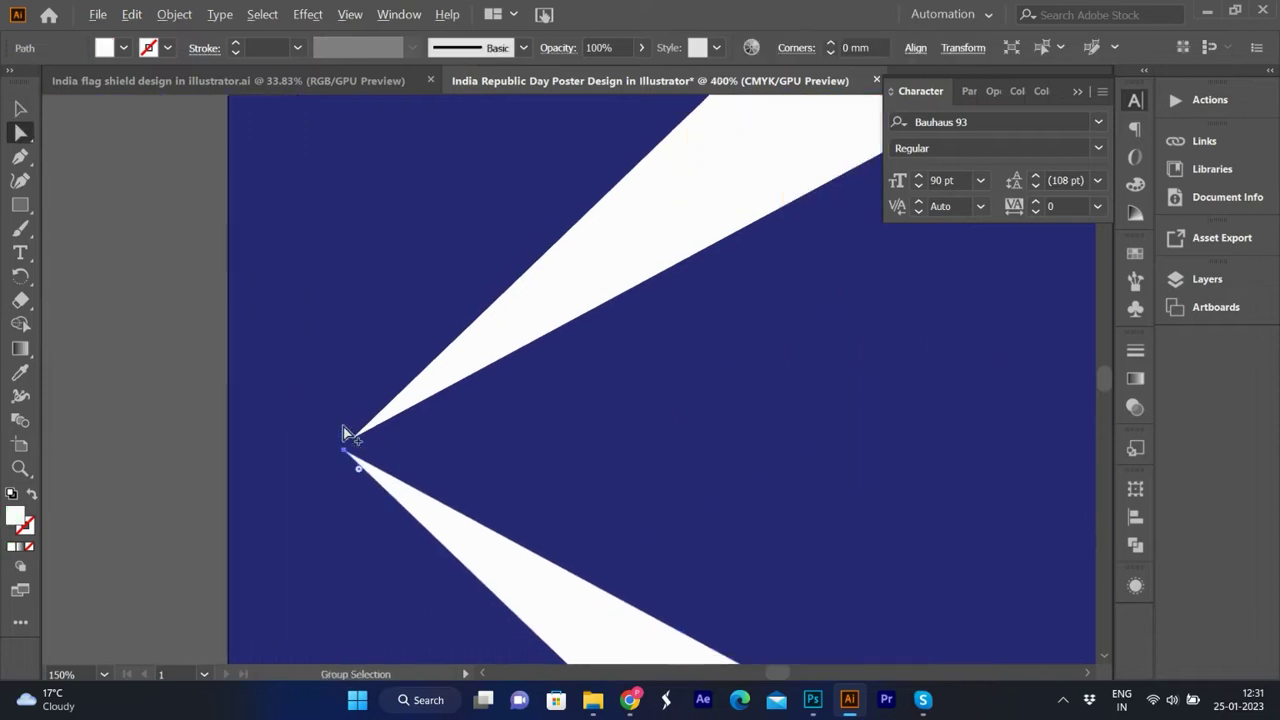
pyautogui.click(357, 443)
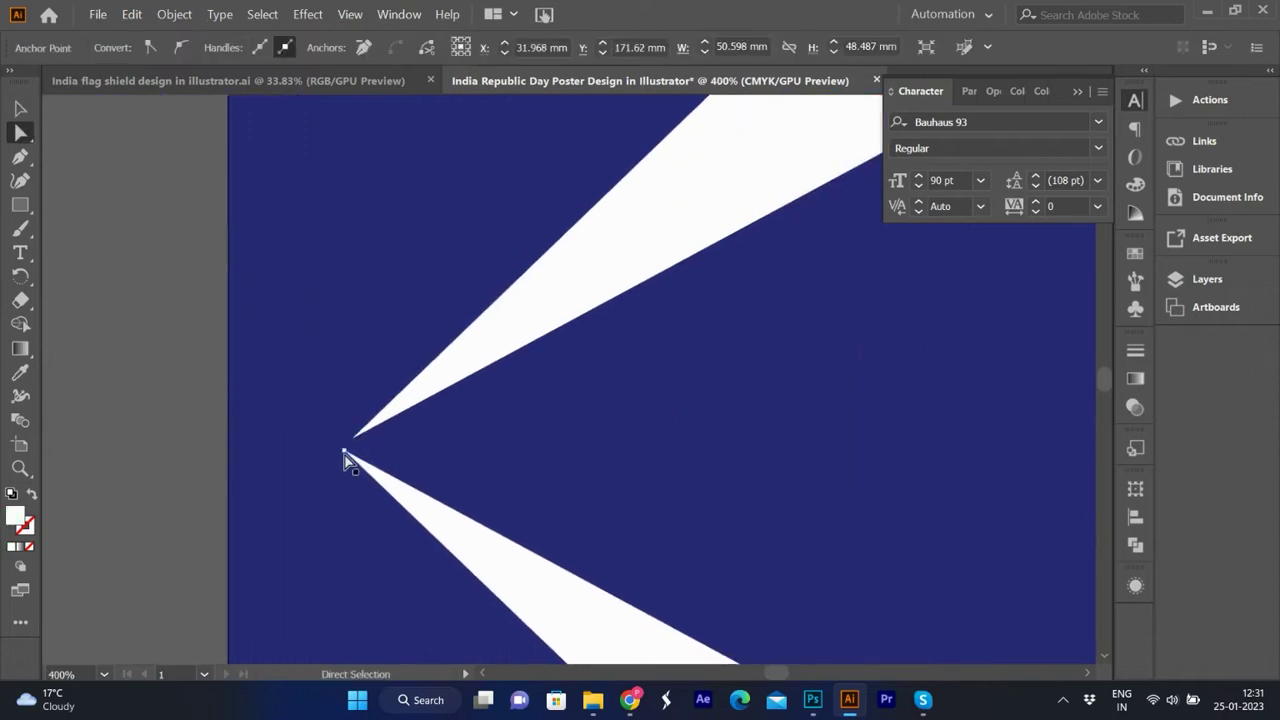
pyautogui.moveTo(357, 443); pyautogui.dragTo(367, 437)
pyautogui.scroll(-5, 367, 431)
pyautogui.click(242, 498)
pyautogui.scroll(2, 331, 469)
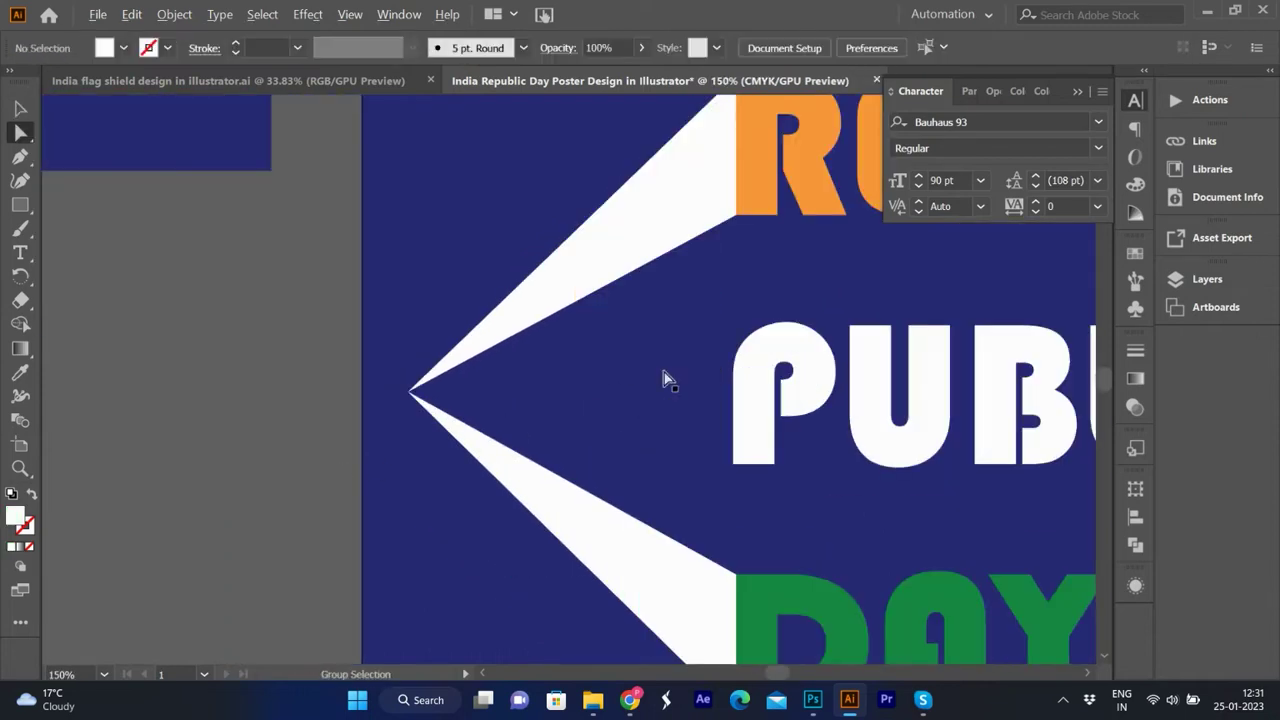
# Draw a middle triangle from the top of P to the shared left tip and the bottom of P.
pyautogui.press('p')
pyautogui.click(777, 324)
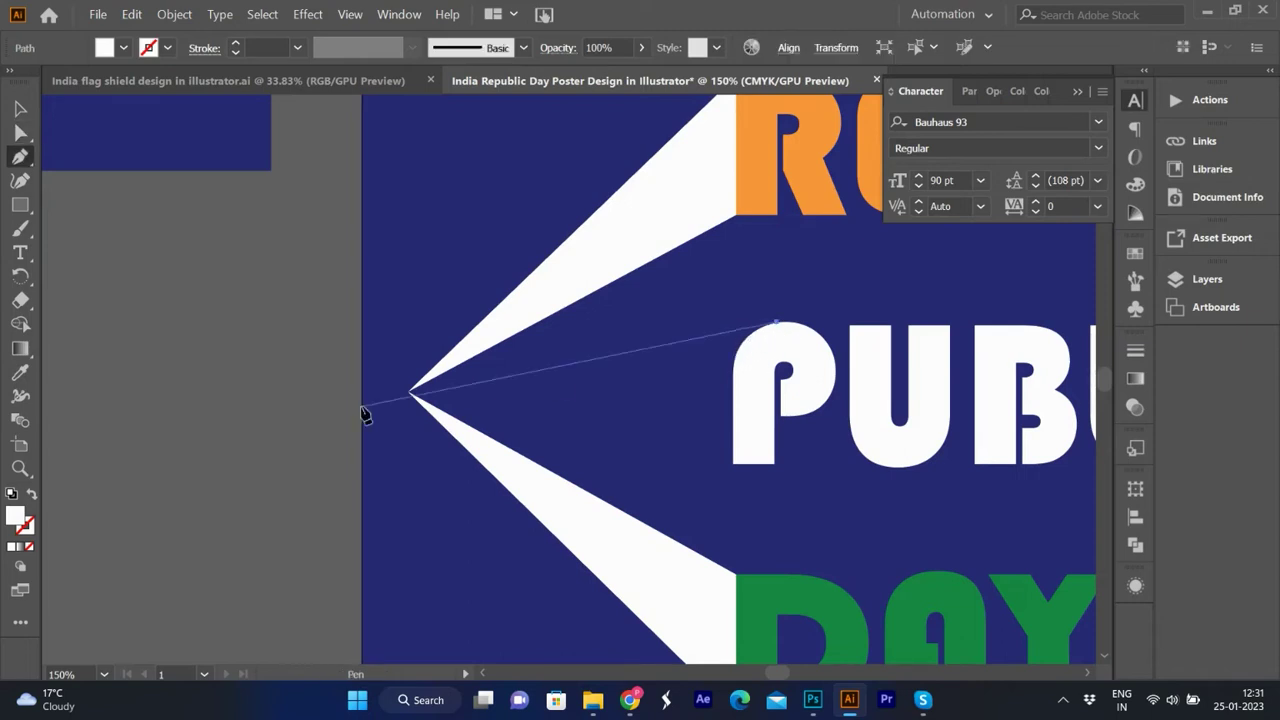
pyautogui.click(410, 392)
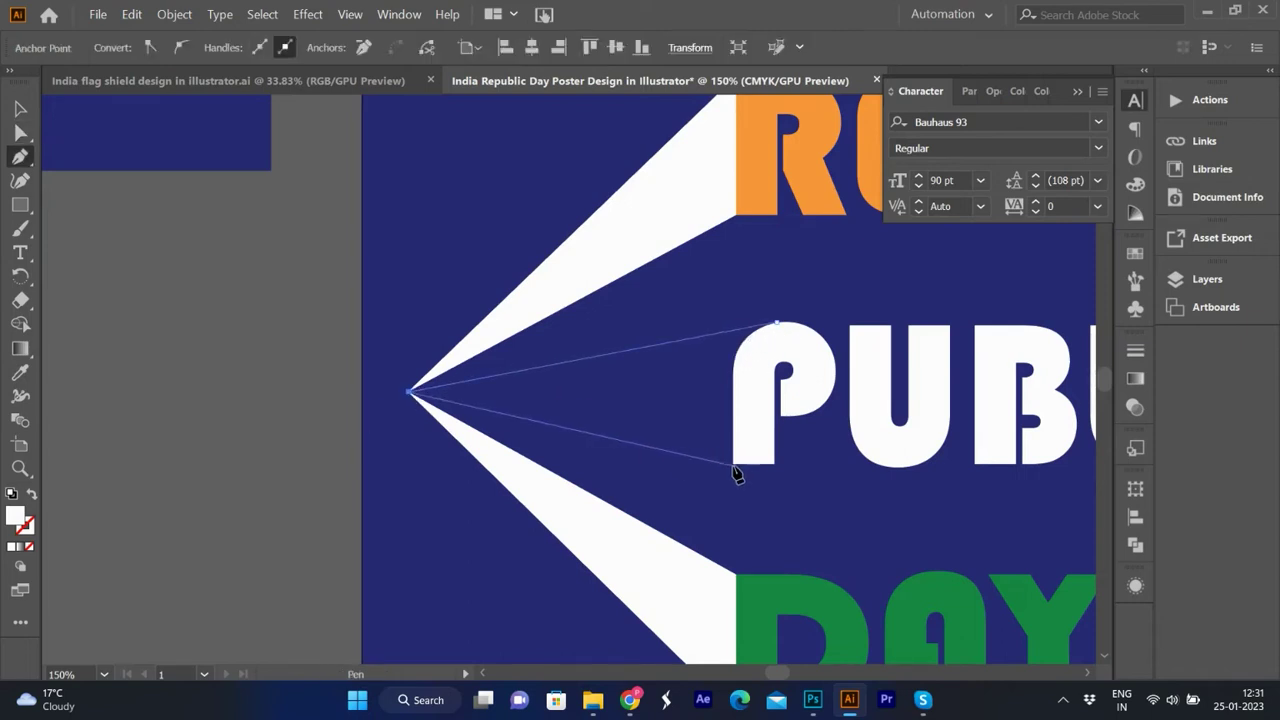
pyautogui.click(735, 465)
pyautogui.click(777, 324)
pyautogui.press('v')
pyautogui.click(787, 370)
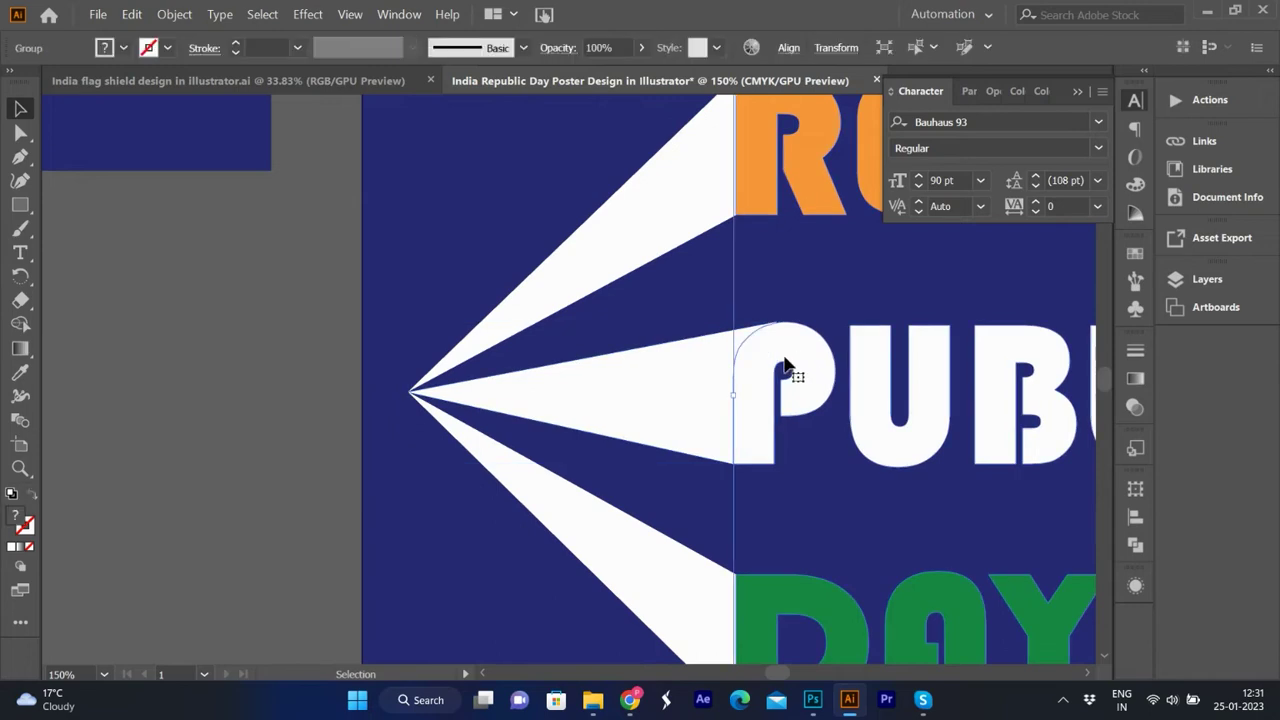
# Drag the middle triangle's top anchor onto the top edge of the P with Direct Selection.
pyautogui.keyDown('alt'); pyautogui.scroll(2, 790, 322); pyautogui.keyUp('alt')
pyautogui.press('a')
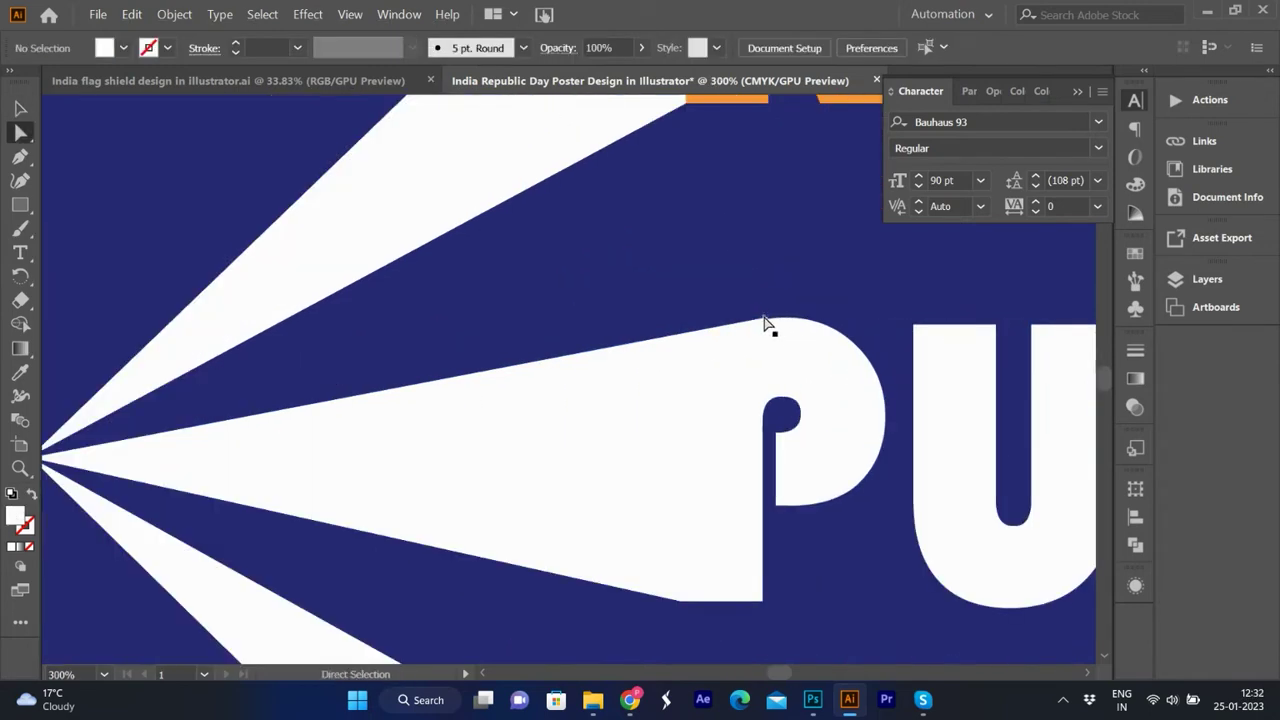
pyautogui.click(767, 323)
pyautogui.keyDown('alt'); pyautogui.scroll(4, 770, 347); pyautogui.keyUp('alt')
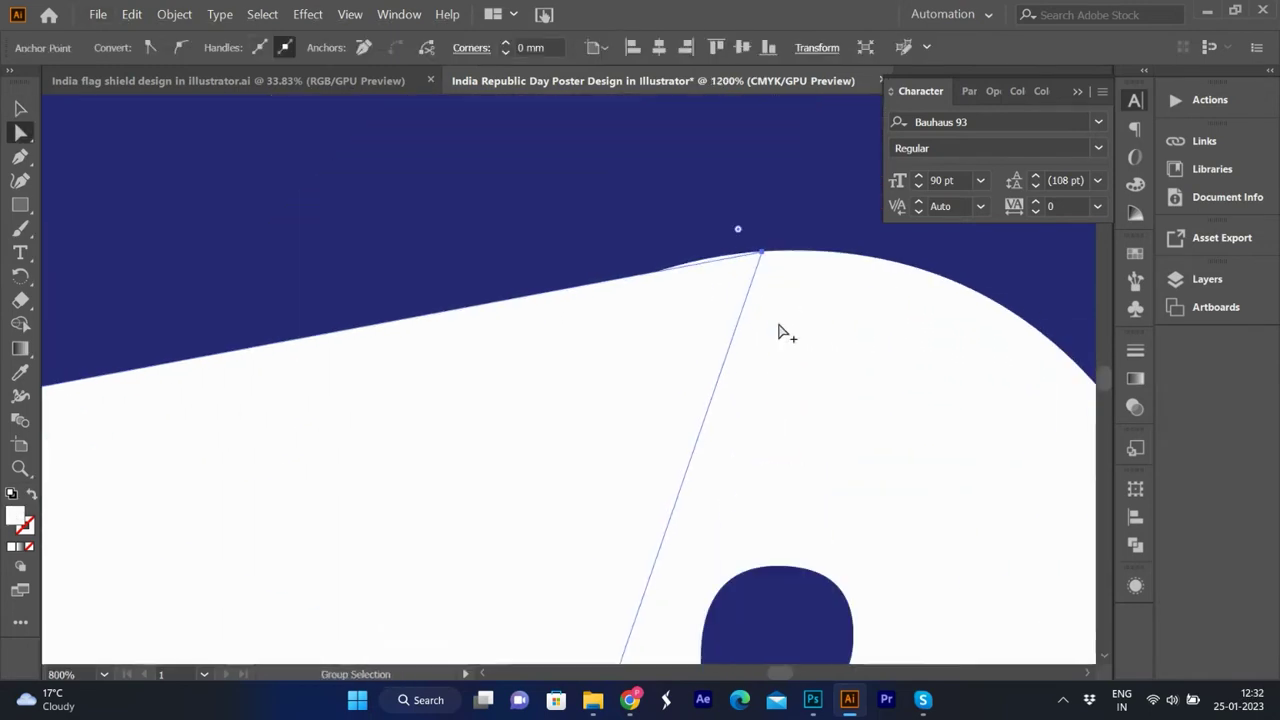
pyautogui.moveTo(757, 251)
pyautogui.mouseDown()
pyautogui.moveTo(770, 255)
pyautogui.moveTo(720, 263)
pyautogui.mouseUp()
pyautogui.keyDown('alt'); pyautogui.scroll(-6, 458, 435); pyautogui.keyUp('alt')
# Eyedropper the RE orange onto the upper triangle and the DAY green onto the lower triangle.
pyautogui.keyDown('alt'); pyautogui.scroll(-2, 458, 435); pyautogui.keyUp('alt')
pyautogui.press('v')
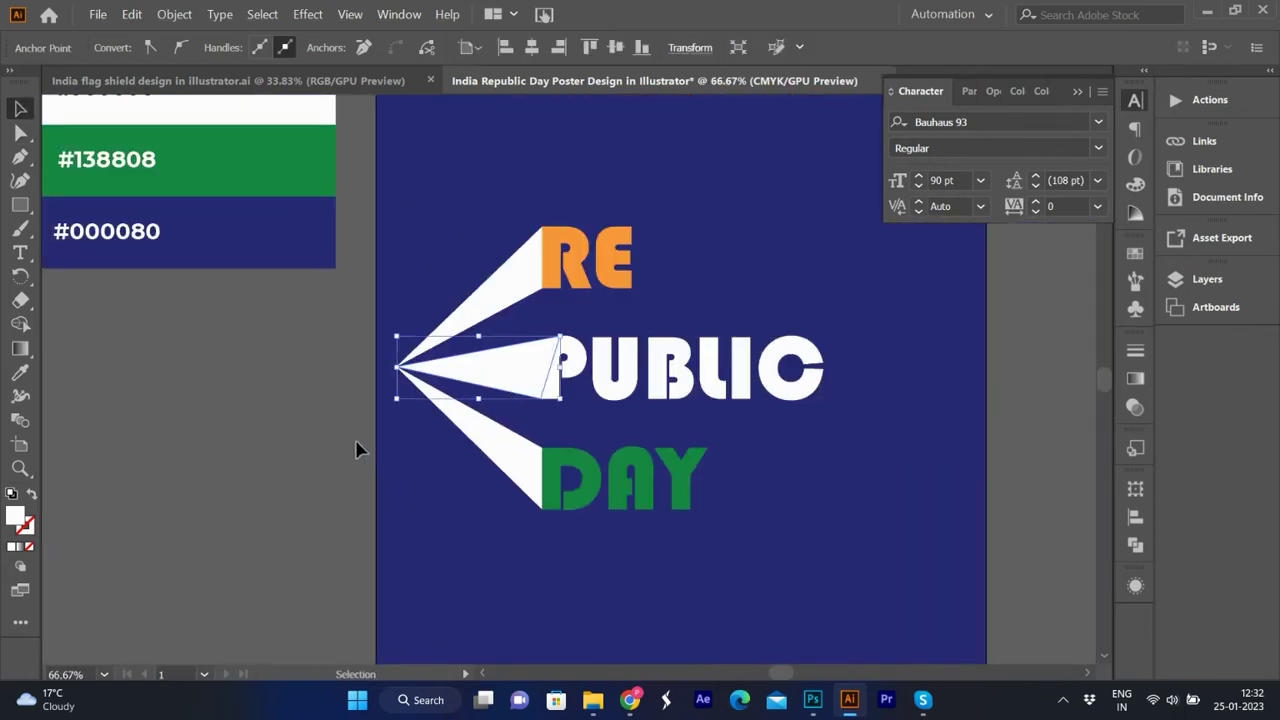
pyautogui.click(357, 448)
pyautogui.keyDown('alt'); pyautogui.scroll(1, 494, 277); pyautogui.keyUp('alt')
pyautogui.click(497, 262)
pyautogui.press('i')
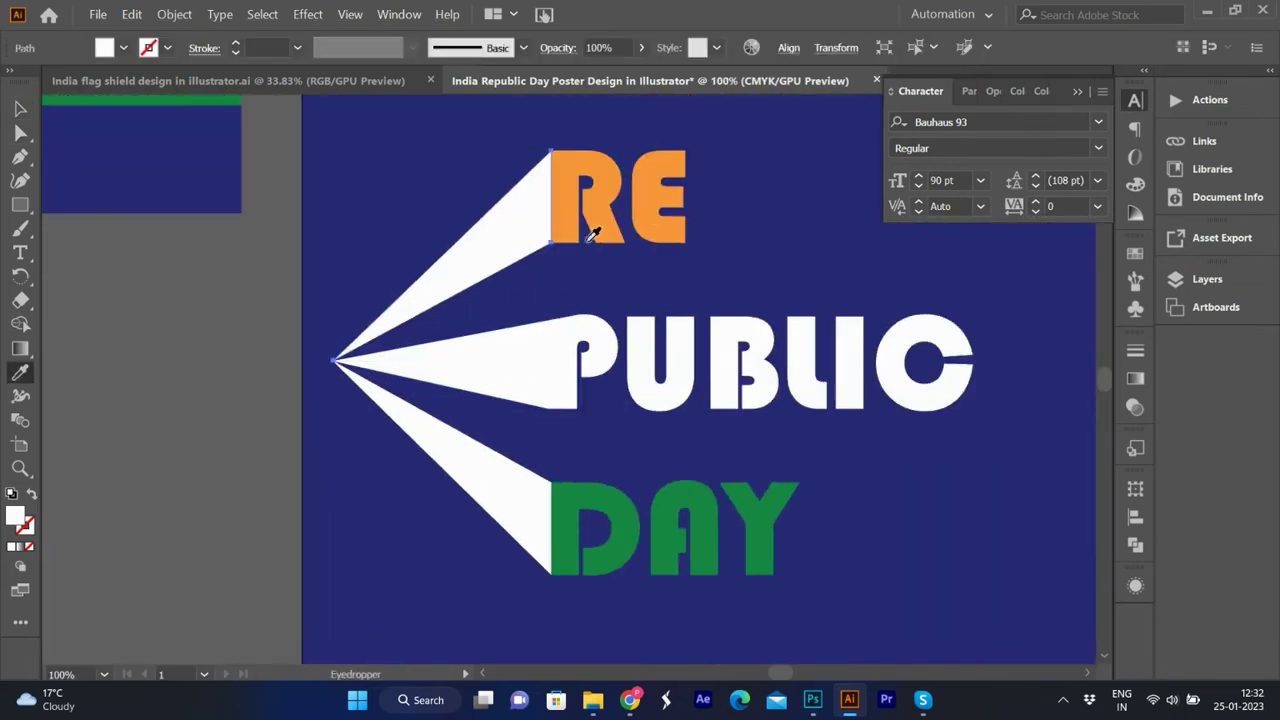
pyautogui.click(603, 203)
pyautogui.keyDown('ctrl'); pyautogui.click(525, 475); pyautogui.keyUp('ctrl')
pyautogui.click(620, 488)
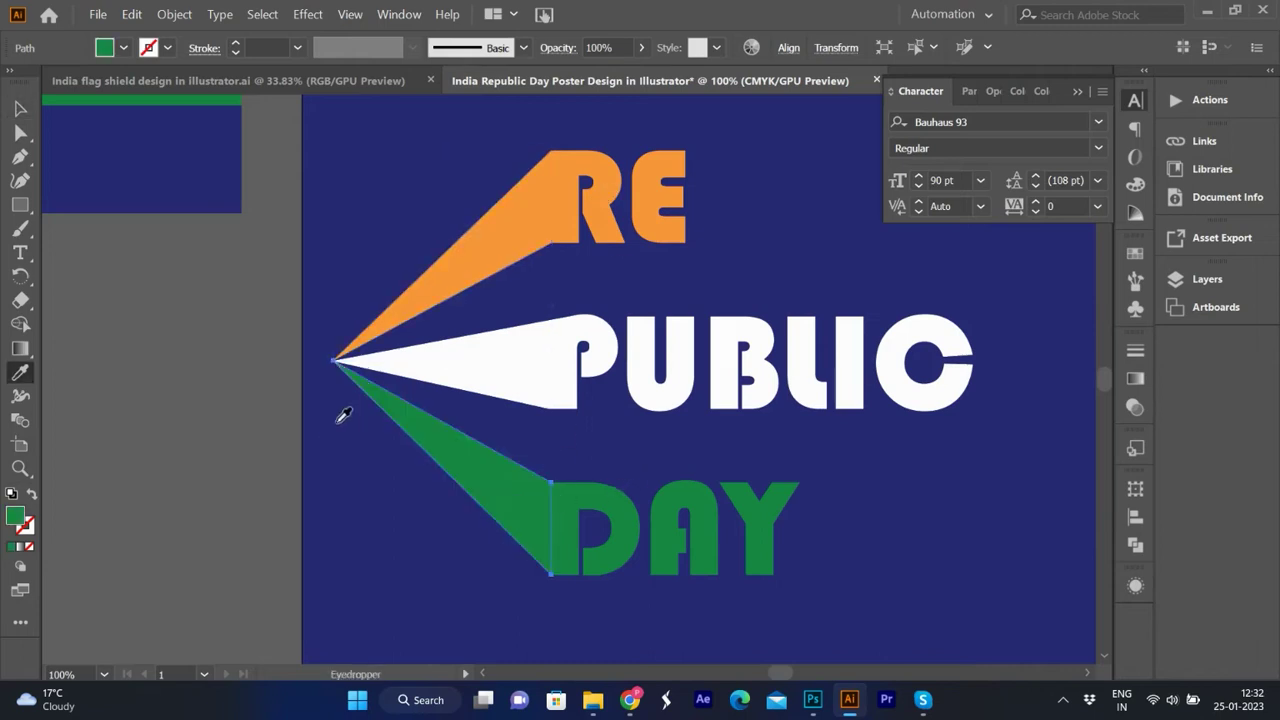
pyautogui.press('v')
# Lighten the upper triangle's fill to a light saffron (#fcbc81) in the Color Picker.
pyautogui.click(510, 245)
pyautogui.click(1135, 184)
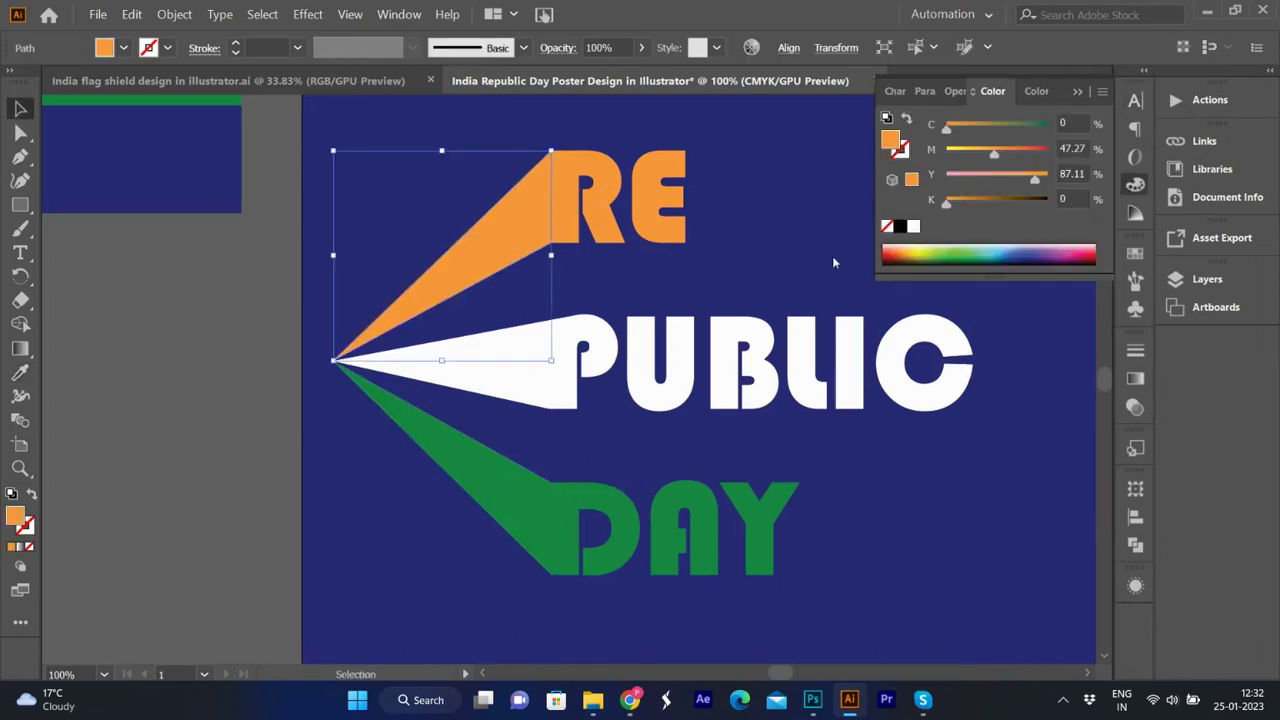
pyautogui.doubleClick(22, 518)
pyautogui.click(660, 371)
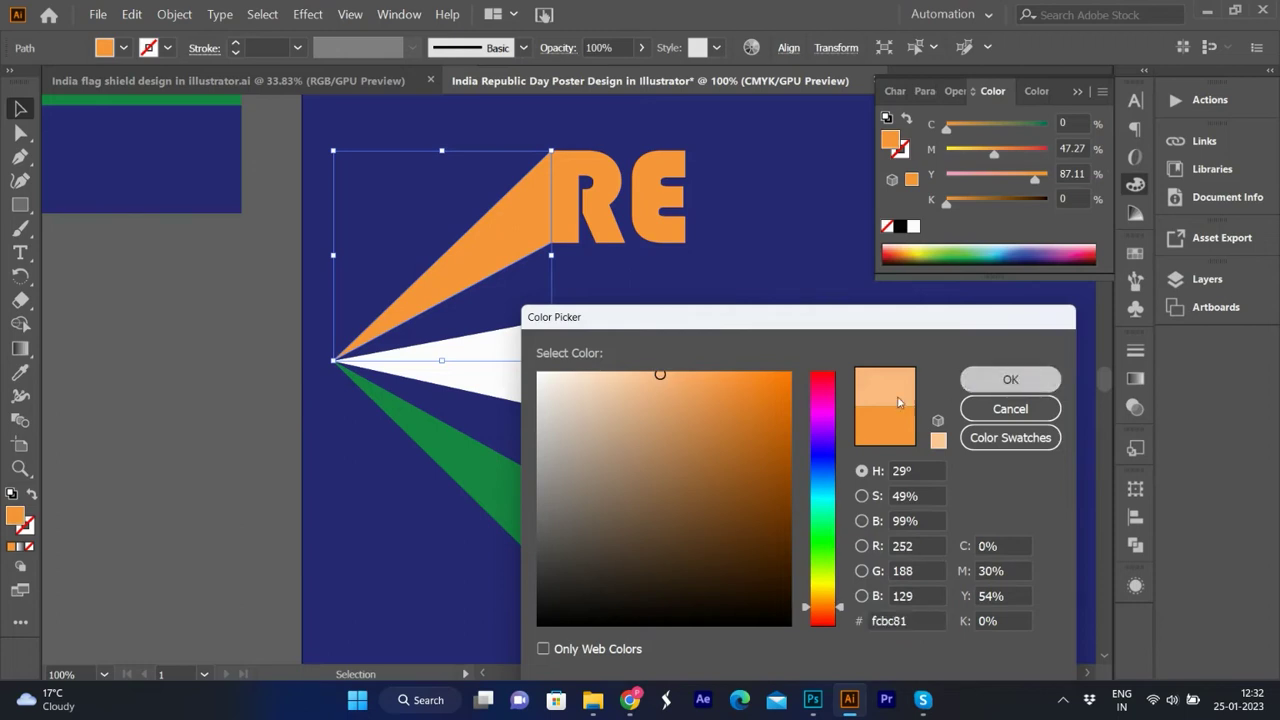
pyautogui.click(968, 377)
# Lighten the lower triangle's fill to a paler green, then clear the selection.
pyautogui.click(510, 505)
pyautogui.doubleClick(14, 516)
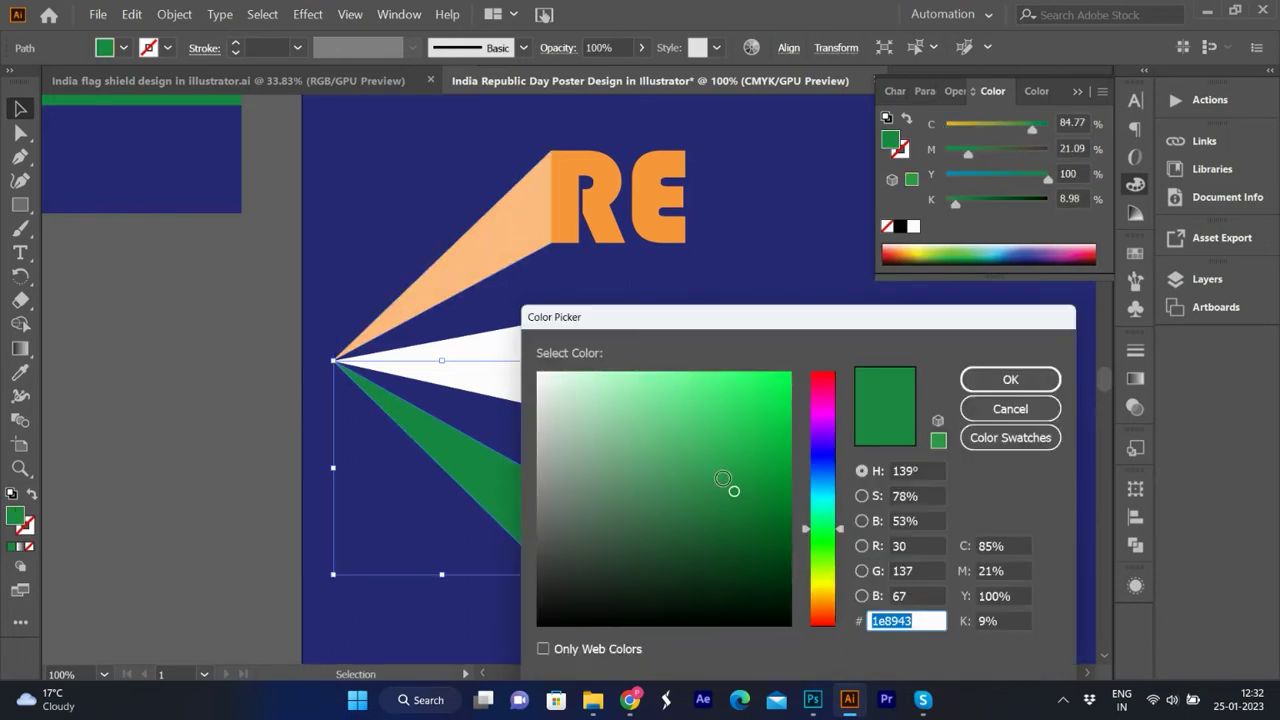
pyautogui.click(714, 445)
pyautogui.click(1008, 378)
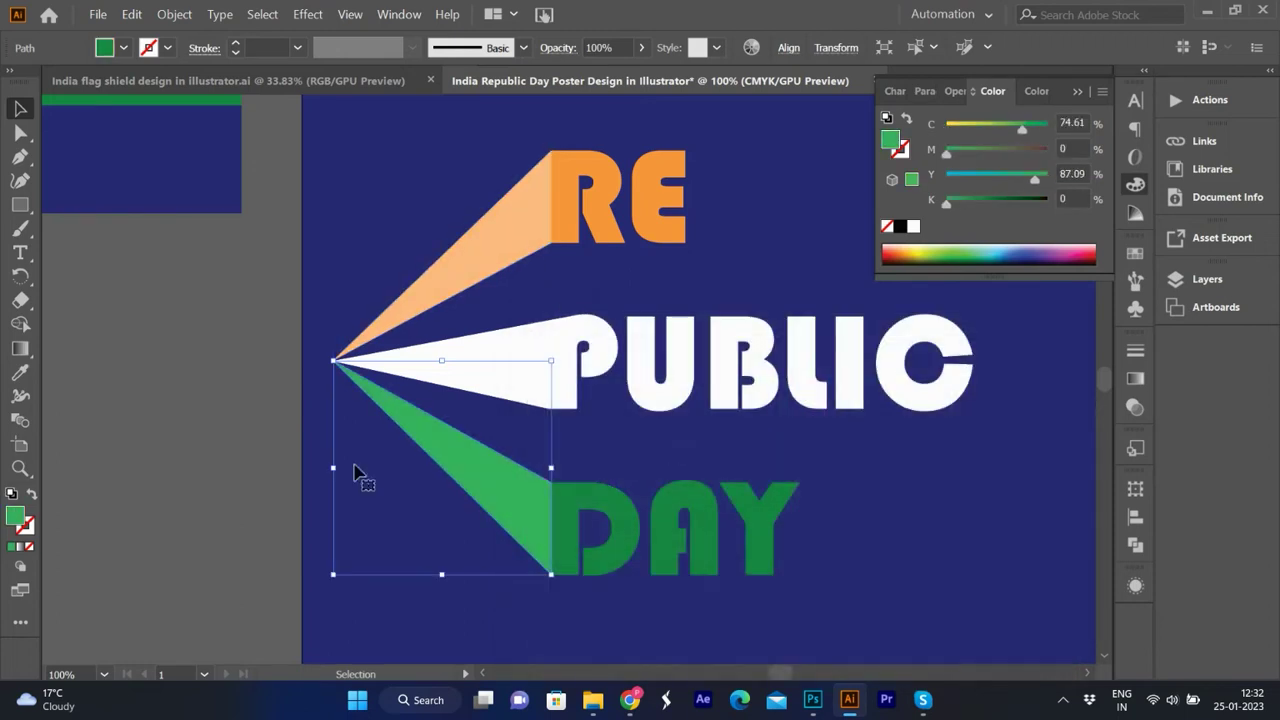
pyautogui.keyDown('shift'); pyautogui.click(514, 350); pyautogui.keyUp('shift')
pyautogui.click(648, 228)
pyautogui.click(117, 408)
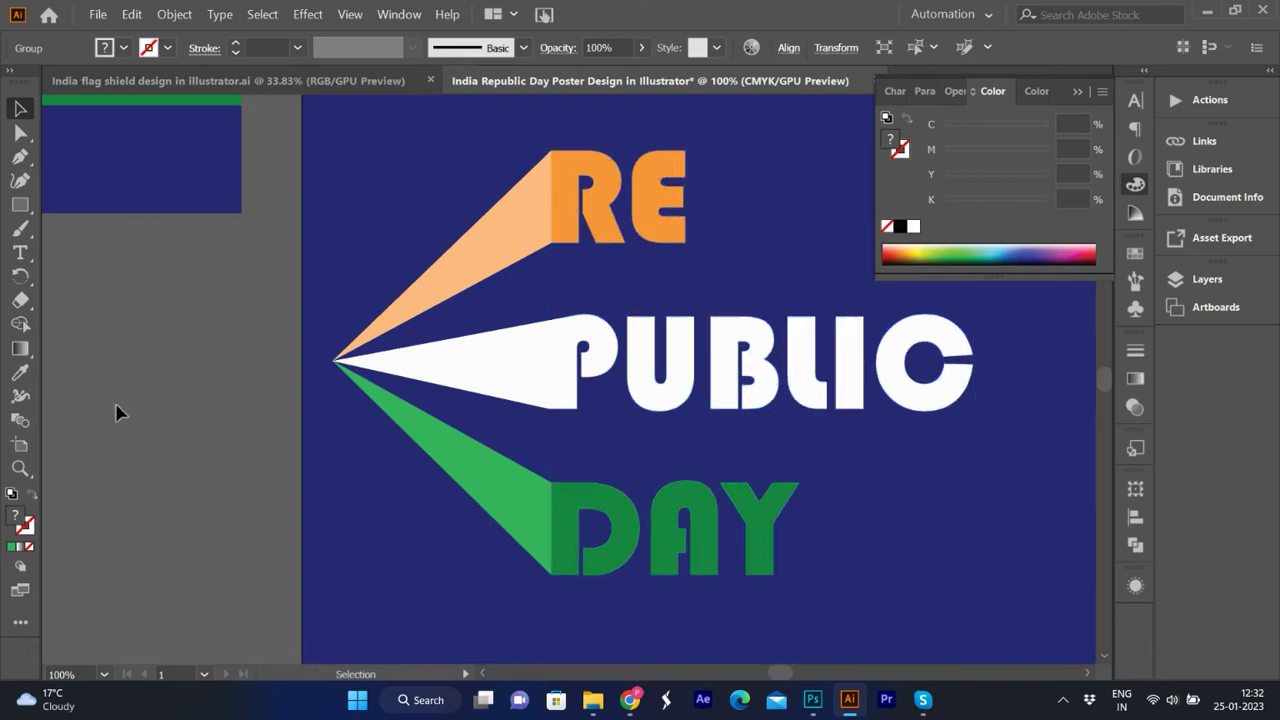
pyautogui.keyDown('alt'); pyautogui.scroll(8, 356, 355); pyautogui.keyUp('alt')
# Drag the orange wedge's tip anchor down toward the white wedge's tip.
pyautogui.press('a')
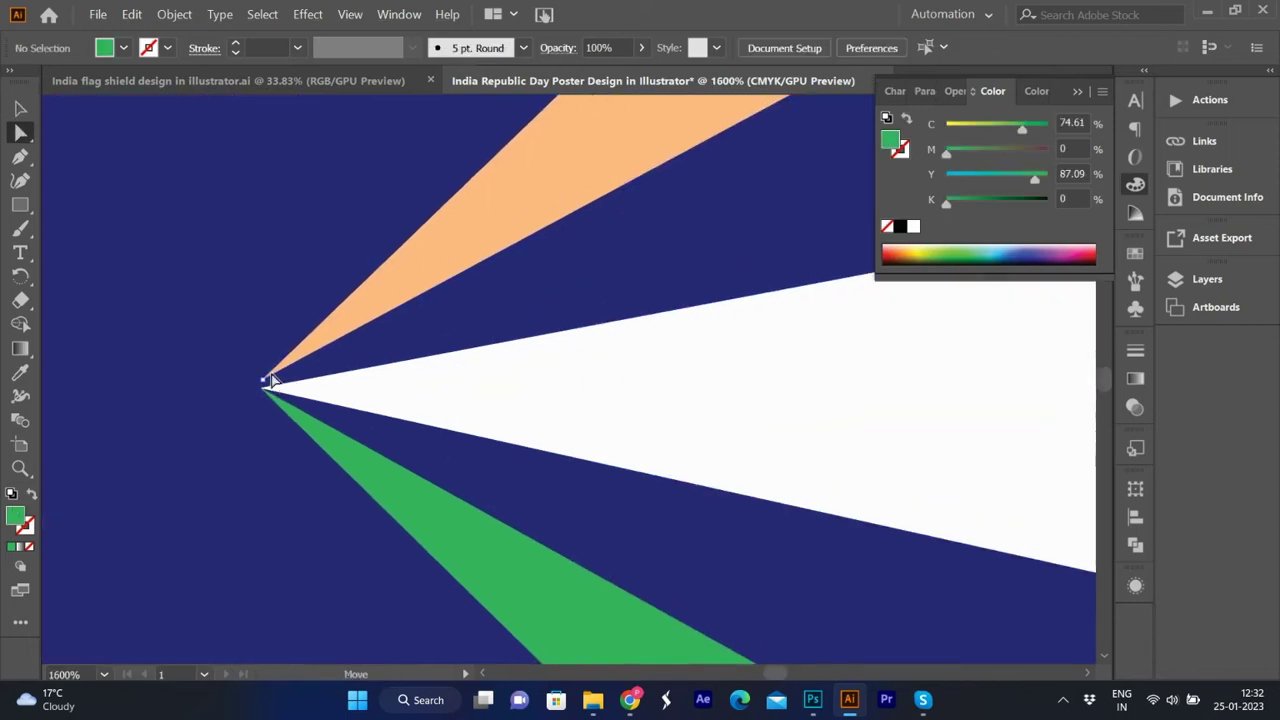
pyautogui.click(261, 389)
pyautogui.keyDown('alt'); pyautogui.scroll(5, 261, 395); pyautogui.keyUp('alt')
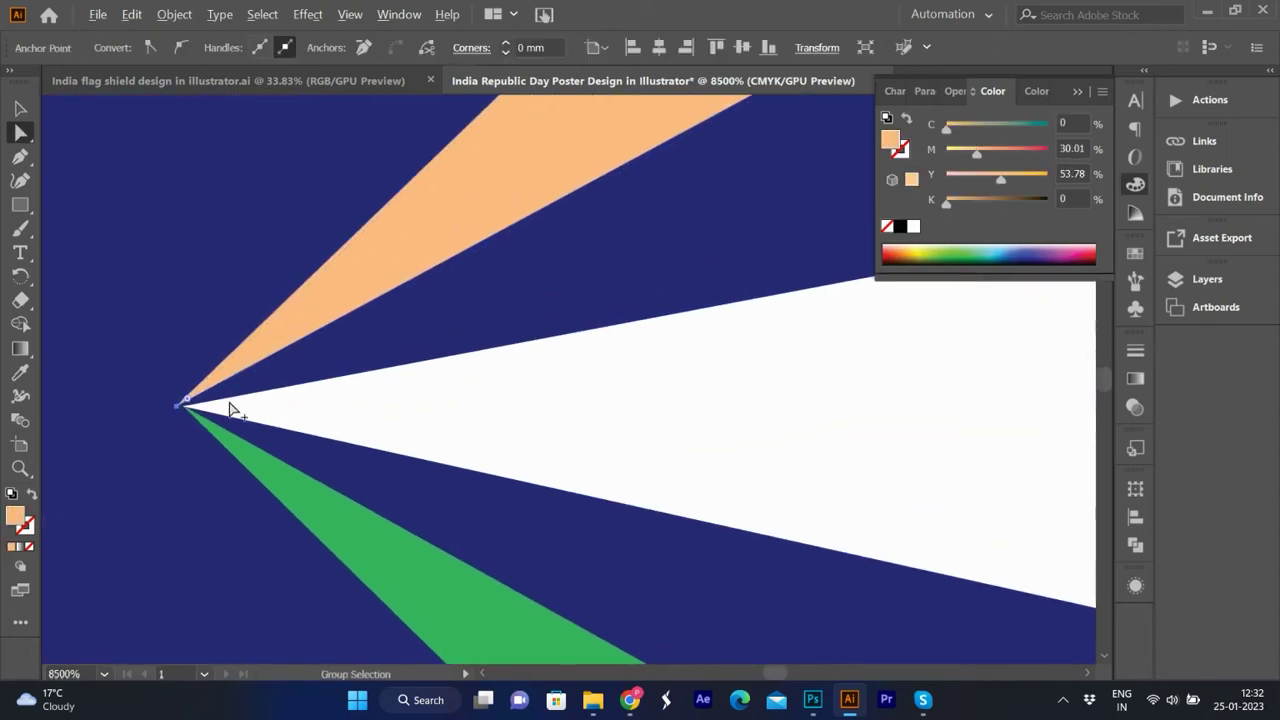
pyautogui.click(204, 358)
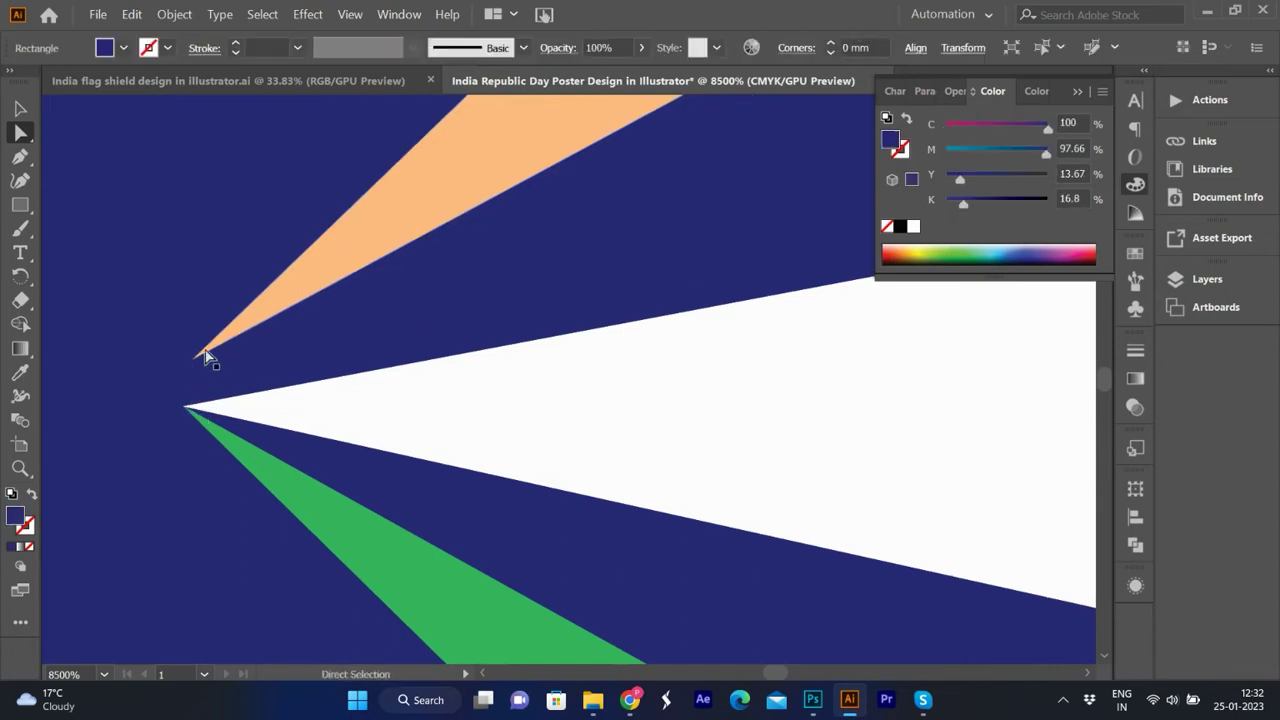
pyautogui.moveTo(197, 360); pyautogui.dragTo(188, 402)
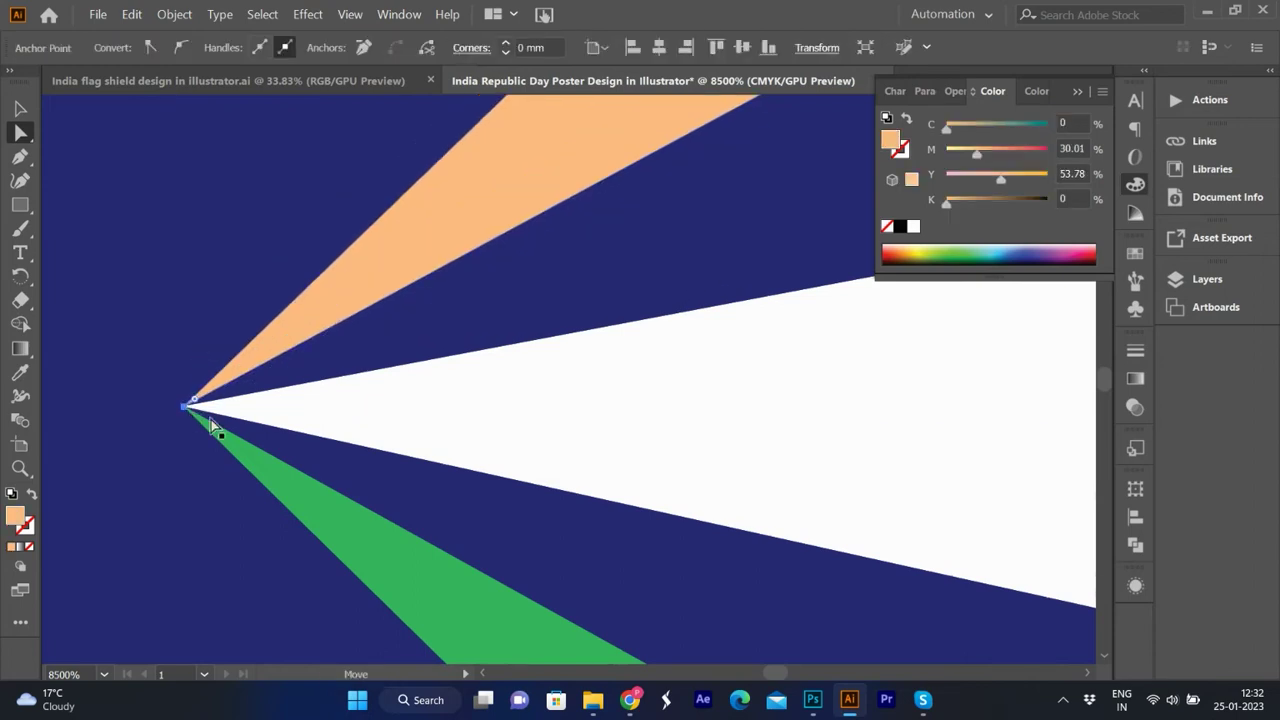
# Zoom in and snap the orange tip exactly onto the white tip, then deselect.
pyautogui.keyDown('alt'); pyautogui.scroll(1, 209, 428); pyautogui.keyUp('alt')
pyautogui.keyDown('alt'); pyautogui.scroll(-3, 400, 623); pyautogui.keyUp('alt')
pyautogui.keyDown('alt'); pyautogui.scroll(3, 480, 257); pyautogui.keyUp('alt')
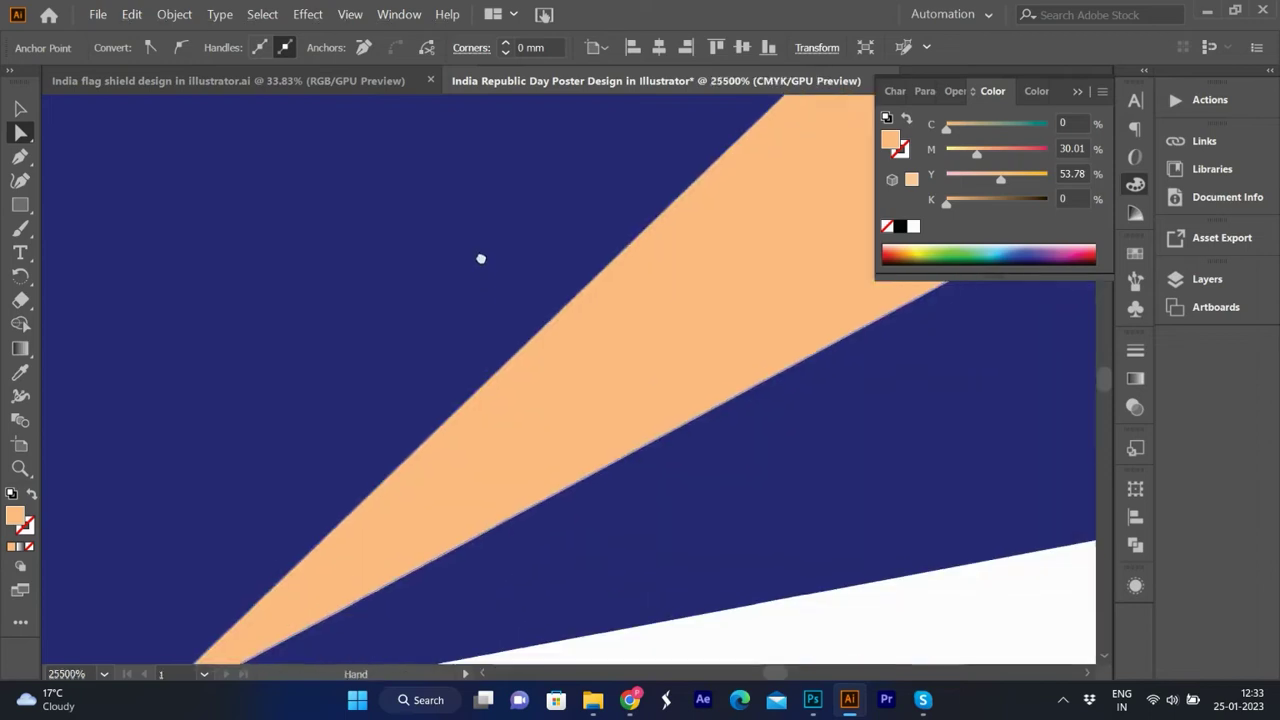
pyautogui.keyDown('alt'); pyautogui.scroll(-2, 200, 571); pyautogui.keyUp('alt')
pyautogui.keyDown('alt'); pyautogui.scroll(3, 205, 612); pyautogui.keyUp('alt')
pyautogui.scroll(-5, 374, 537)
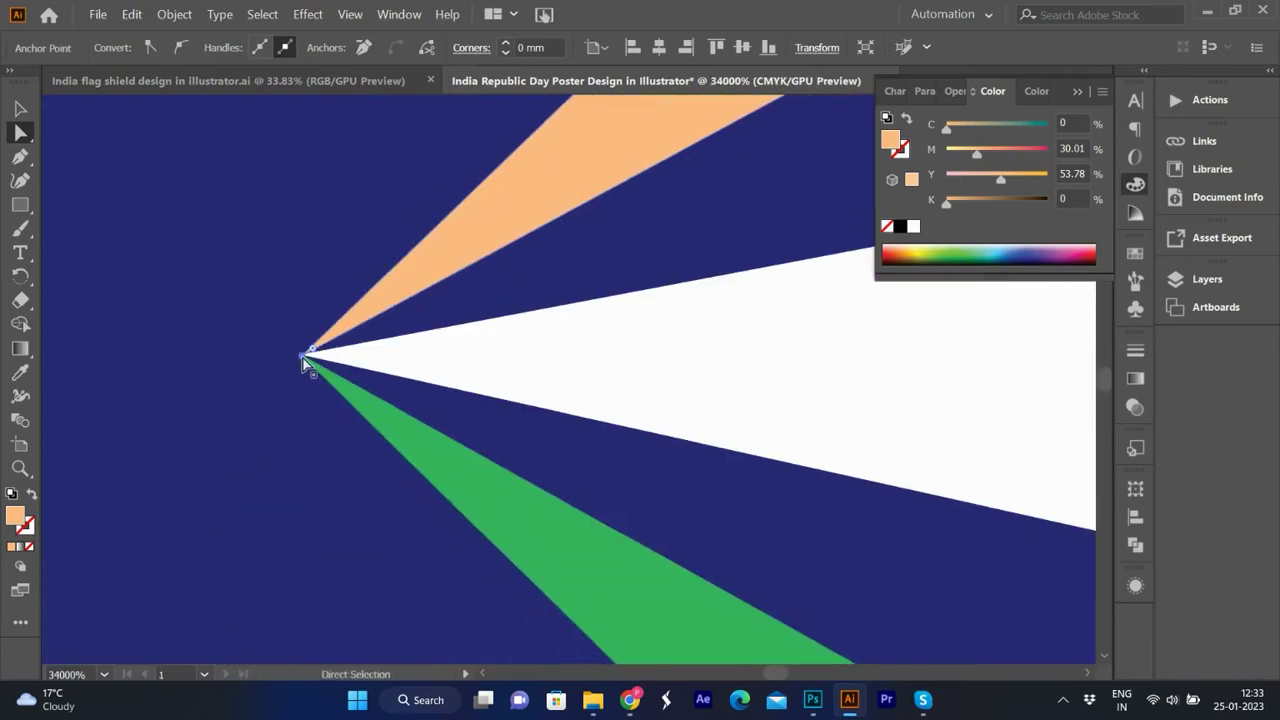
pyautogui.moveTo(320, 330); pyautogui.dragTo(306, 360)
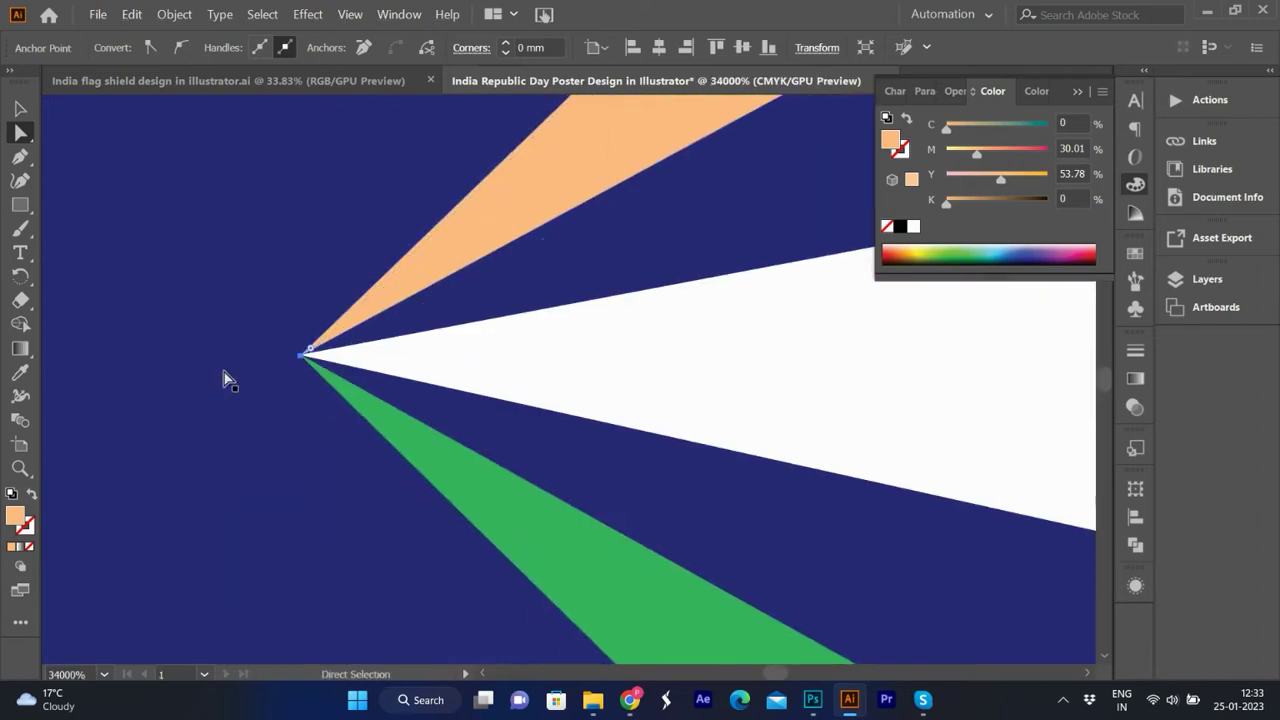
pyautogui.keyDown('alt'); pyautogui.scroll(-10, 250, 365); pyautogui.keyUp('alt')
pyautogui.keyDown('alt'); pyautogui.scroll(-3, 284, 345); pyautogui.keyUp('alt')
pyautogui.press('v')
pyautogui.click(256, 350)
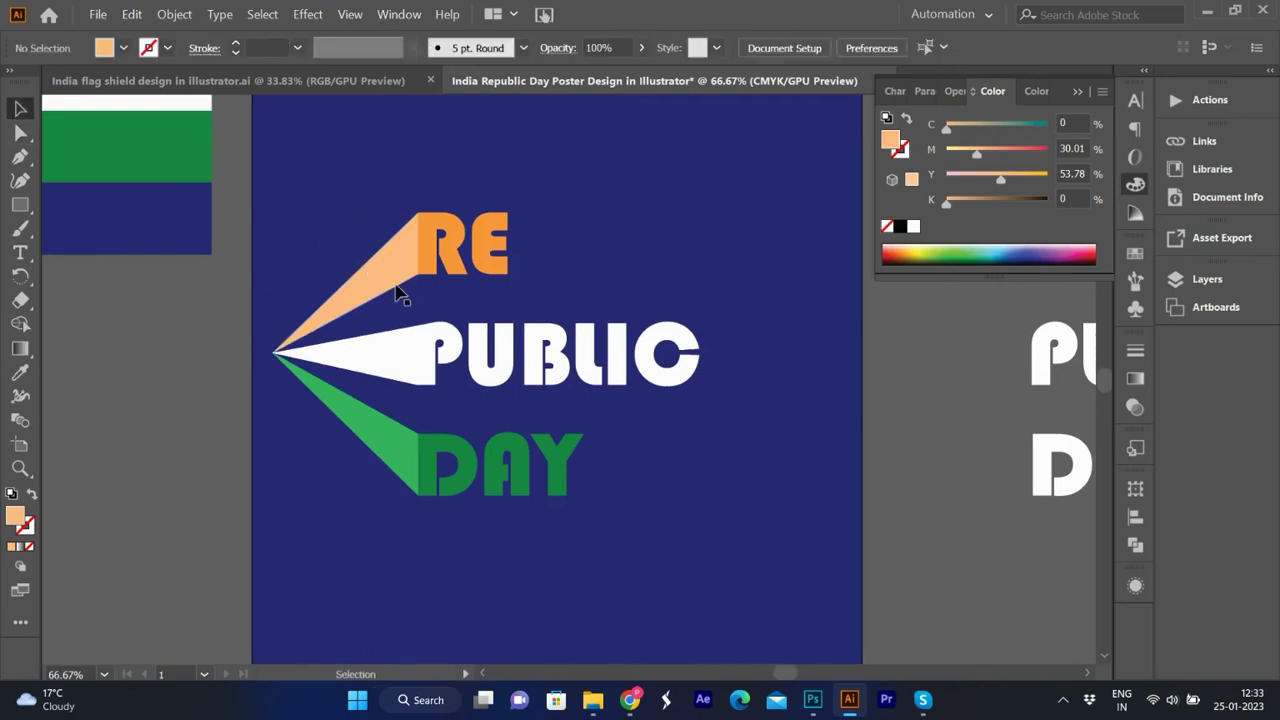
# Turn the light orange wedge into a gradient mesh and colour its mesh point with the RE orange.
pyautogui.click(390, 285)
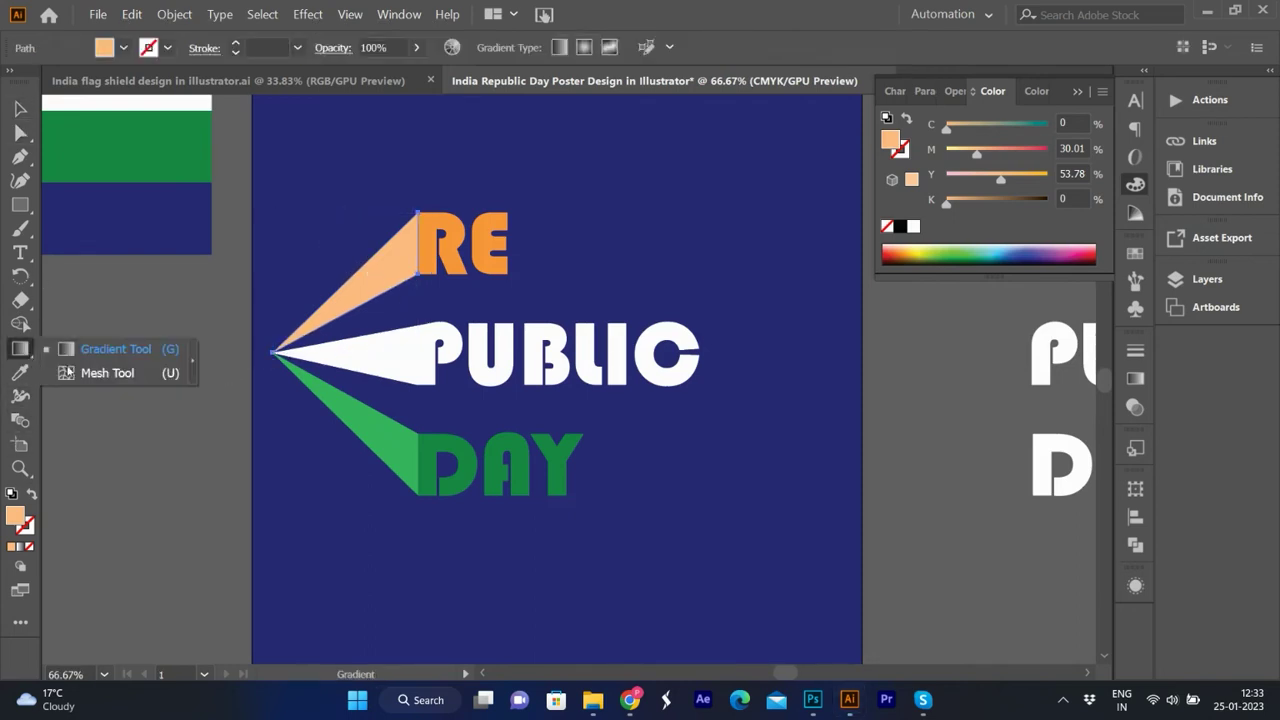
pyautogui.moveTo(20, 348); pyautogui.dragTo(71, 371)
pyautogui.click(281, 356)
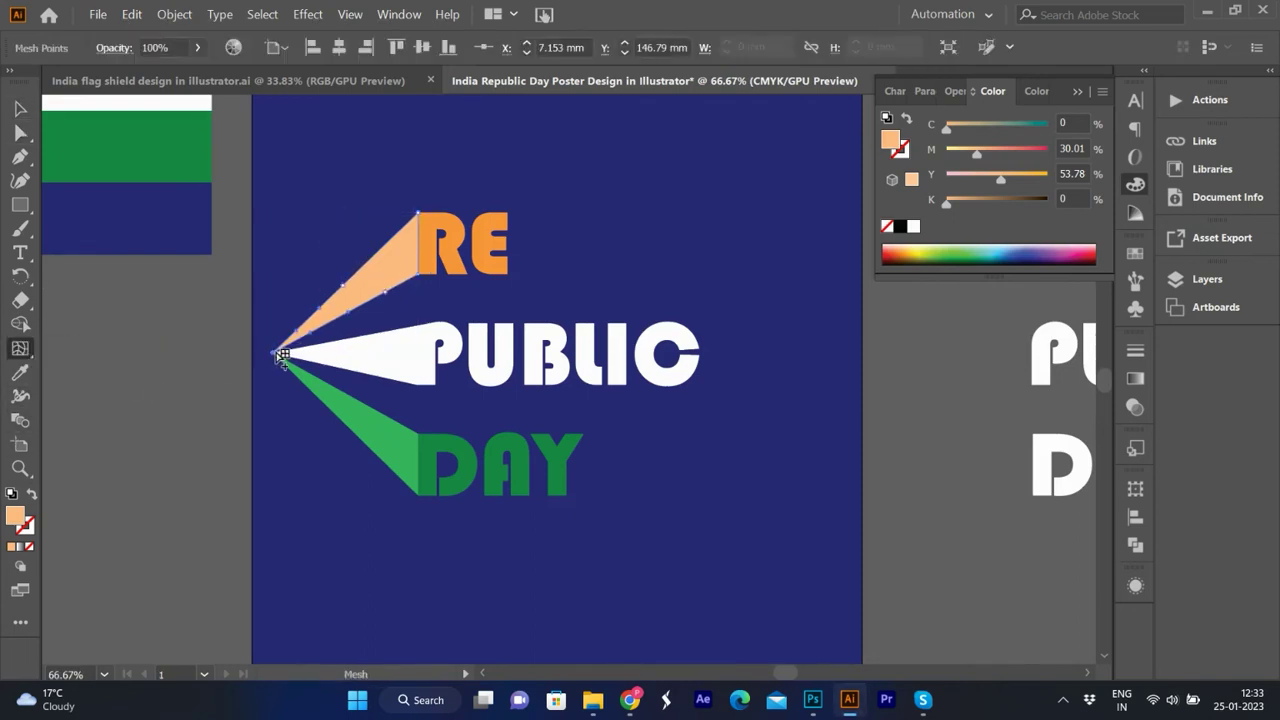
pyautogui.doubleClick(12, 520)
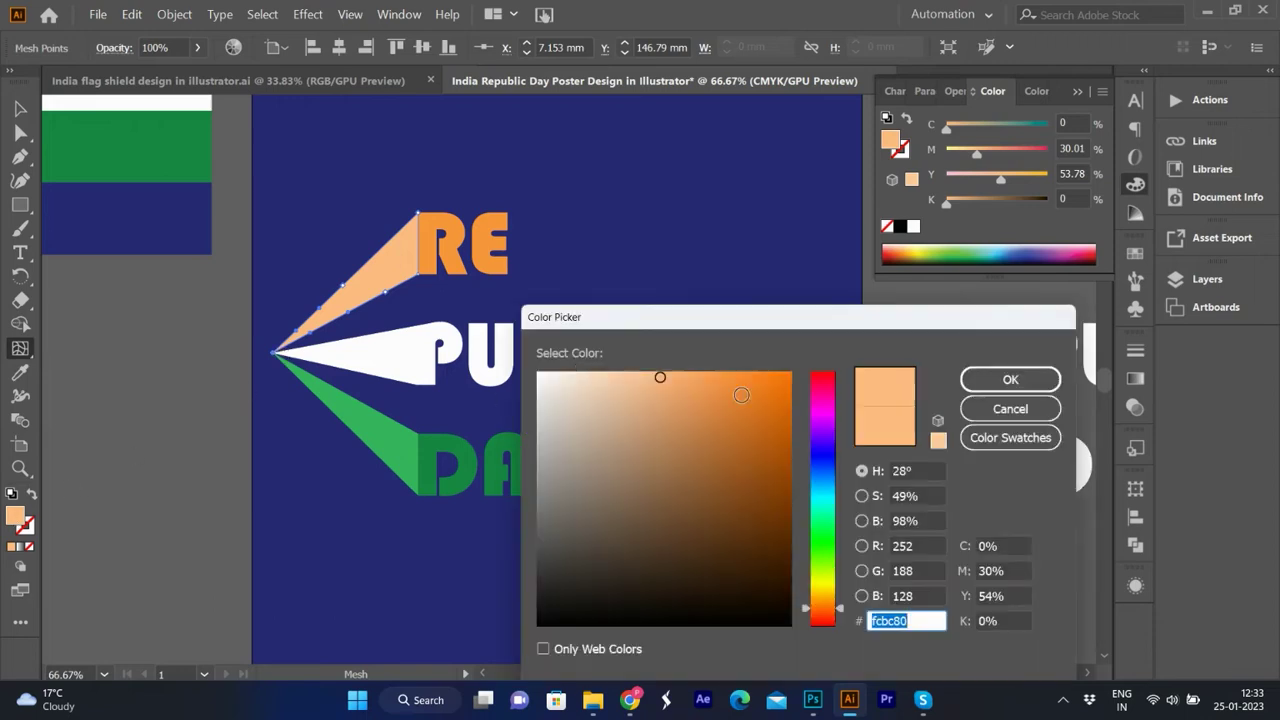
pyautogui.click(737, 463)
pyautogui.click(1006, 377)
pyautogui.hotkey('ctrl', 'z')
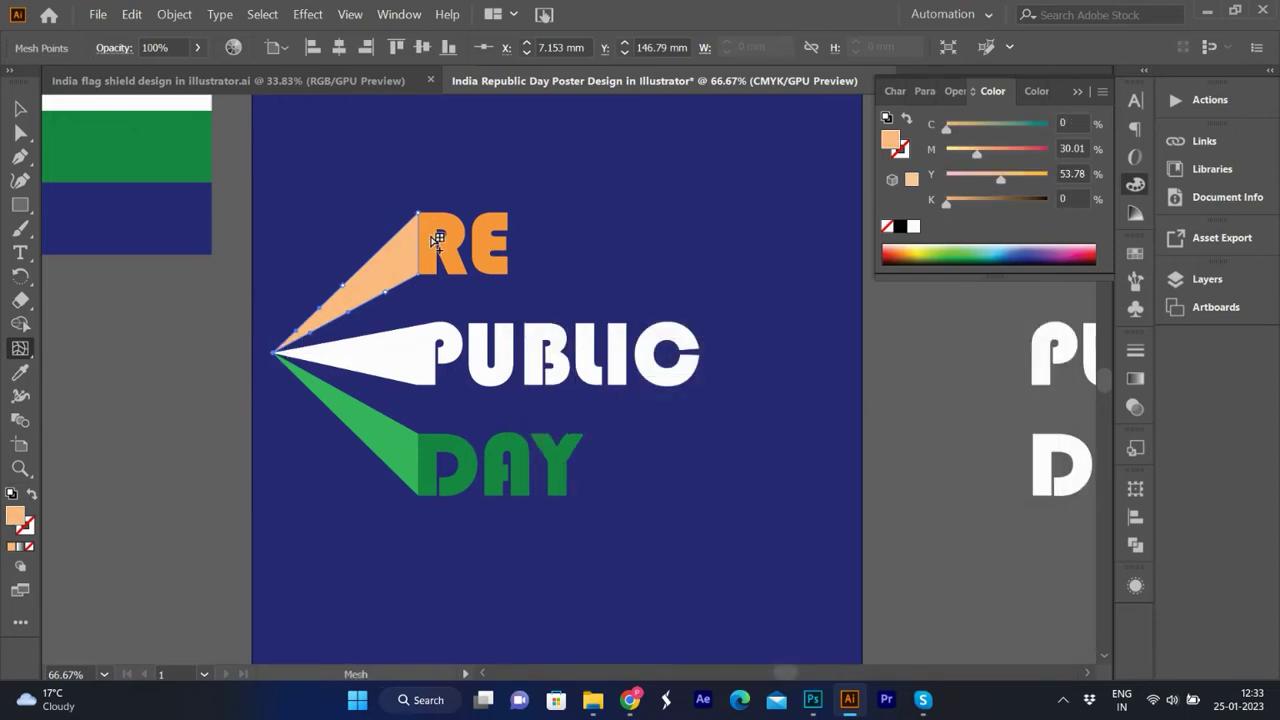
pyautogui.click(20, 372)
pyautogui.click(430, 230)
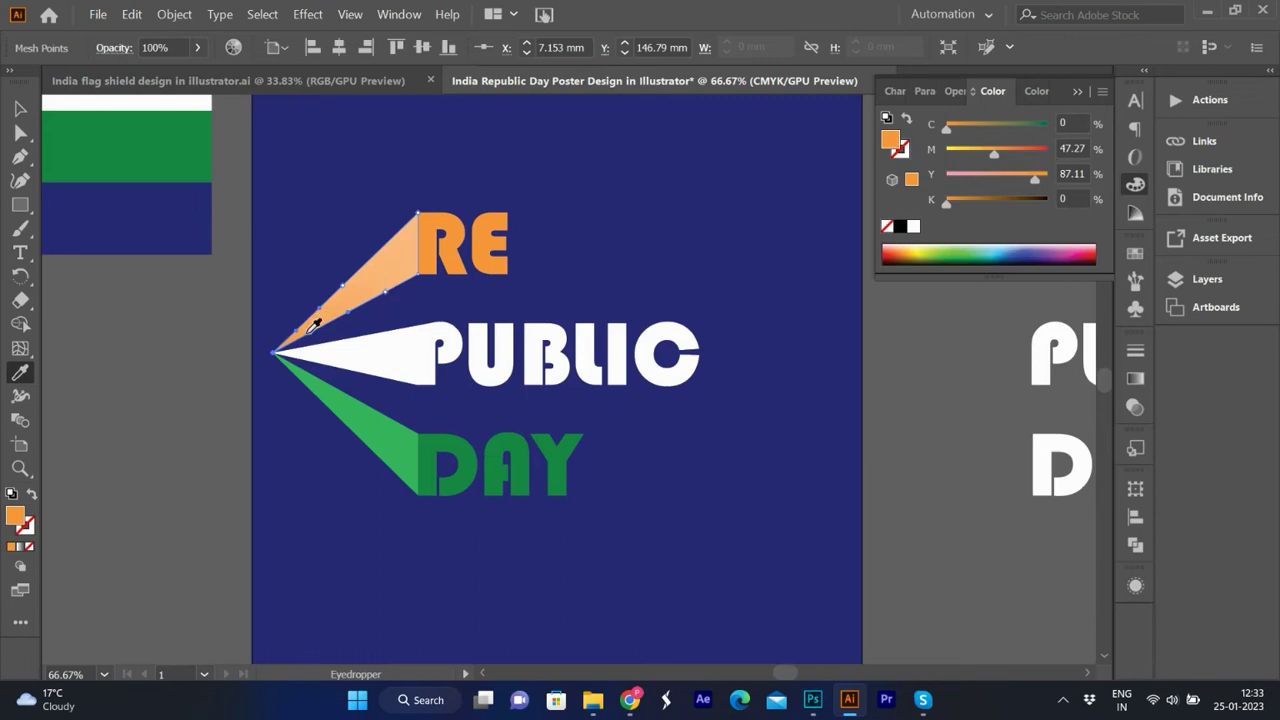
# Add more mesh points to the orange wedge and reselect one of its mesh points.
pyautogui.moveTo(20, 348); pyautogui.dragTo(50, 366)
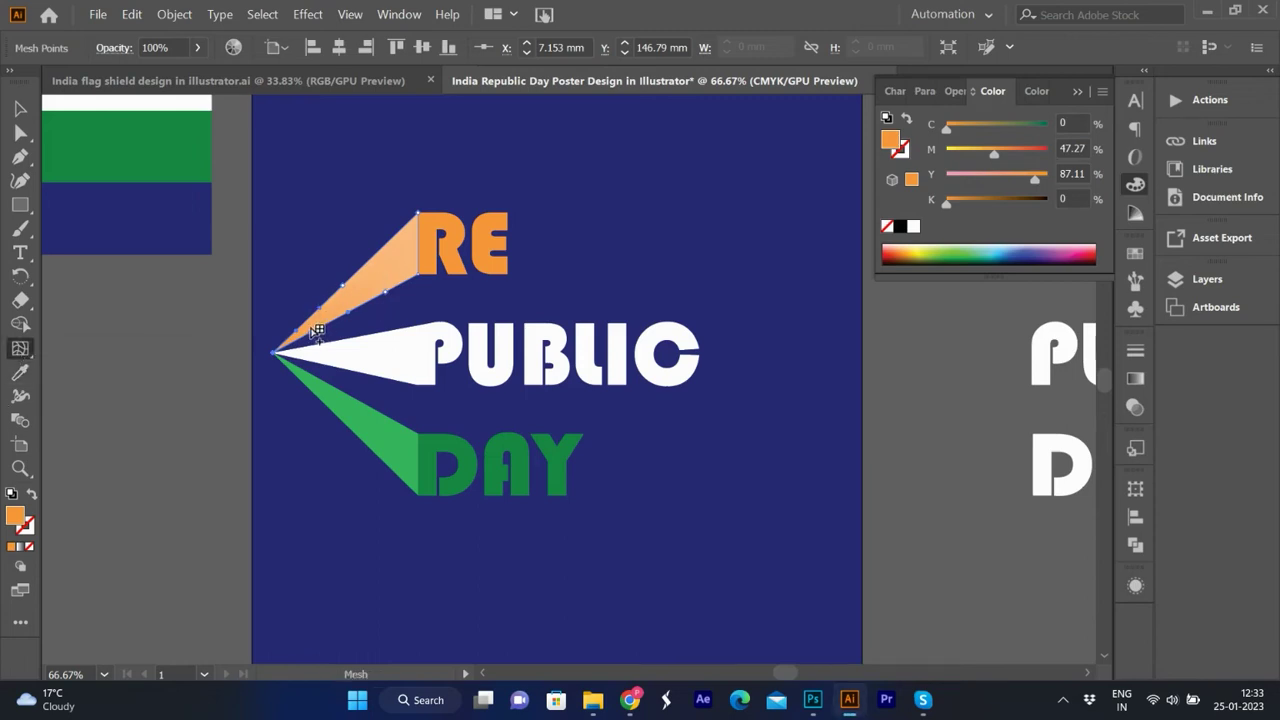
pyautogui.click(329, 311)
pyautogui.click(354, 317)
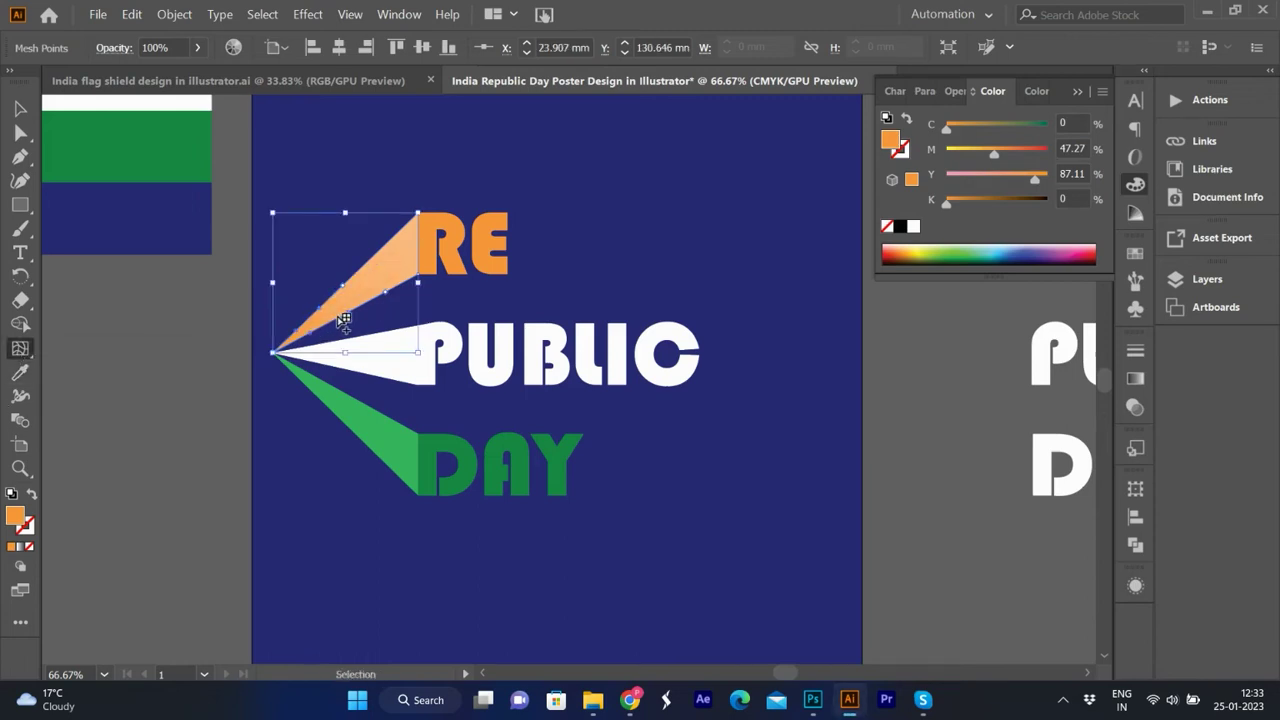
pyautogui.click(350, 320)
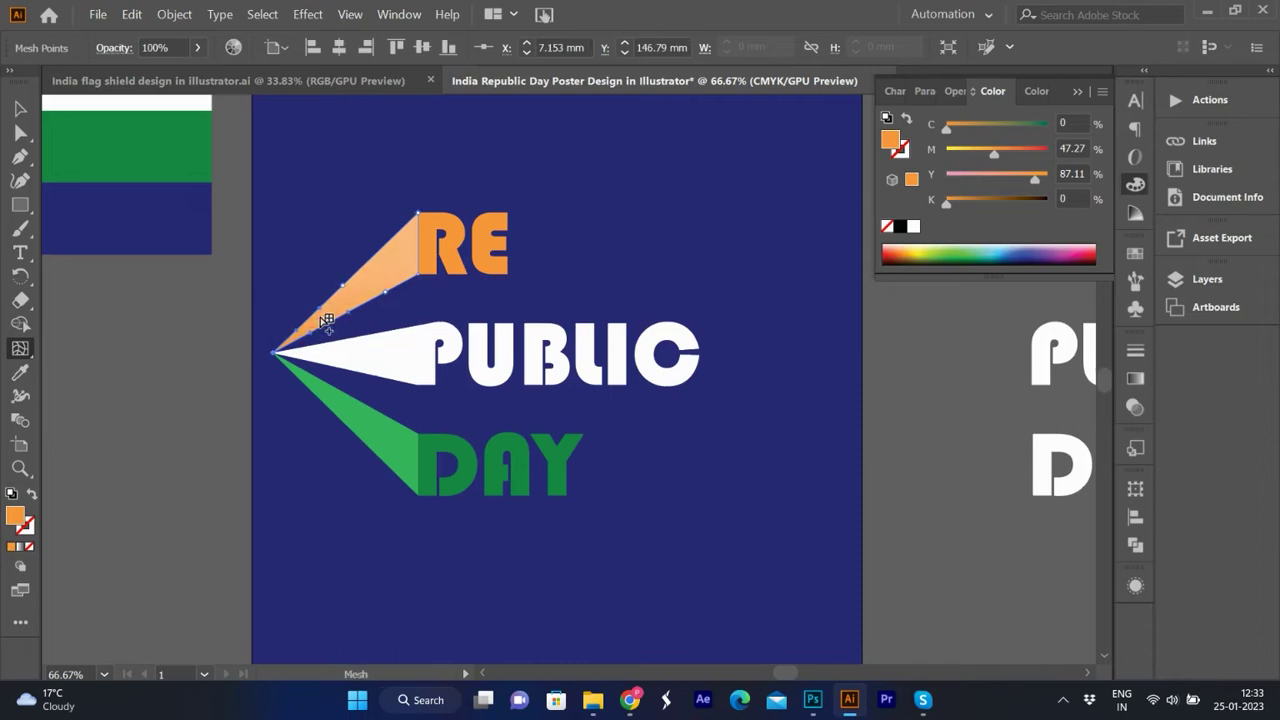
pyautogui.scroll(2, 345, 328)
pyautogui.click(328, 324)
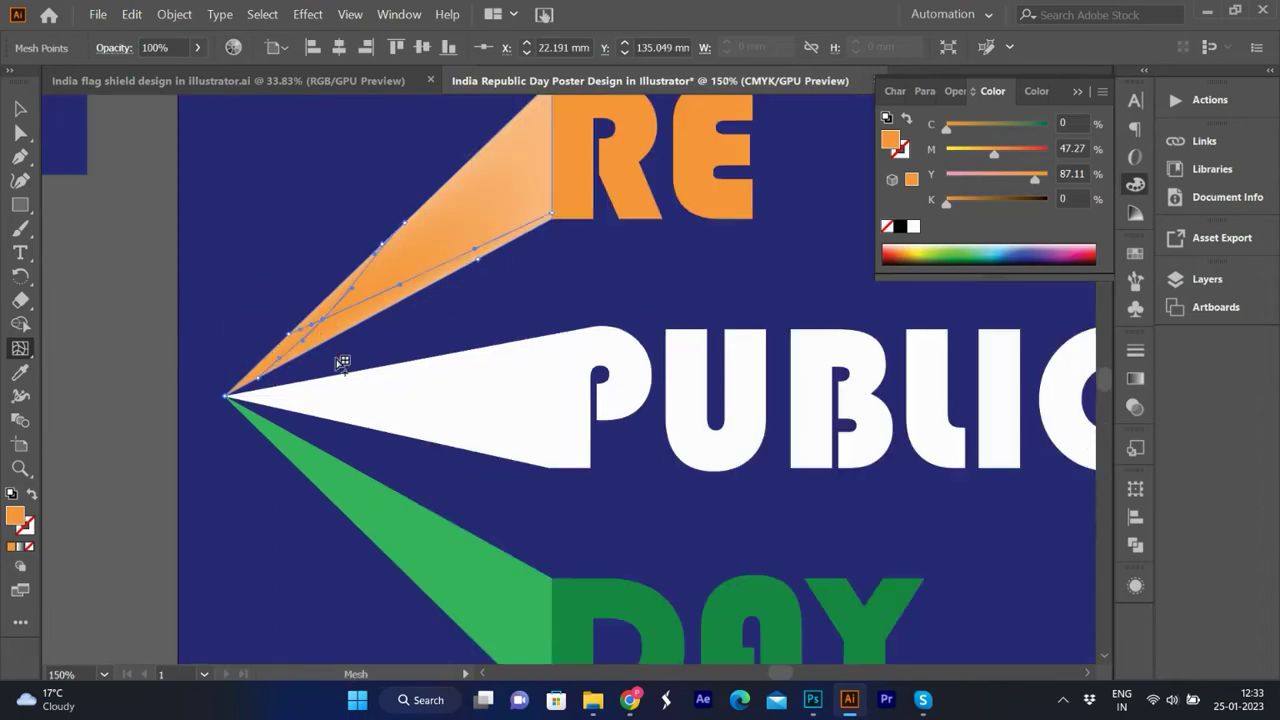
pyautogui.scroll(-1, 333, 290)
pyautogui.press('a')
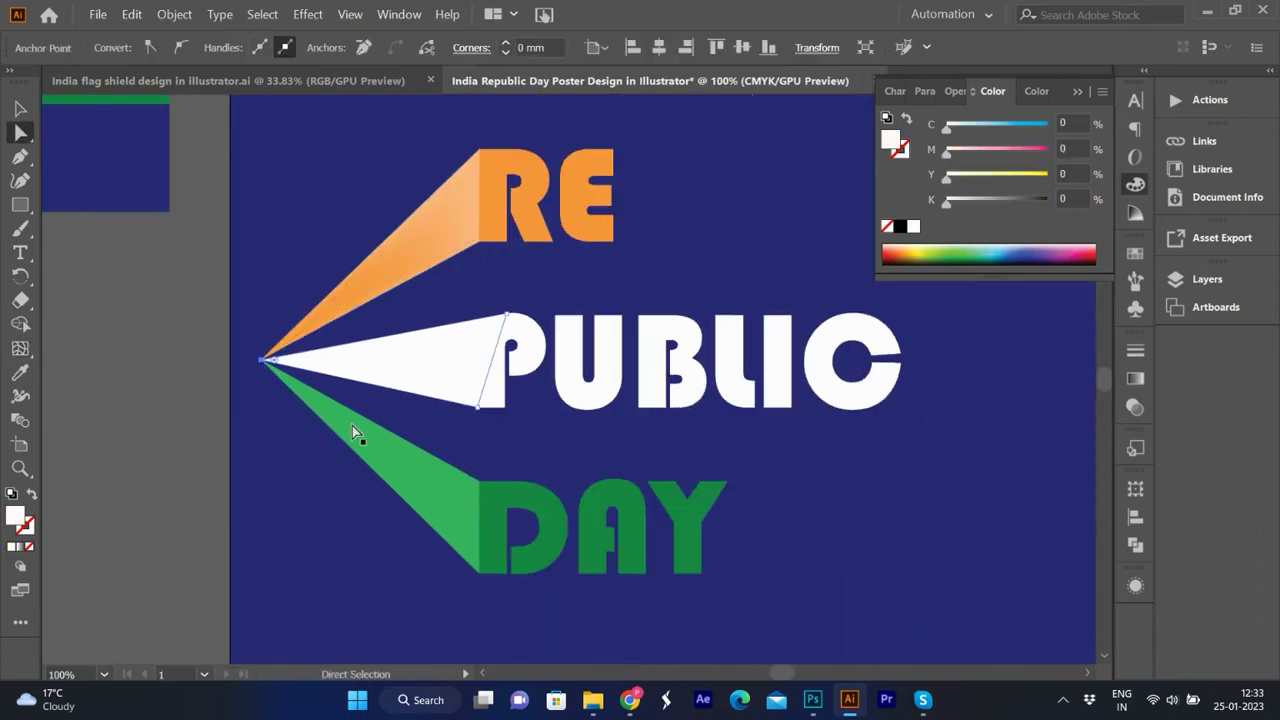
pyautogui.click(352, 425)
pyautogui.click(330, 316)
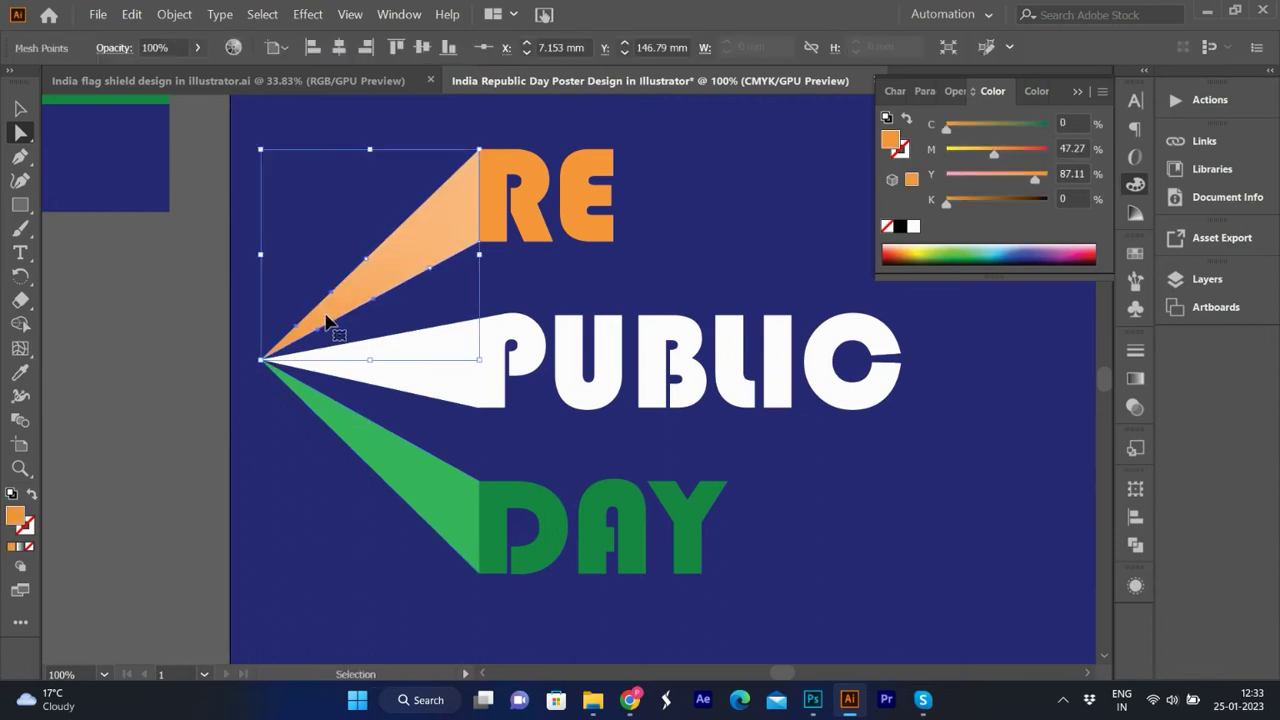
pyautogui.click(20, 348)
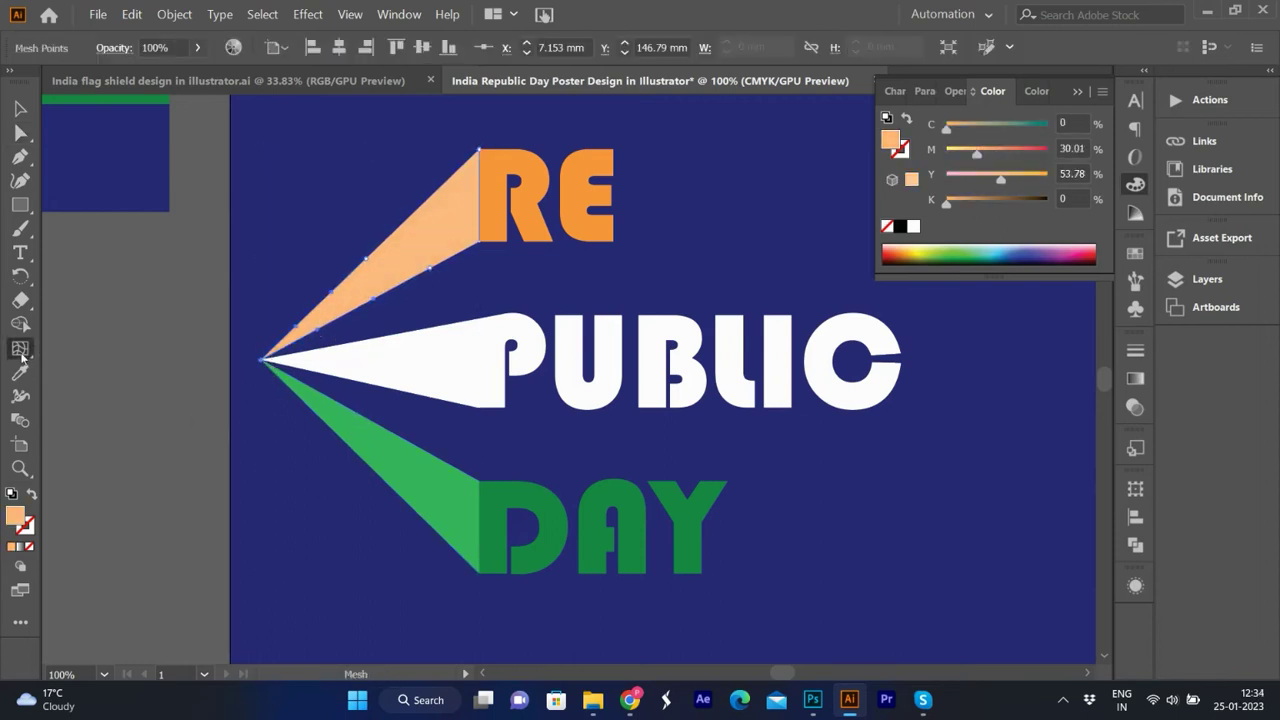
# Tint the orange mesh point navy and turn the green wedge into a gradient mesh.
pyautogui.press('i')
pyautogui.click(145, 150)
pyautogui.keyDown('ctrl'); pyautogui.click(280, 385); pyautogui.keyUp('ctrl')
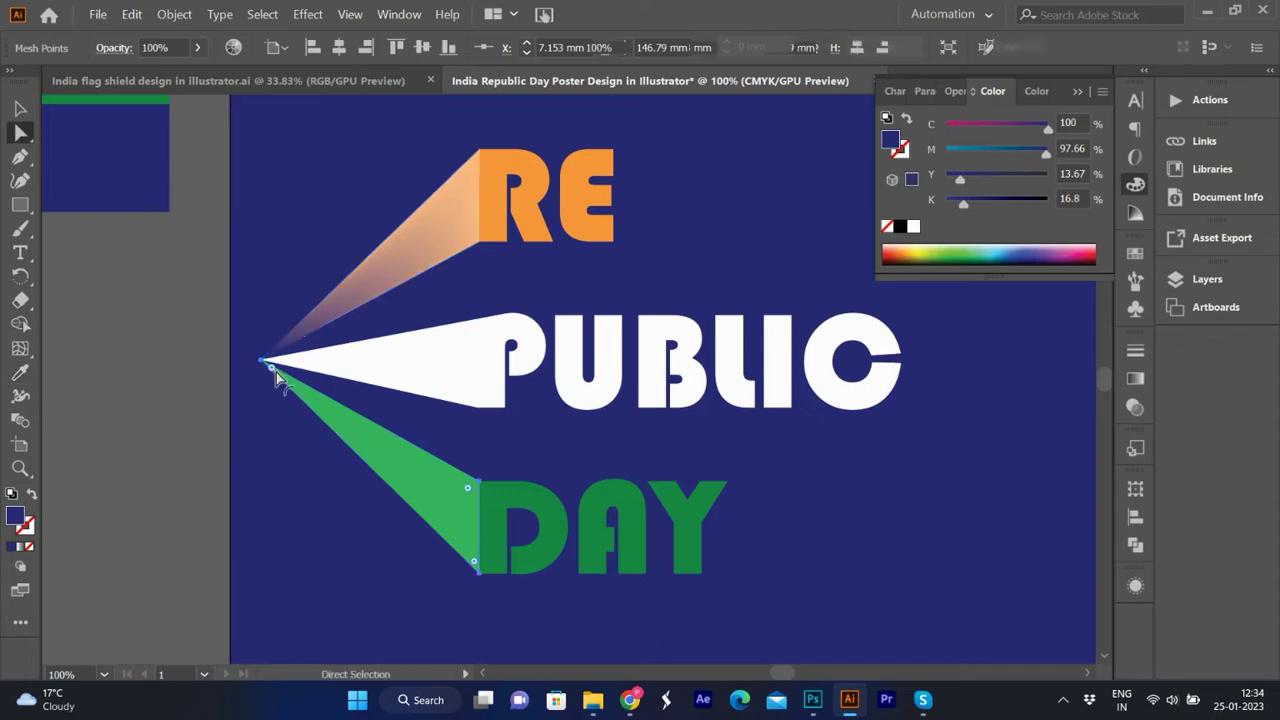
pyautogui.click(20, 348)
pyautogui.click(268, 365)
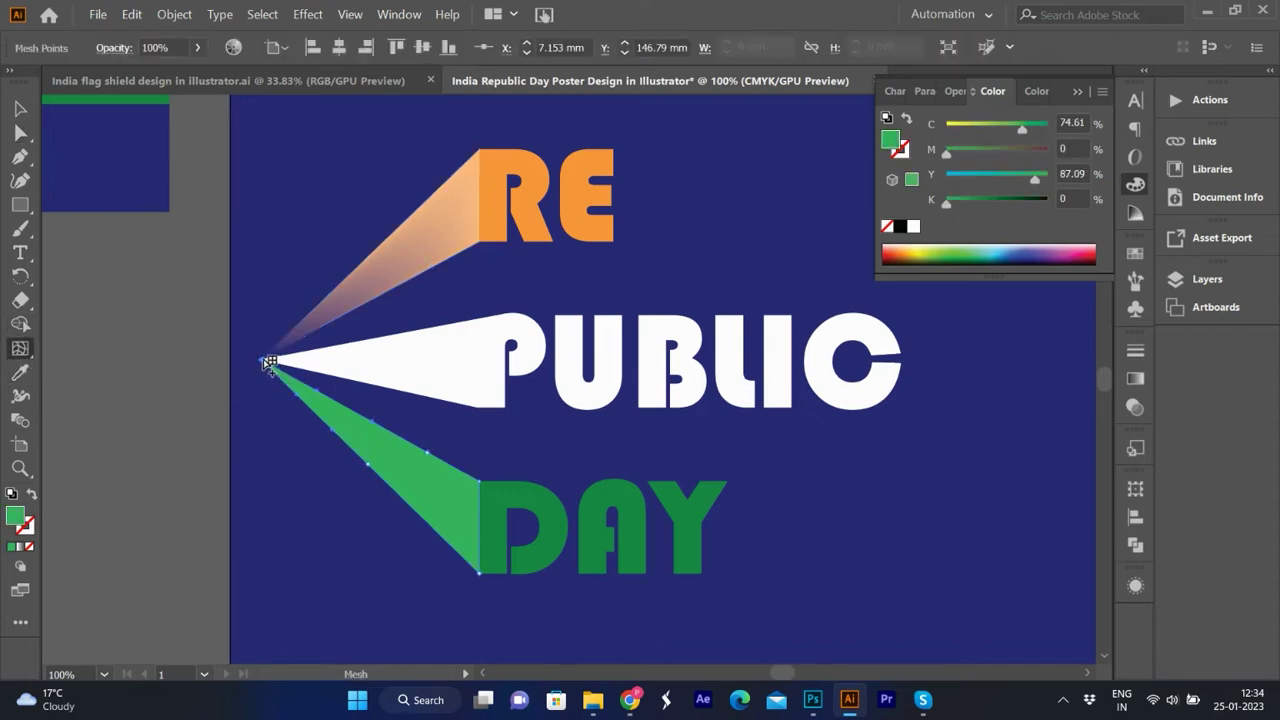
# Add a mesh point at the white beam's left tip and give it the navy swatch colour.
pyautogui.press('i')
pyautogui.click(126, 183)
pyautogui.press('a')
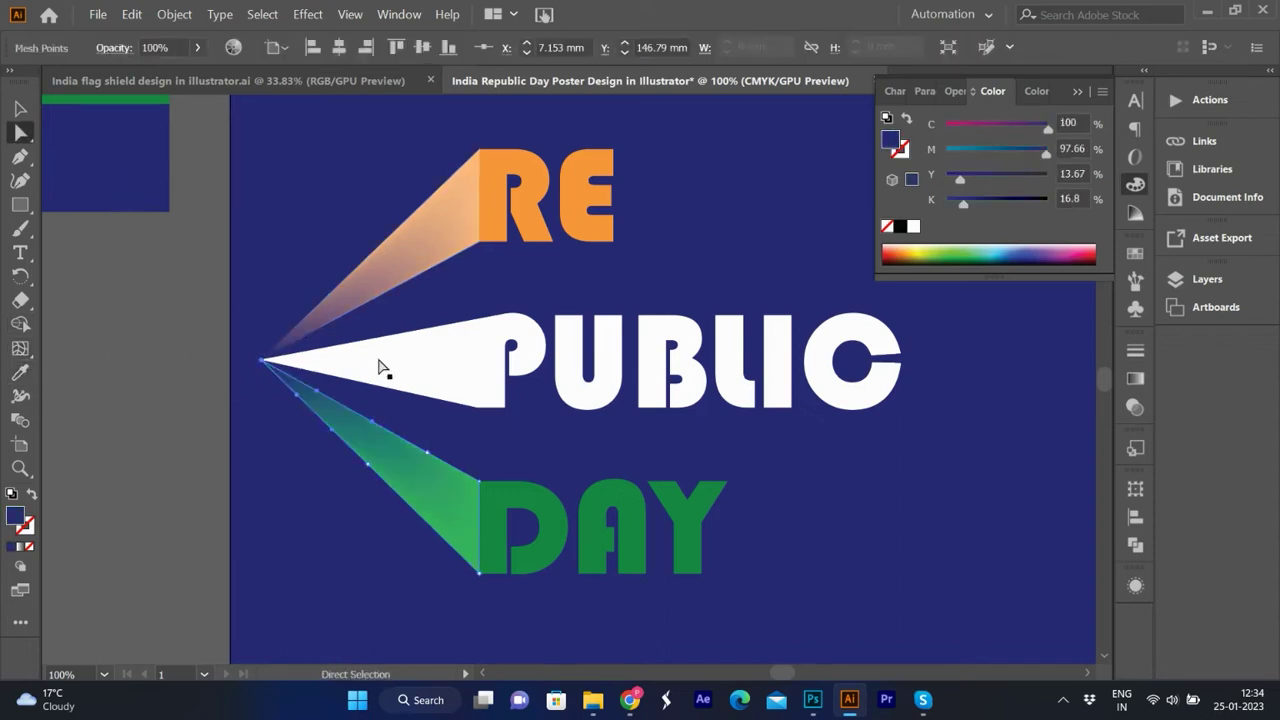
pyautogui.click(268, 366)
pyautogui.click(20, 349)
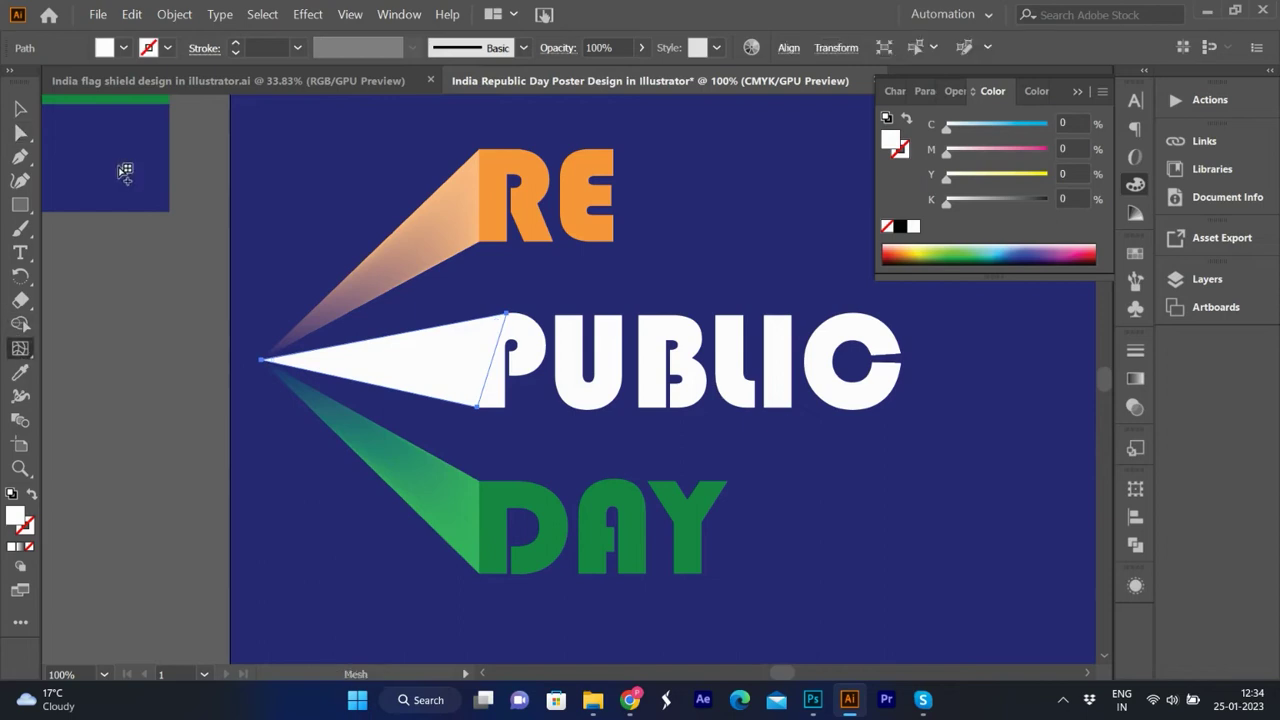
pyautogui.click(268, 360)
pyautogui.click(20, 372)
pyautogui.click(140, 165)
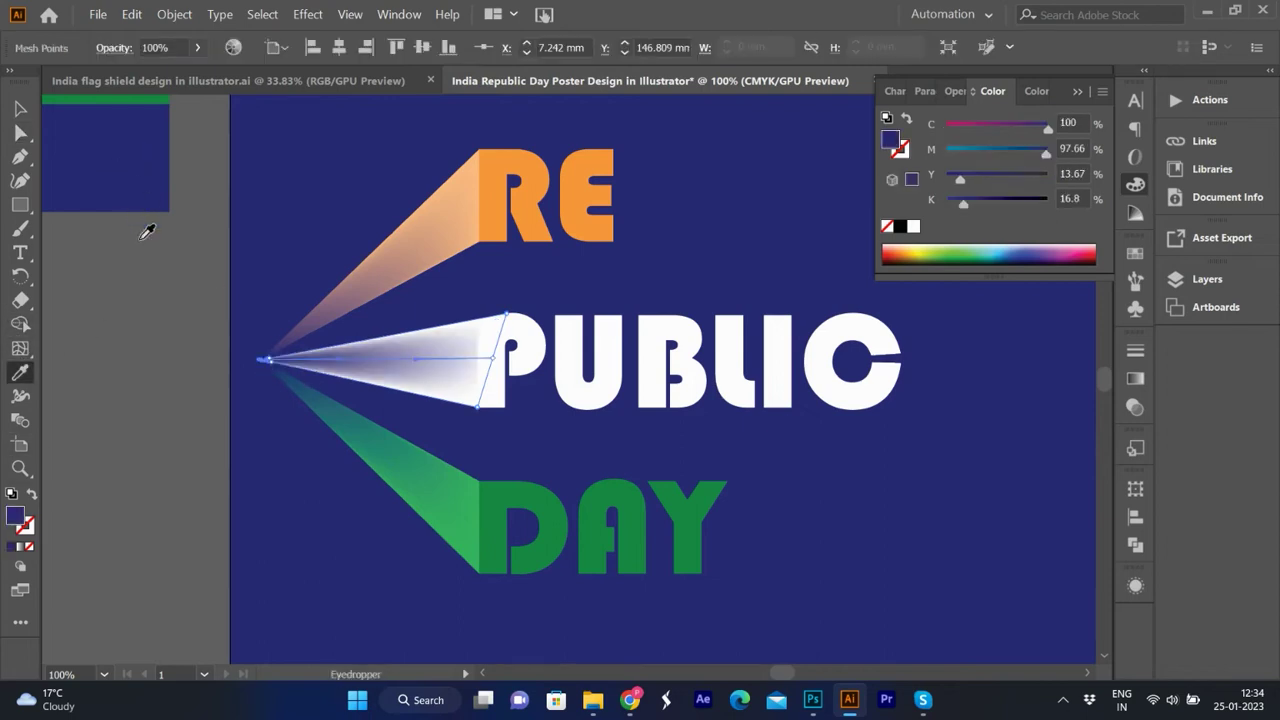
# Select the mesh points at the beam tip, preview the navy fade, and reselect the beam.
pyautogui.scroll(1, 298, 376)
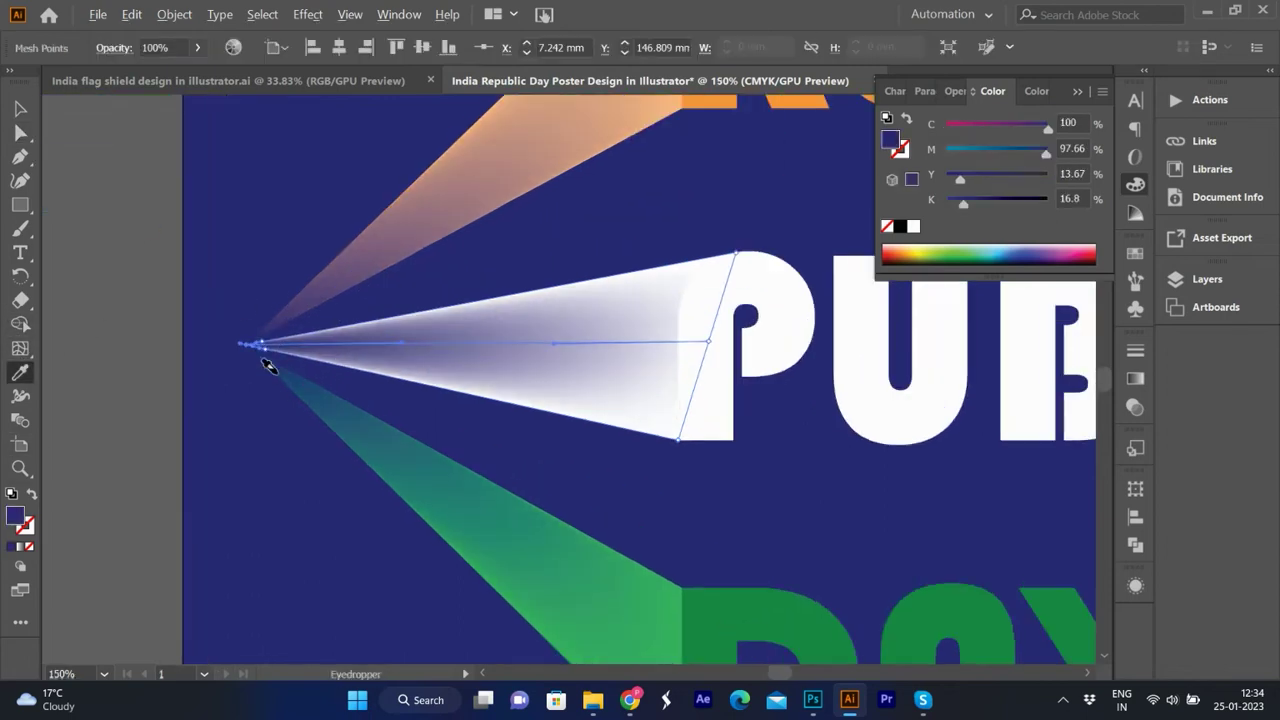
pyautogui.press('u')
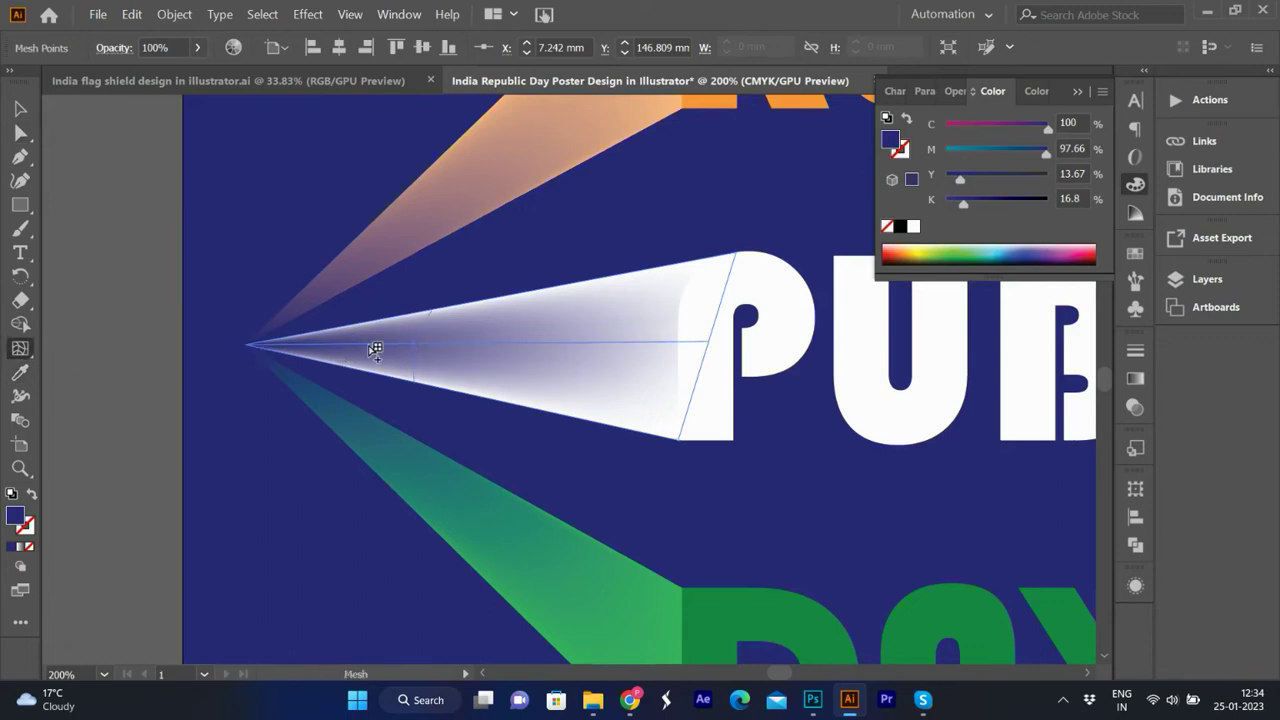
pyautogui.keyDown('ctrl'); pyautogui.click(262, 346); pyautogui.keyUp('ctrl')
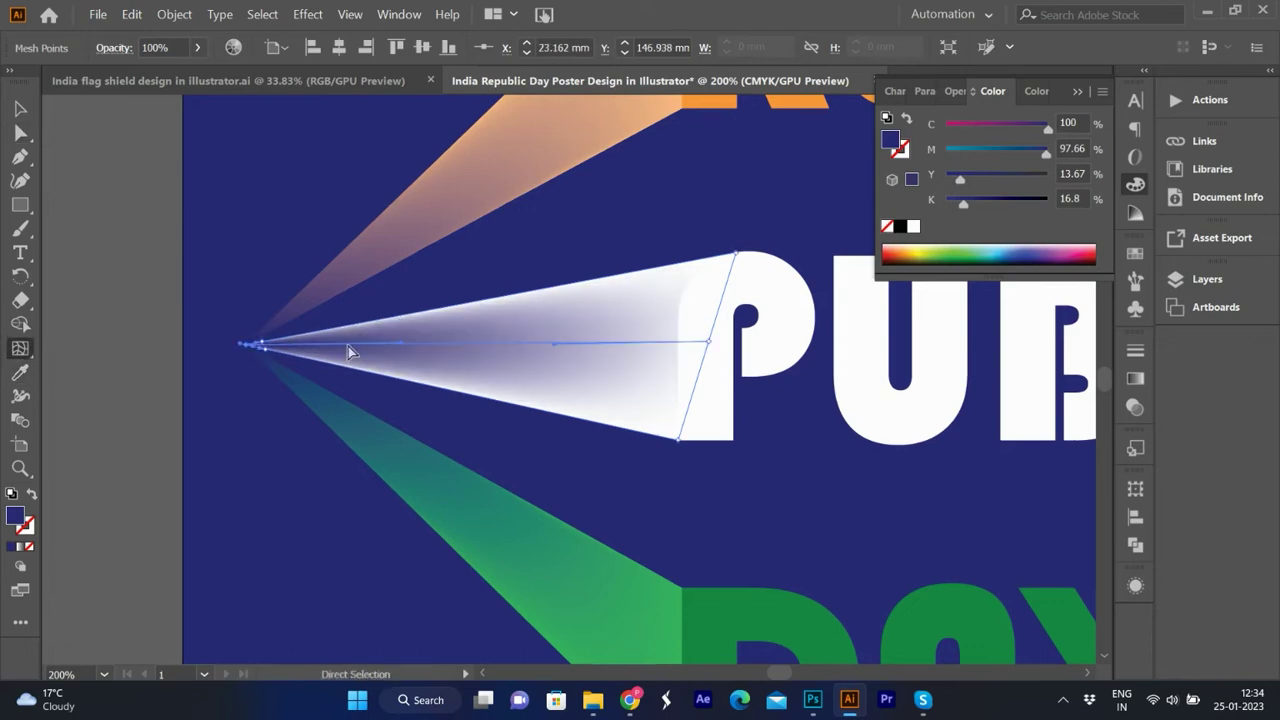
pyautogui.scroll(3, 250, 375)
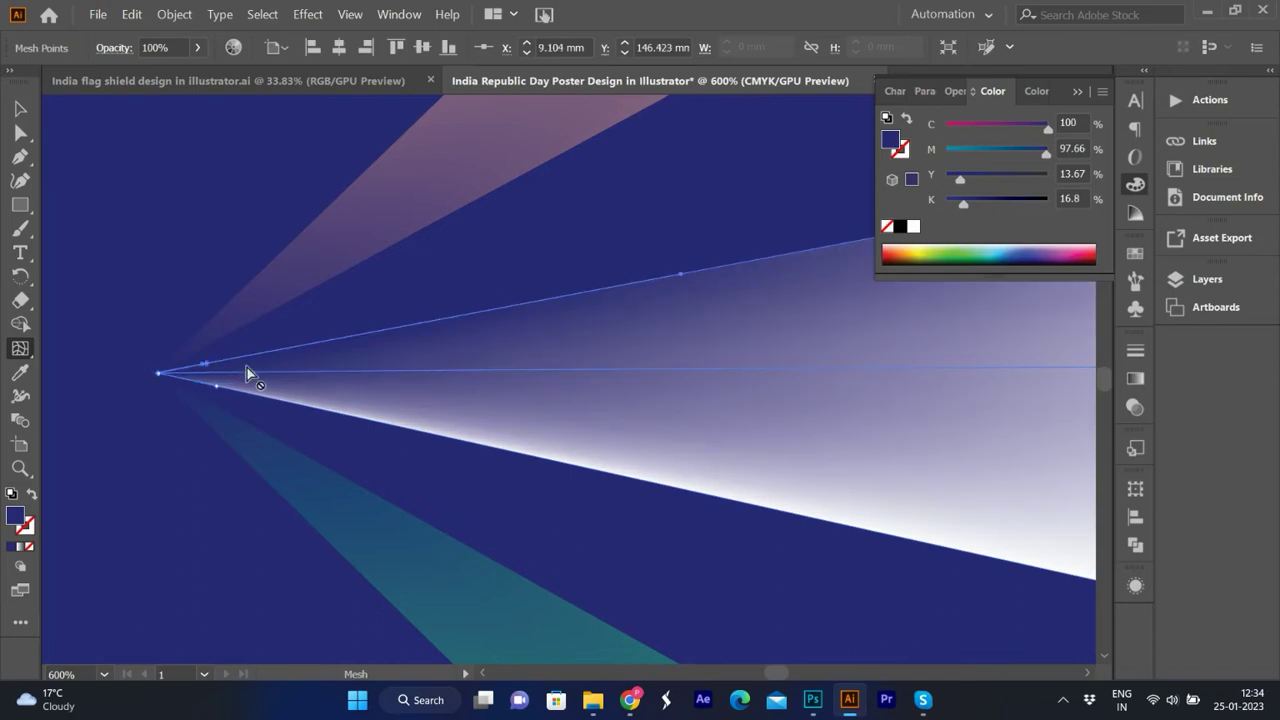
pyautogui.scroll(-4, 250, 375)
pyautogui.click(243, 373)
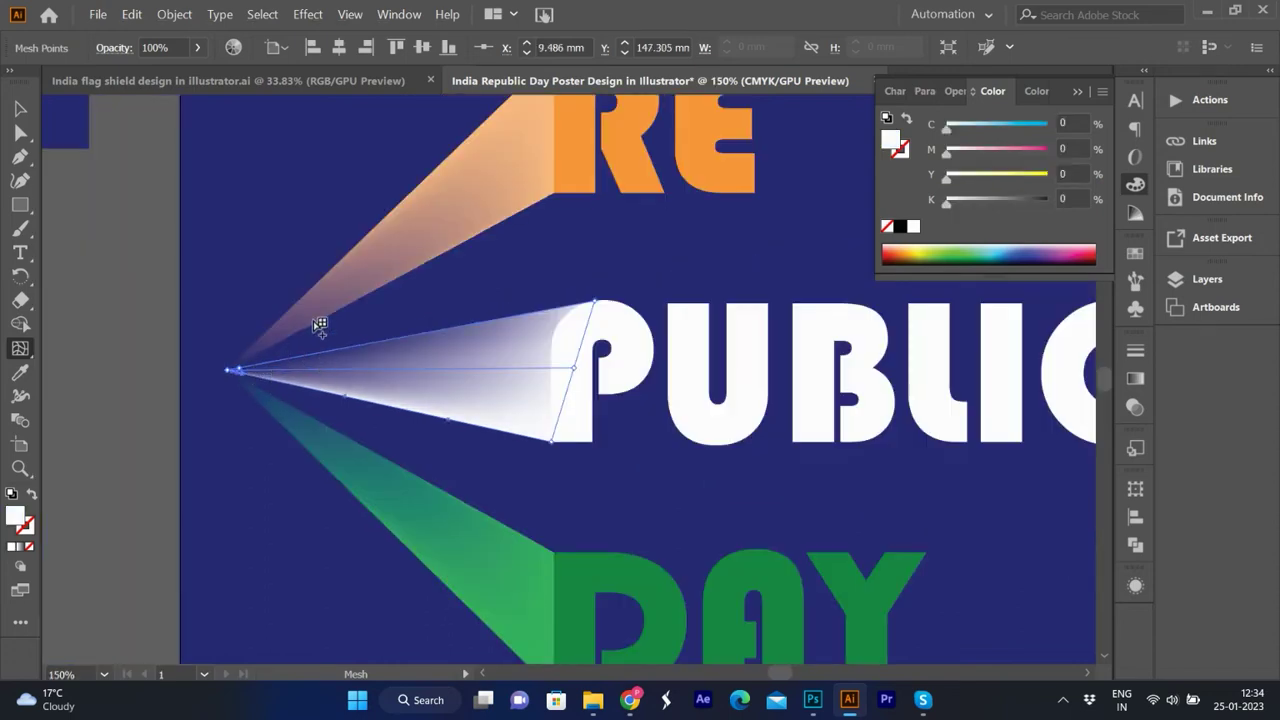
pyautogui.hotkey('ctrl', 'shift', 'a')
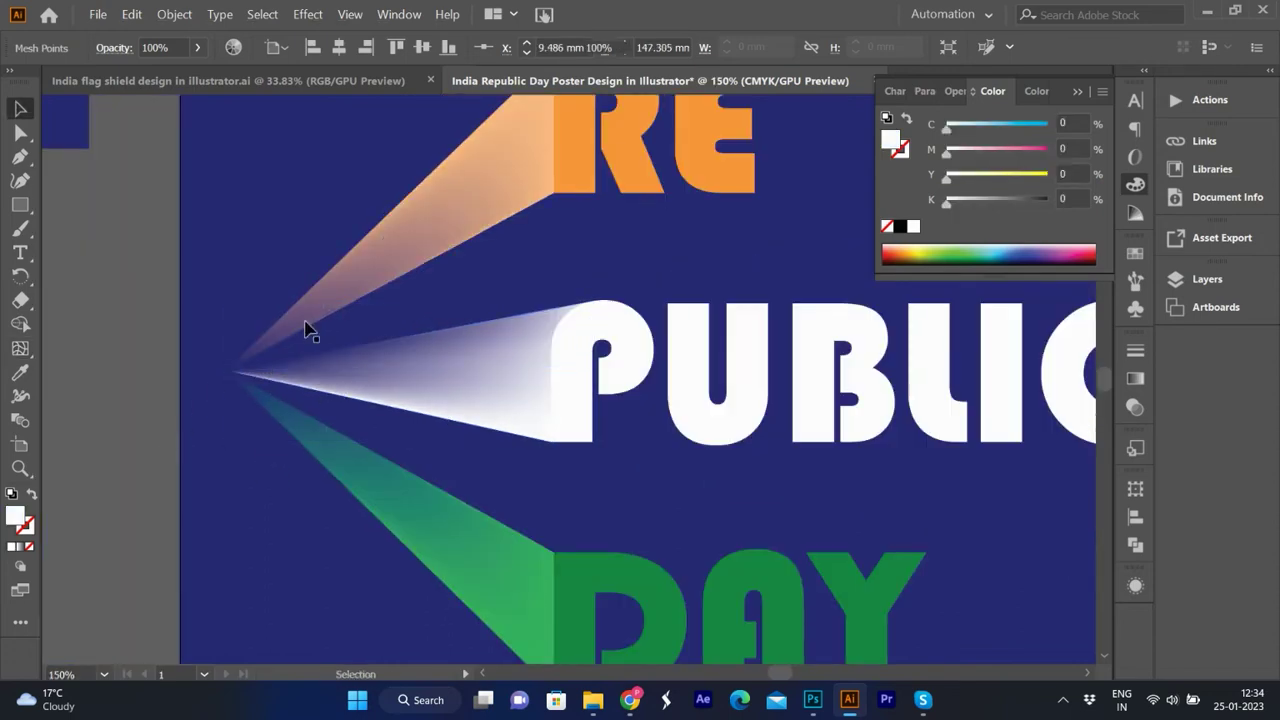
pyautogui.press('v')
pyautogui.scroll(-3, 283, 414)
pyautogui.scroll(1, 374, 323)
pyautogui.scroll(3, 344, 352)
pyautogui.press('a')
pyautogui.click(344, 352)
pyautogui.scroll(2, 195, 365)
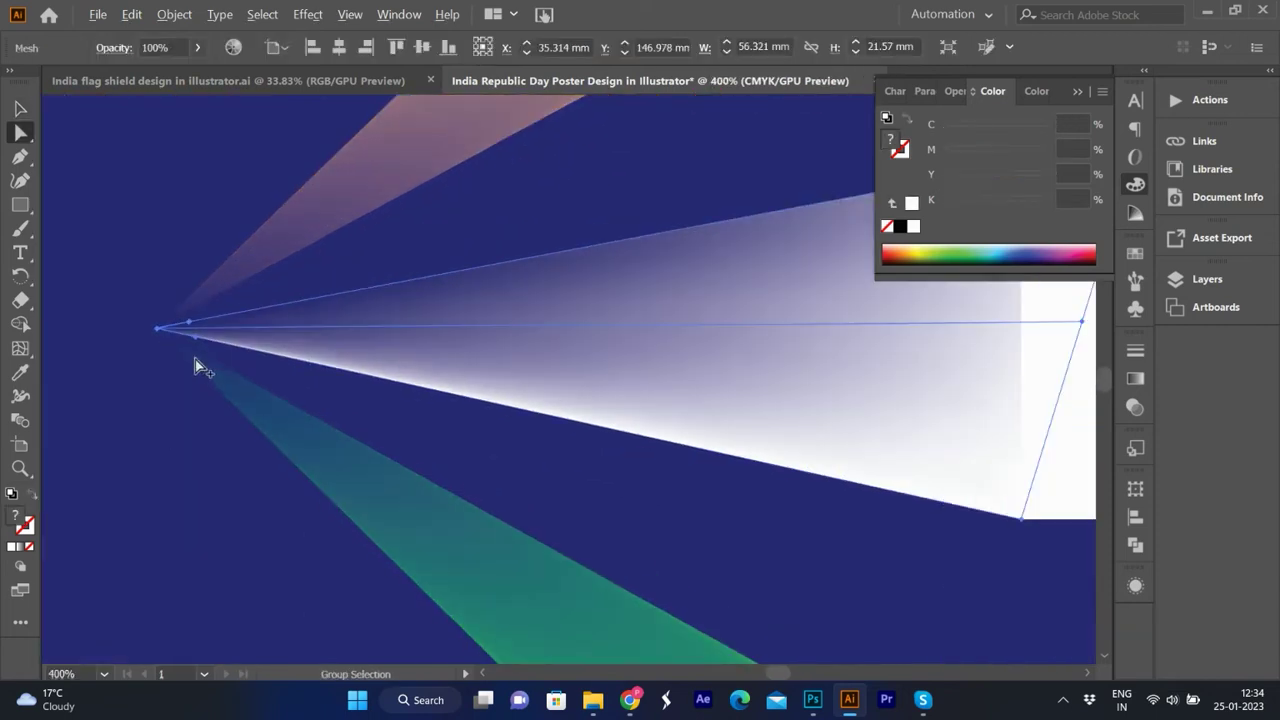
# Add mesh points on the beam's lower edge and middle, sliding one inward to shape the fade.
pyautogui.press('u')
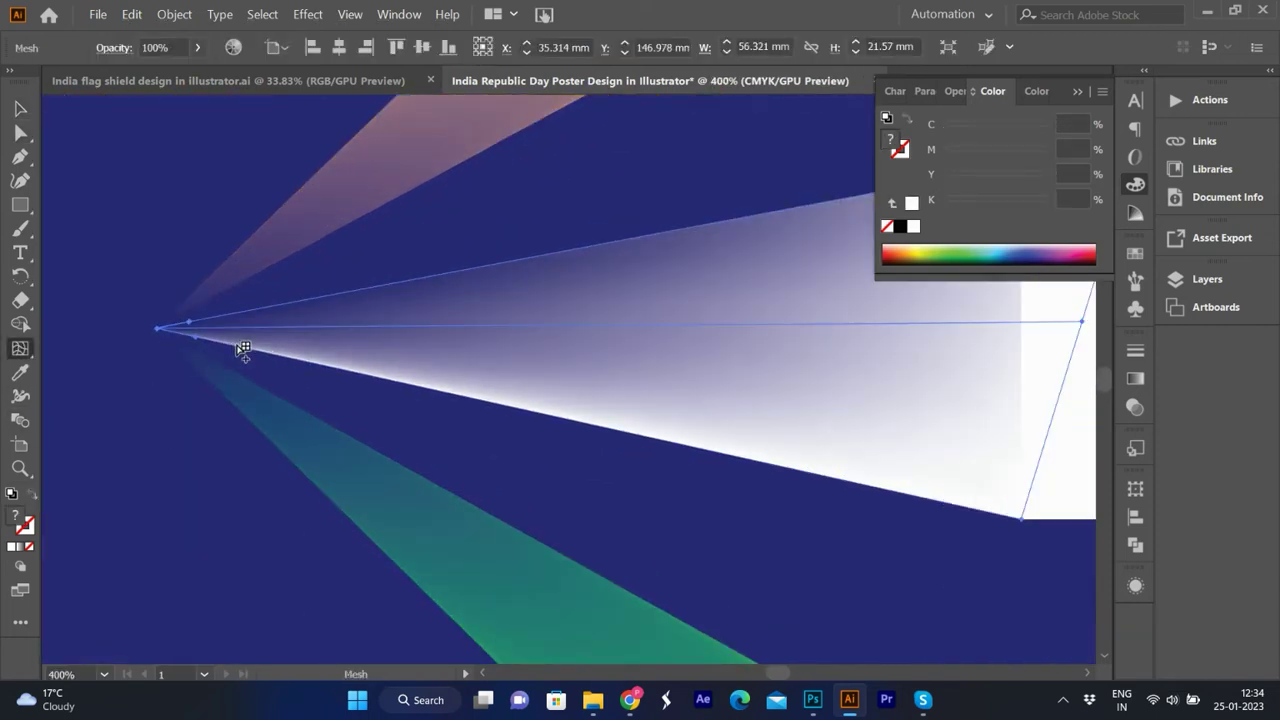
pyautogui.click(305, 359)
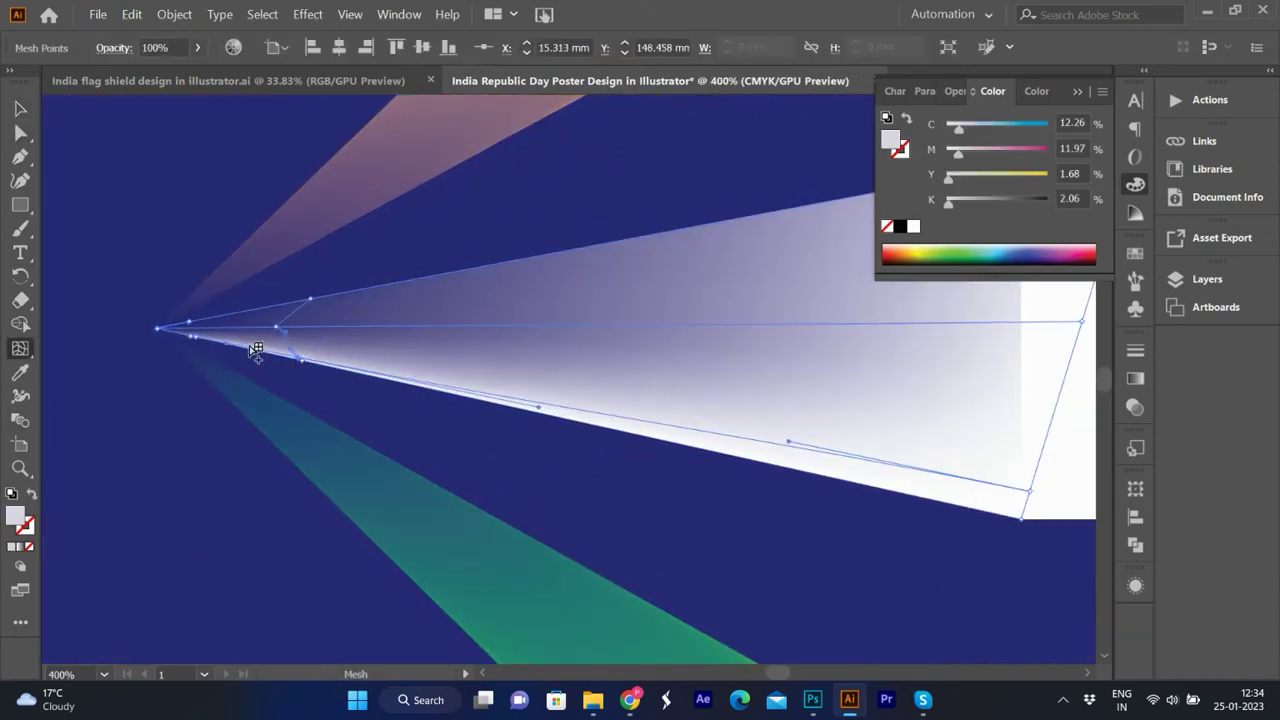
pyautogui.click(210, 343)
pyautogui.moveTo(275, 354); pyautogui.dragTo(567, 420)
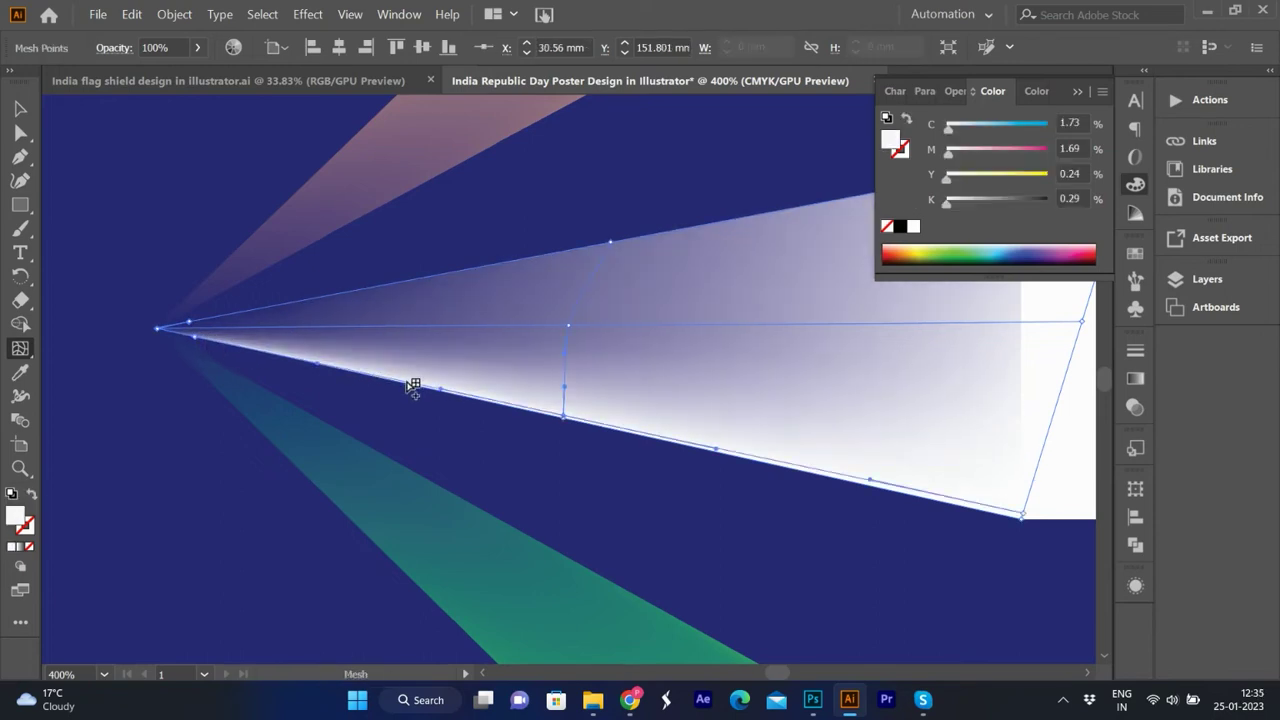
pyautogui.click(393, 331)
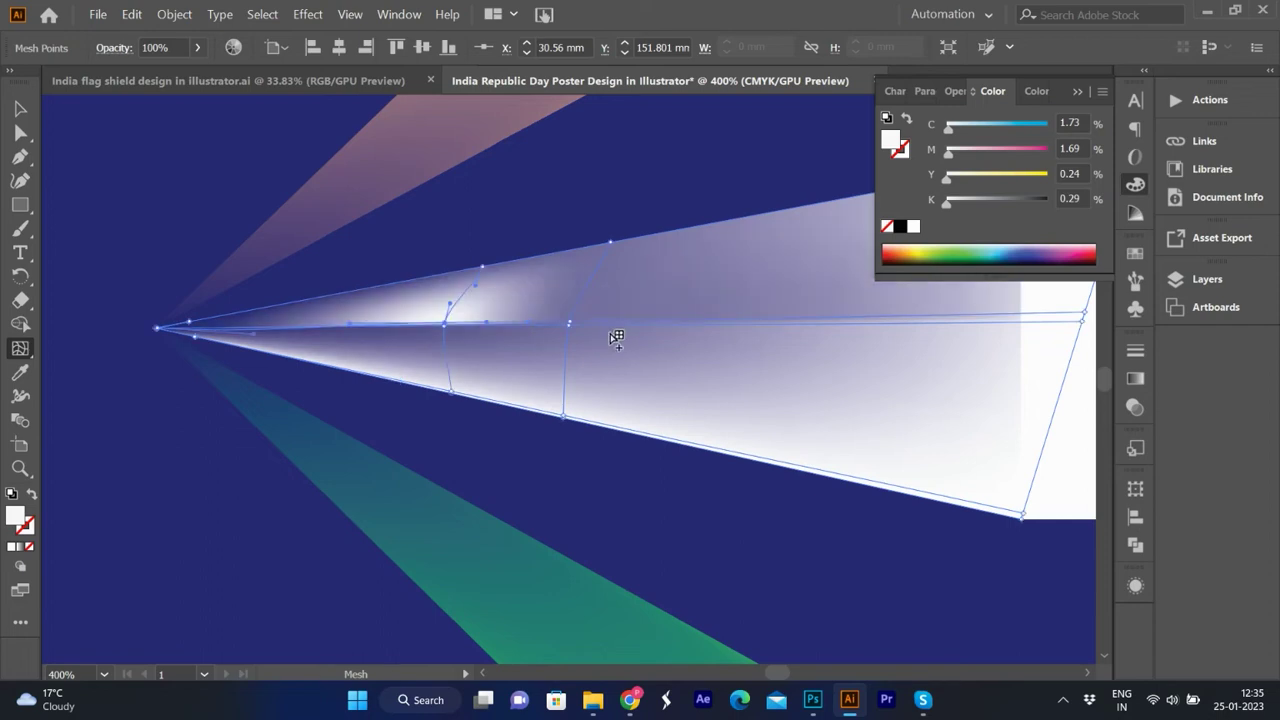
pyautogui.scroll(-3, 320, 330)
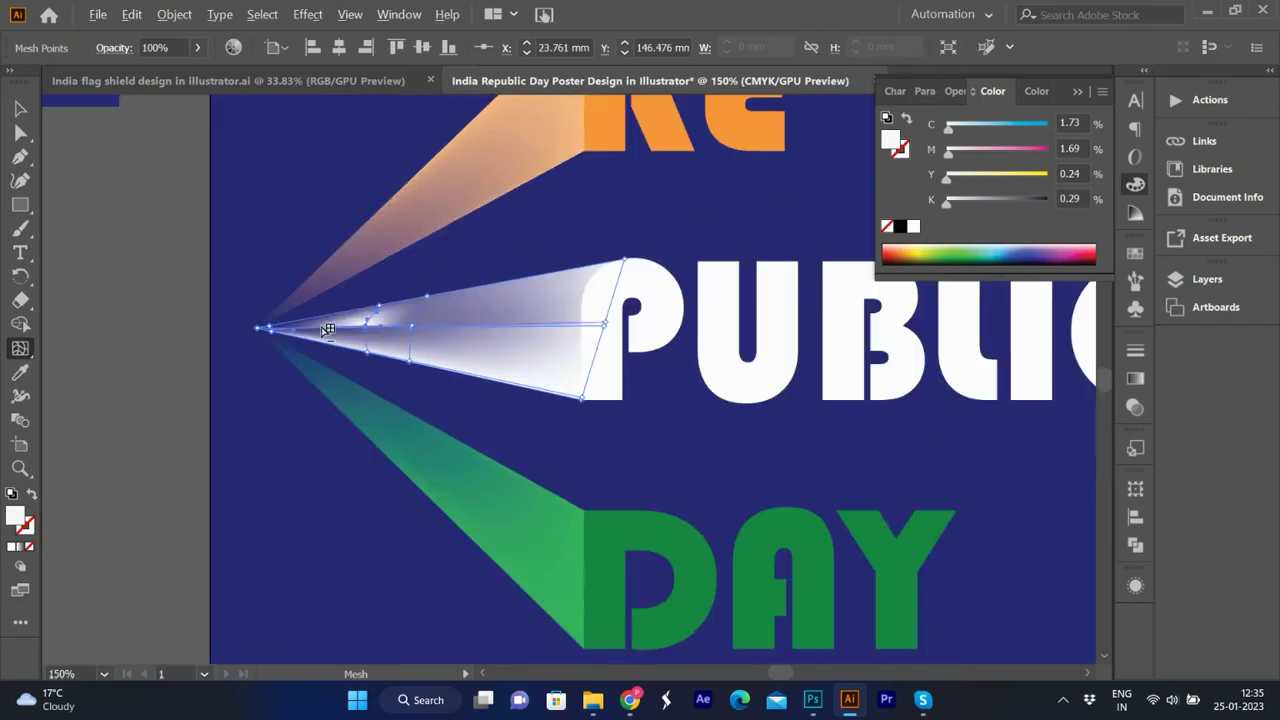
pyautogui.press('v')
pyautogui.click(230, 372)
pyautogui.scroll(-3, 234, 360)
pyautogui.scroll(-1, 226, 362)
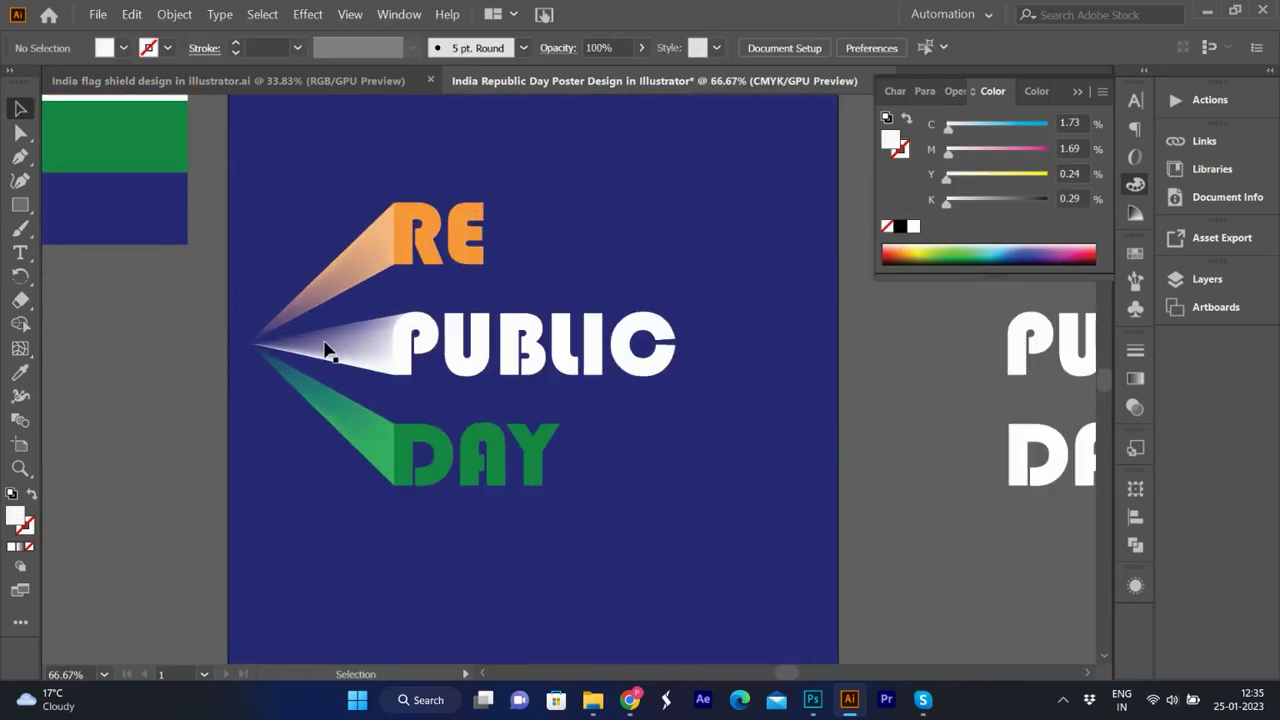
pyautogui.scroll(-1, 329, 349)
# Create the 'India' title text at the top of the poster.
pyautogui.press('t')
pyautogui.click(436, 222)
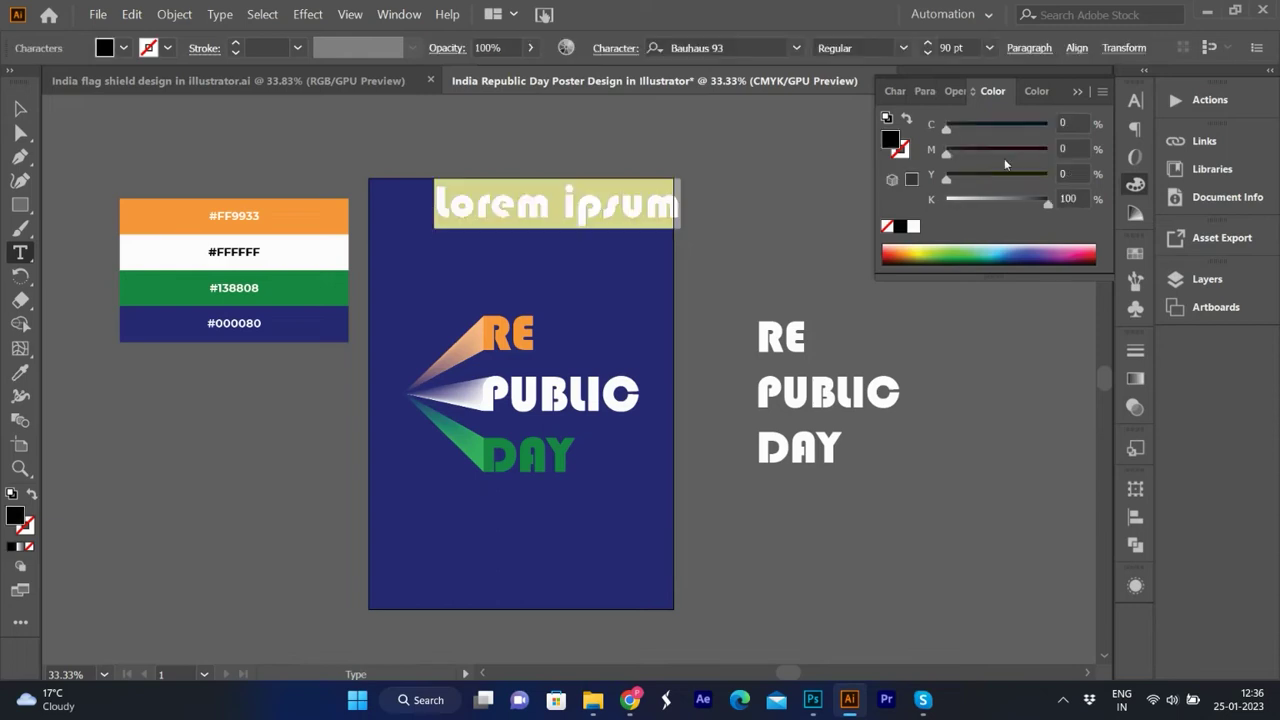
pyautogui.press('BackSpace')
pyautogui.press('BackSpace')
pyautogui.press('BackSpace')
pyautogui.press('BackSpace')
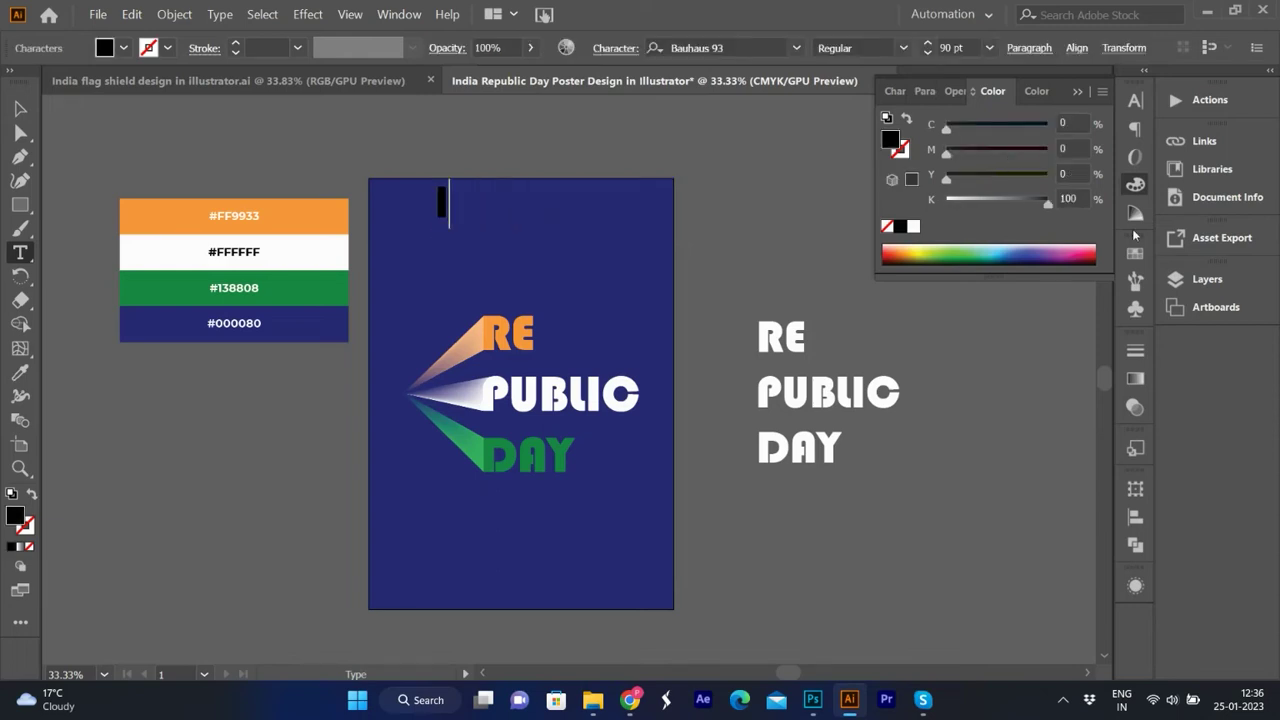
pyautogui.write('India')
pyautogui.press('Escape')
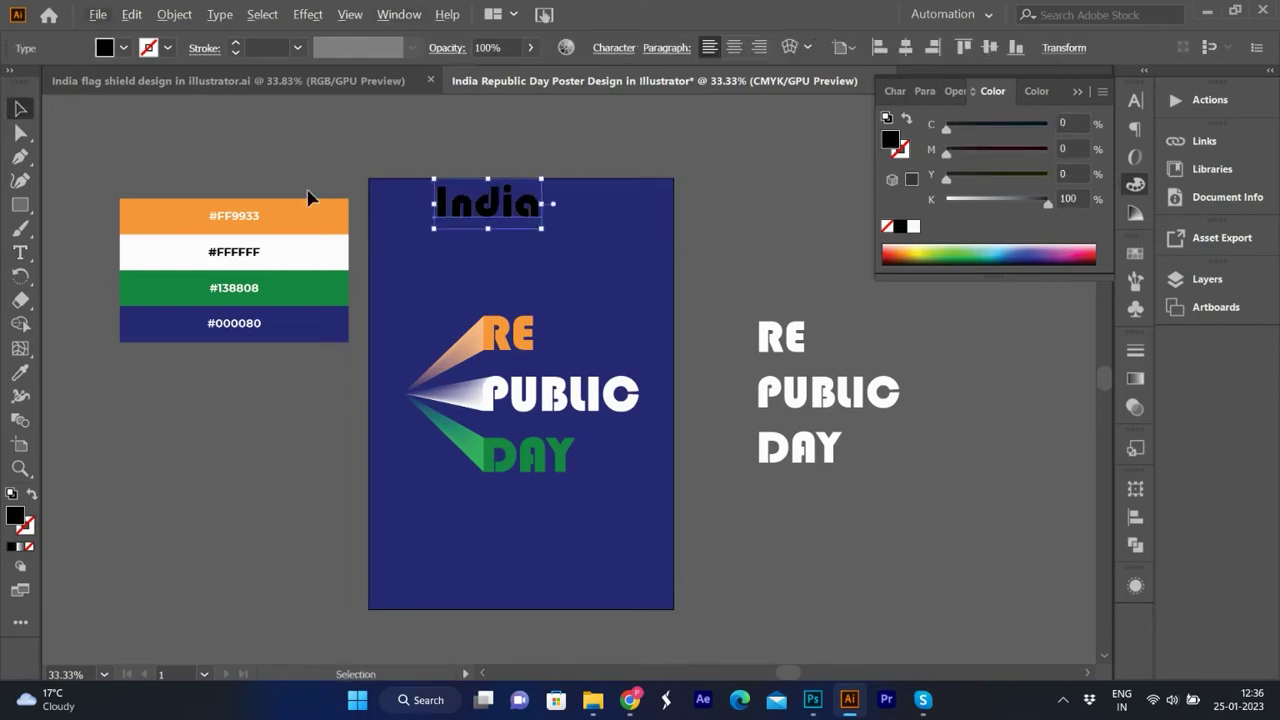
pyautogui.hotkey('ctrl', 't')
# Set the India title to Montserrat Bold with a white fill and move it slightly lower.
pyautogui.click(968, 122)
pyautogui.write('mont')
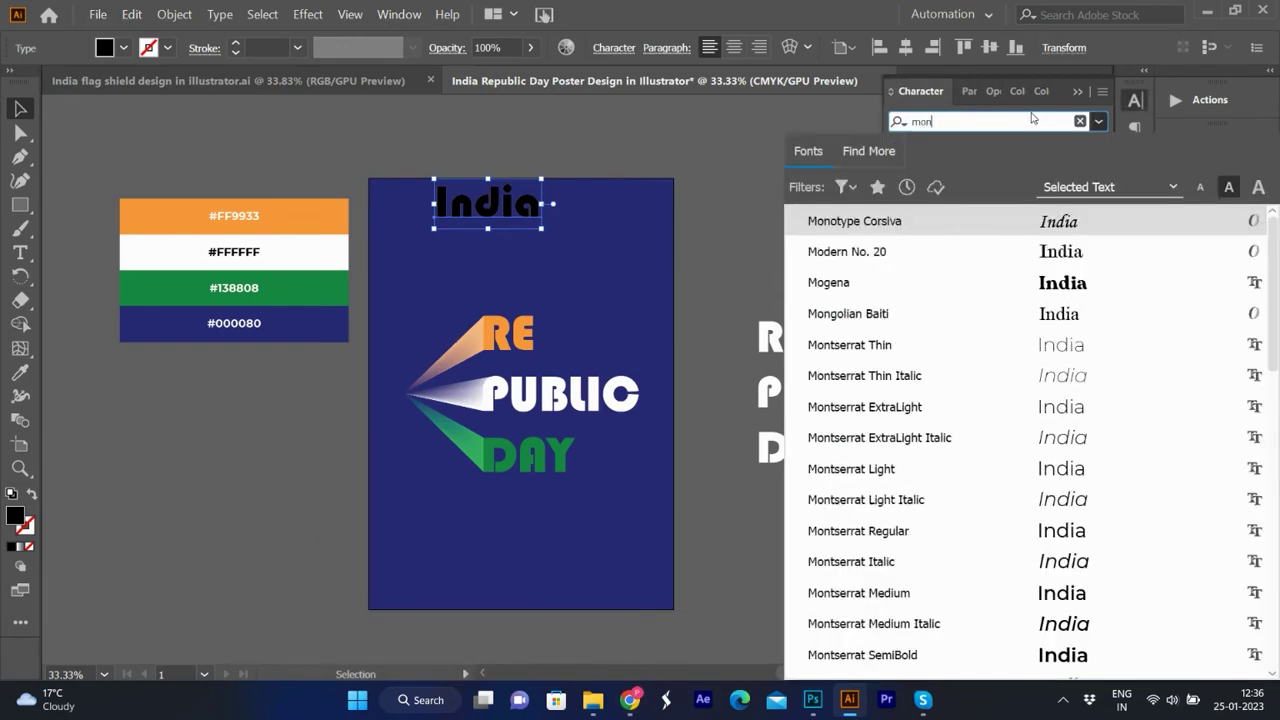
pyautogui.click(873, 595)
pyautogui.click(495, 200)
pyautogui.click(1135, 184)
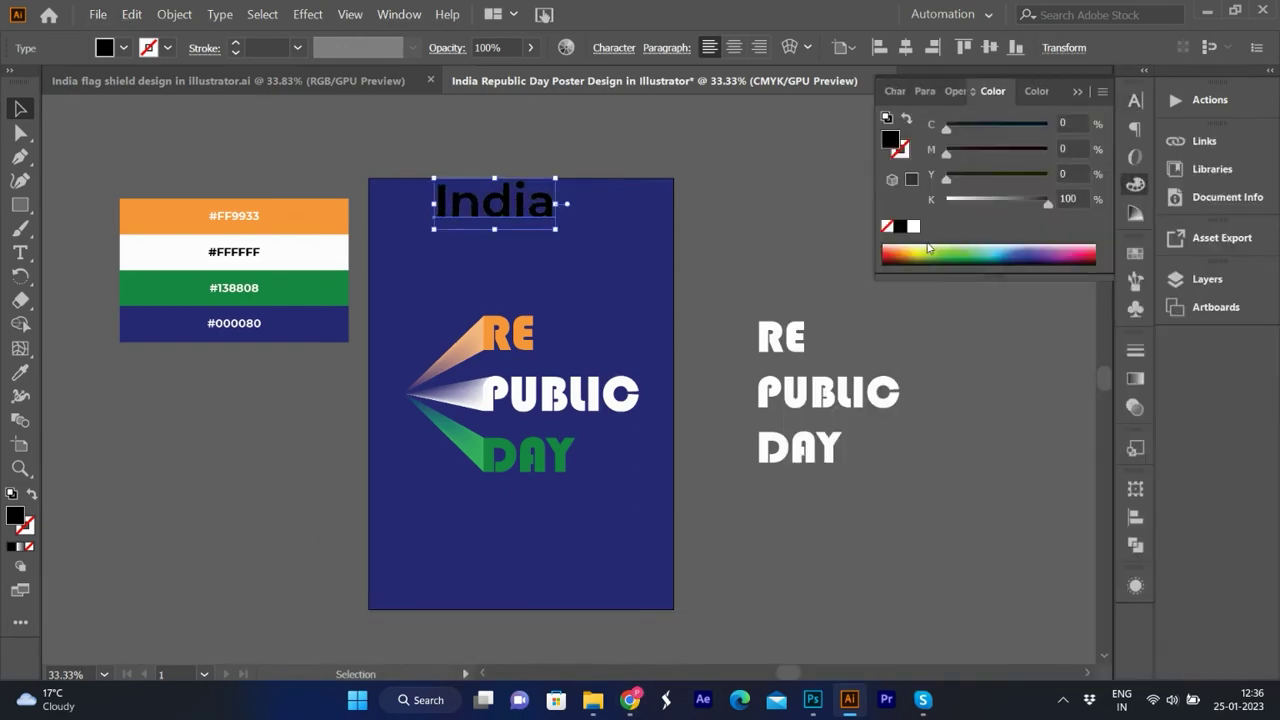
pyautogui.click(912, 226)
pyautogui.moveTo(520, 207)
pyautogui.mouseDown()
pyautogui.moveTo(530, 232)
pyautogui.moveTo(516, 218)
pyautogui.moveTo(455, 218)
pyautogui.moveTo(540, 222)
pyautogui.mouseUp()
pyautogui.click(714, 175)
# Eyedropper the flag orange onto the I and the flag green onto the d.
pyautogui.press('t')
pyautogui.click(20, 372)
pyautogui.click(234, 216)
pyautogui.click(20, 253)
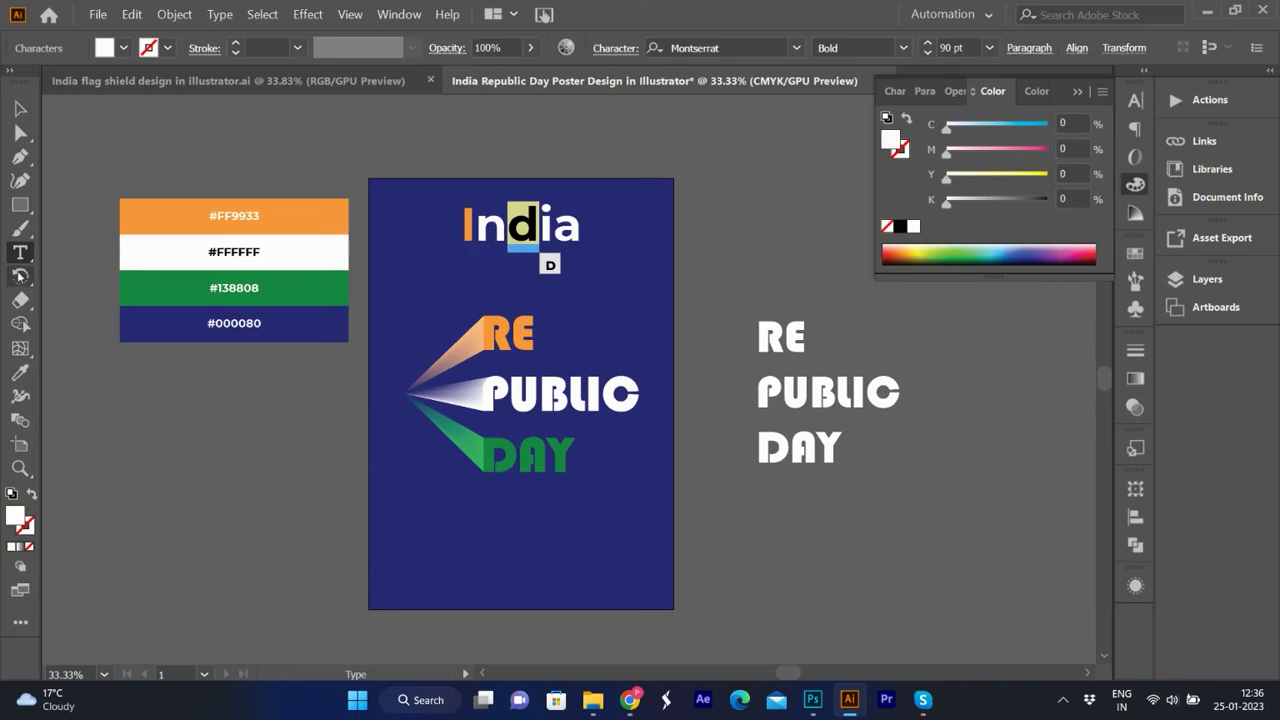
pyautogui.press('i')
pyautogui.click(175, 288)
pyautogui.press('Escape')
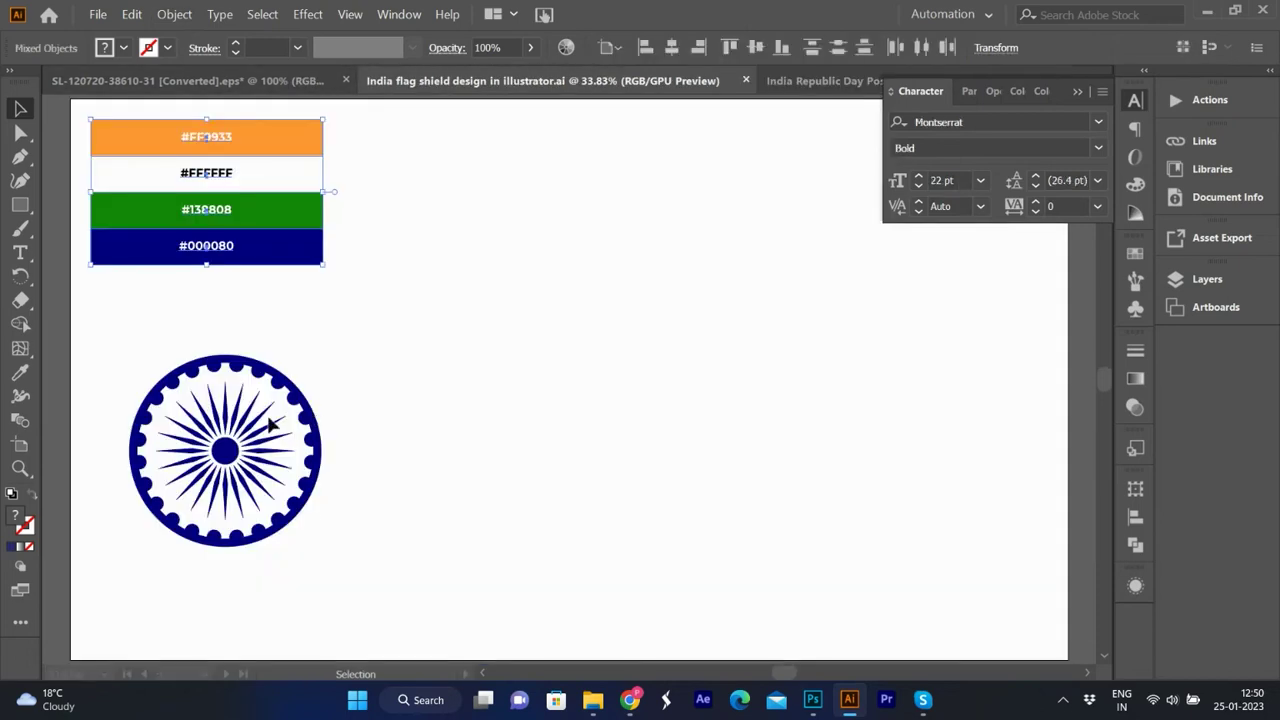
# Expand the pasted Ashoka chakra in the poster into filled shapes.
pyautogui.click(540, 80)
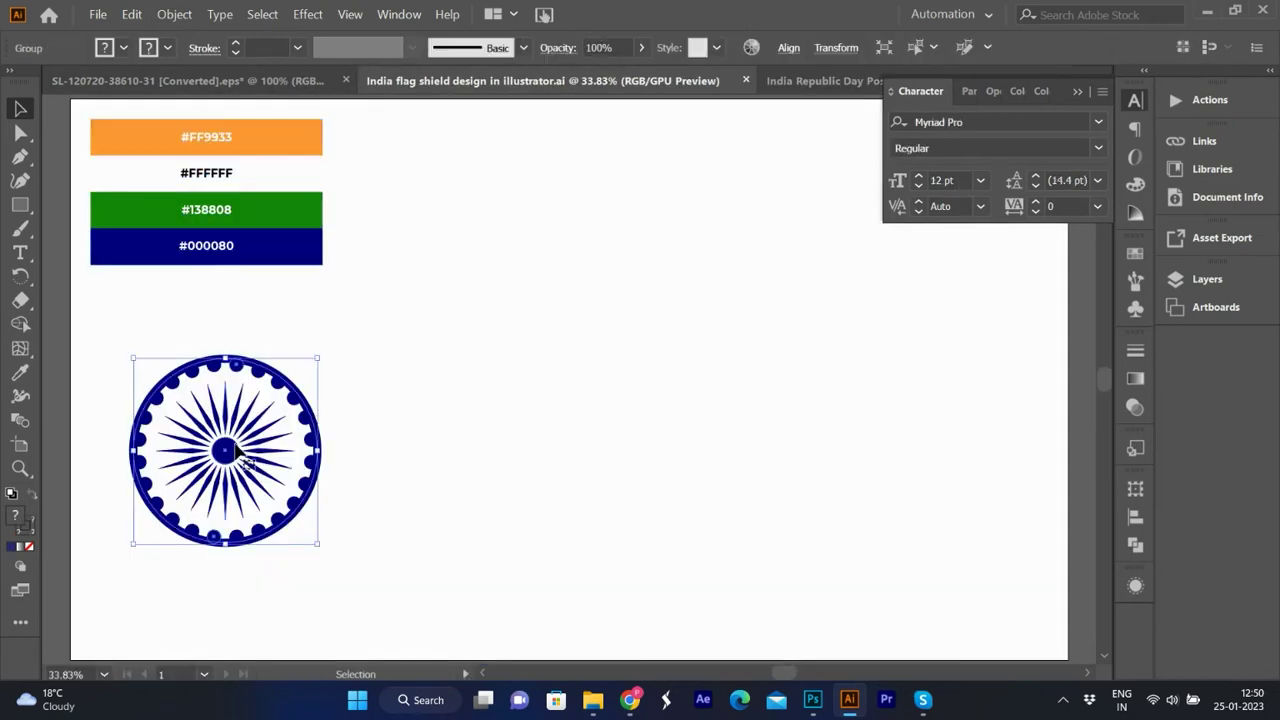
pyautogui.click(783, 80)
pyautogui.click(603, 337)
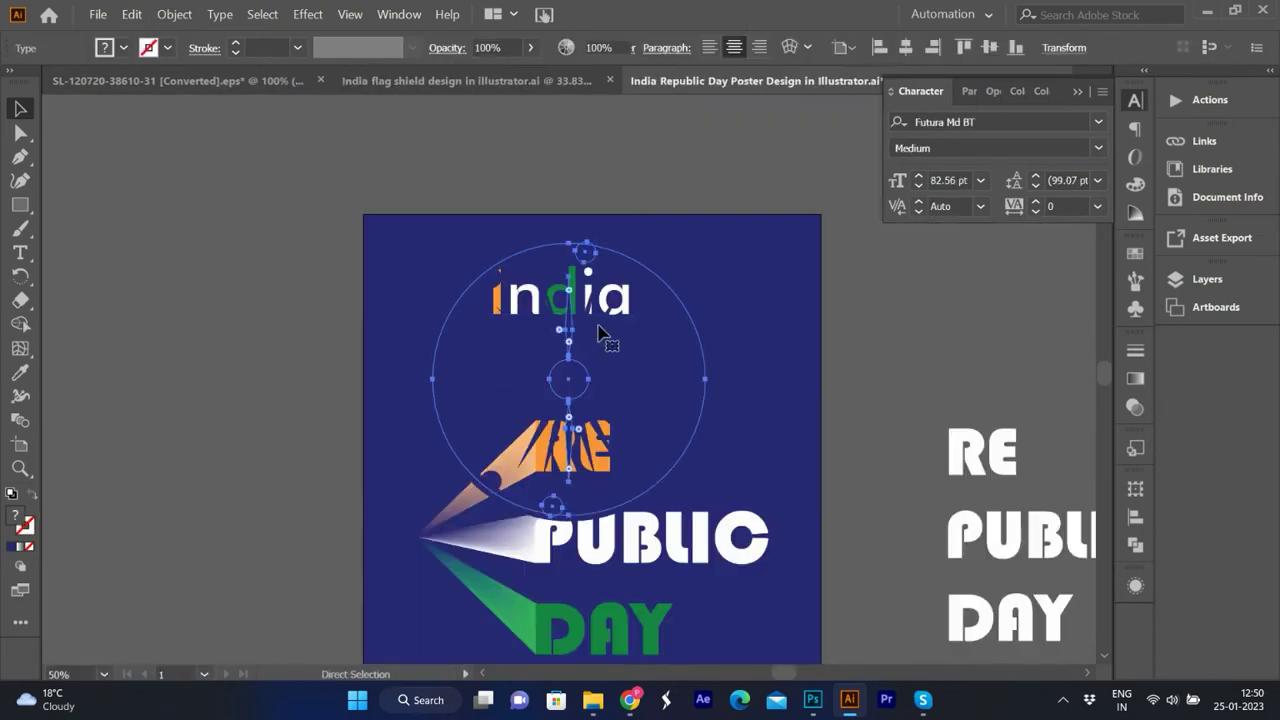
pyautogui.click(166, 14)
pyautogui.click(224, 222)
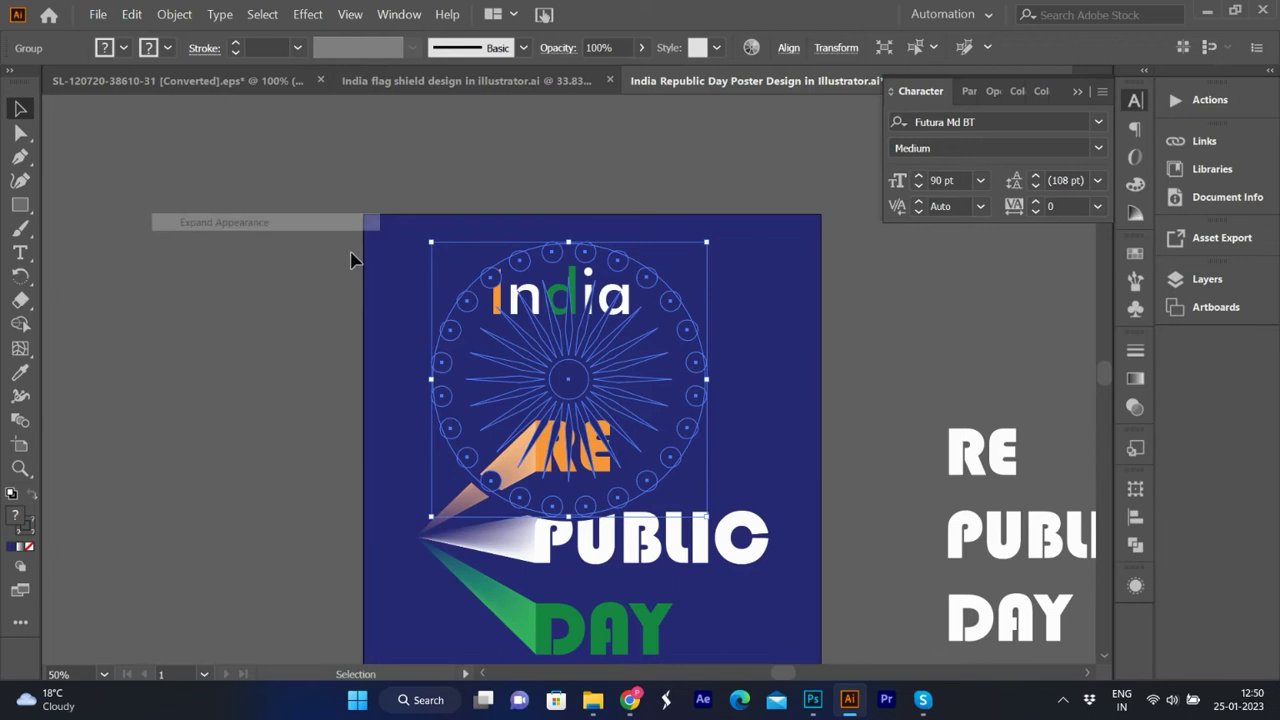
pyautogui.click(175, 14)
pyautogui.click(226, 205)
pyautogui.press('Return')
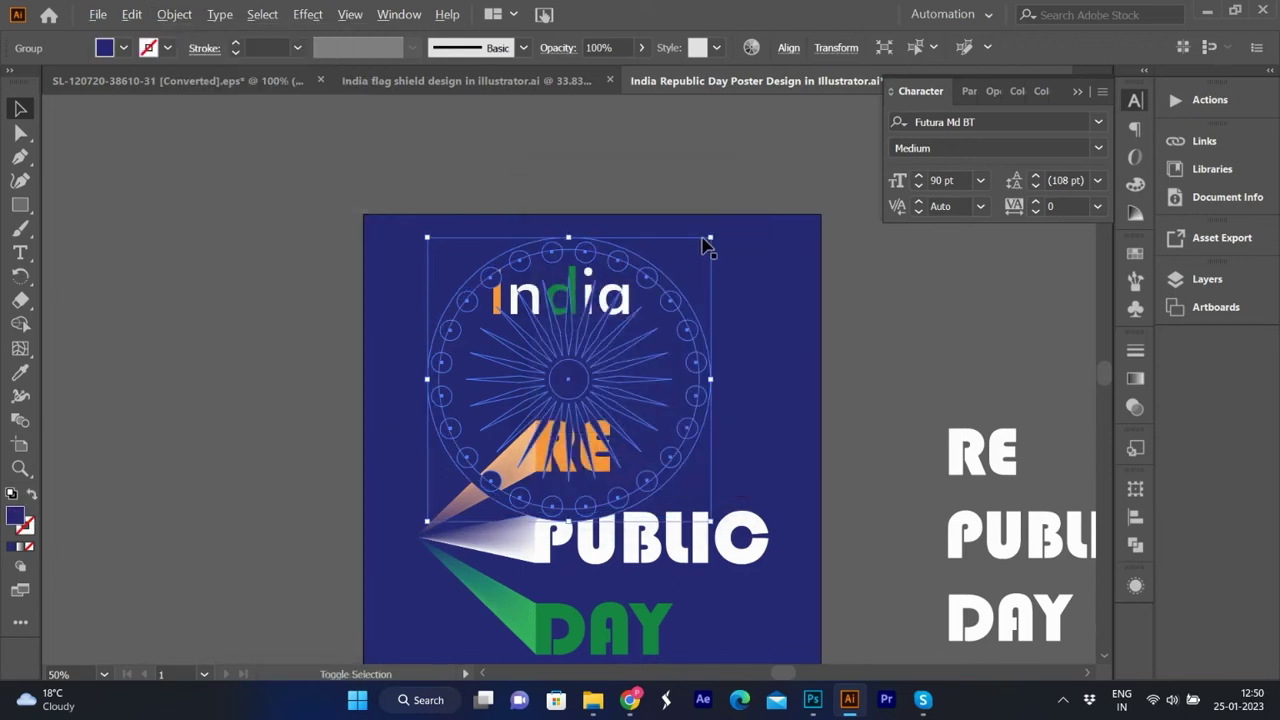
# Shrink the chakra, move it onto the 'a' of India and recolour it.
pyautogui.moveTo(706, 242)
pyautogui.mouseDown()
pyautogui.moveTo(648, 277)
pyautogui.moveTo(591, 349)
pyautogui.mouseUp()
pyautogui.scroll(3, 591, 349)
pyautogui.moveTo(545, 418); pyautogui.dragTo(638, 262)
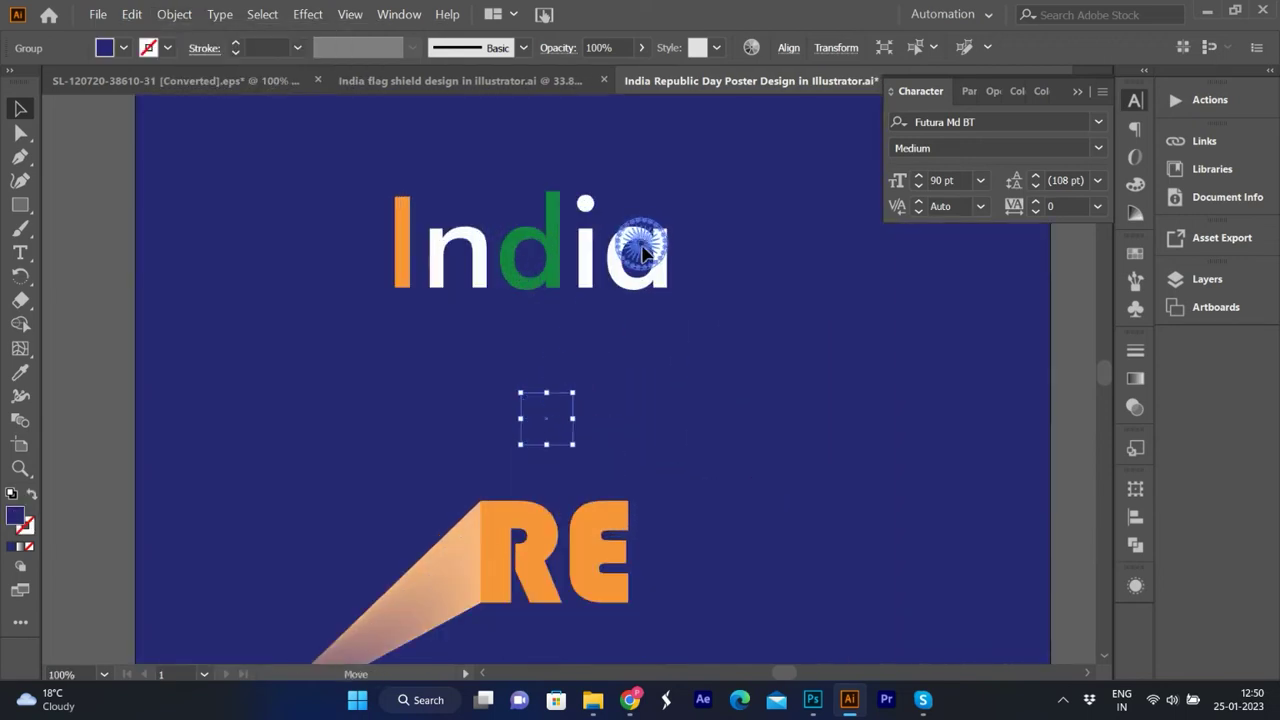
pyautogui.click(1135, 184)
pyautogui.click(912, 226)
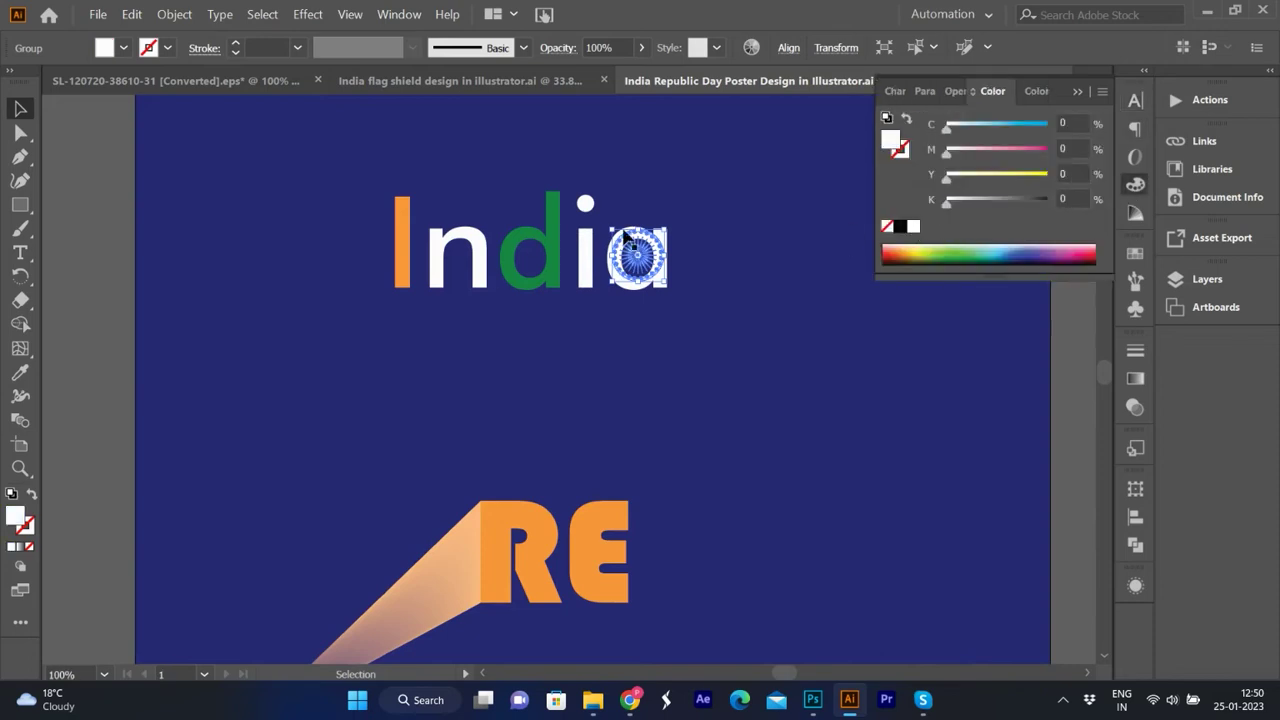
pyautogui.scroll(2, 672, 245)
# Scale the chakra down further and position it inside the bowl of the 'a'.
pyautogui.moveTo(671, 243); pyautogui.dragTo(673, 244)
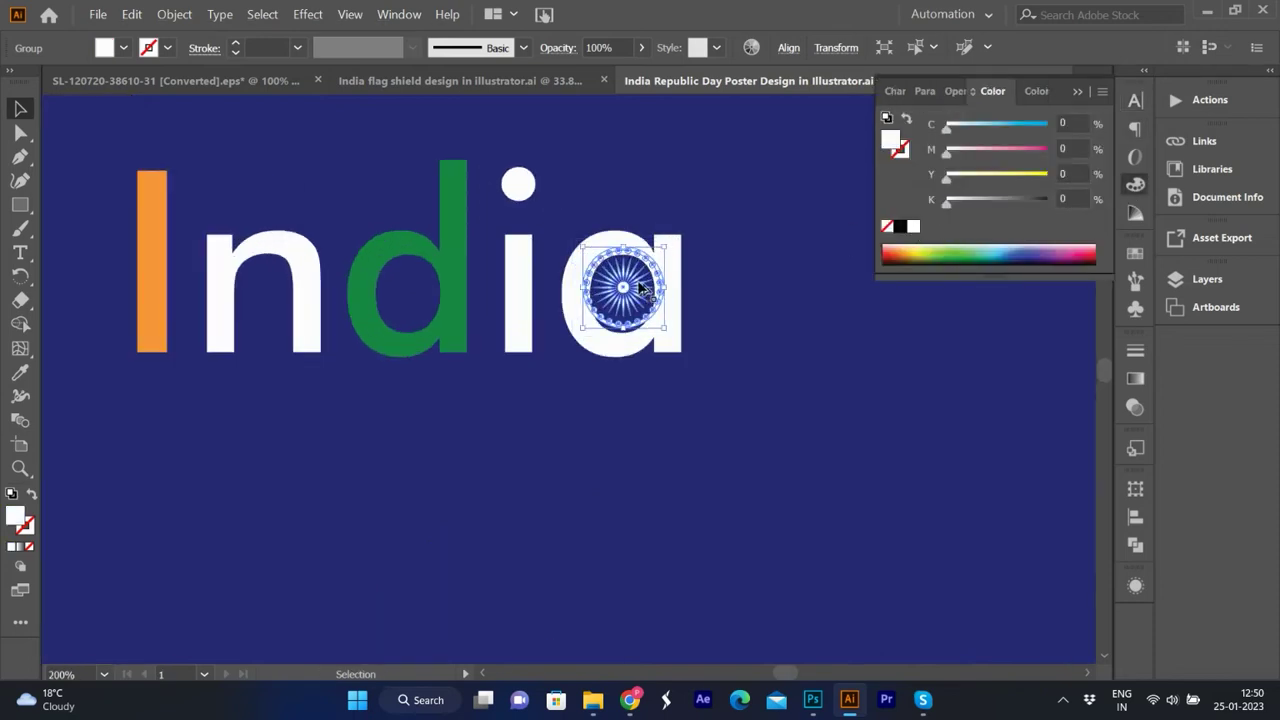
pyautogui.scroll(3, 640, 287)
pyautogui.moveTo(725, 192); pyautogui.dragTo(684, 255)
pyautogui.moveTo(701, 204)
pyautogui.mouseDown()
pyautogui.moveTo(702, 228)
pyautogui.moveTo(689, 209)
pyautogui.mouseUp()
pyautogui.scroll(-5, 726, 254)
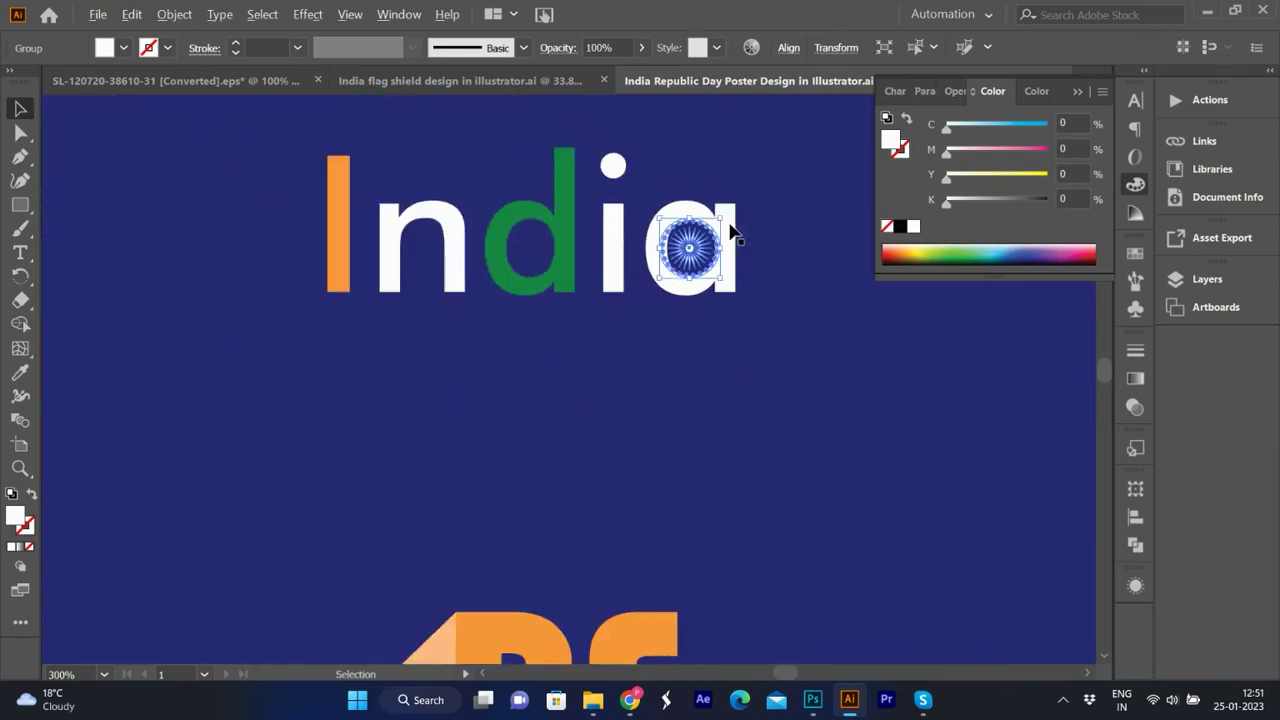
pyautogui.scroll(5, 686, 246)
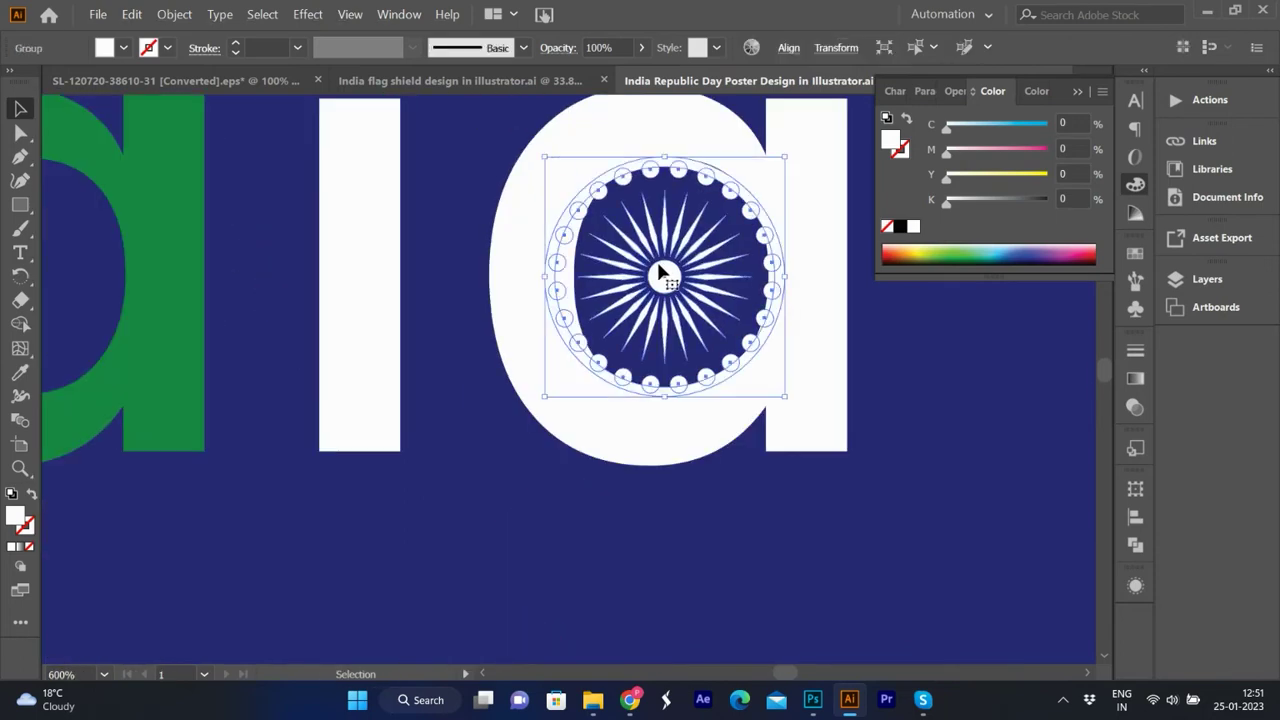
pyautogui.moveTo(663, 271); pyautogui.dragTo(672, 273)
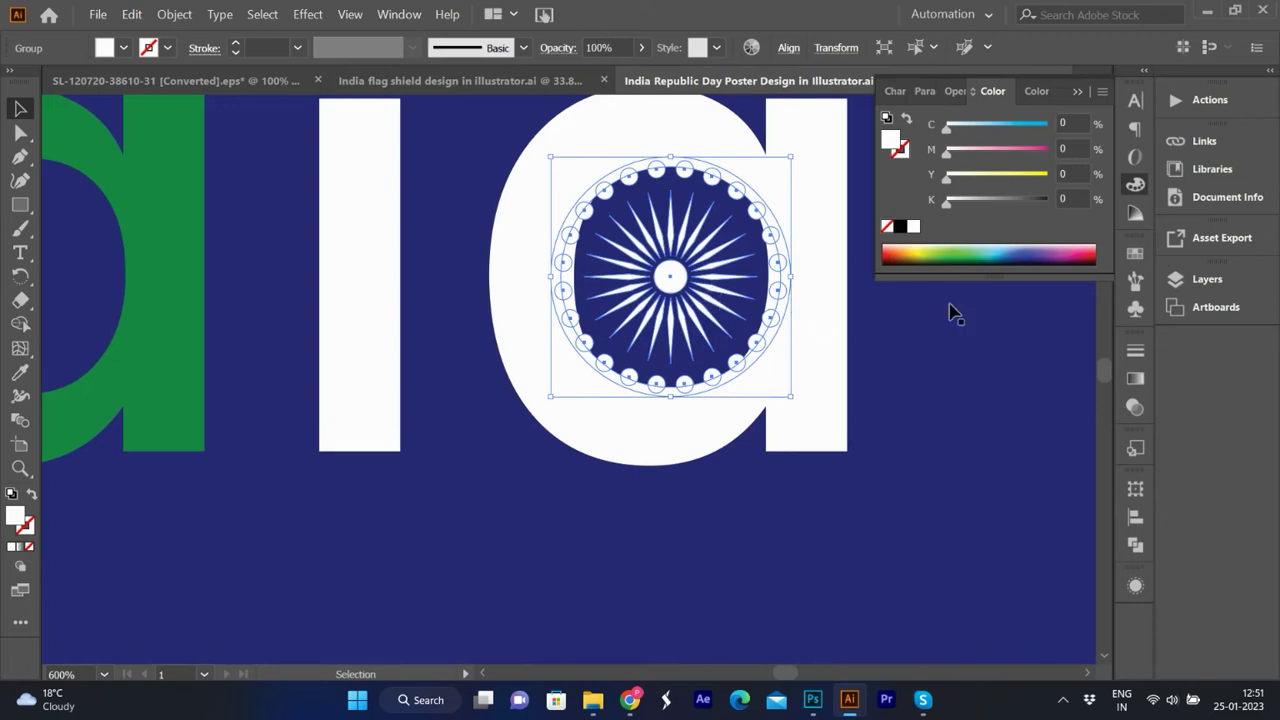
pyautogui.moveTo(789, 157)
pyautogui.mouseDown()
pyautogui.moveTo(805, 207)
pyautogui.moveTo(792, 186)
pyautogui.mouseUp()
# Select the India title and scroll the font list down to Century Gothic.
pyautogui.click(826, 243)
pyautogui.click(1136, 101)
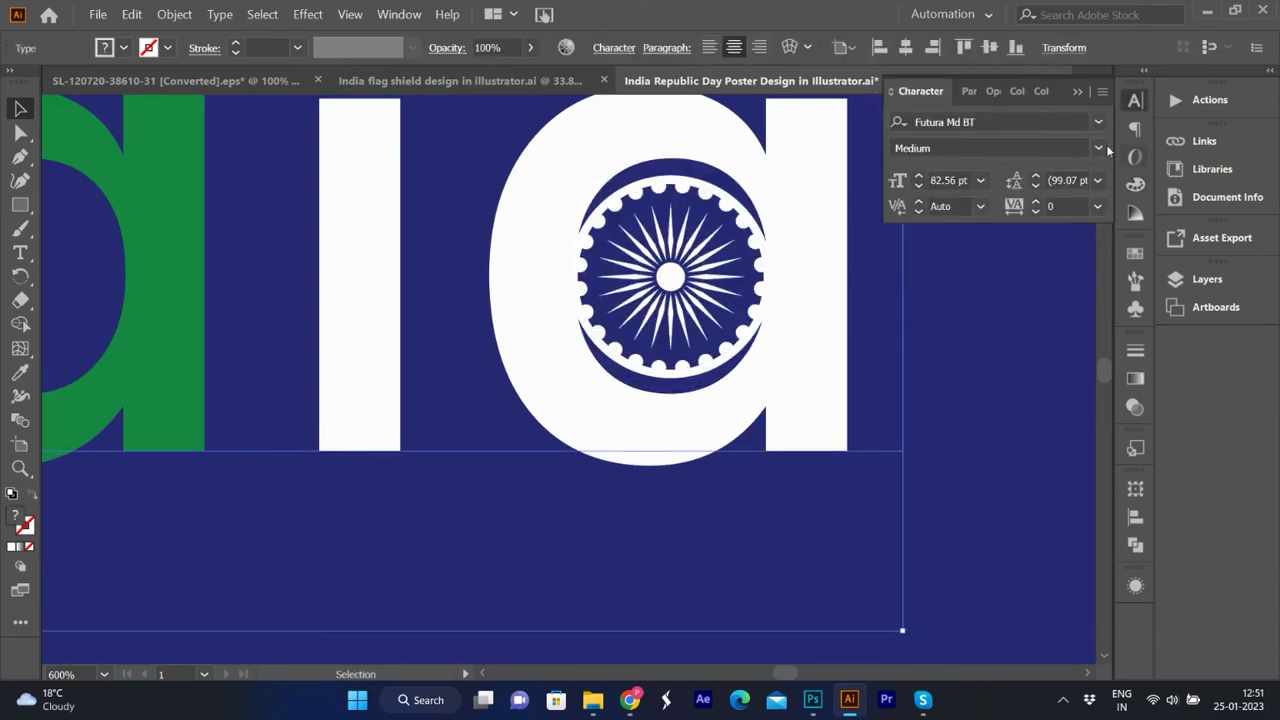
pyautogui.click(1095, 122)
pyautogui.scroll(-5, 1028, 530)
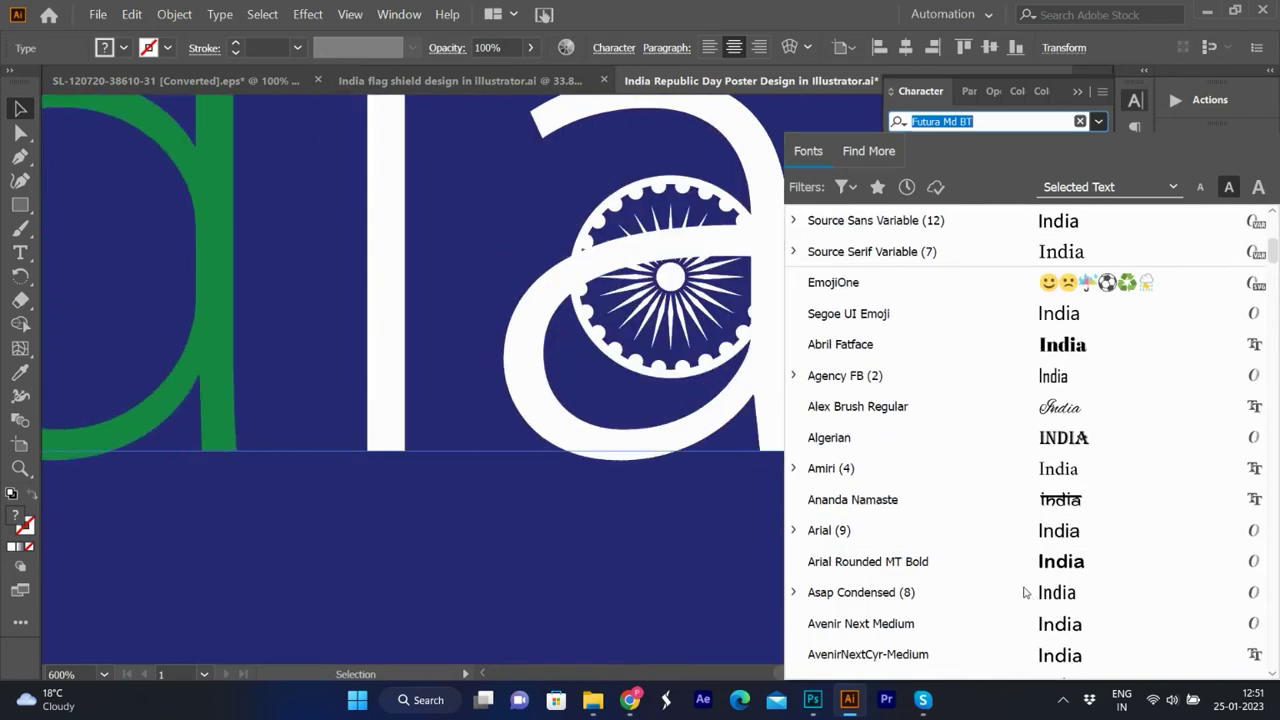
pyautogui.scroll(-10, 1000, 620)
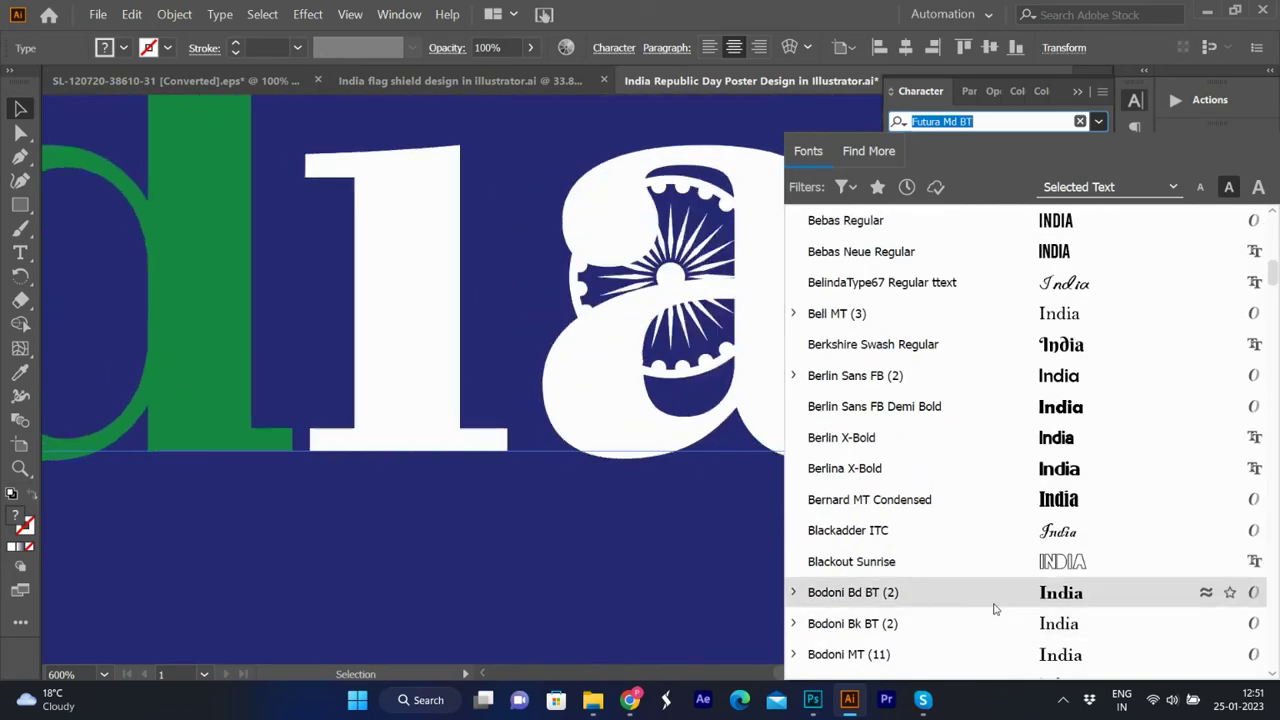
pyautogui.scroll(-8, 994, 606)
# Apply Century Gothic to India, then enlarge and centre the chakra in the a's bowl.
pyautogui.click(1014, 530)
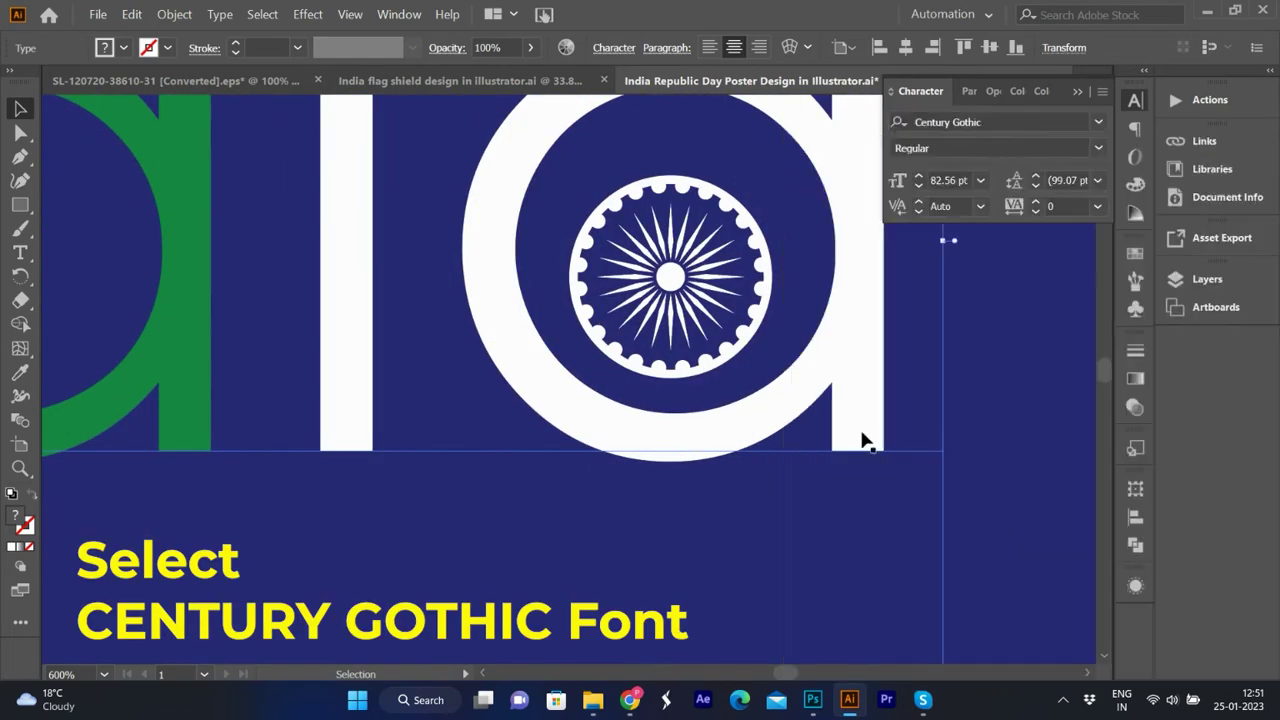
pyautogui.hotkey('ctrl', '-')
pyautogui.click(745, 263)
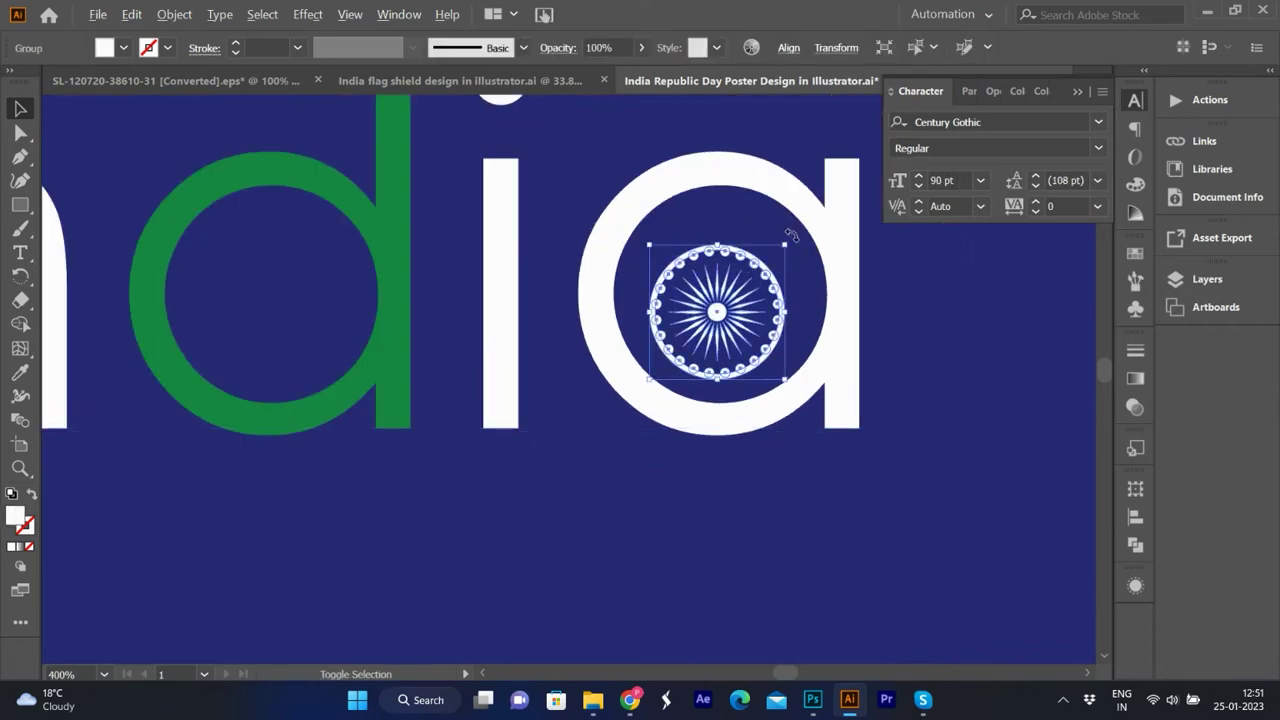
pyautogui.moveTo(784, 245); pyautogui.dragTo(824, 207)
pyautogui.moveTo(722, 297); pyautogui.dragTo(725, 275)
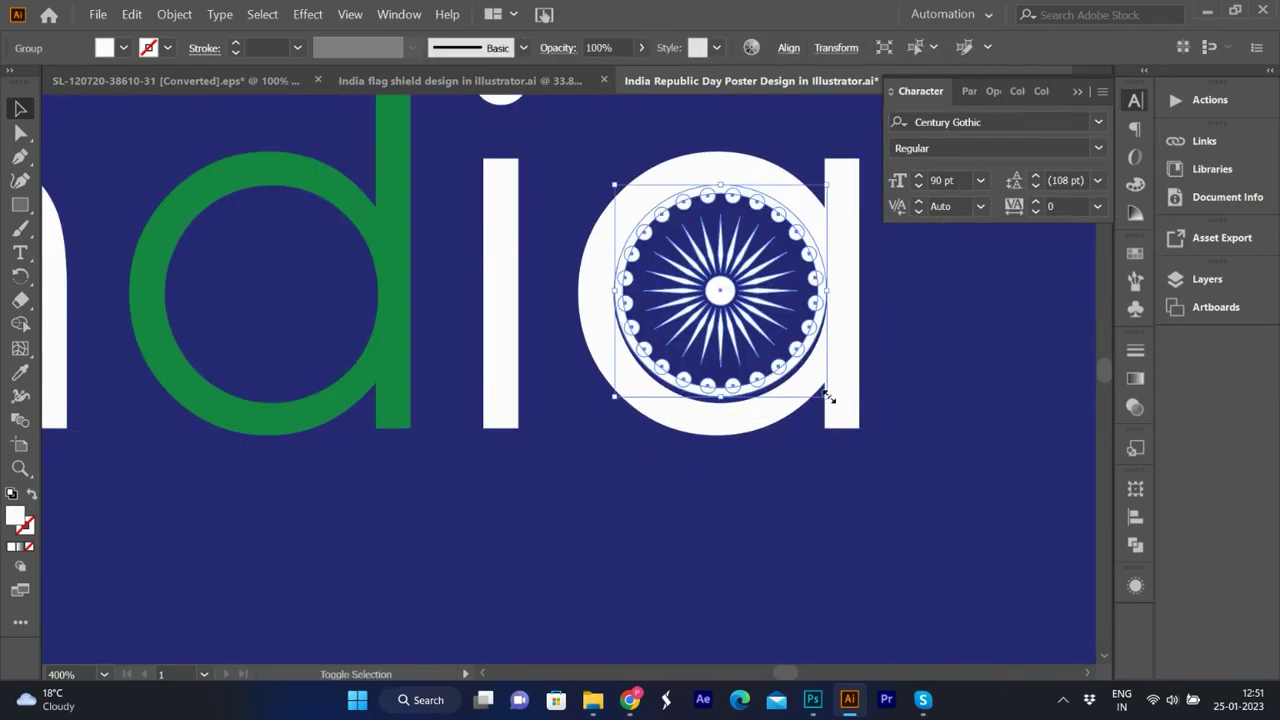
pyautogui.moveTo(829, 398); pyautogui.dragTo(835, 404)
# Select the whole India title group, then deselect it.
pyautogui.scroll(-2, 884, 382)
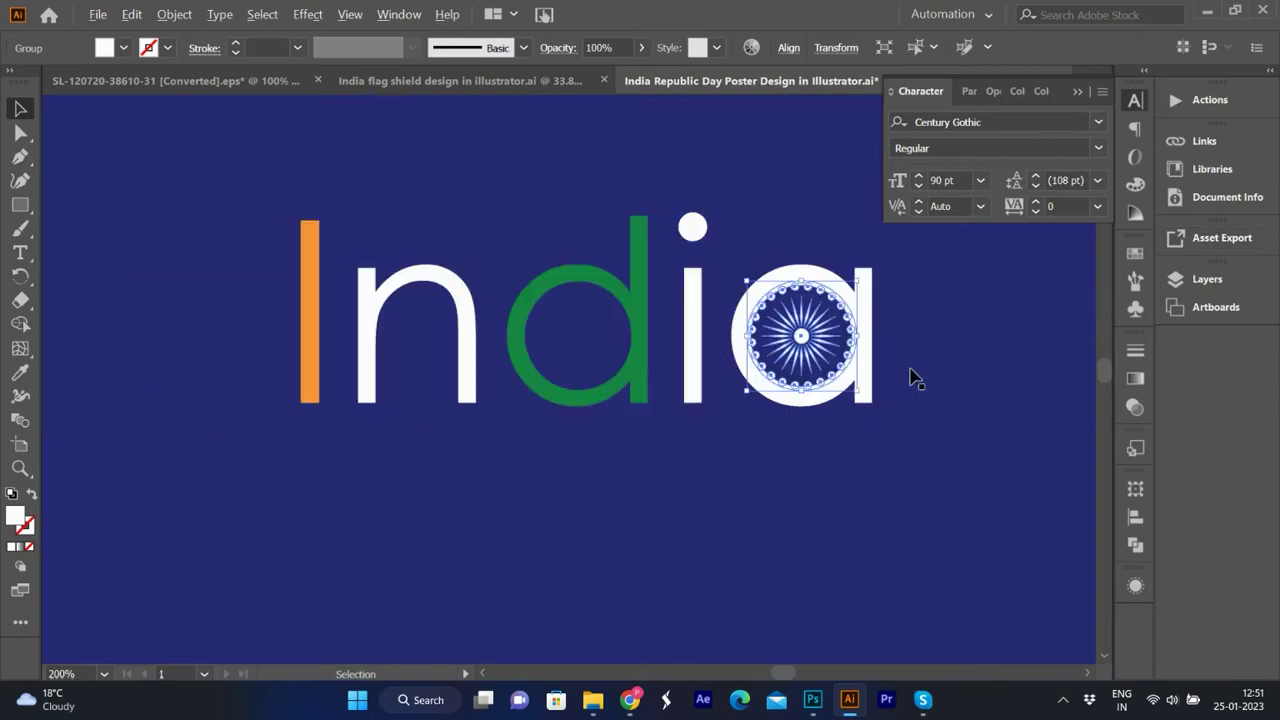
pyautogui.scroll(-3, 829, 243)
pyautogui.scroll(1, 829, 243)
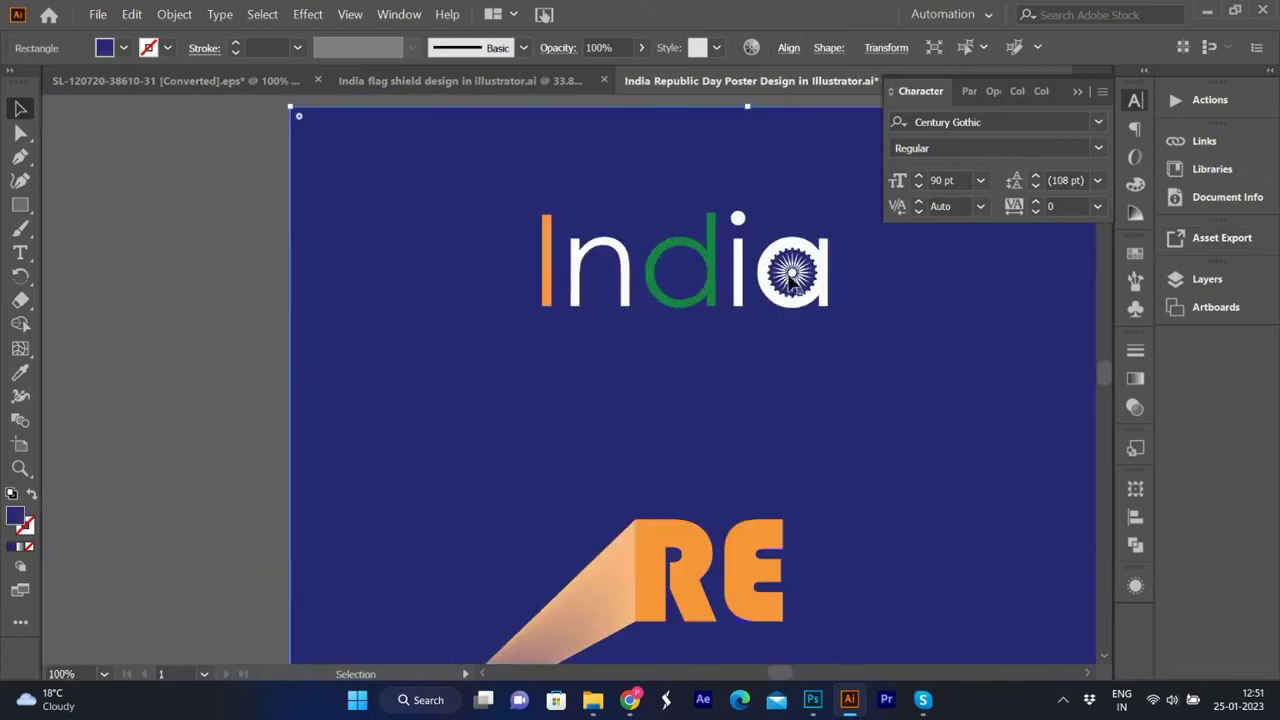
pyautogui.click(719, 251)
pyautogui.scroll(-1, 298, 367)
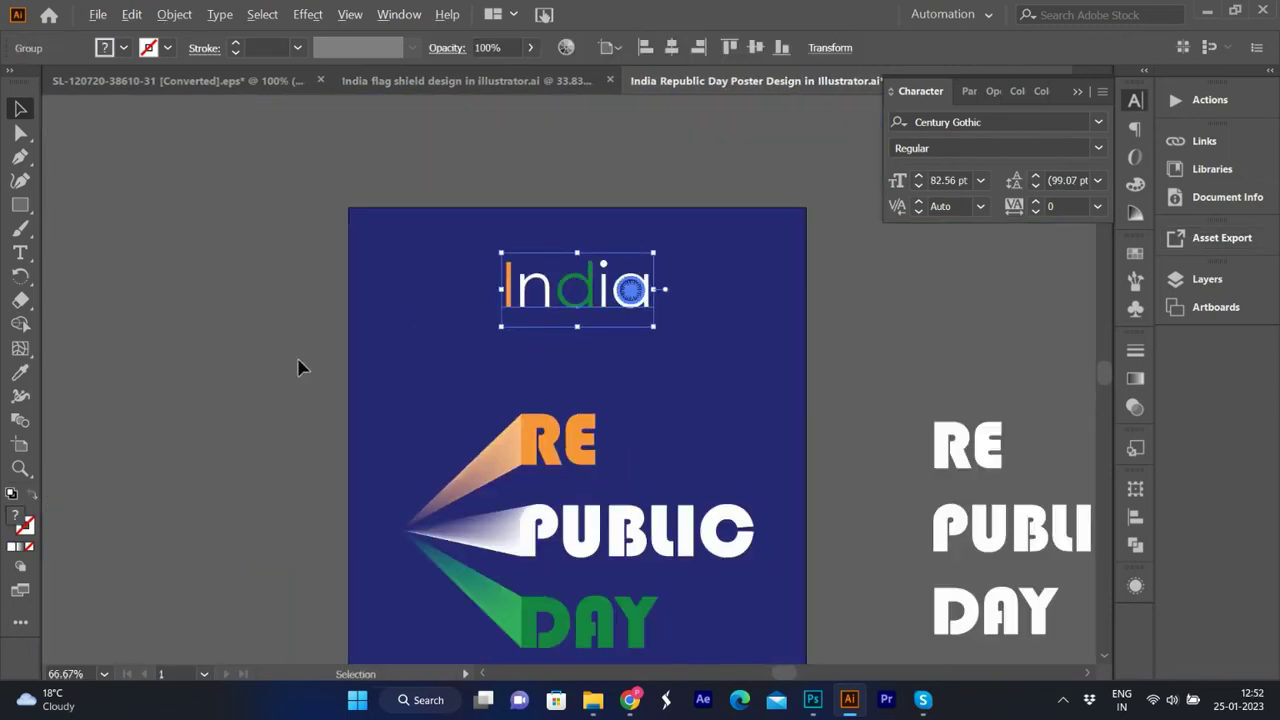
pyautogui.click(491, 343)
pyautogui.scroll(1, 491, 343)
# Add a white 'Celebration' text line below India.
pyautogui.press('t')
pyautogui.moveTo(515, 321); pyautogui.dragTo(697, 336)
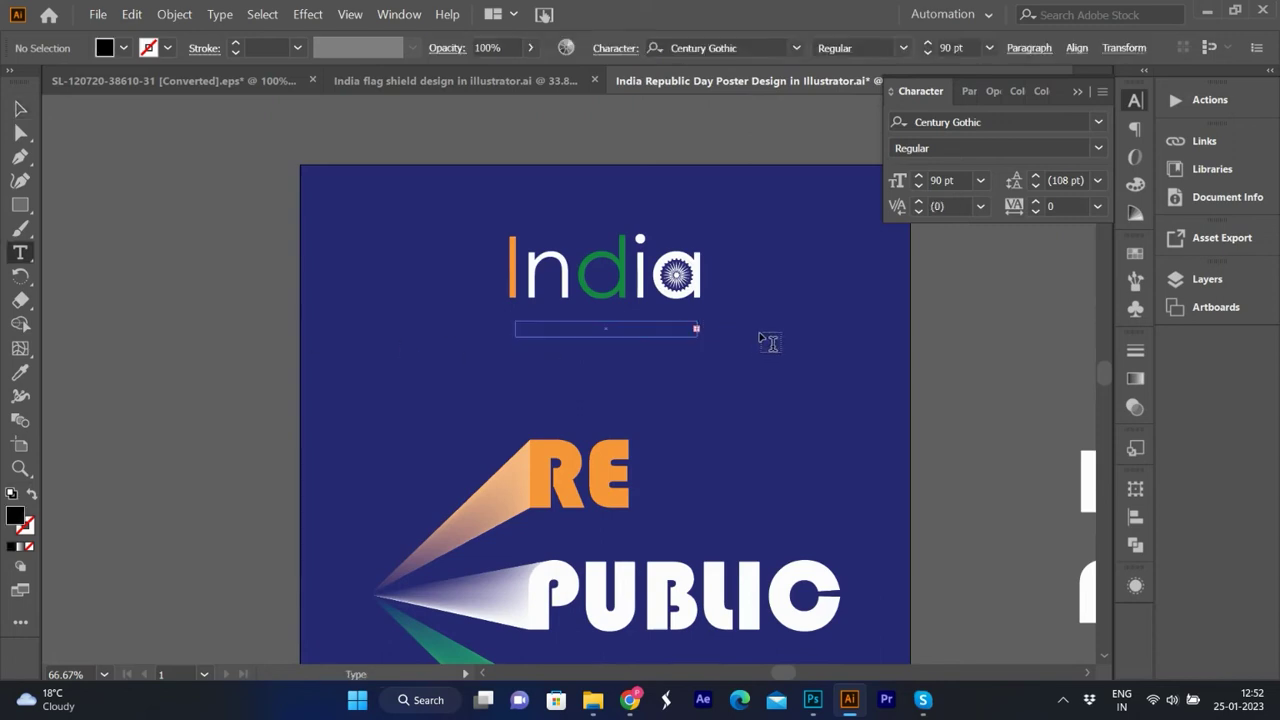
pyautogui.write('Celeb')
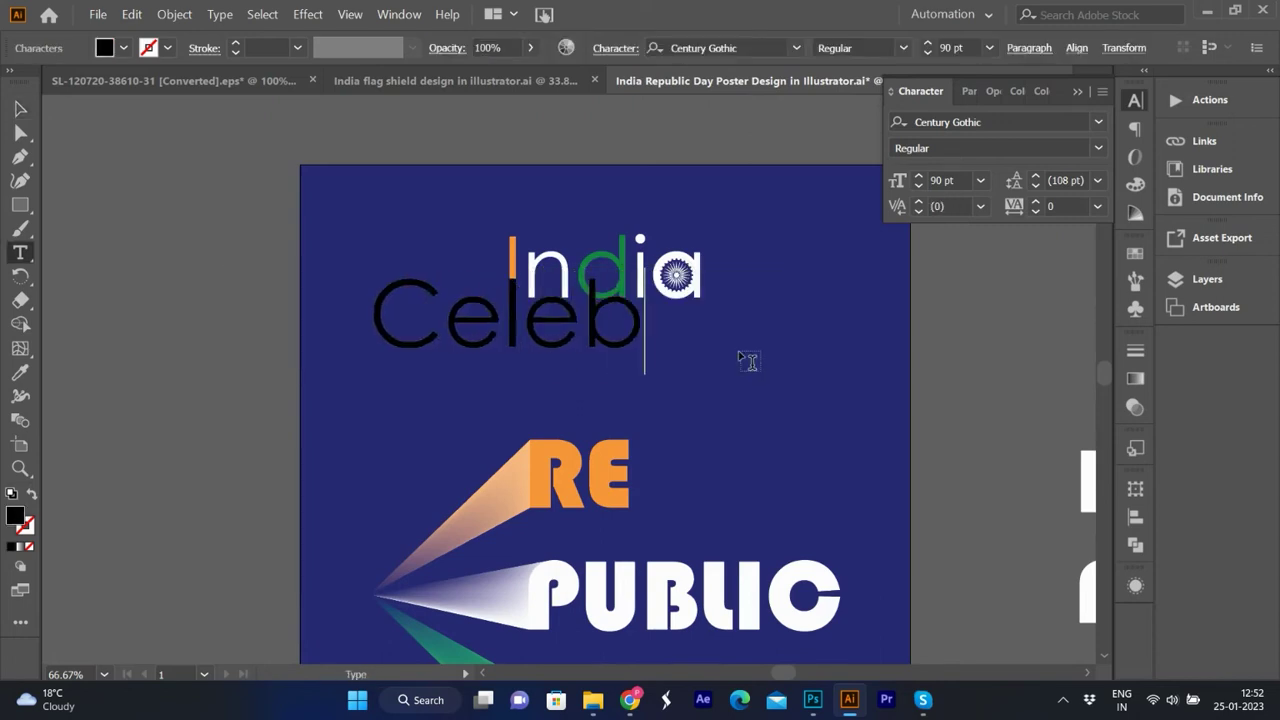
pyautogui.write('ration')
pyautogui.press('Escape')
pyautogui.click(1135, 184)
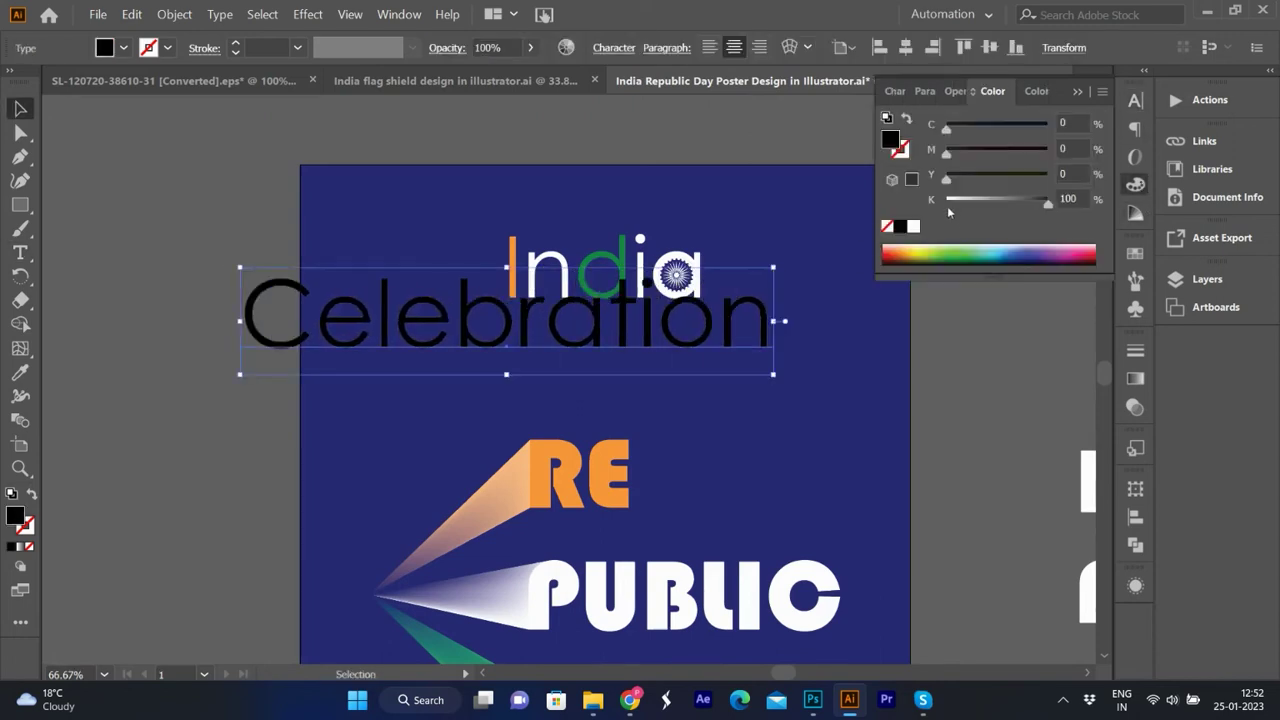
pyautogui.click(913, 226)
# Move Celebration under India and reduce its font size to 30 pt.
pyautogui.moveTo(538, 312); pyautogui.dragTo(587, 325)
pyautogui.click(1135, 100)
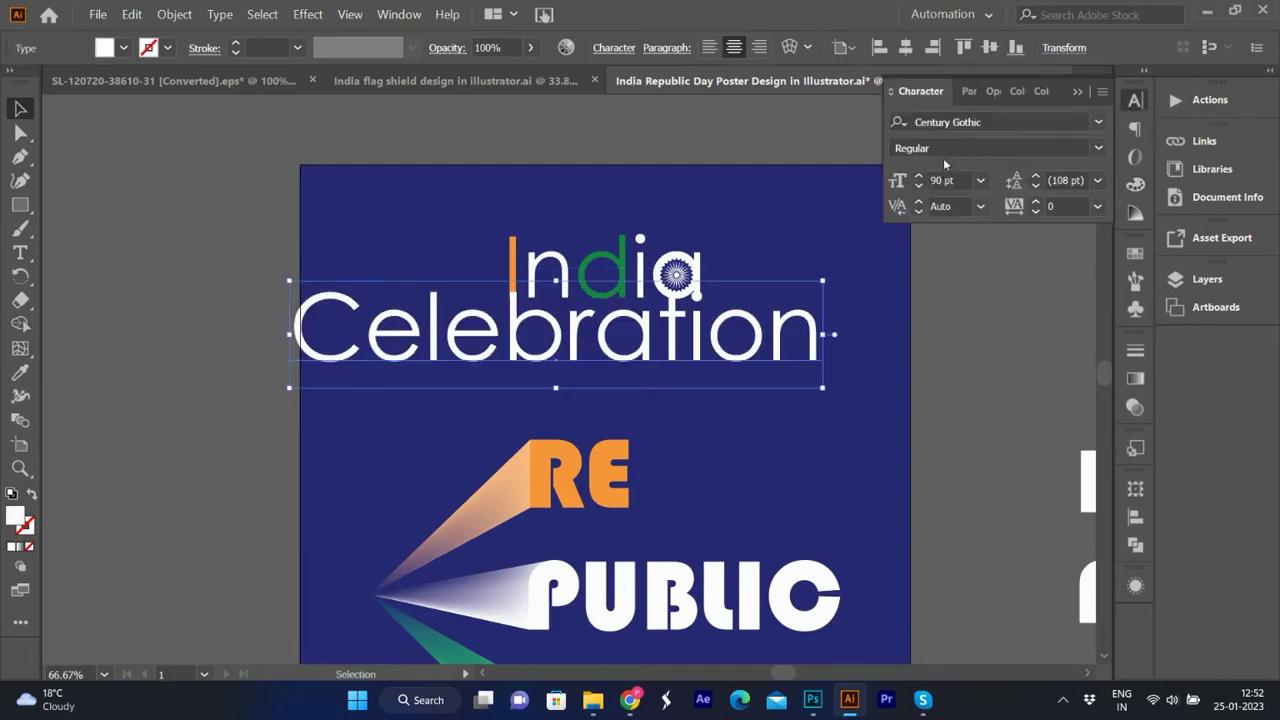
pyautogui.click(919, 187)
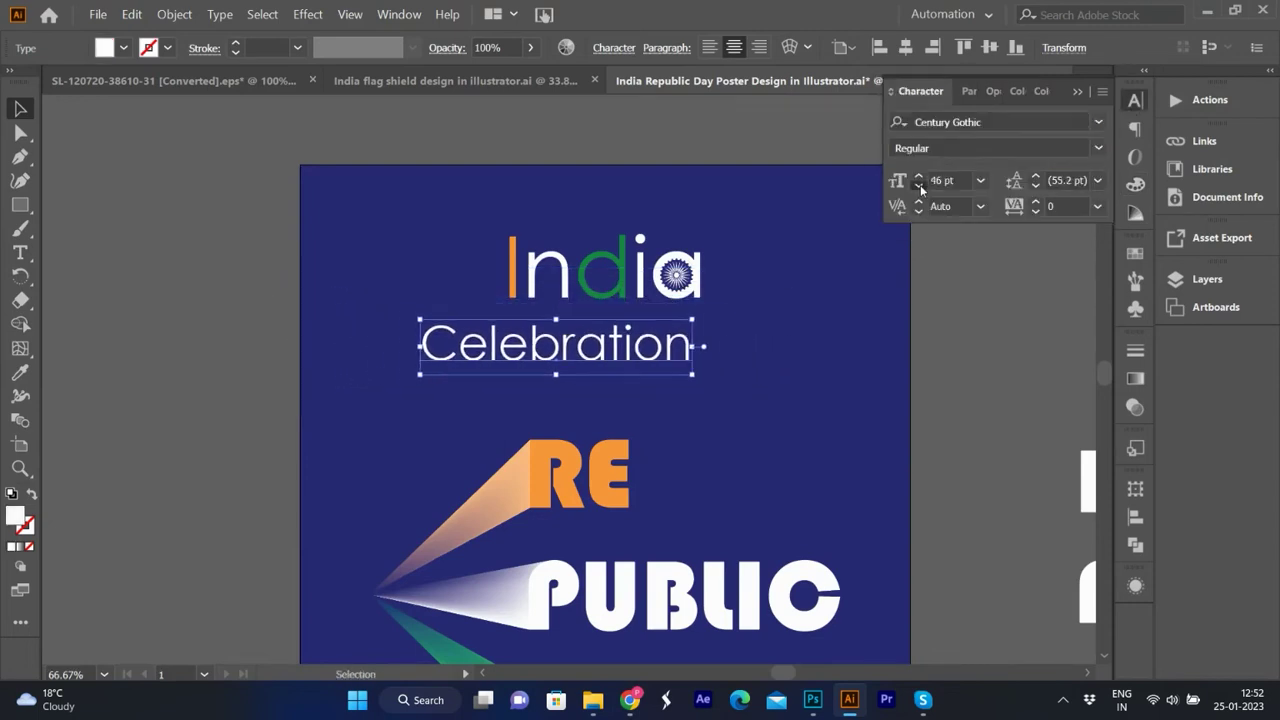
pyautogui.click(1098, 148)
pyautogui.click(1098, 148)
pyautogui.moveTo(556, 360); pyautogui.dragTo(623, 350)
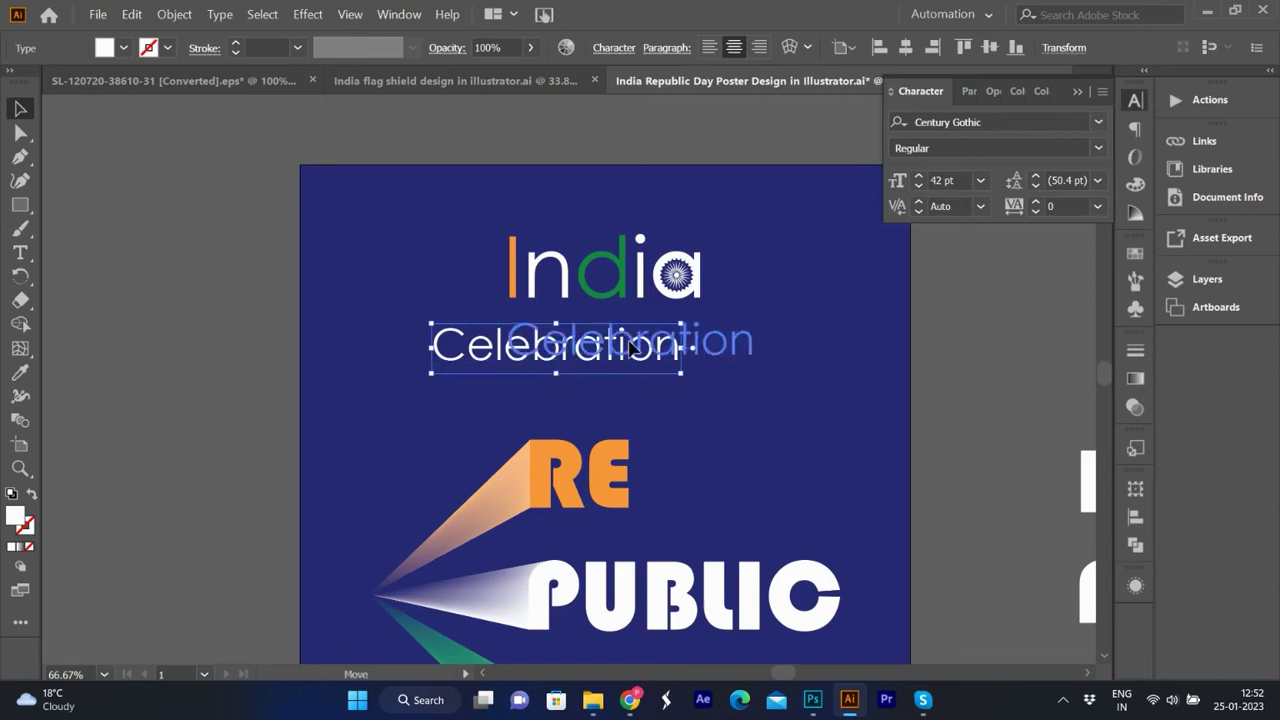
pyautogui.click(918, 186)
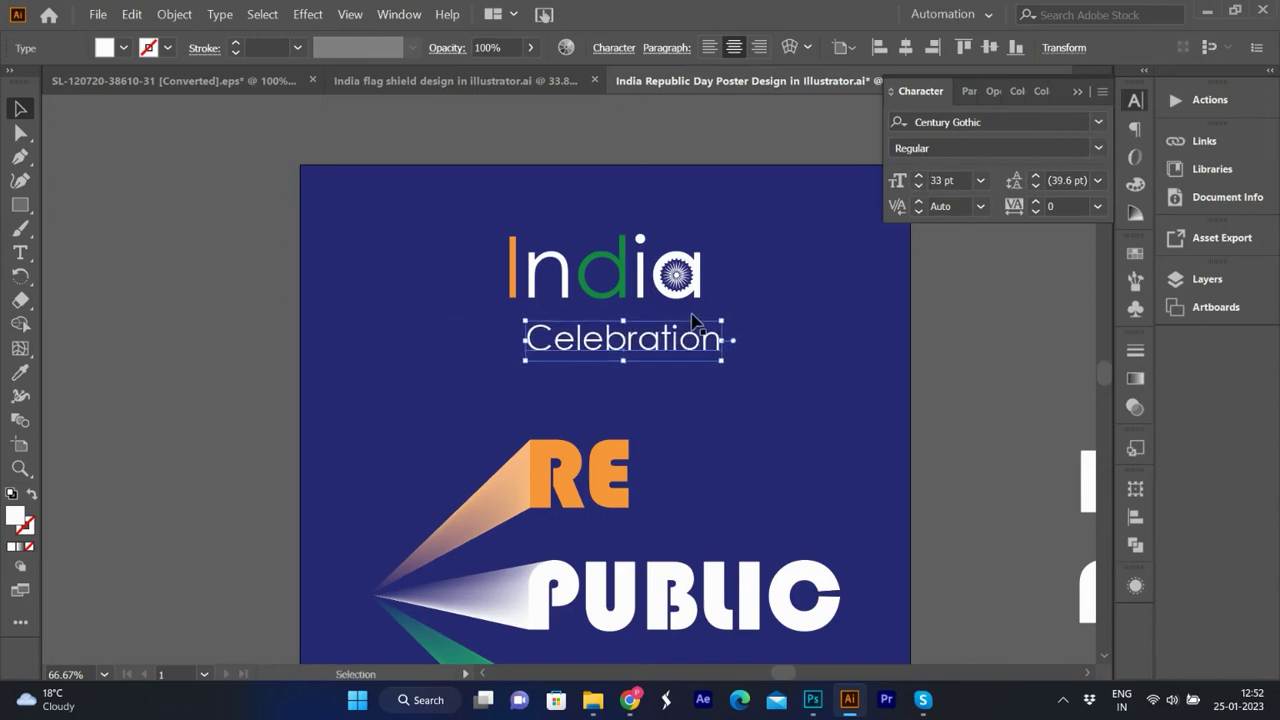
pyautogui.click(918, 186)
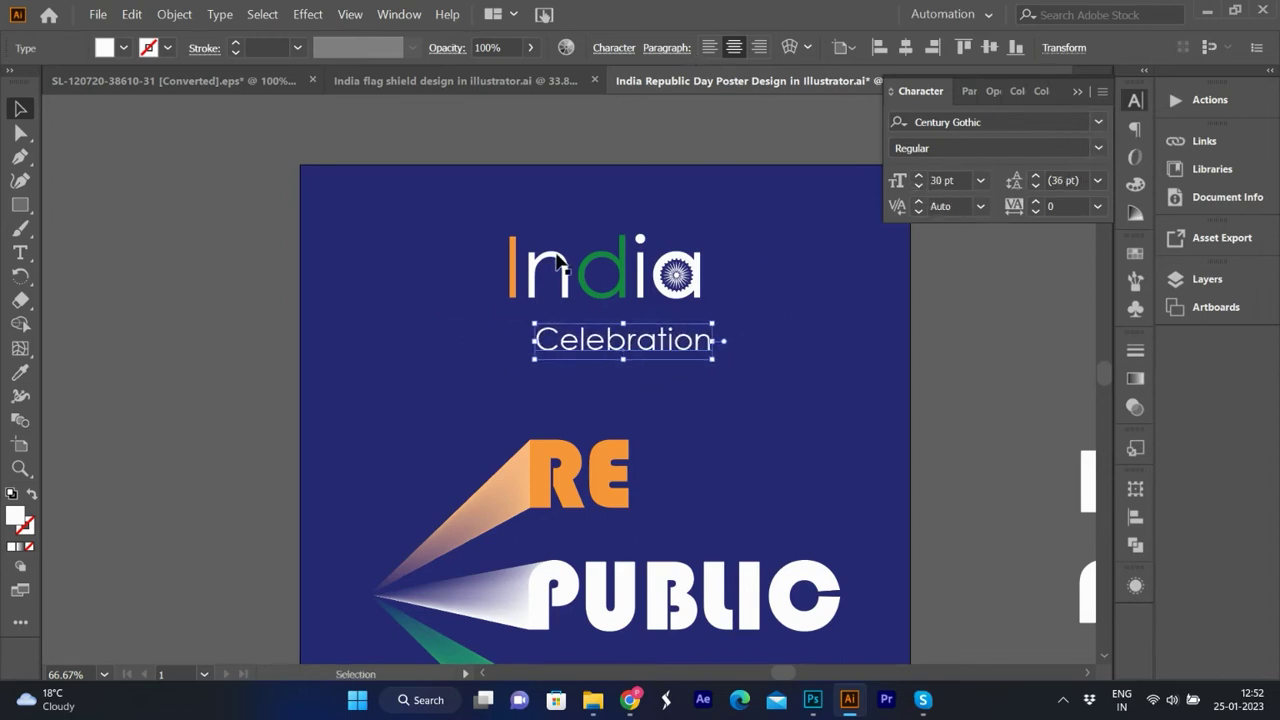
# Left-align Celebration with India and set its letter spacing to 200.
pyautogui.keyDown('shift'); pyautogui.click(600, 270); pyautogui.keyUp('shift')
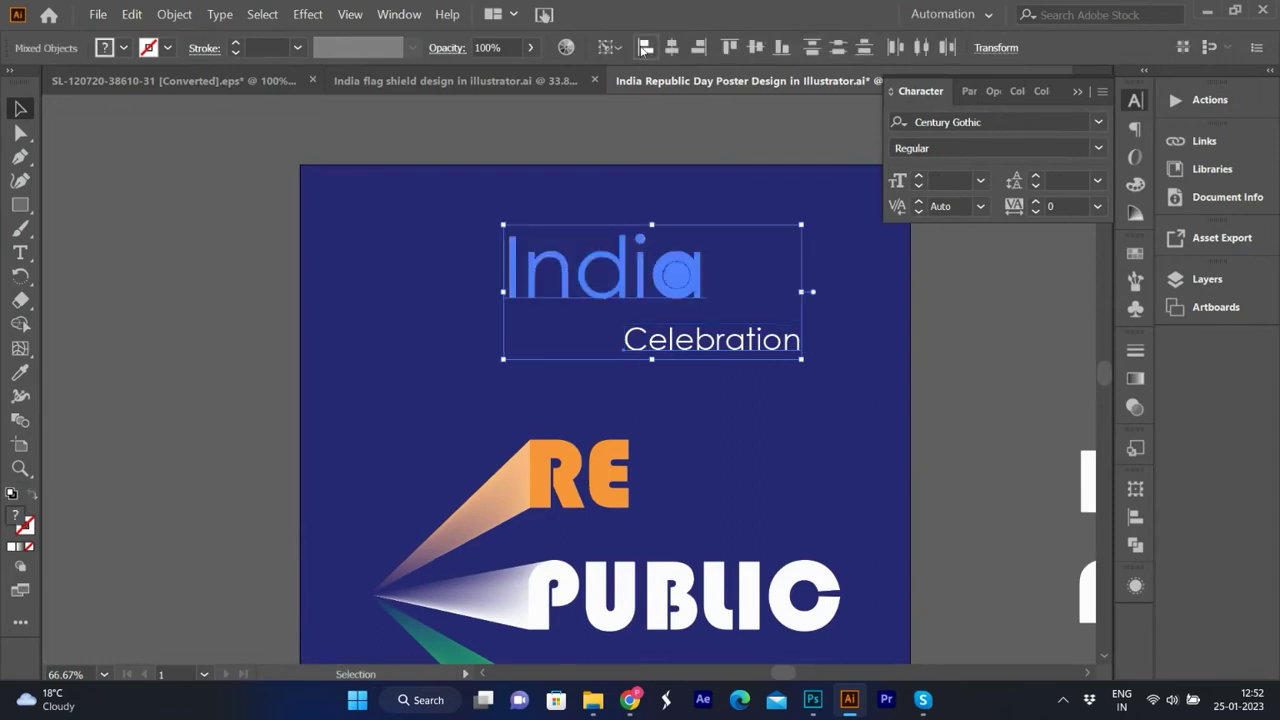
pyautogui.click(645, 47)
pyautogui.click(560, 340)
pyautogui.click(1097, 206)
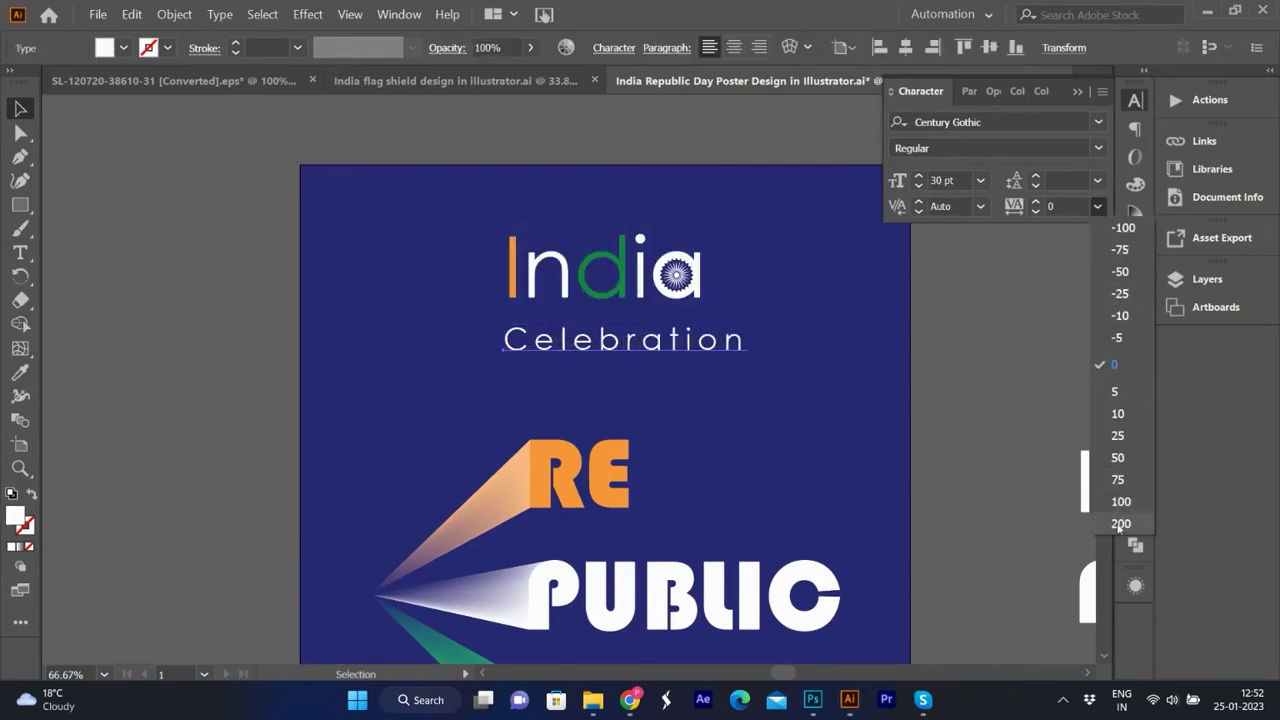
pyautogui.click(1120, 457)
# Reduce Celebration to 24 pt, set tracking to 400 and nudge it up.
pyautogui.scroll(-1, 490, 330)
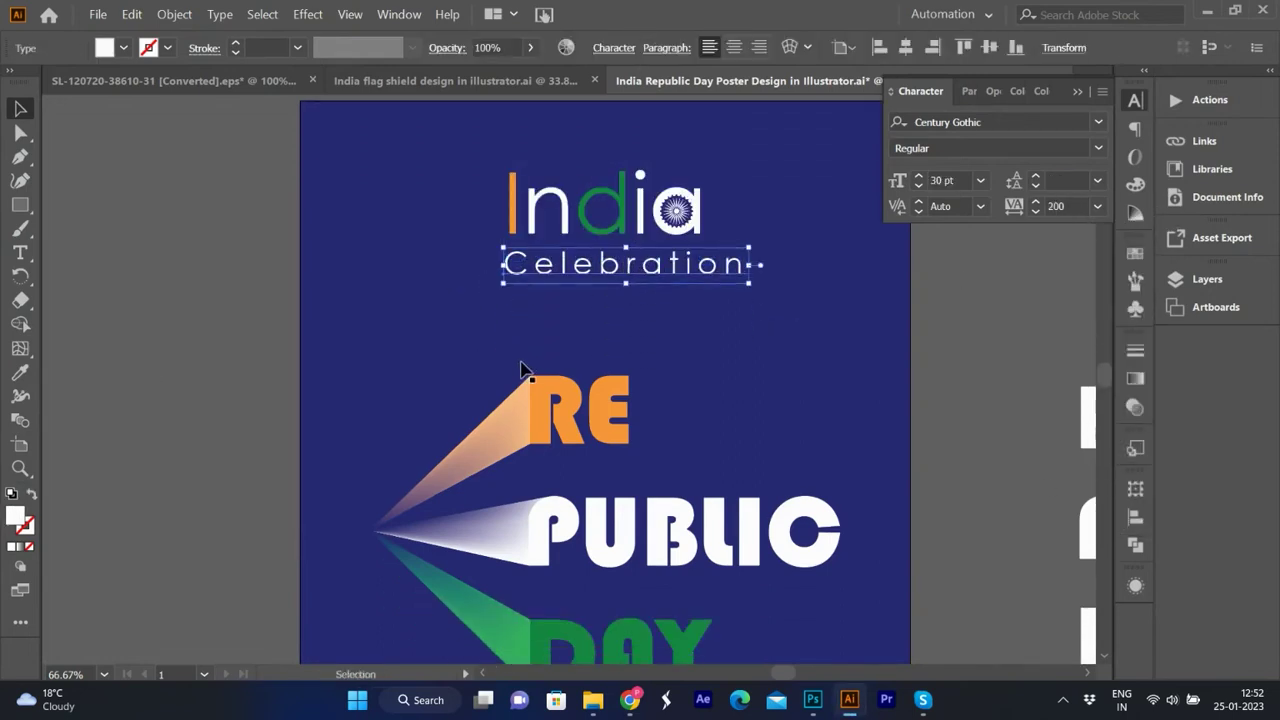
pyautogui.click(918, 186)
pyautogui.click(918, 186)
pyautogui.click(918, 186)
pyautogui.click(918, 186)
pyautogui.click(918, 186)
pyautogui.click(918, 186)
pyautogui.click(1060, 206)
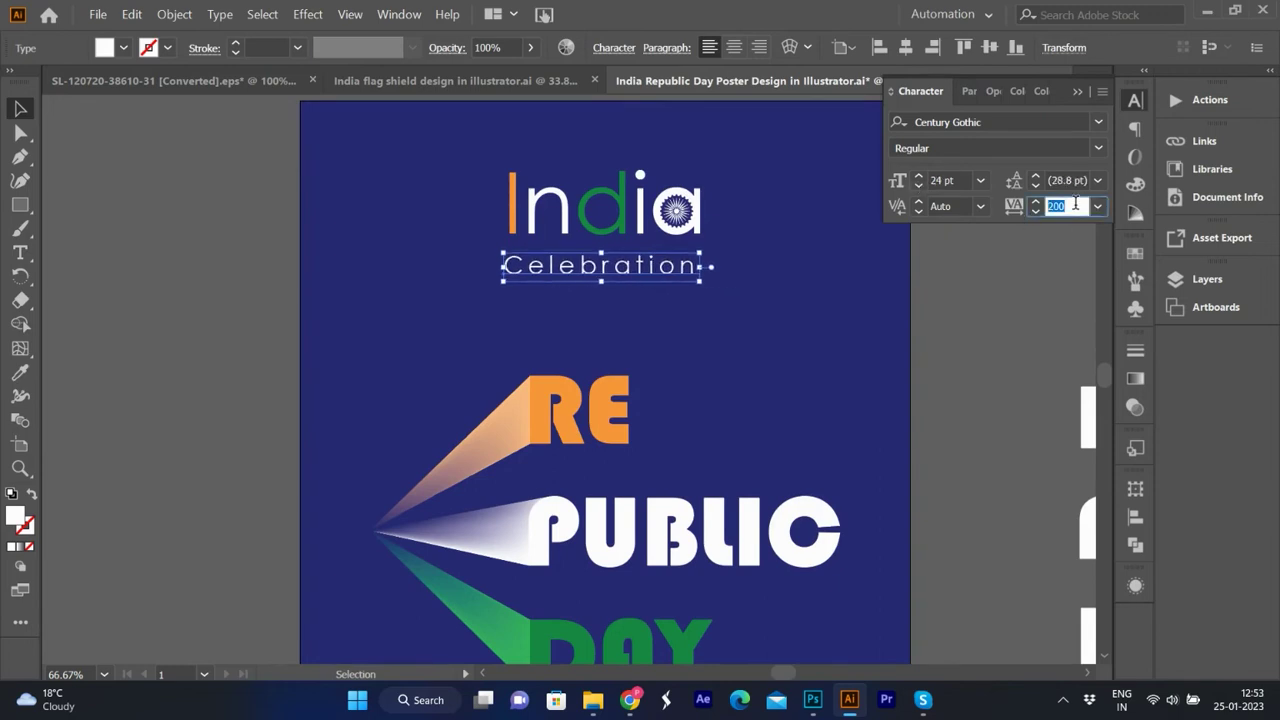
pyautogui.write('400')
pyautogui.press('Return')
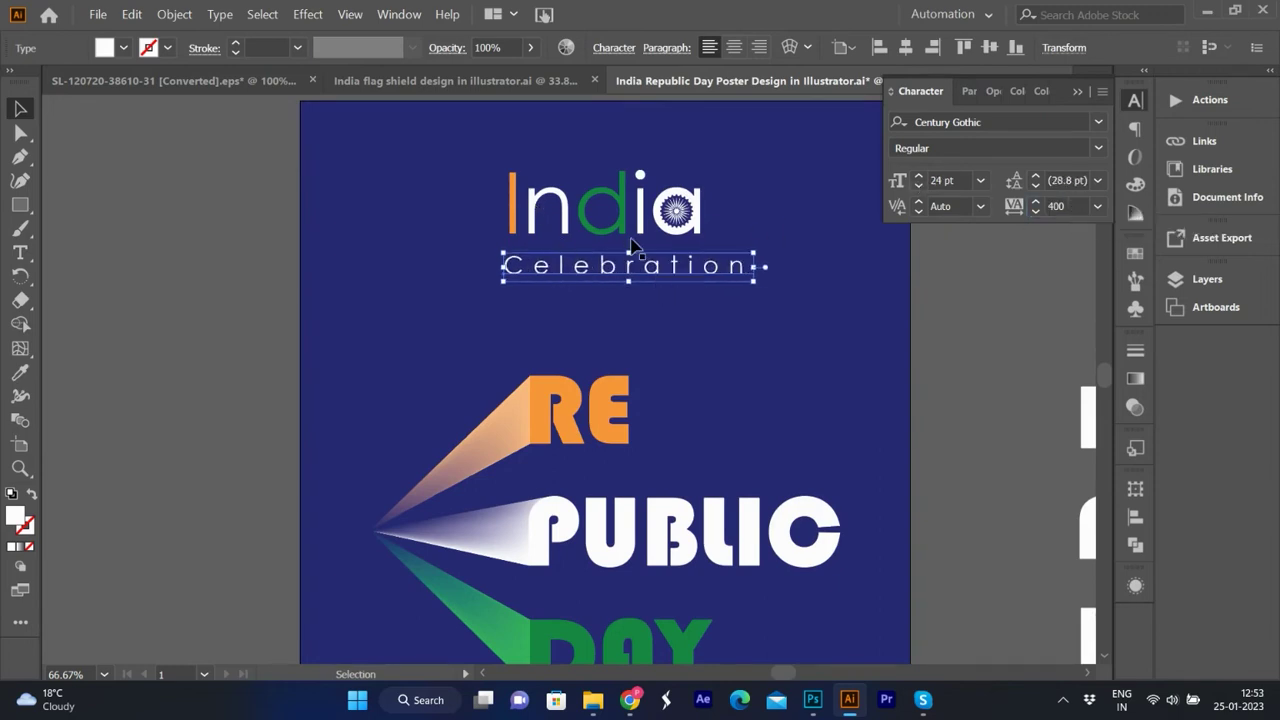
pyautogui.press('Up')
pyautogui.press('Up')
pyautogui.press('Up')
# Select and drag the RE PUBLIC DAY group.
pyautogui.click(609, 331)
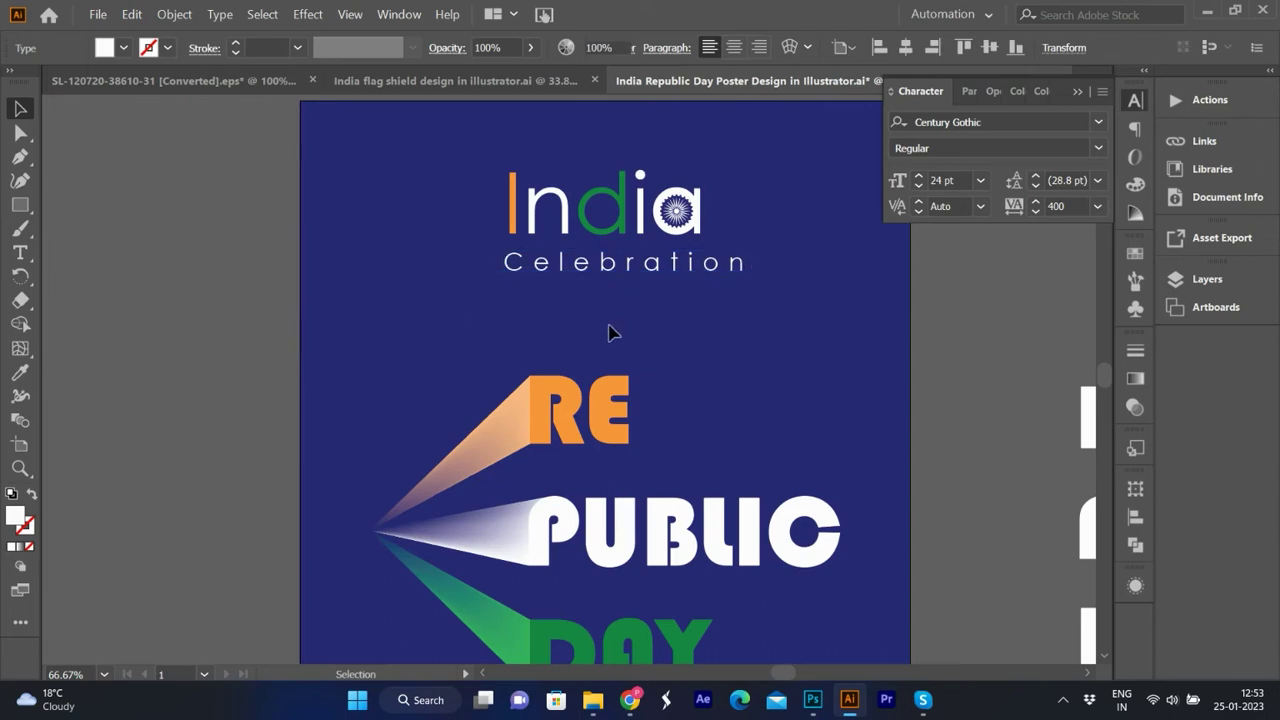
pyautogui.scroll(-3, 569, 311)
pyautogui.moveTo(569, 311); pyautogui.dragTo(197, 269)
# Draw a white bar under Celebration with the Rectangle tool.
pyautogui.moveTo(368, 217); pyautogui.dragTo(400, 237)
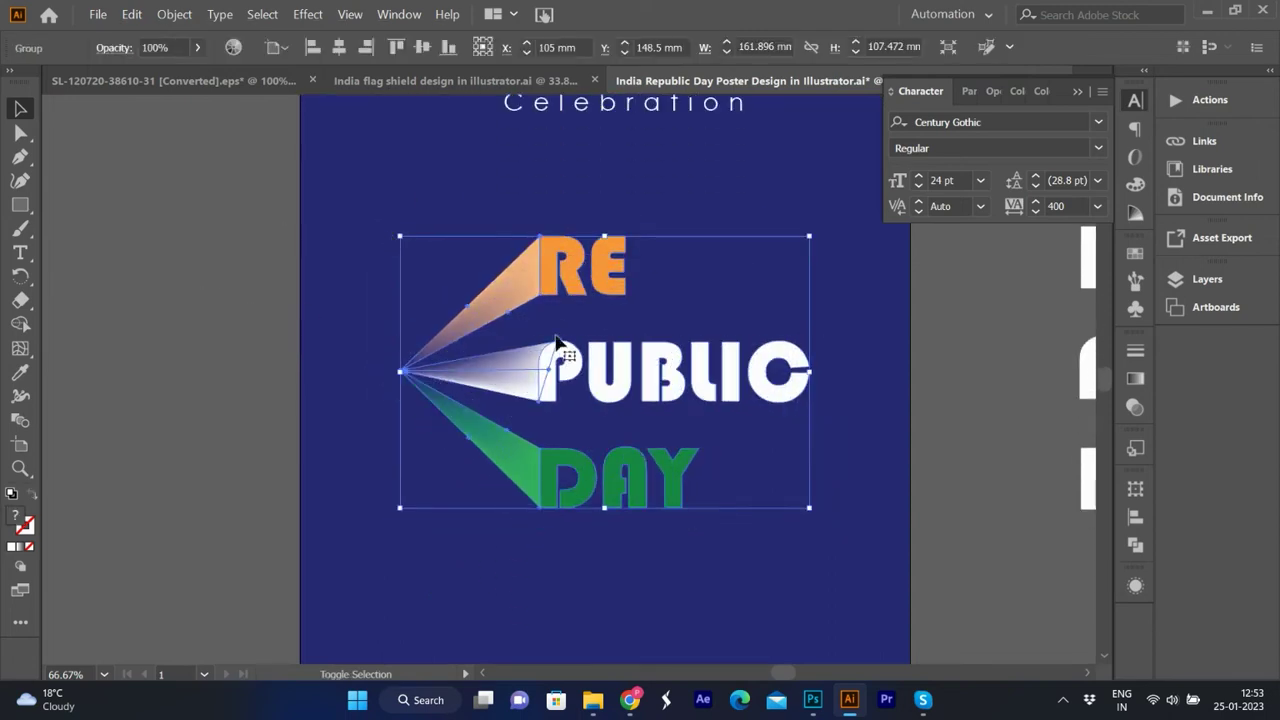
pyautogui.scroll(2, 641, 497)
pyautogui.click(580, 266)
pyautogui.press('m')
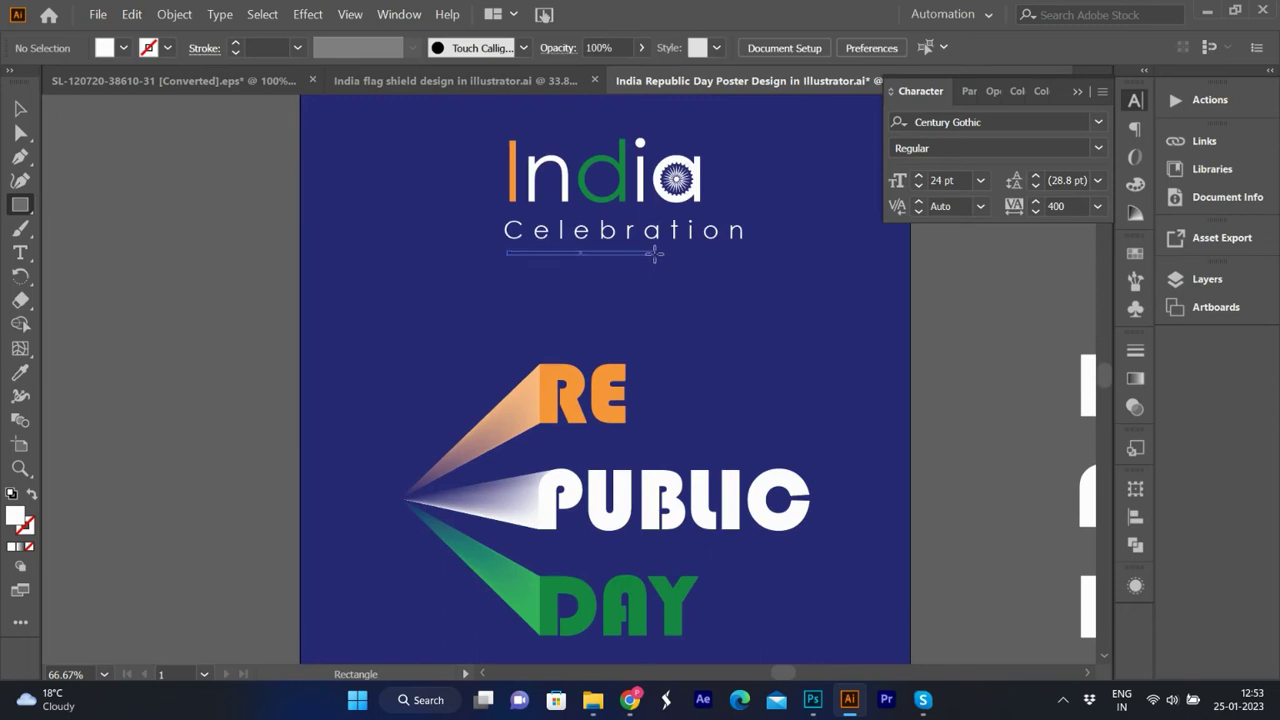
pyautogui.moveTo(654, 253); pyautogui.dragTo(664, 80)
pyautogui.press('v')
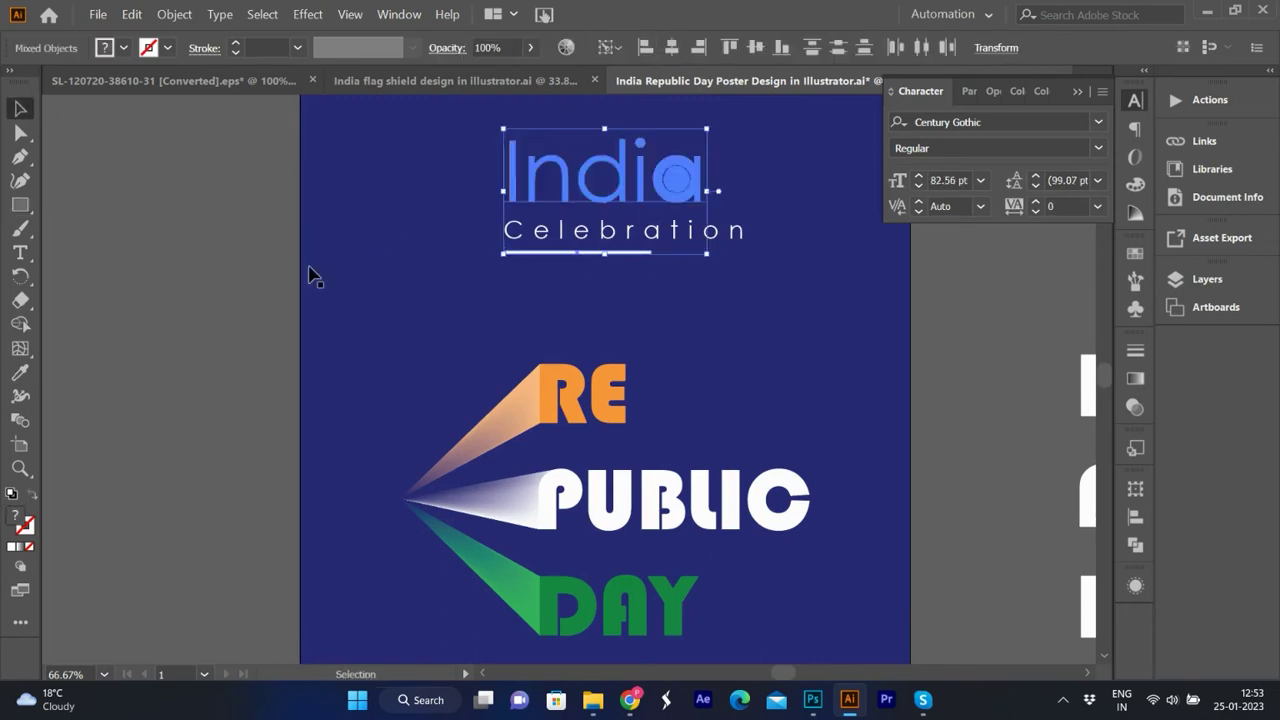
# Make the white bar under Celebration much thinner.
pyautogui.click(309, 276)
pyautogui.keyDown('alt'); pyautogui.scroll(1, 623, 245); pyautogui.keyUp('alt')
pyautogui.click(612, 262)
pyautogui.keyDown('alt'); pyautogui.scroll(4, 558, 265); pyautogui.keyUp('alt')
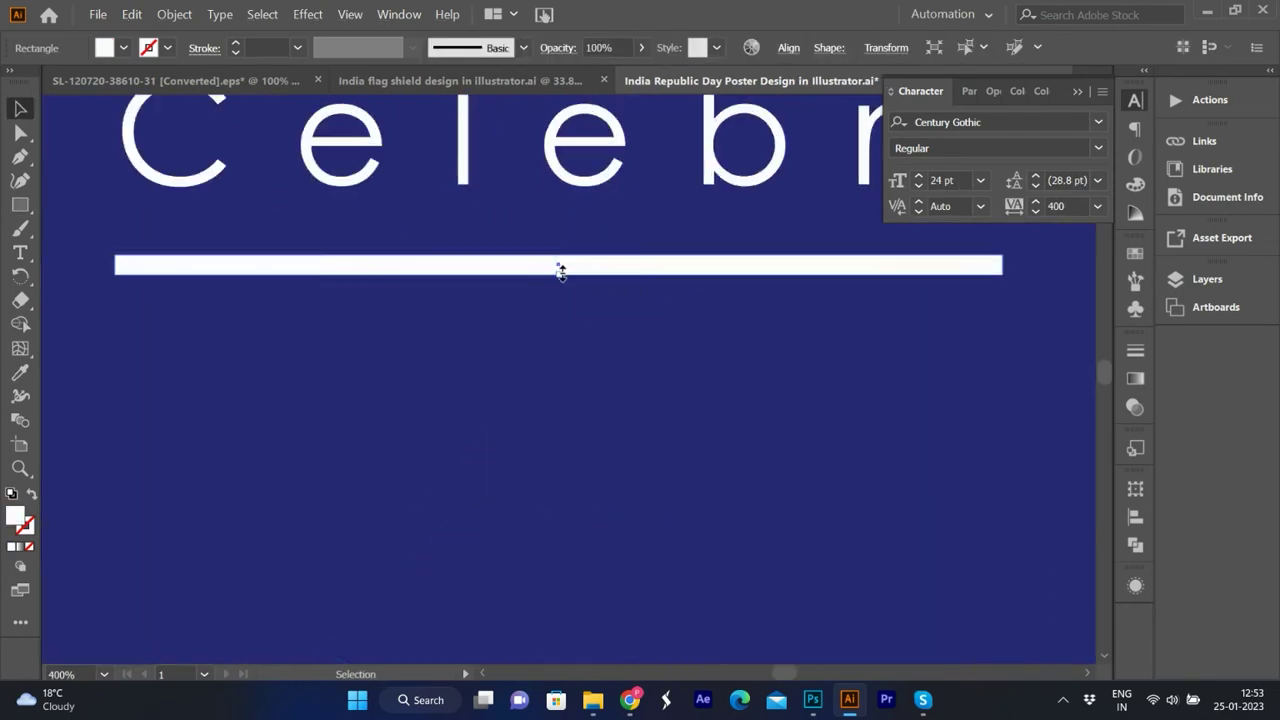
pyautogui.moveTo(560, 271); pyautogui.dragTo(563, 264)
pyautogui.hotkey('ctrl', '0')
pyautogui.click(349, 326)
pyautogui.keyDown('alt'); pyautogui.scroll(3, 560, 292); pyautogui.keyUp('alt')
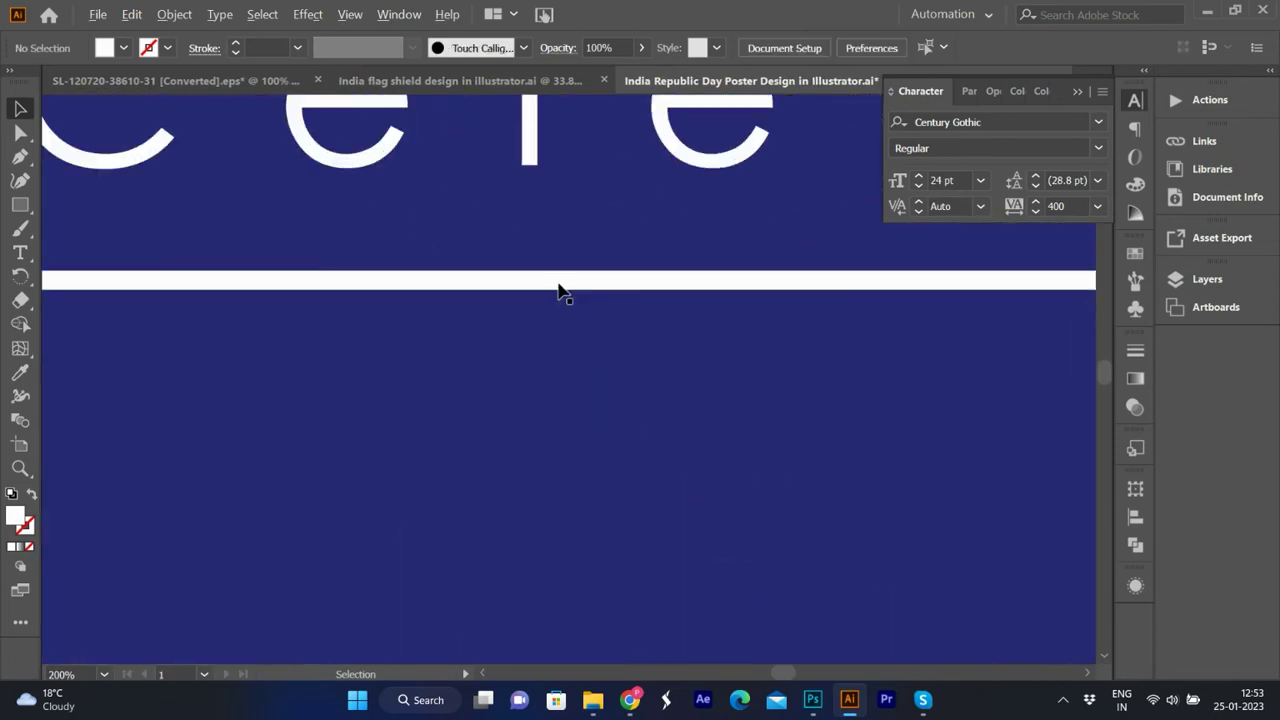
pyautogui.click(560, 291)
pyautogui.moveTo(677, 294)
pyautogui.mouseDown()
pyautogui.moveTo(674, 280)
pyautogui.moveTo(632, 320)
pyautogui.mouseUp()
pyautogui.keyDown('alt'); pyautogui.scroll(-4, 674, 280); pyautogui.keyUp('alt')
pyautogui.click(528, 309)
# Retype the copied Celebration line as 'Poster Design' with 200 letter spacing.
pyautogui.press('t')
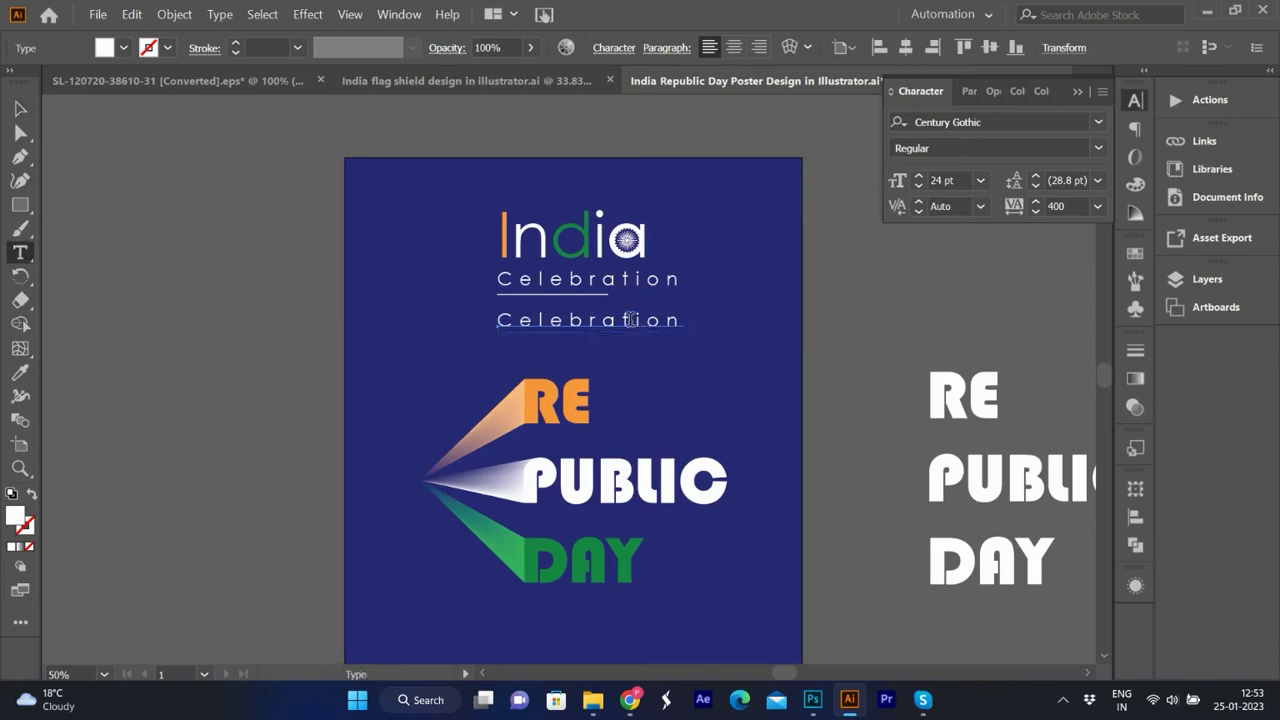
pyautogui.doubleClick(632, 319)
pyautogui.write('Poster Design')
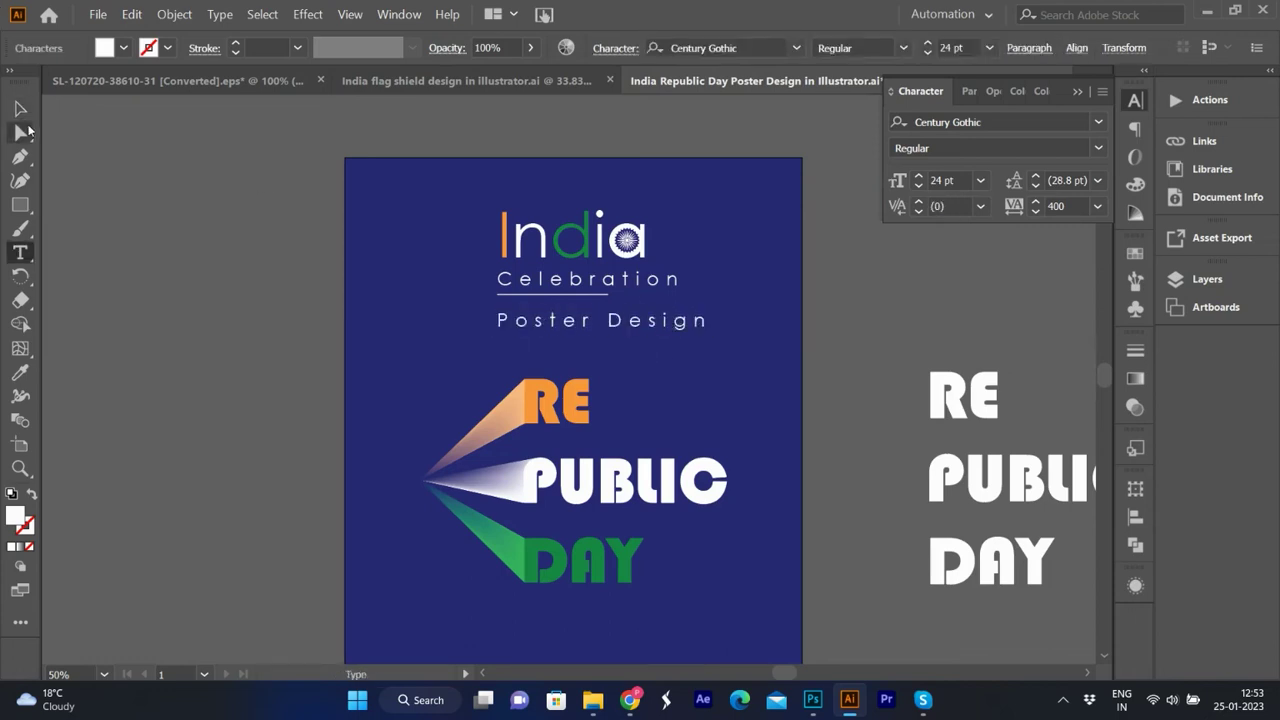
pyautogui.click(20, 108)
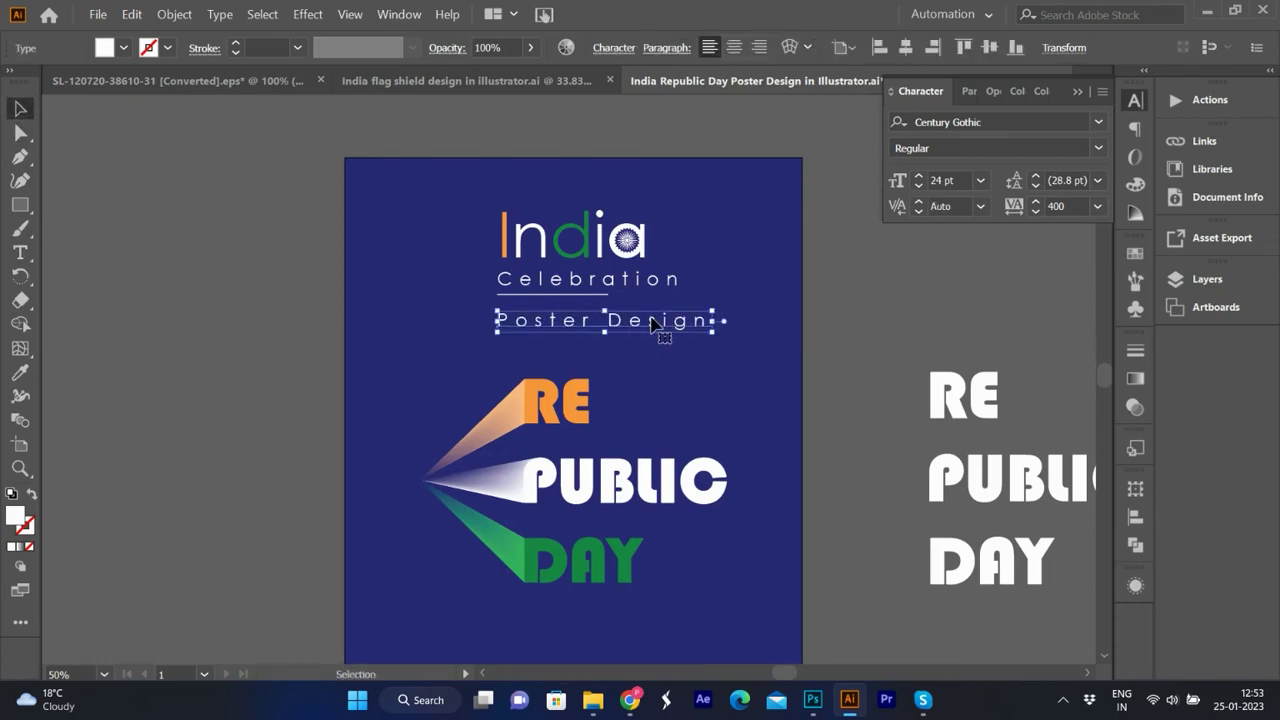
pyautogui.click(1100, 206)
pyautogui.click(1115, 528)
# Bold the word 'Design' and set Poster Design's letter spacing to 300.
pyautogui.press('t')
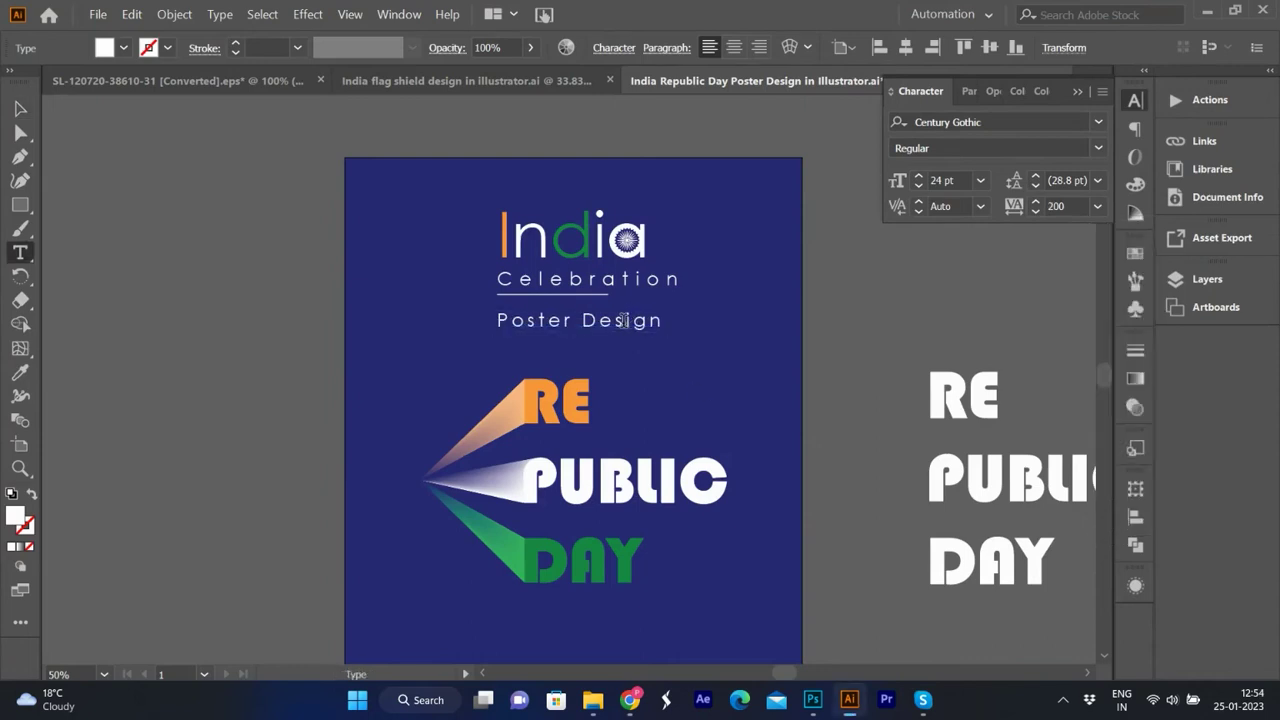
pyautogui.doubleClick(623, 320)
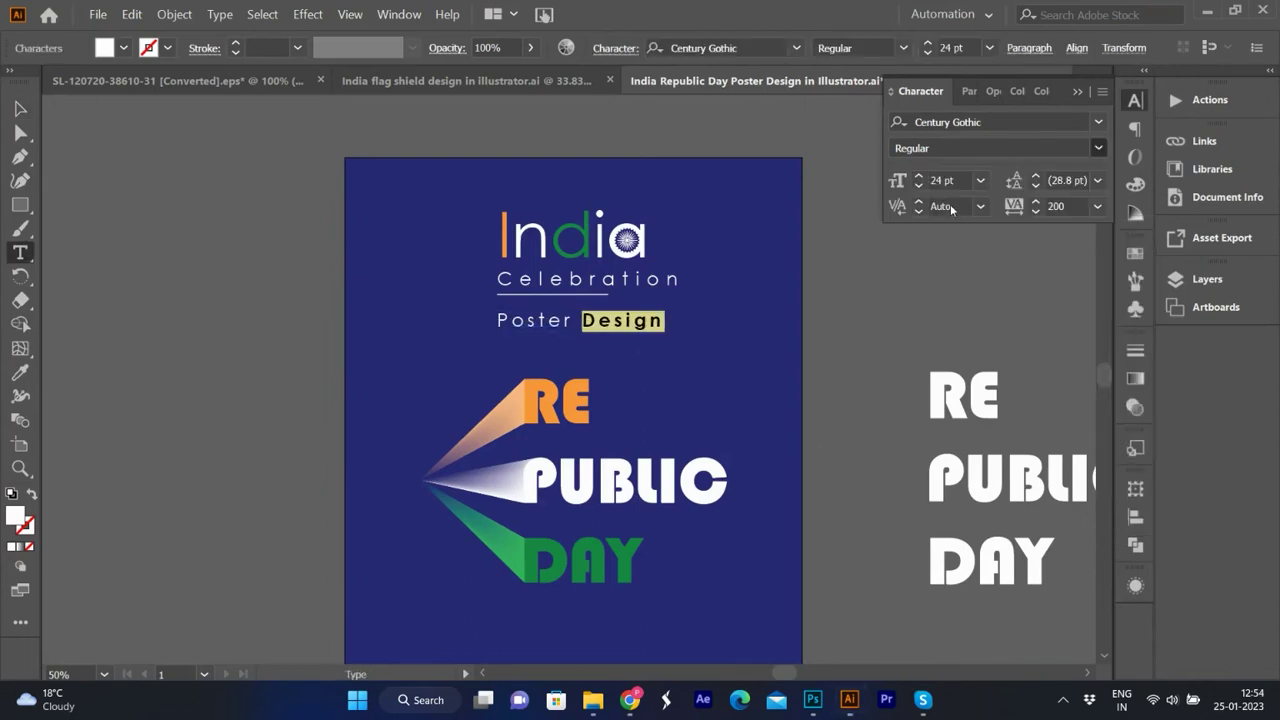
pyautogui.press('Escape')
pyautogui.doubleClick(1071, 206)
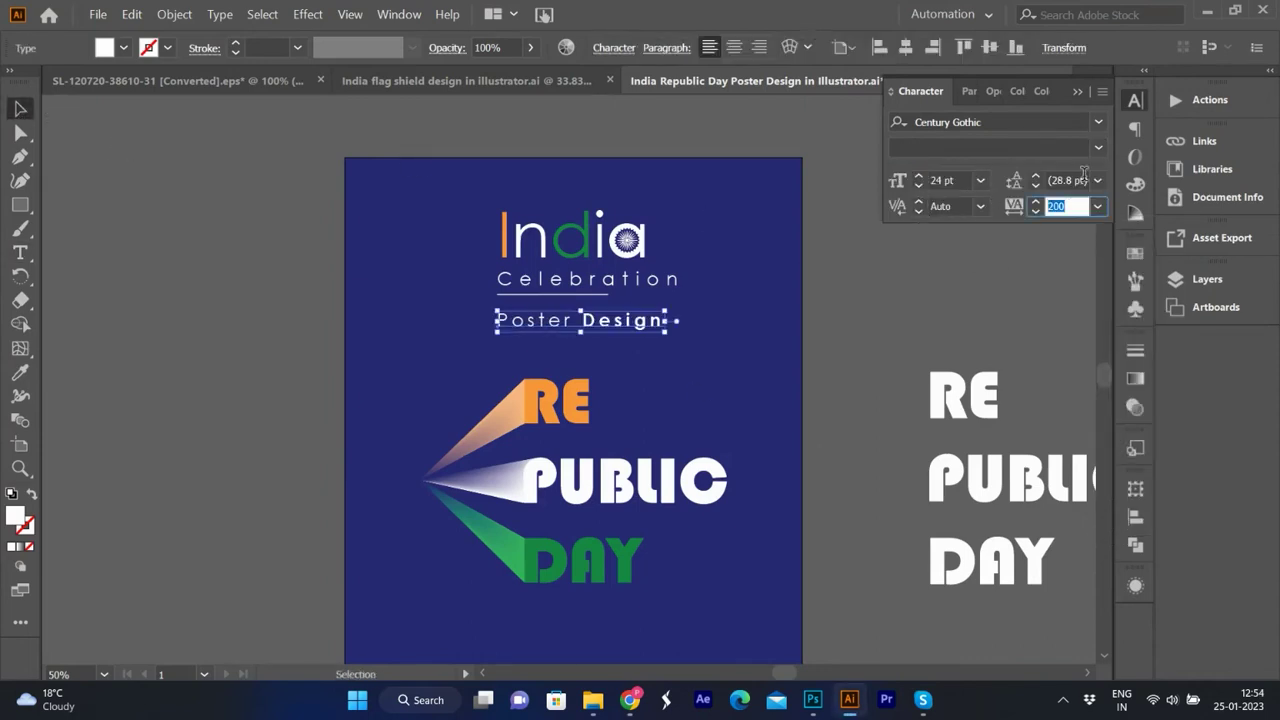
pyautogui.press('BackSpace')
pyautogui.press('Return')
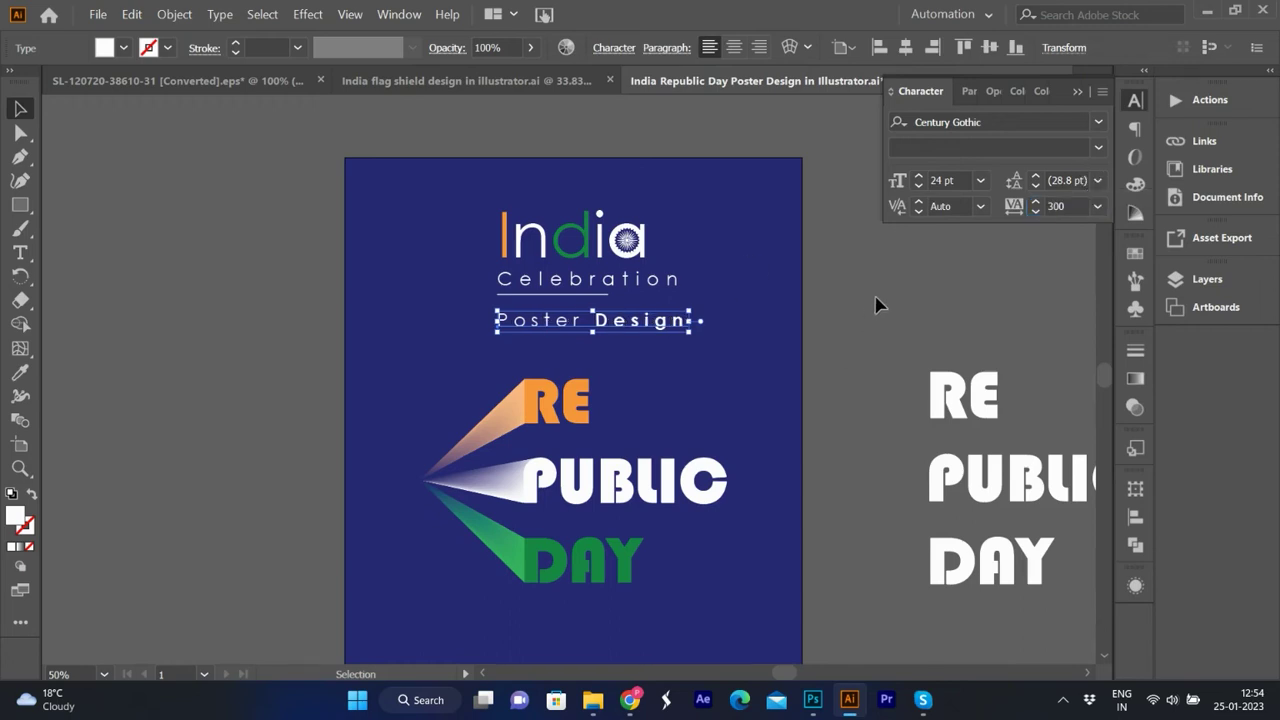
# Tighten Celebration's letter spacing and check the title, text and line selections.
pyautogui.click(575, 280)
pyautogui.click(1037, 211)
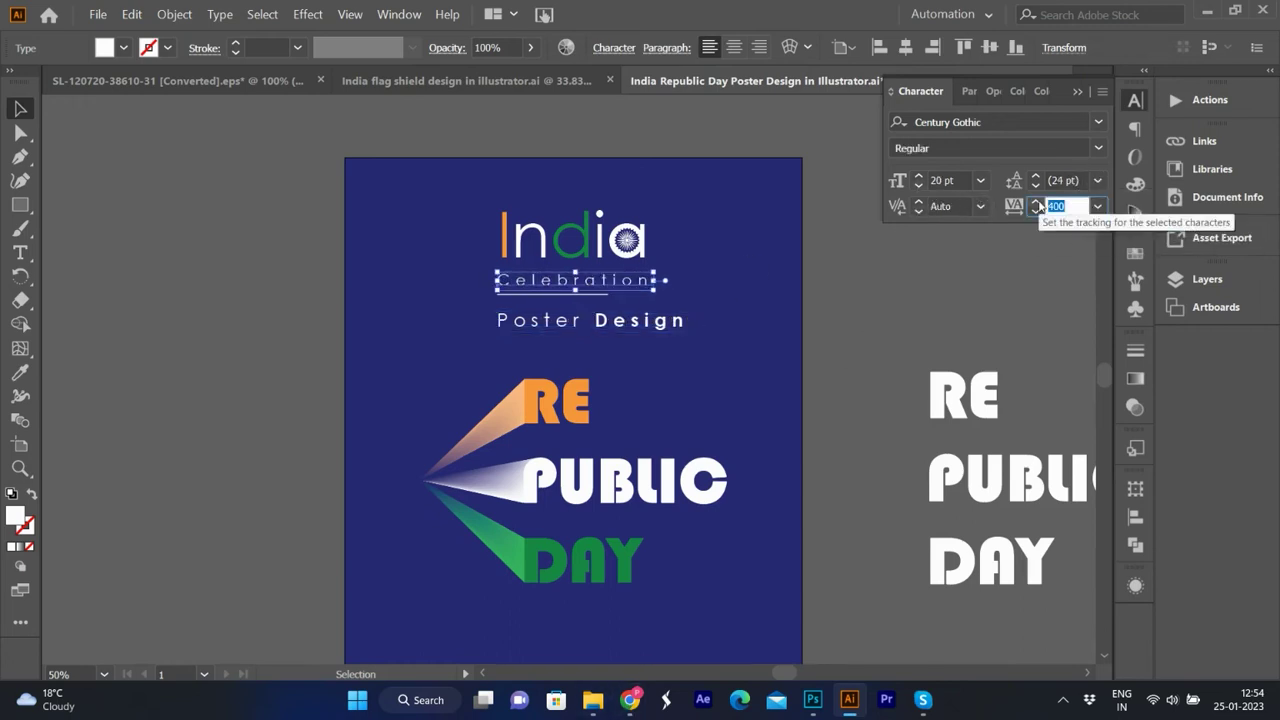
pyautogui.click(837, 334)
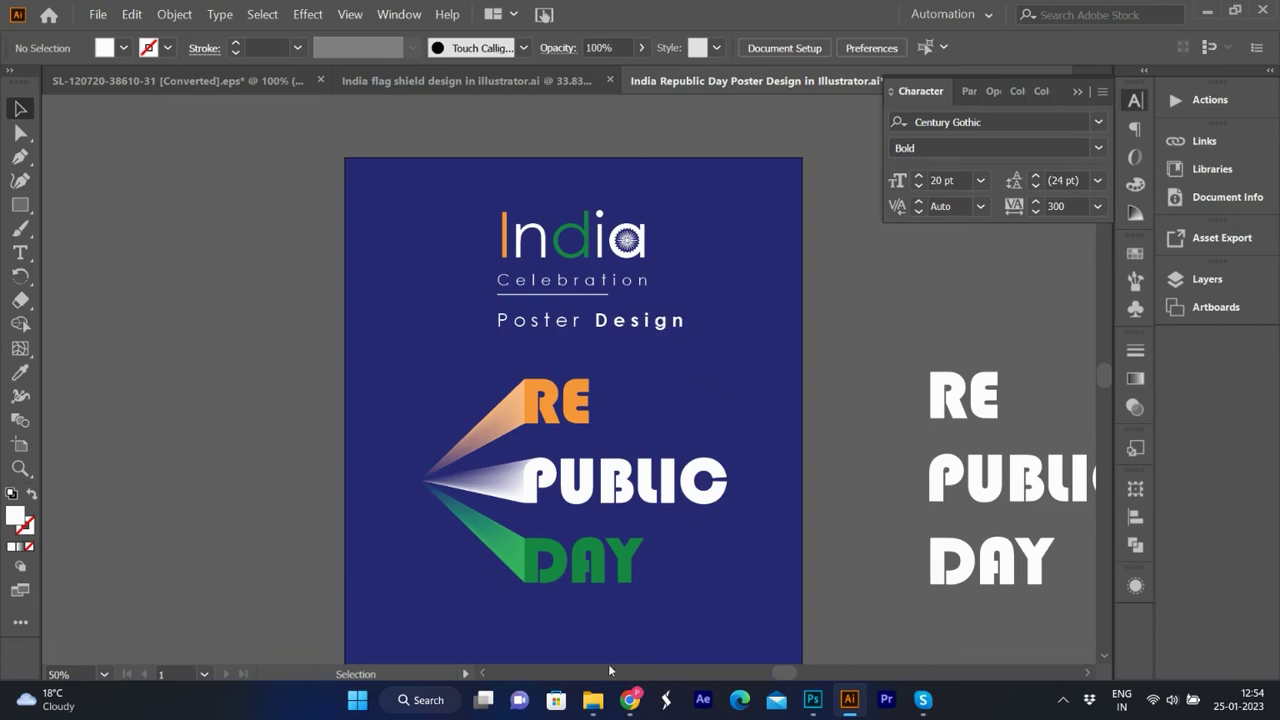
pyautogui.click(570, 240)
pyautogui.click(886, 297)
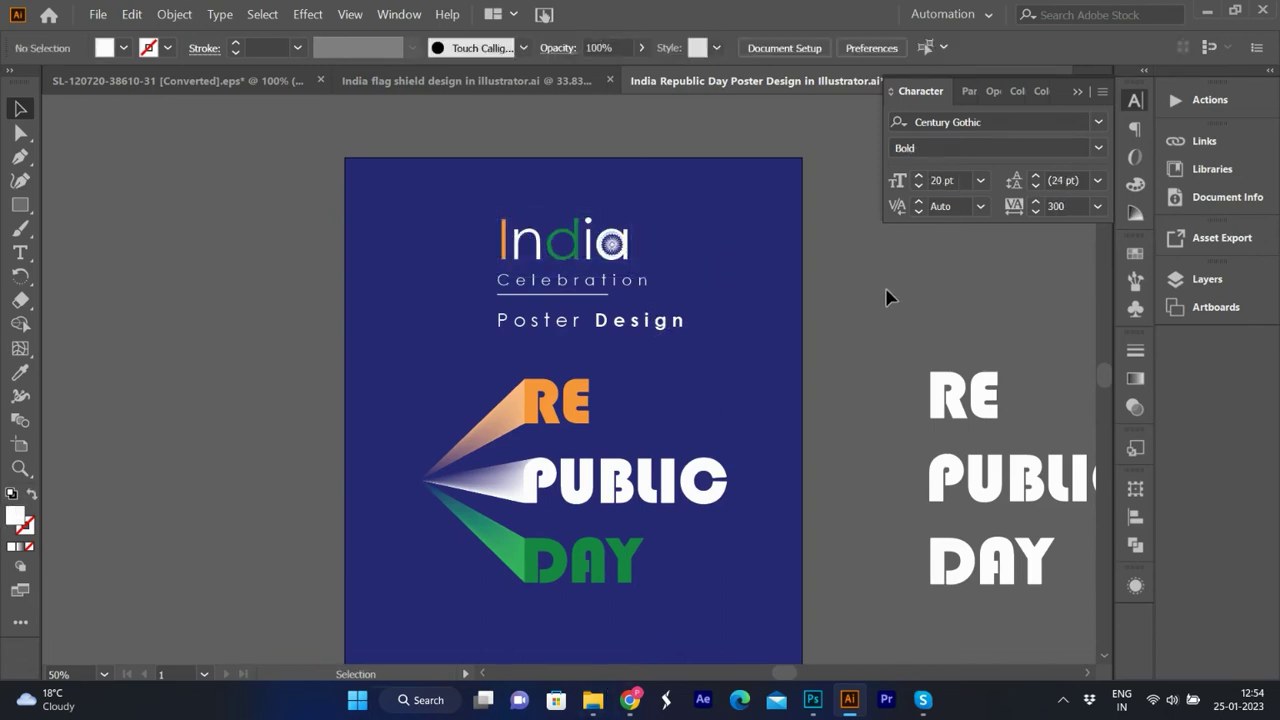
pyautogui.click(597, 287)
pyautogui.click(597, 291)
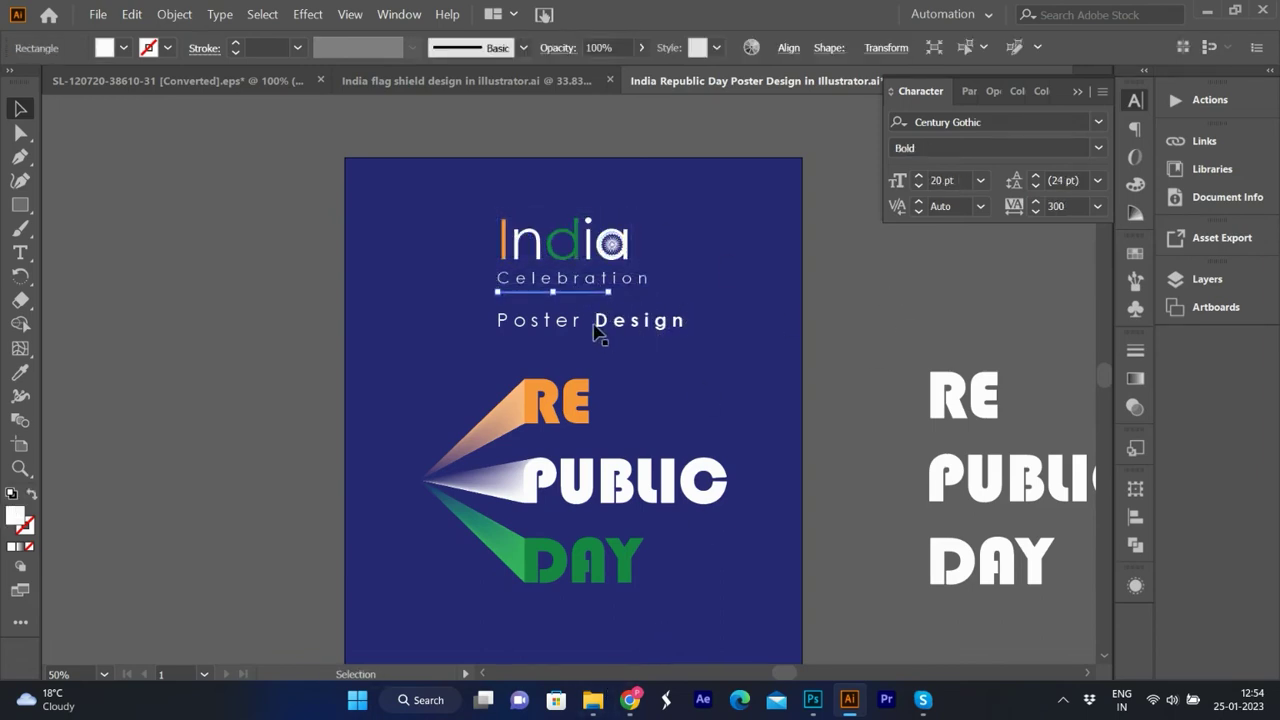
pyautogui.click(831, 289)
# Shift the India, Celebration and Poster Design group slightly left.
pyautogui.keyDown('alt'); pyautogui.scroll(-2, 510, 262); pyautogui.keyUp('alt')
pyautogui.moveTo(678, 337); pyautogui.dragTo(666, 280)
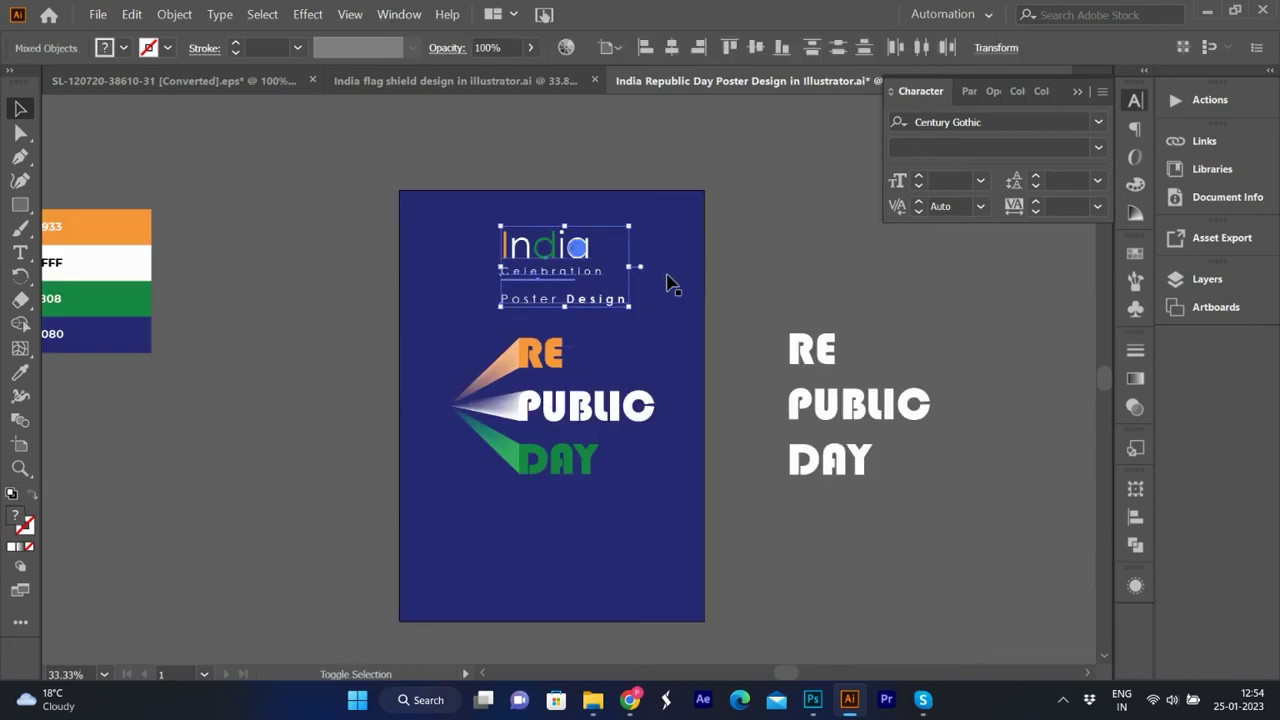
pyautogui.moveTo(560, 250); pyautogui.dragTo(547, 250)
pyautogui.click(548, 324)
# Place a copy of the Poster Design text below DAY.
pyautogui.press('a')
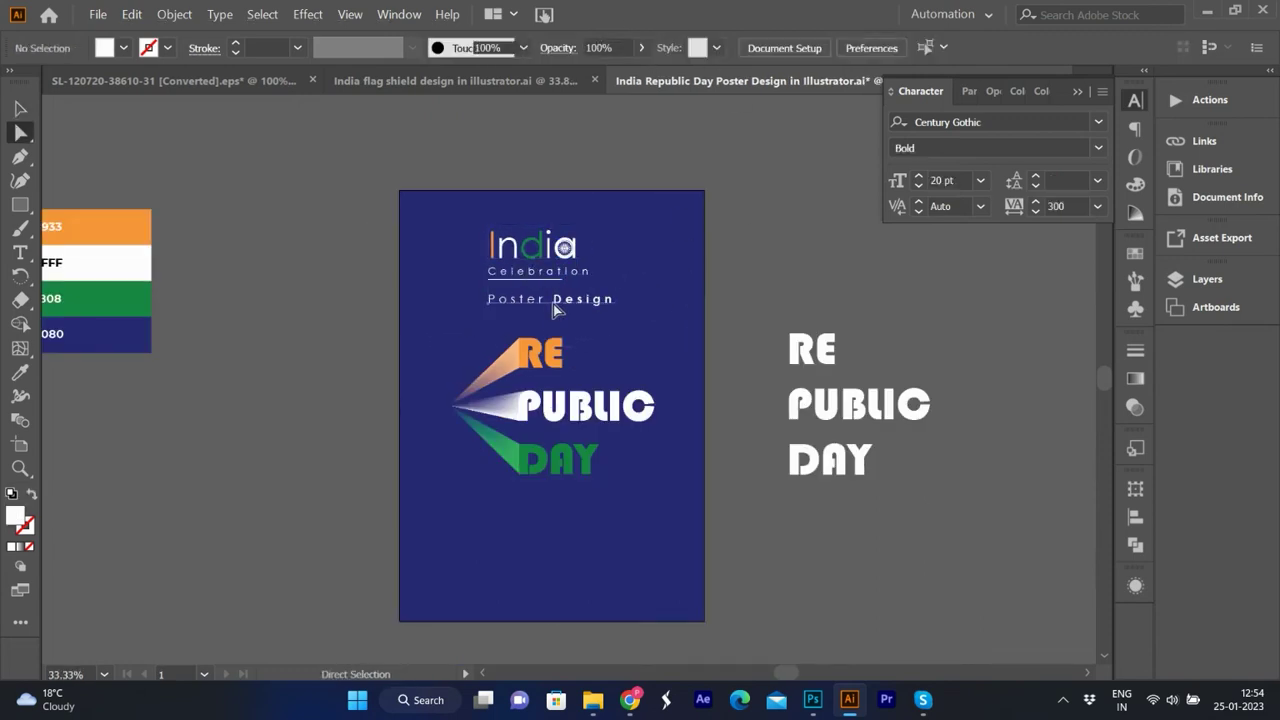
pyautogui.click(553, 304)
pyautogui.click(776, 223)
pyautogui.press('v')
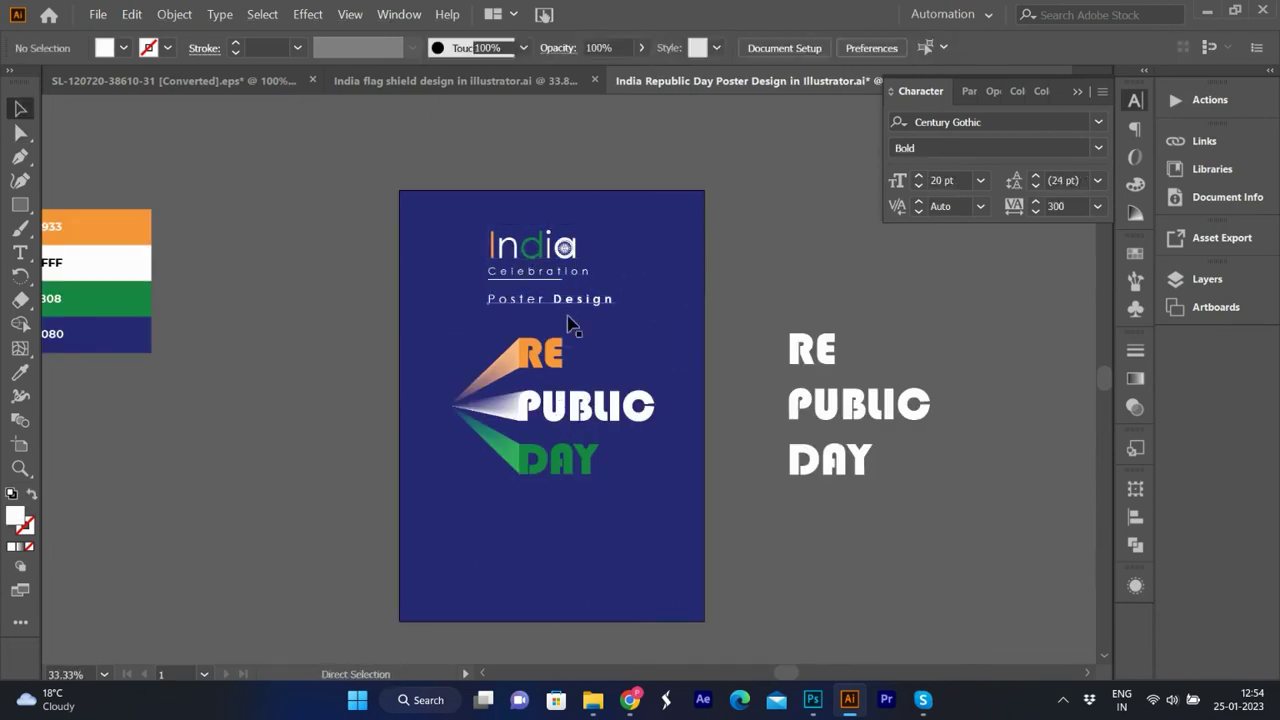
pyautogui.keyDown('alt'); pyautogui.moveTo(568, 300); pyautogui.dragTo(568, 512); pyautogui.keyUp('alt')
# Replace the copied text below DAY with '26th'.
pyautogui.scroll(1, 518, 551)
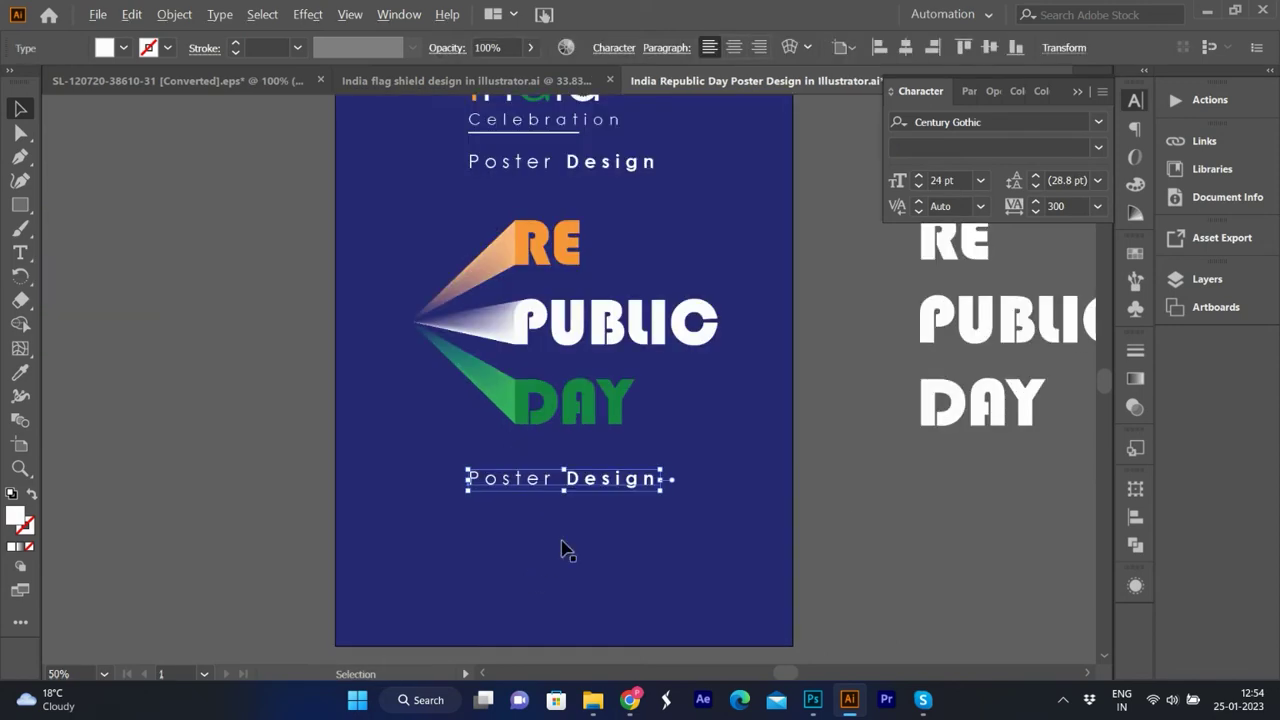
pyautogui.doubleClick(549, 479)
pyautogui.doubleClick(546, 478)
pyautogui.press('BackSpace')
pyautogui.doubleClick(565, 477)
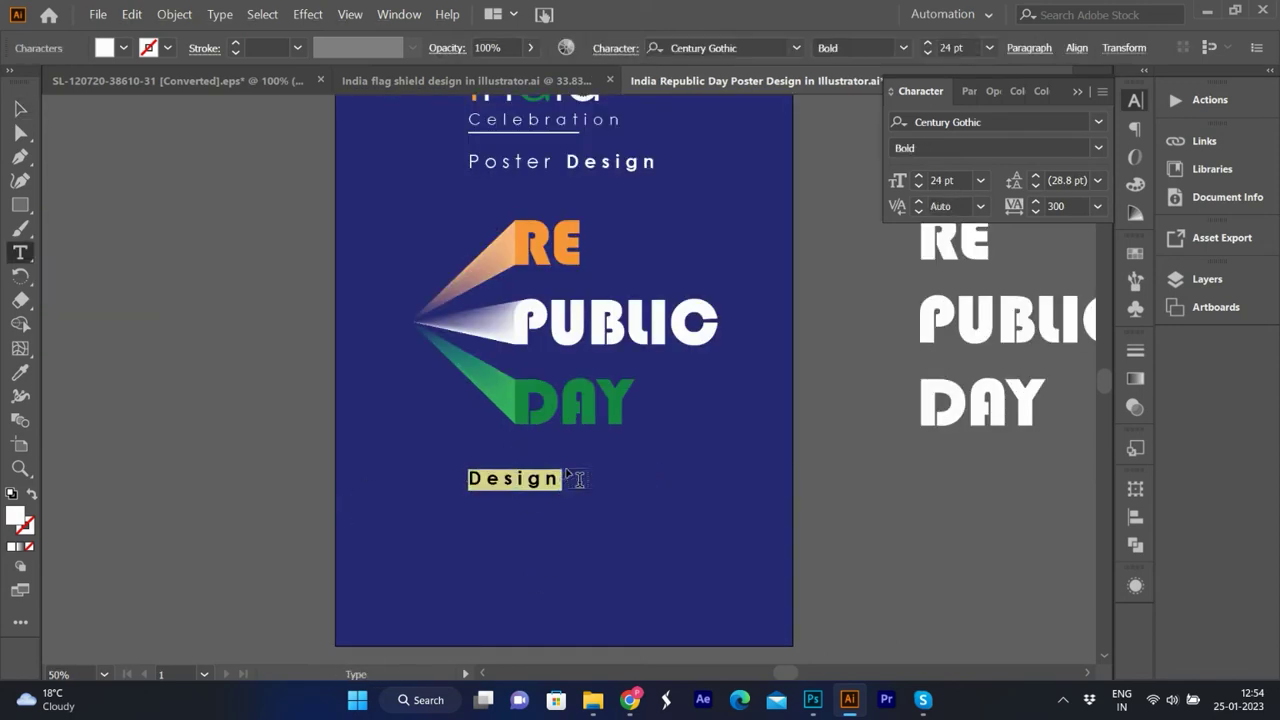
pyautogui.write('26th')
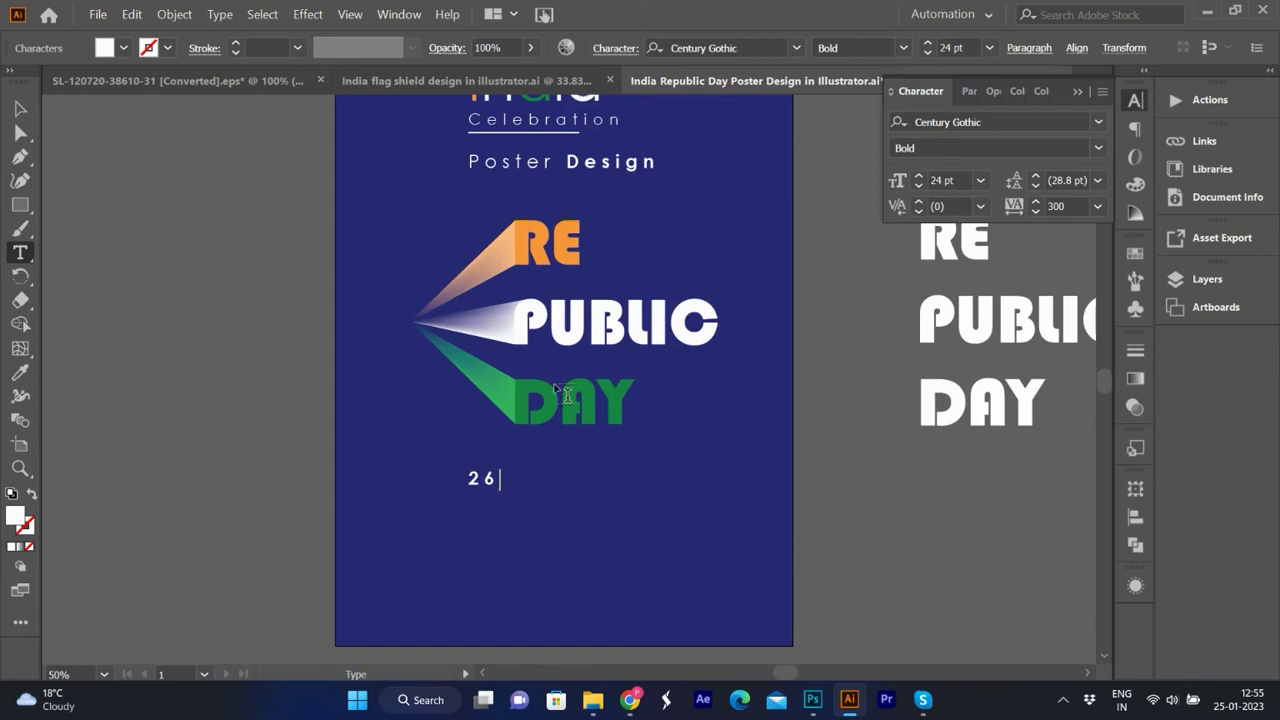
# Make 'th' superscript and finish editing the 26th date text.
pyautogui.click(615, 48)
pyautogui.click(510, 258)
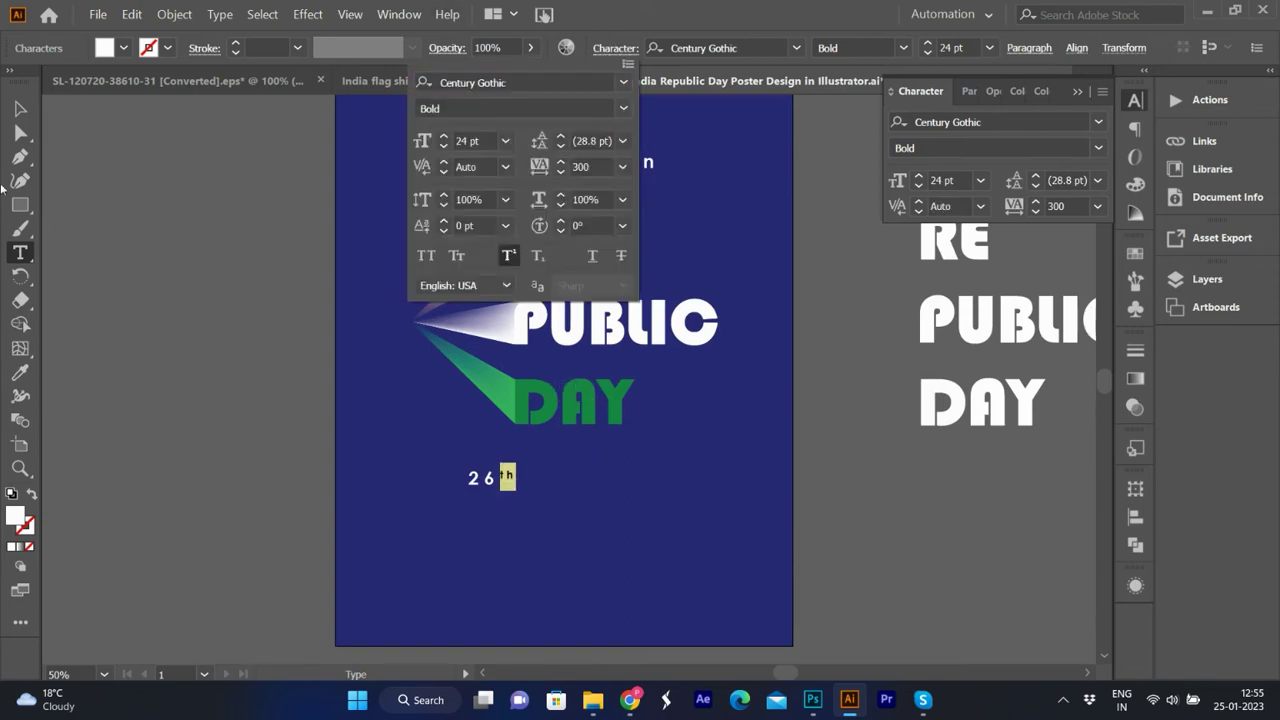
pyautogui.press('Escape')
pyautogui.hotkey('ctrl', 'shift', 'a')
pyautogui.press('v')
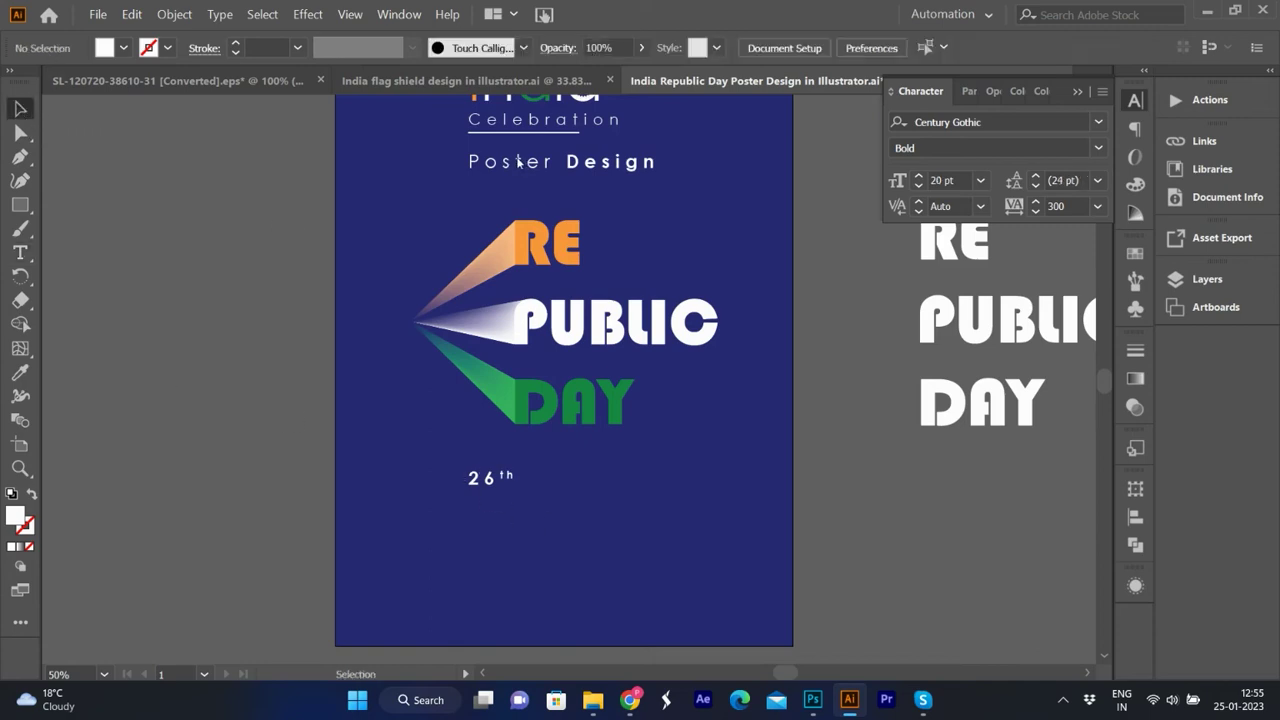
pyautogui.click(490, 488)
# Duplicate the '26th' line just below it and retype the copy as 'January'.
pyautogui.moveTo(490, 488); pyautogui.dragTo(495, 513)
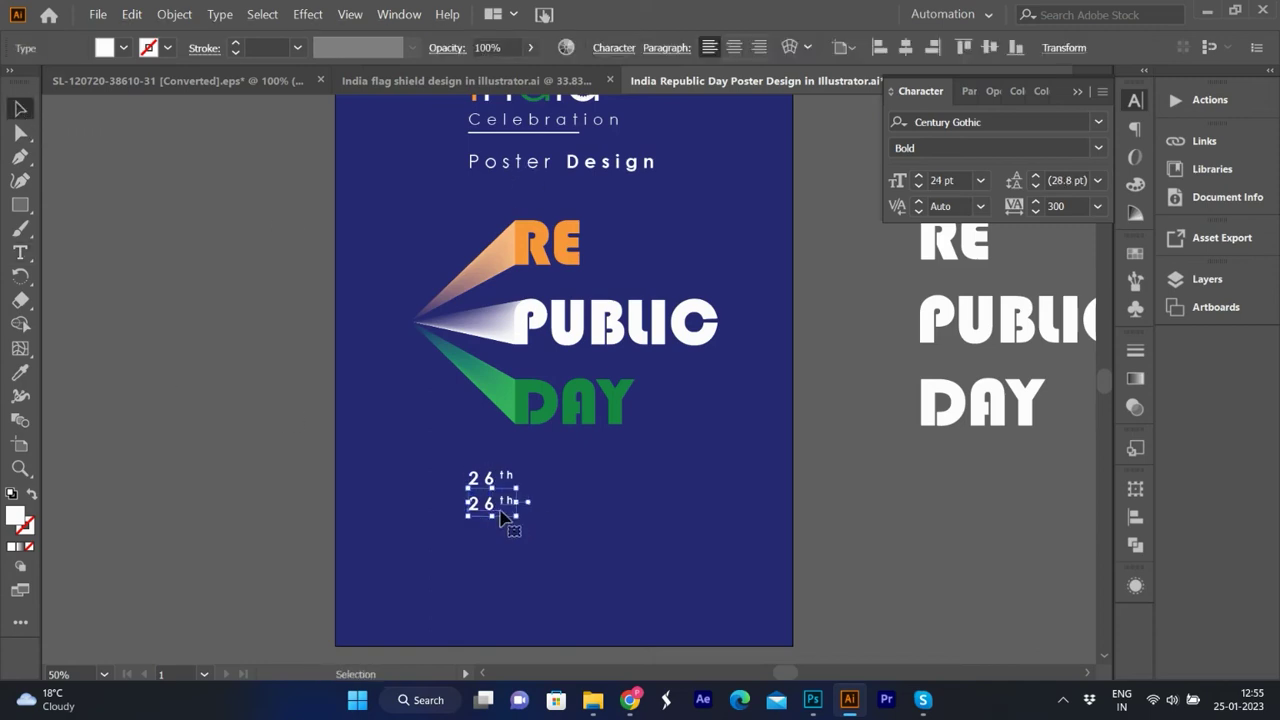
pyautogui.doubleClick(503, 502)
pyautogui.write('January')
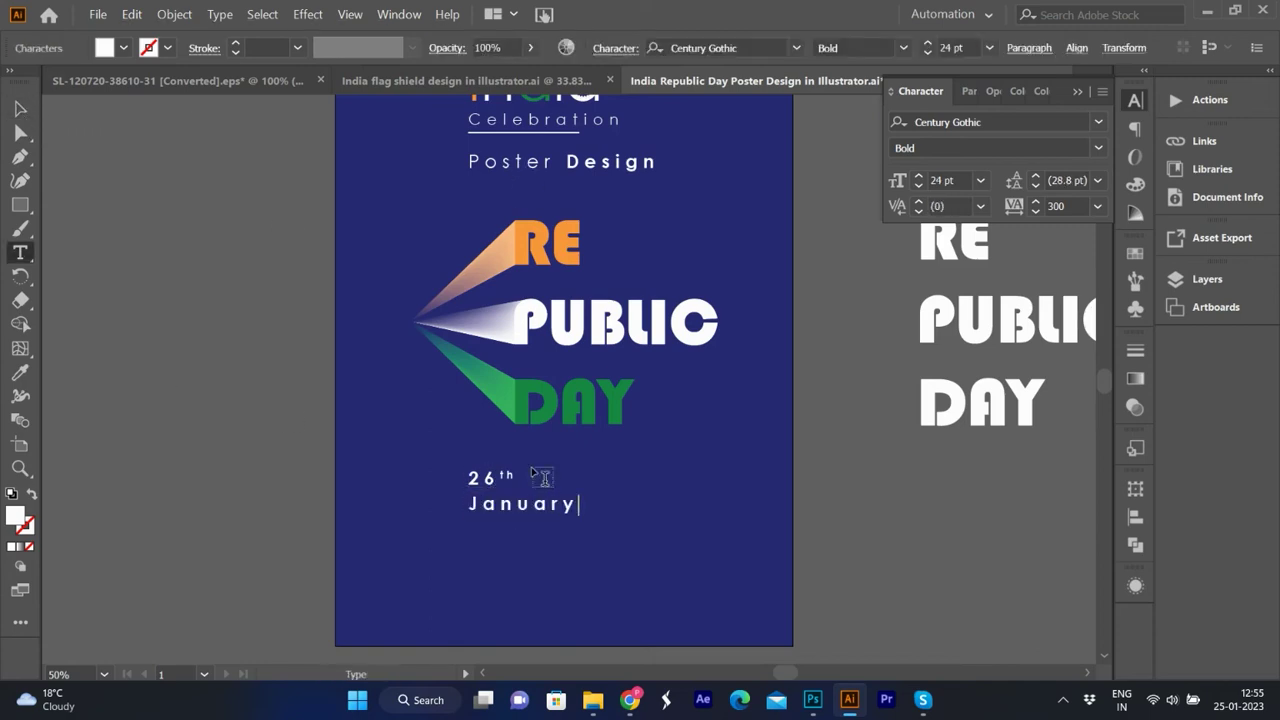
# Set 'January' to Century Gothic Regular with tracking 0.
pyautogui.click(21, 108)
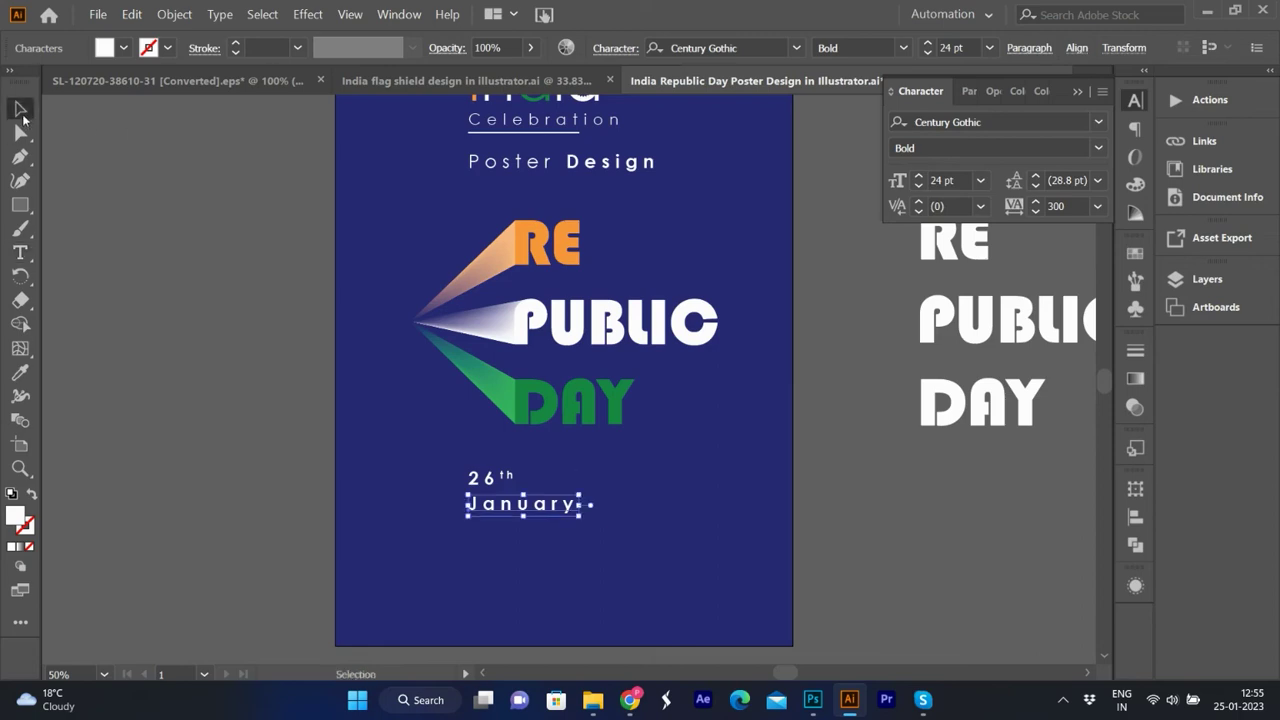
pyautogui.click(1098, 148)
pyautogui.click(930, 170)
pyautogui.click(1098, 206)
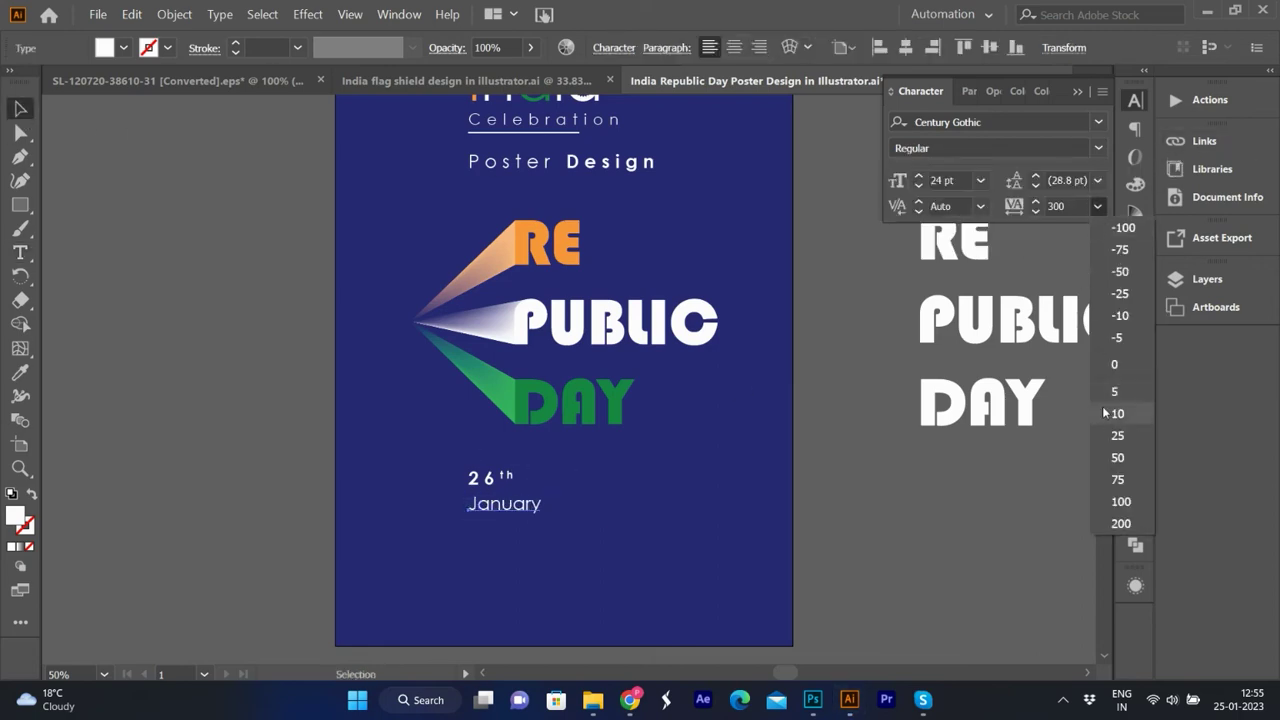
pyautogui.click(1115, 367)
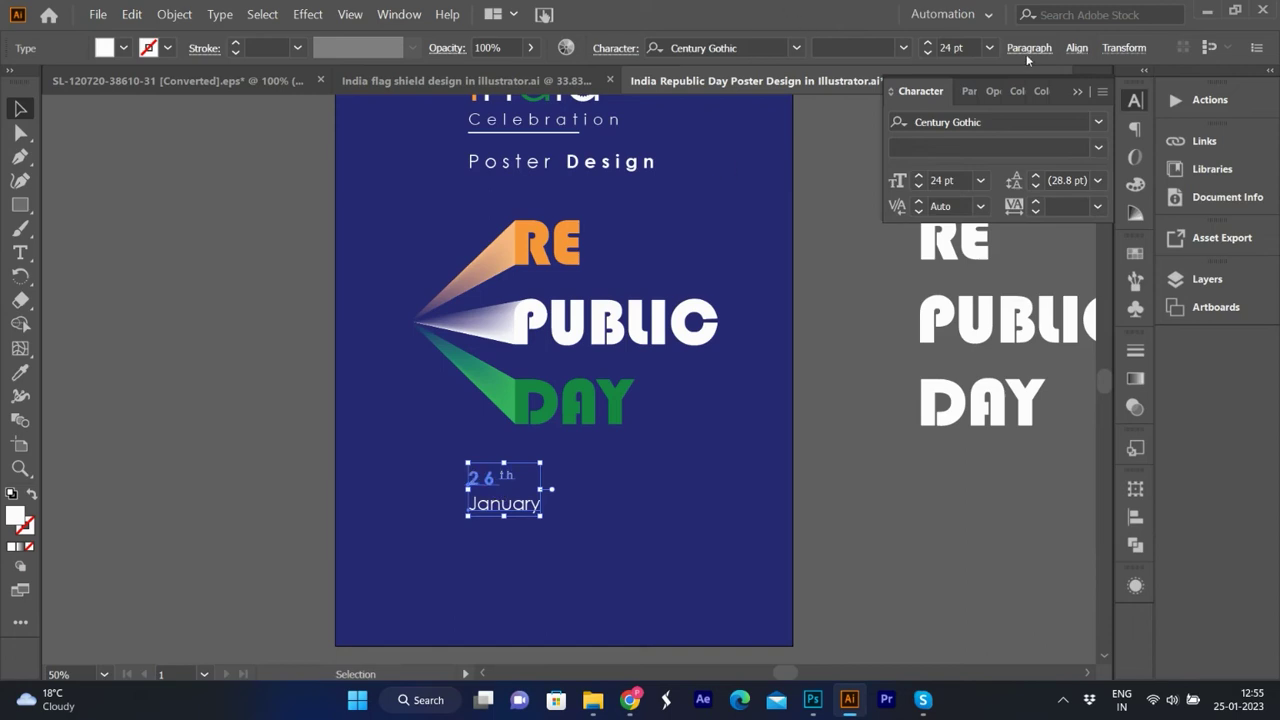
pyautogui.click(1026, 48)
pyautogui.click(850, 589)
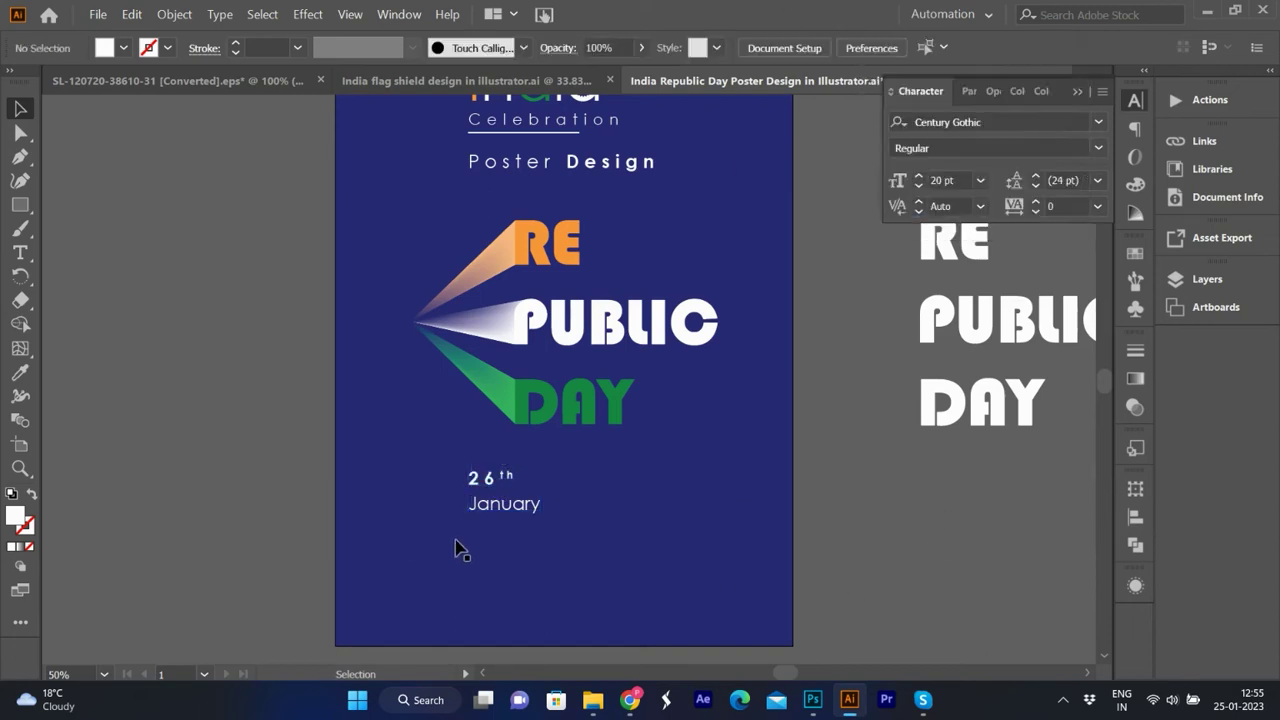
# Draw a thin line under 'January' and select it together with the date text.
pyautogui.click(533, 139)
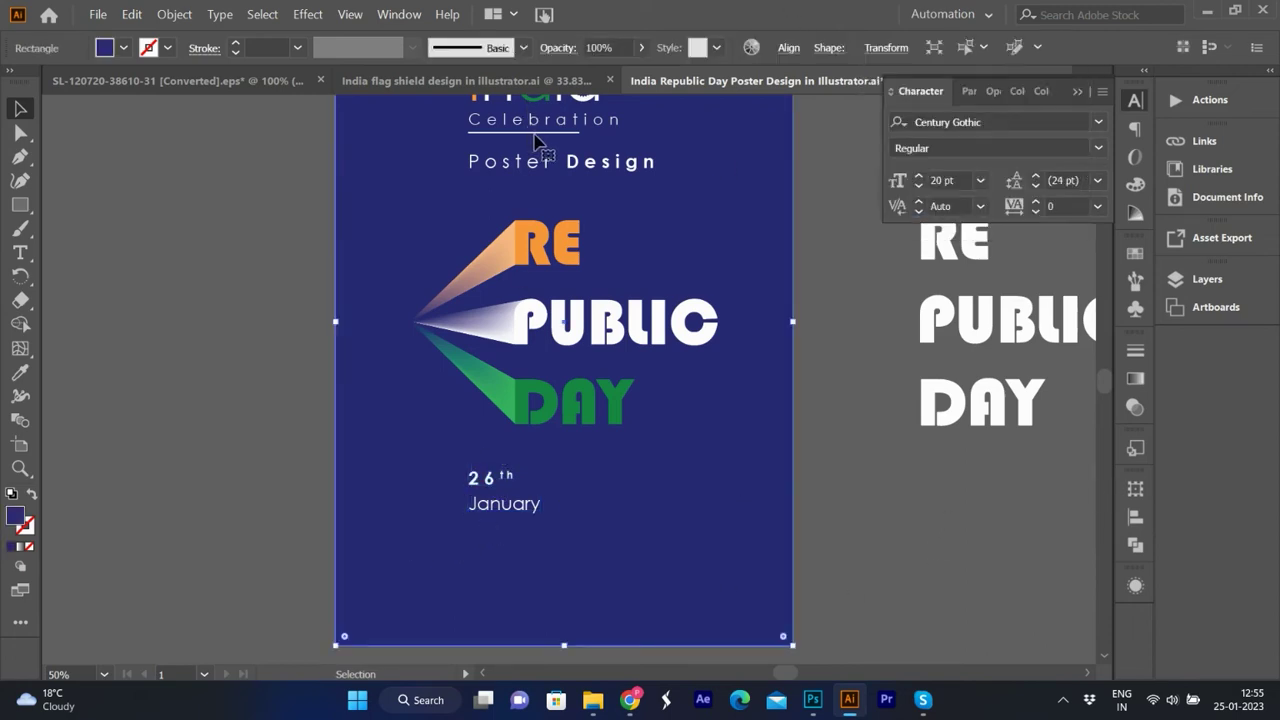
pyautogui.doubleClick(535, 140)
pyautogui.doubleClick(887, 495)
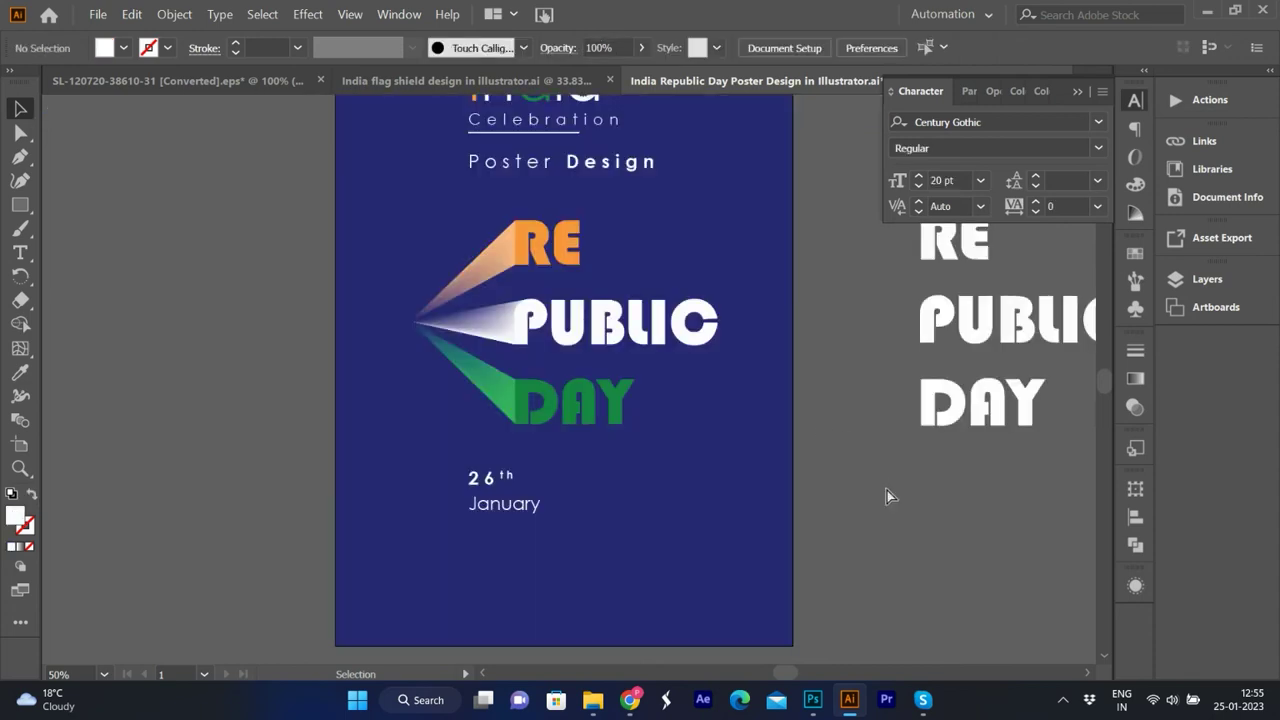
pyautogui.moveTo(570, 378)
pyautogui.mouseDown()
pyautogui.moveTo(512, 535)
pyautogui.moveTo(505, 520)
pyautogui.mouseUp()
pyautogui.keyDown('shift'); pyautogui.click(488, 485); pyautogui.keyUp('shift')
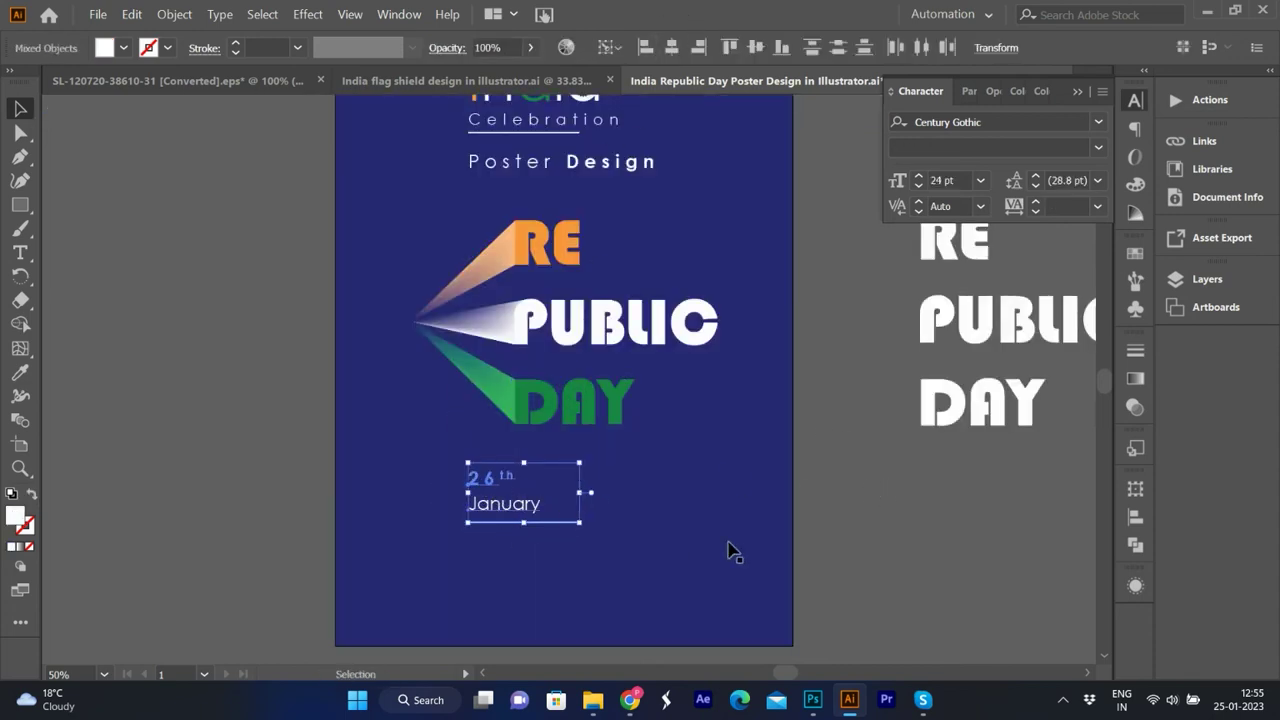
# Copy 'January' to its right and retype the copy as '2022'.
pyautogui.click(911, 517)
pyautogui.moveTo(520, 505); pyautogui.dragTo(638, 512)
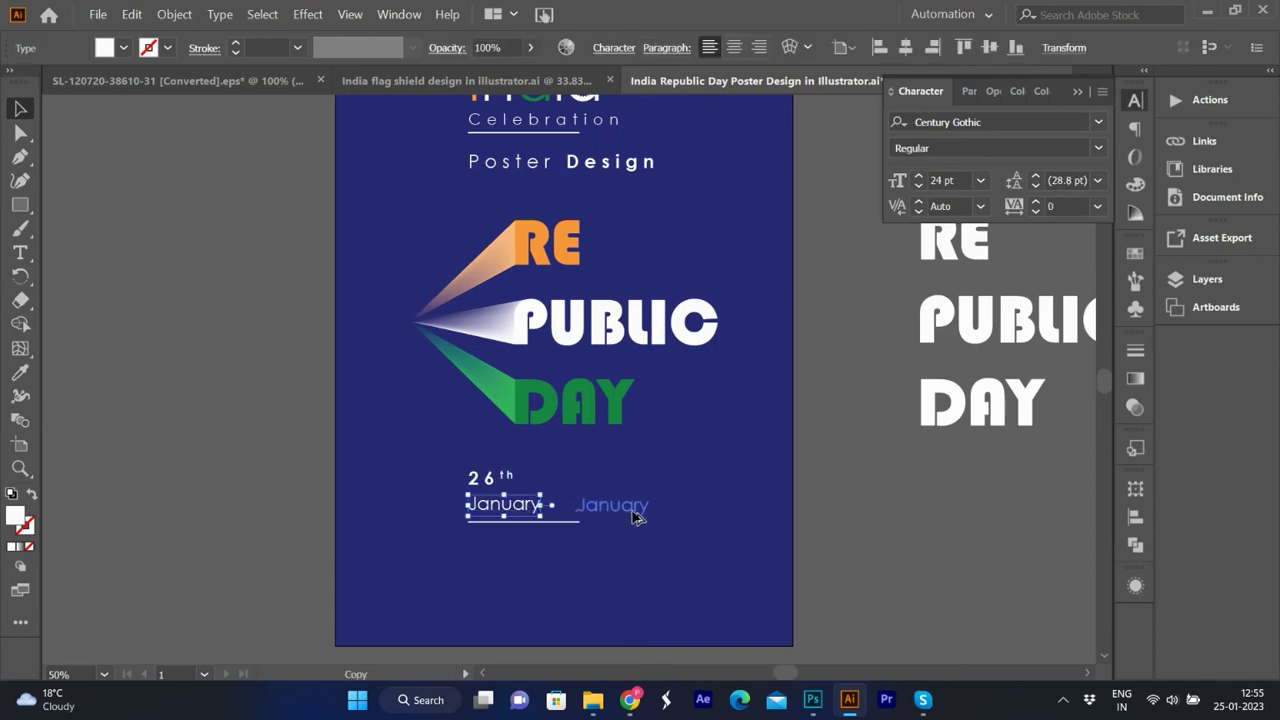
pyautogui.doubleClick(620, 510)
pyautogui.write('2020')
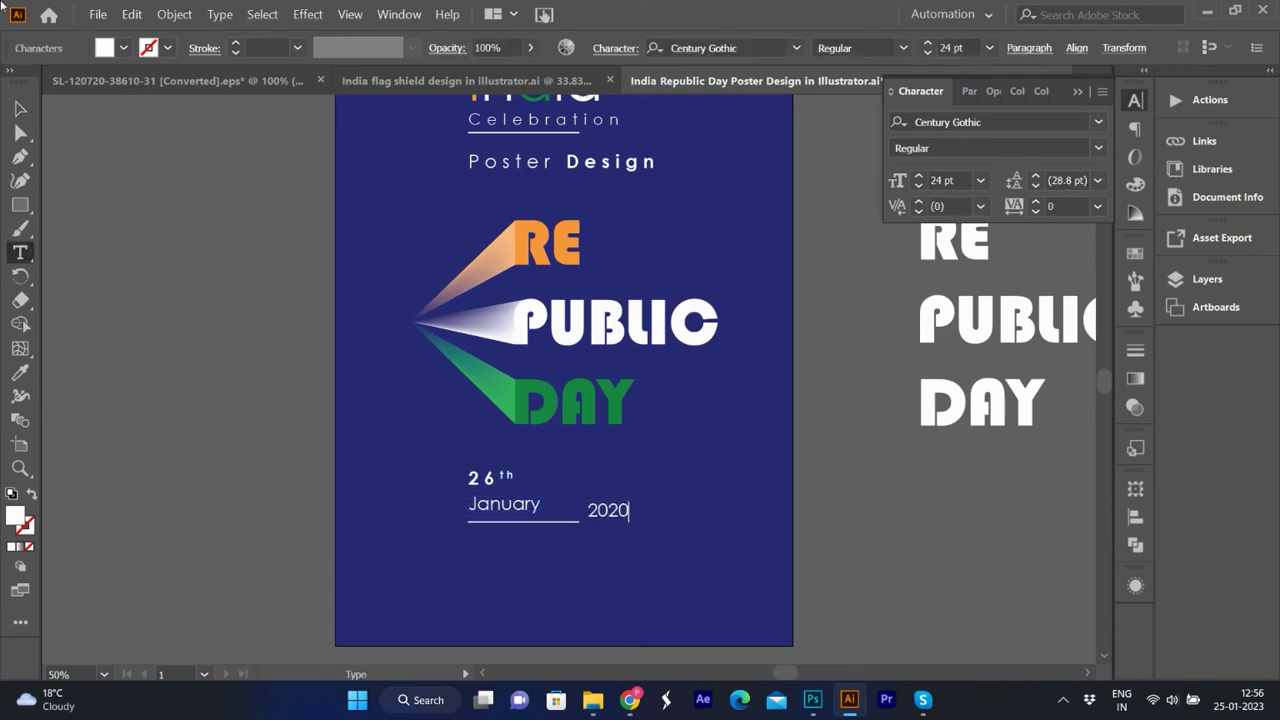
pyautogui.press('Escape')
# Make '2022' Century Gothic Bold at about 42 pt, aligned beside 'January'.
pyautogui.click(1097, 206)
pyautogui.click(1094, 237)
pyautogui.click(1098, 148)
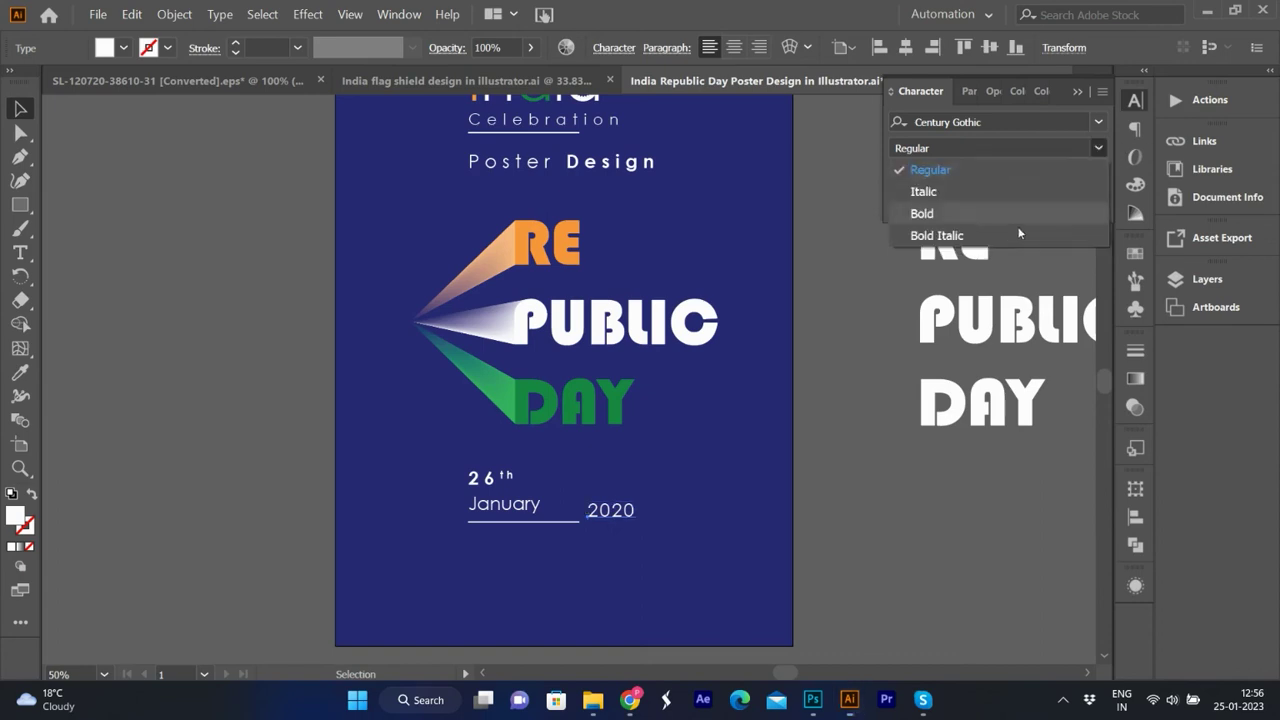
pyautogui.click(922, 213)
pyautogui.moveTo(646, 500); pyautogui.dragTo(672, 488)
pyautogui.write('t')
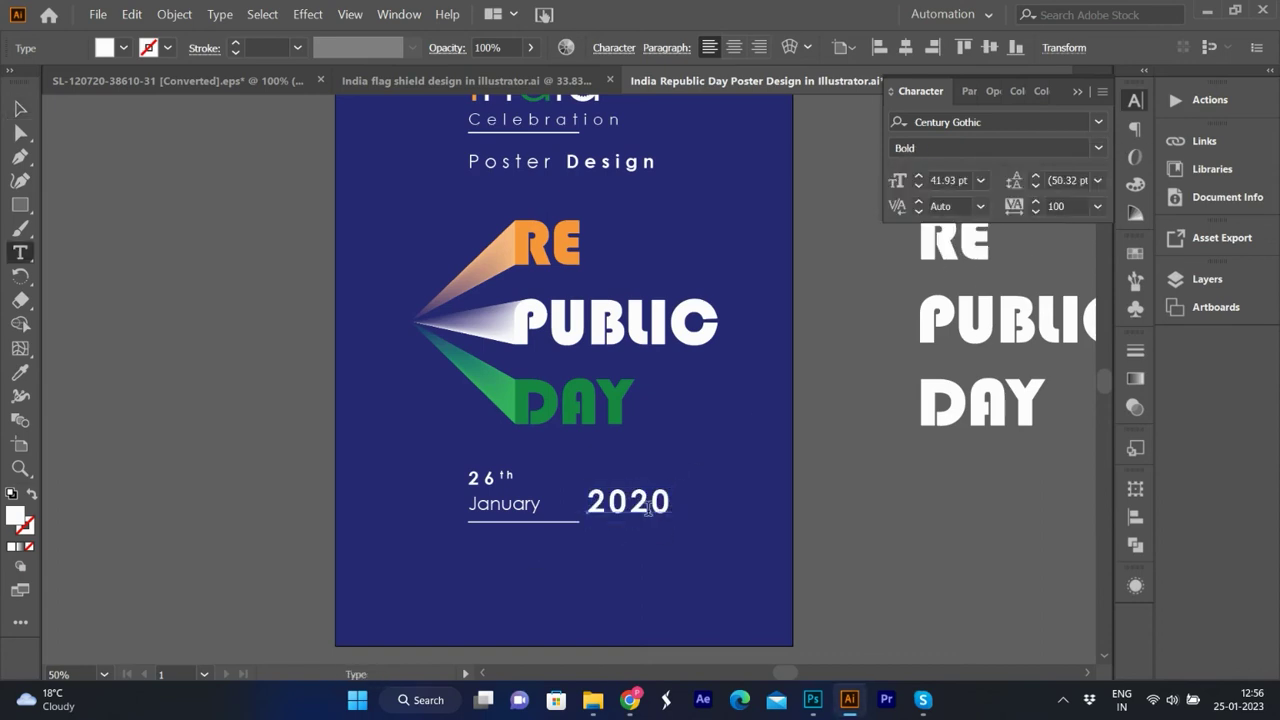
pyautogui.write('2')
pyautogui.click(21, 107)
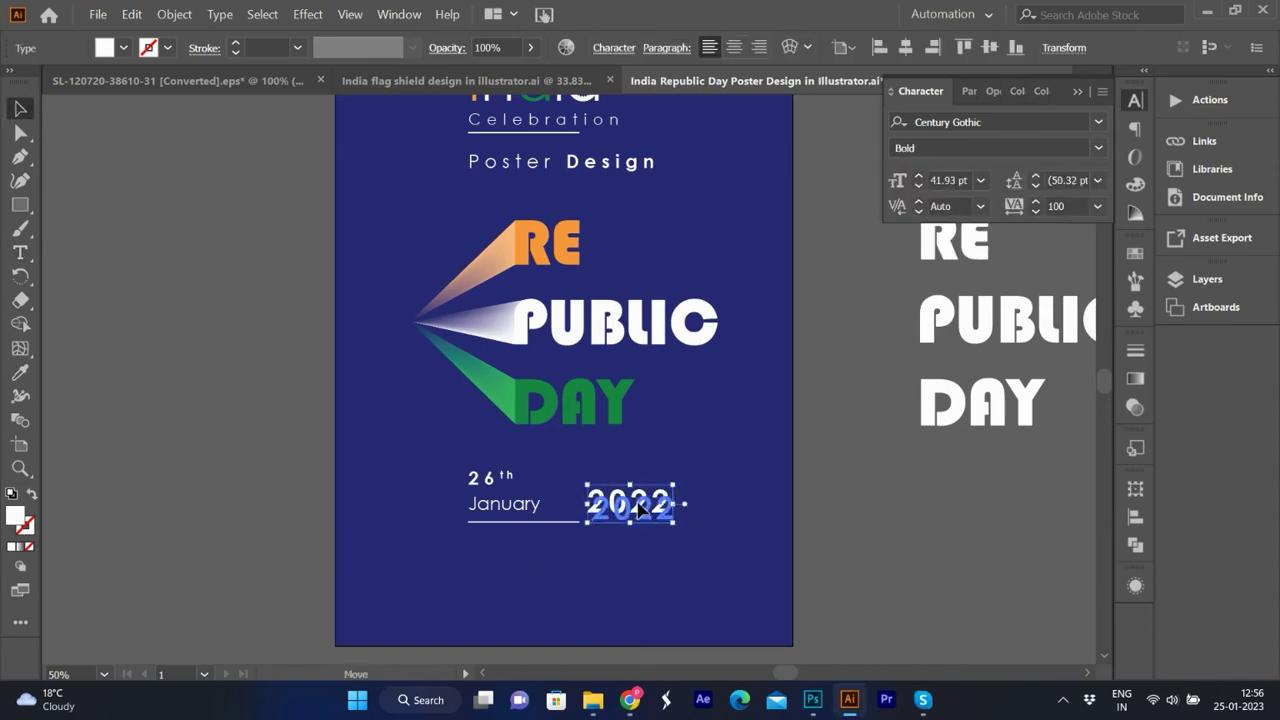
pyautogui.moveTo(630, 500); pyautogui.dragTo(635, 509)
pyautogui.click(857, 517)
pyautogui.click(635, 515)
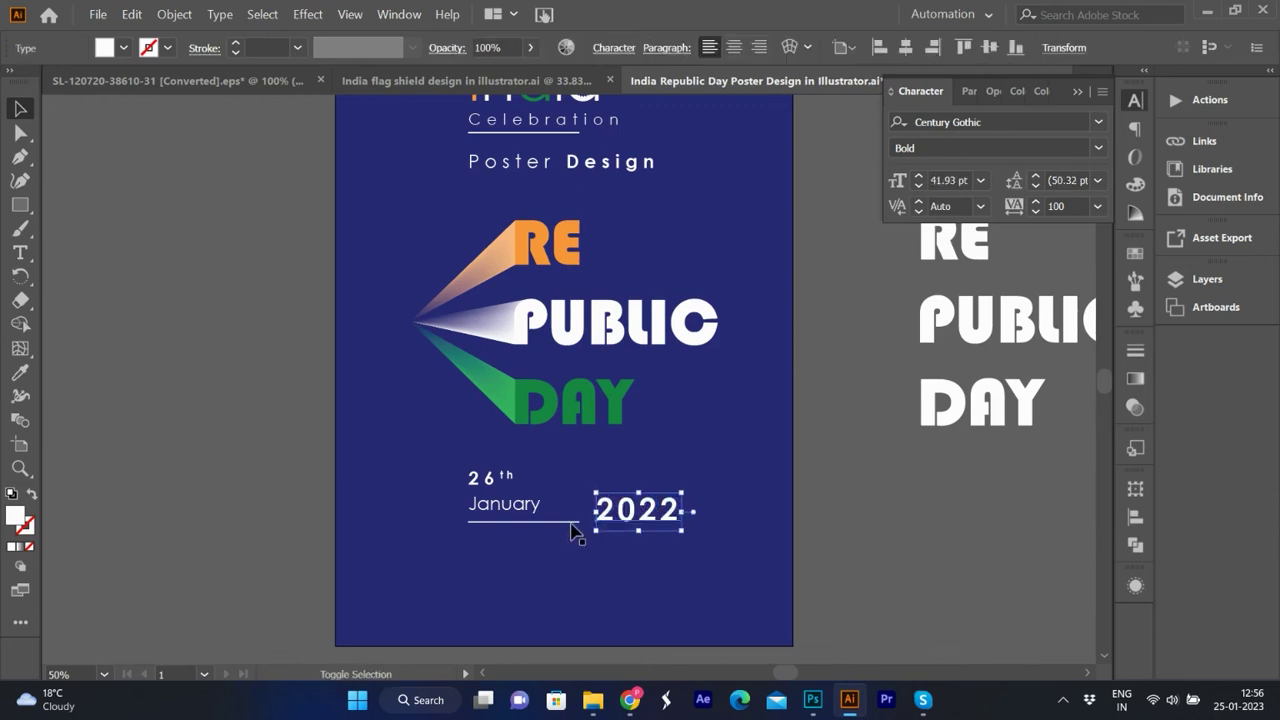
# Shorten the line under 'January' to roughly the word's width.
pyautogui.scroll(3, 540, 563)
pyautogui.scroll(-1, 534, 480)
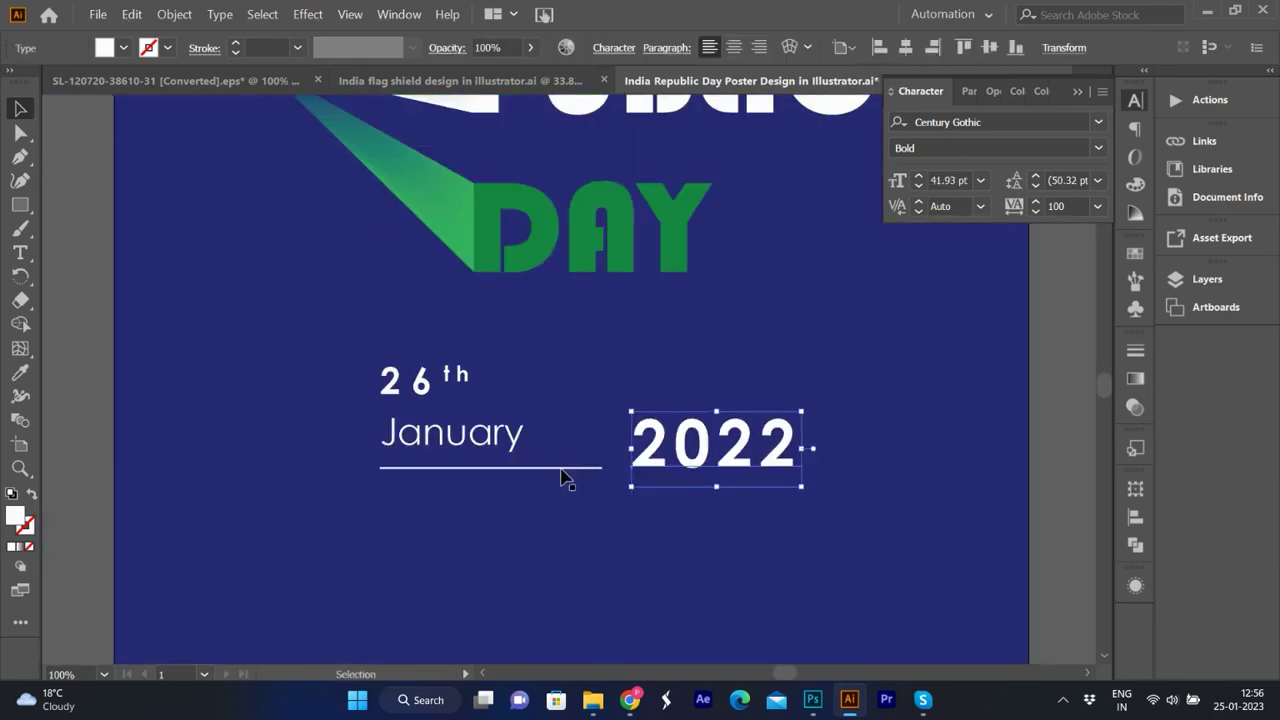
pyautogui.click(605, 467)
pyautogui.scroll(3, 607, 468)
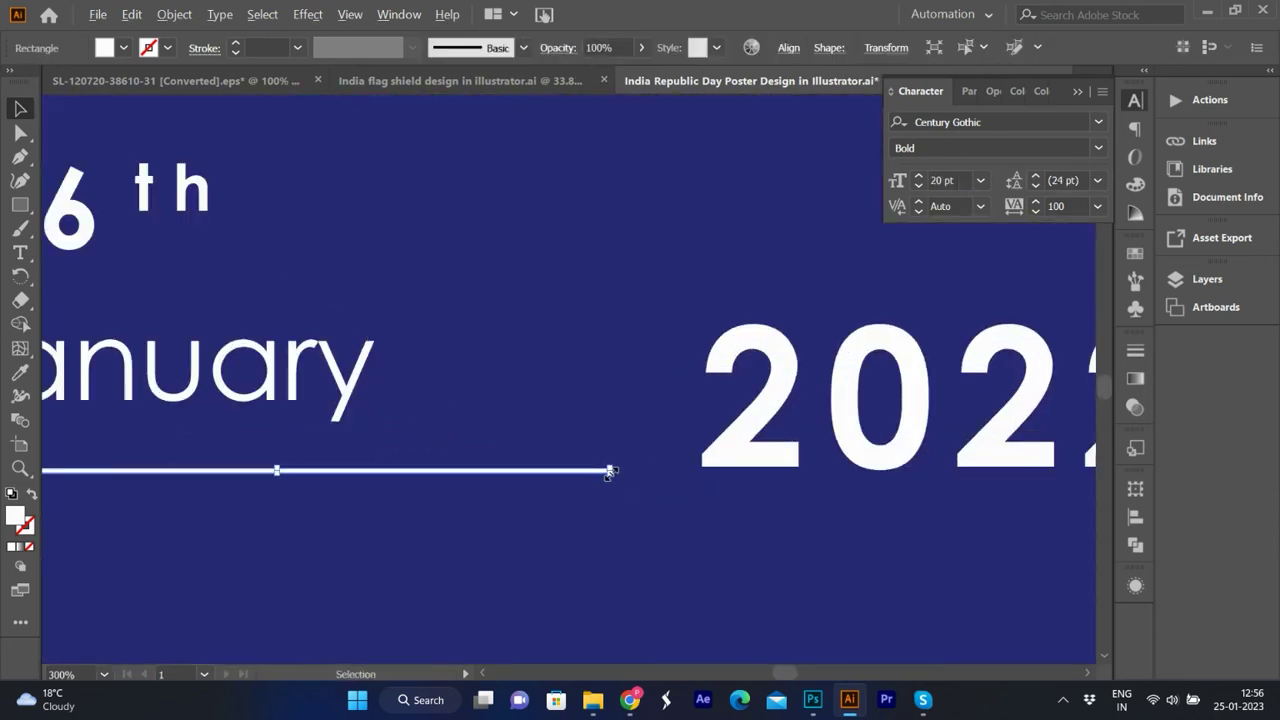
pyautogui.scroll(3, 609, 471)
pyautogui.scroll(2, 612, 460)
pyautogui.moveTo(612, 460); pyautogui.dragTo(269, 457)
# Move '2022' left so it sits beside the January underline.
pyautogui.scroll(-4, 843, 375)
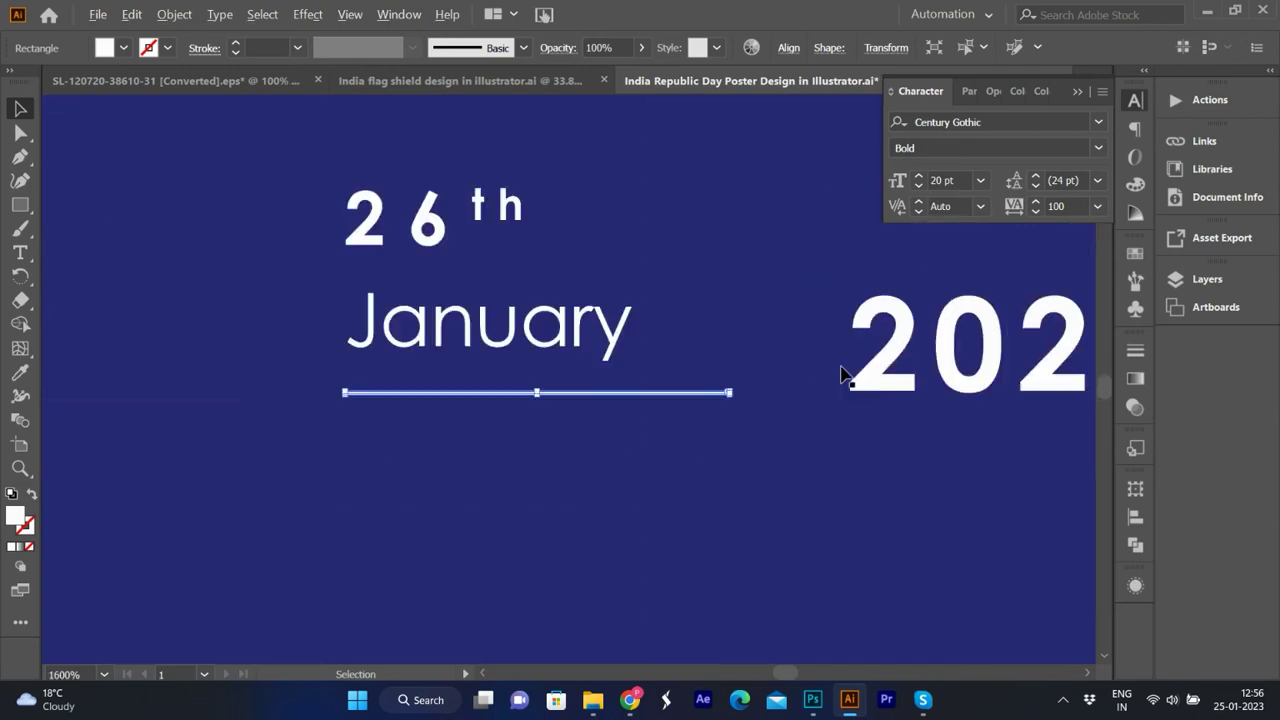
pyautogui.scroll(-2, 843, 375)
pyautogui.moveTo(880, 355); pyautogui.dragTo(836, 355)
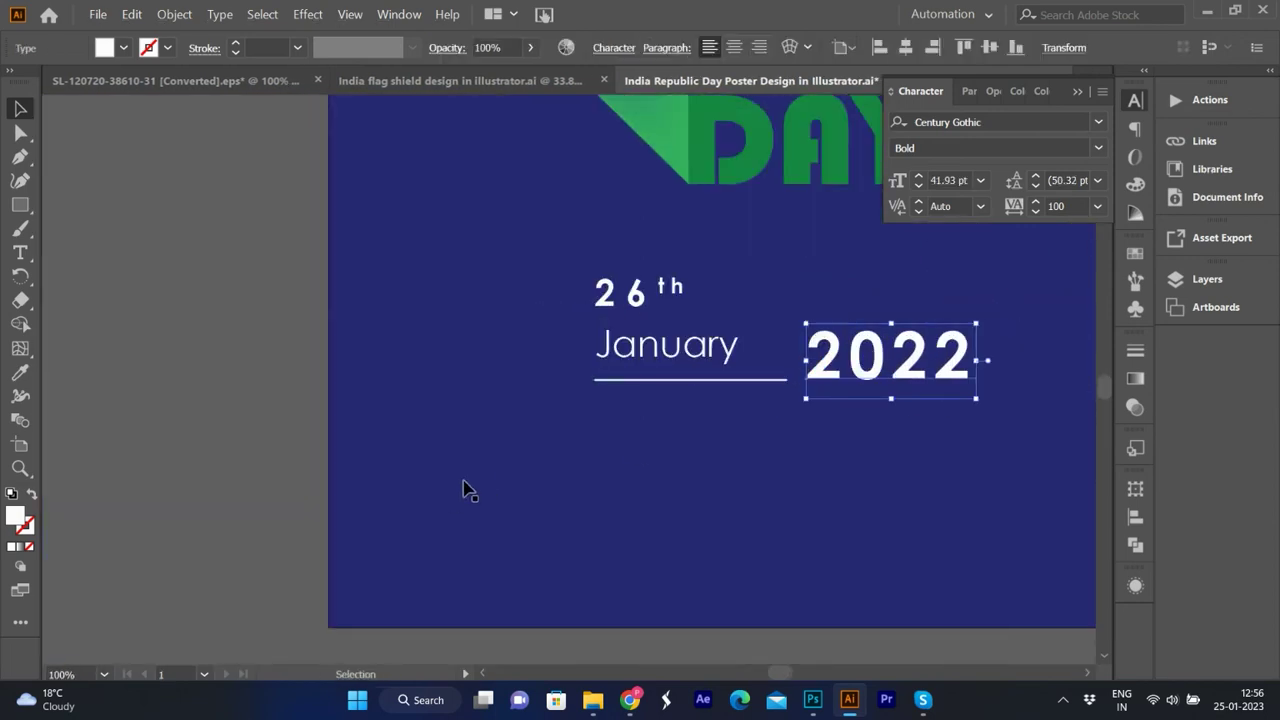
pyautogui.scroll(-1, 375, 495)
pyautogui.scroll(-1, 365, 500)
pyautogui.scroll(1, 575, 567)
# Scale the '26th' text larger.
pyautogui.click(982, 414)
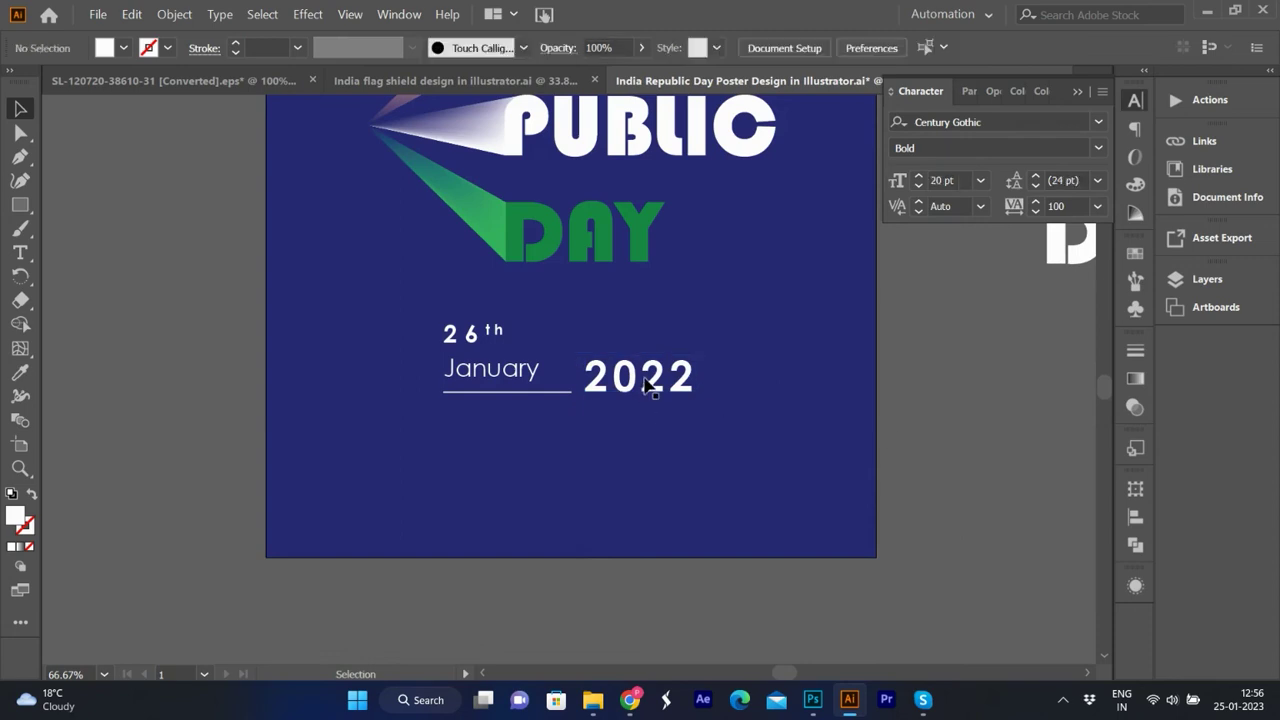
pyautogui.click(645, 385)
pyautogui.click(1020, 434)
pyautogui.click(510, 383)
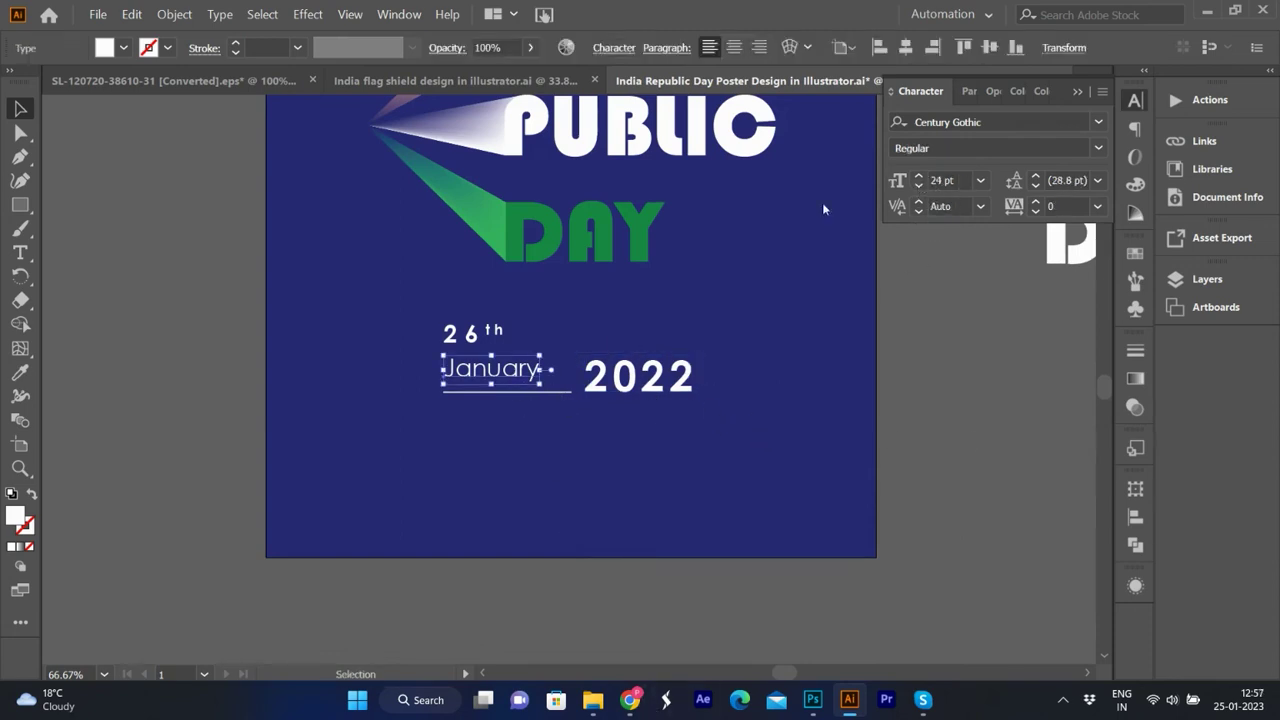
pyautogui.click(470, 333)
pyautogui.moveTo(506, 320)
pyautogui.mouseDown()
pyautogui.moveTo(577, 295)
pyautogui.moveTo(560, 288)
pyautogui.mouseUp()
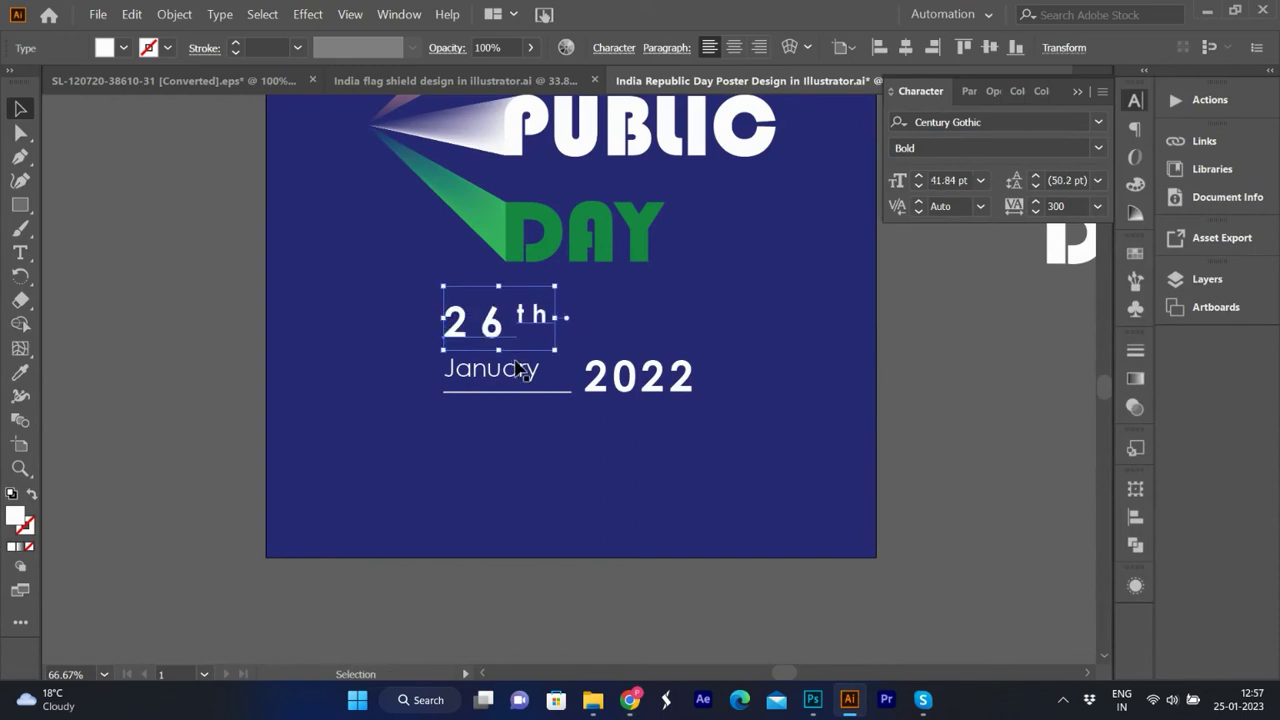
# Drag the underline's right end point in to match January's width.
pyautogui.click(530, 390)
pyautogui.click(565, 395)
pyautogui.press('a')
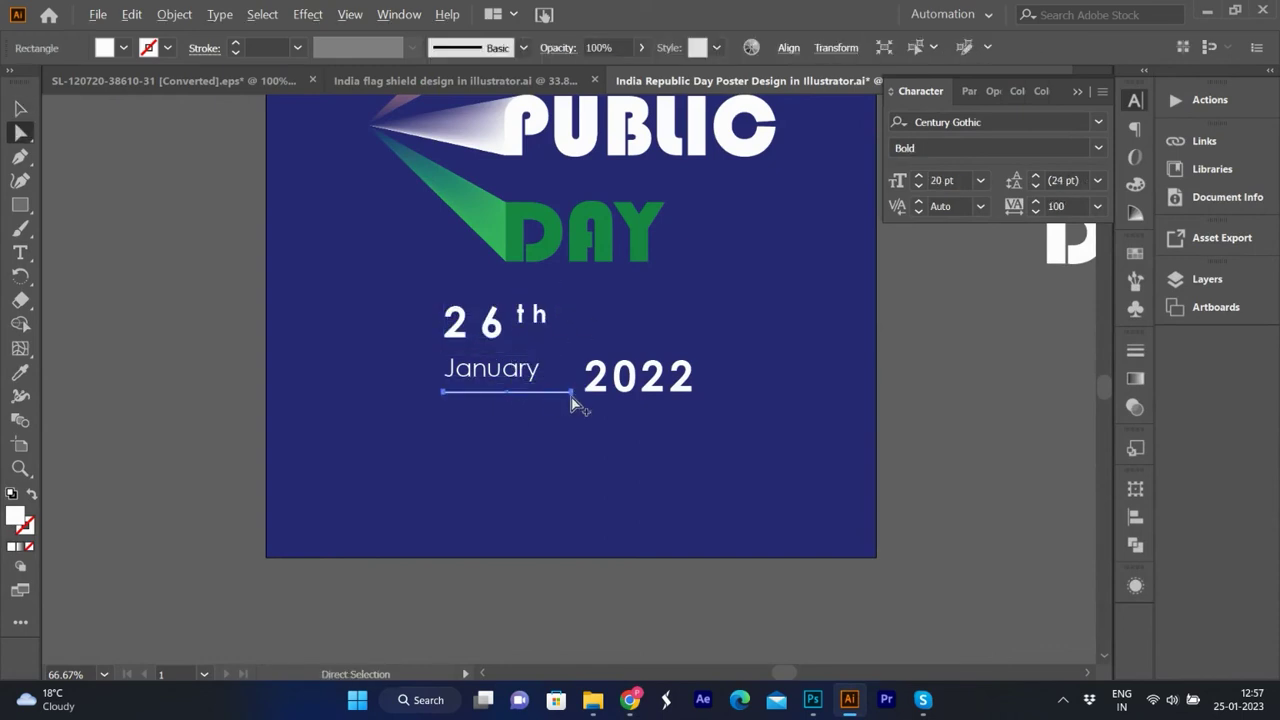
pyautogui.scroll(4, 571, 400)
pyautogui.click(572, 372)
pyautogui.moveTo(572, 372); pyautogui.dragTo(428, 374)
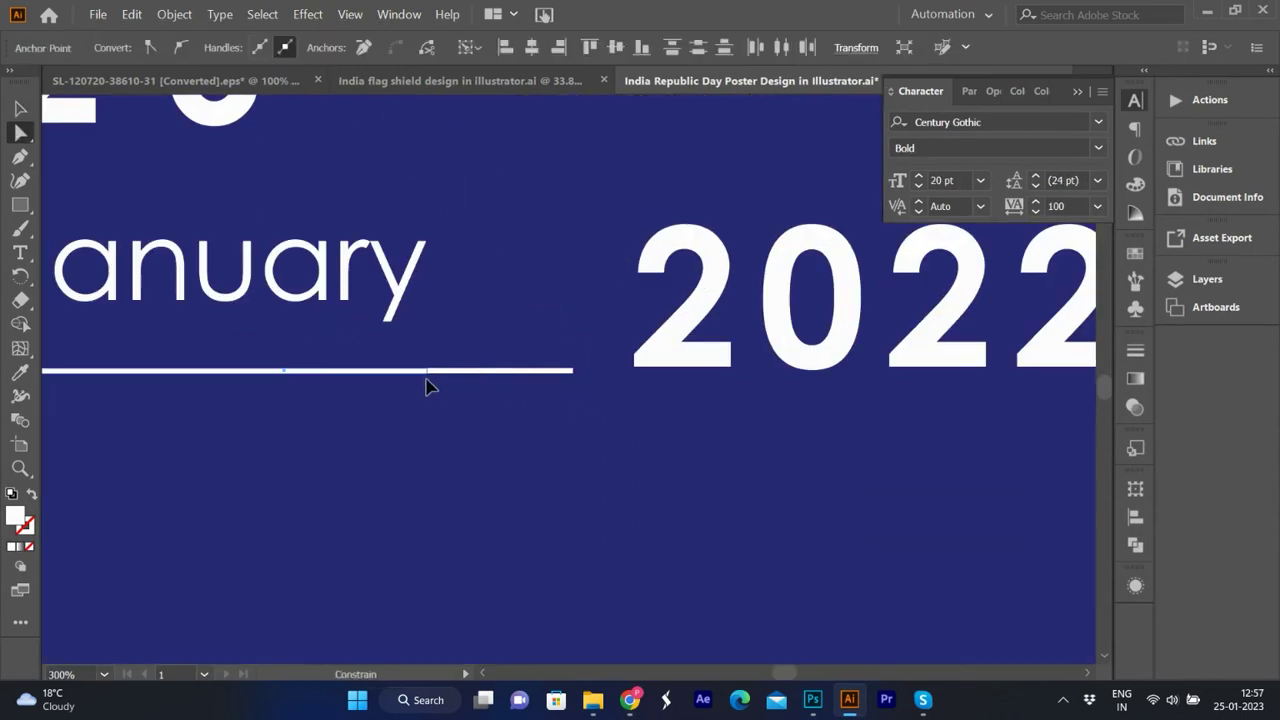
pyautogui.hotkey('ctrl', '0')
pyautogui.scroll(2, 694, 343)
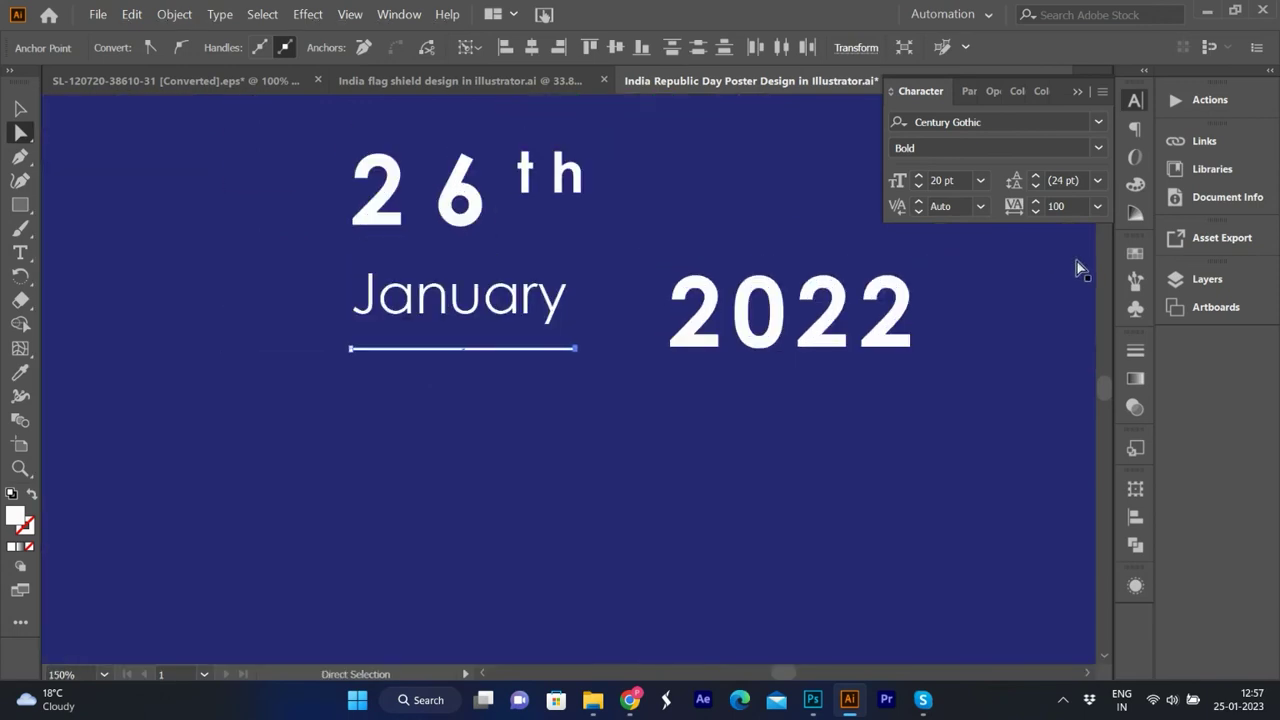
# Enlarge '2022' to about 52.67 pt and line it up with 'January'.
pyautogui.press('v')
pyautogui.click(656, 325)
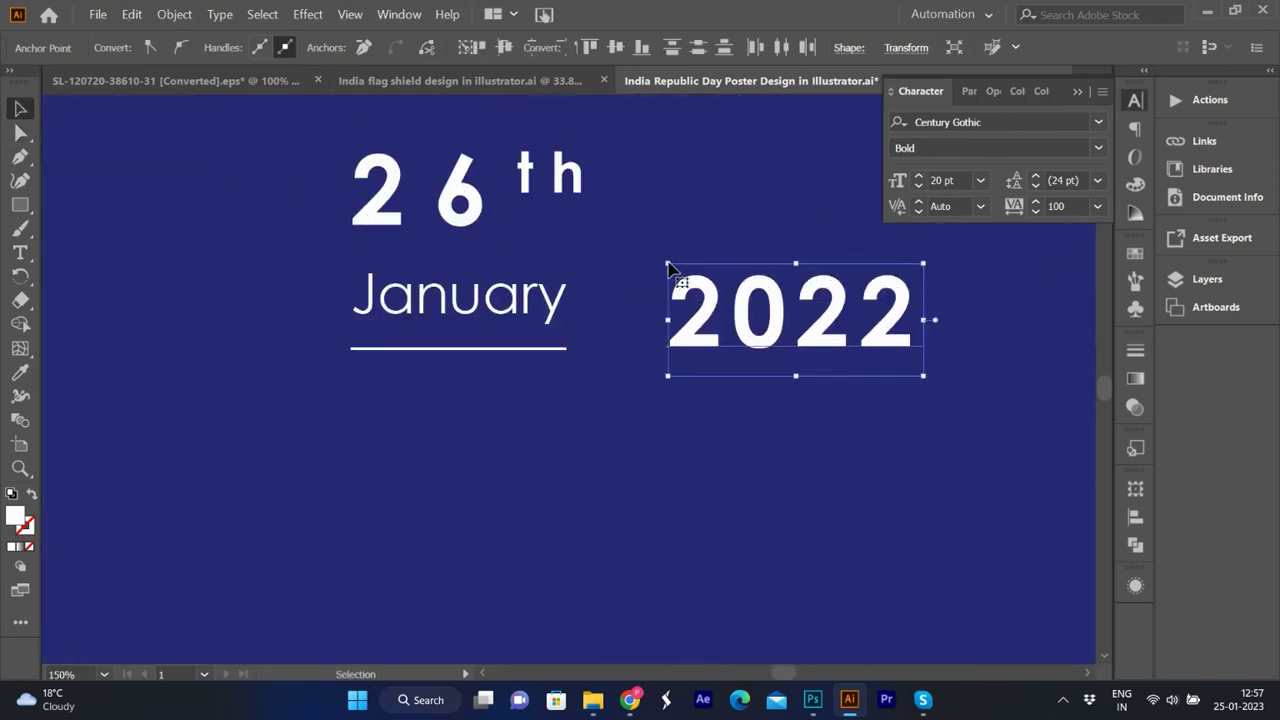
pyautogui.moveTo(667, 263); pyautogui.dragTo(602, 234)
pyautogui.moveTo(656, 345); pyautogui.dragTo(655, 358)
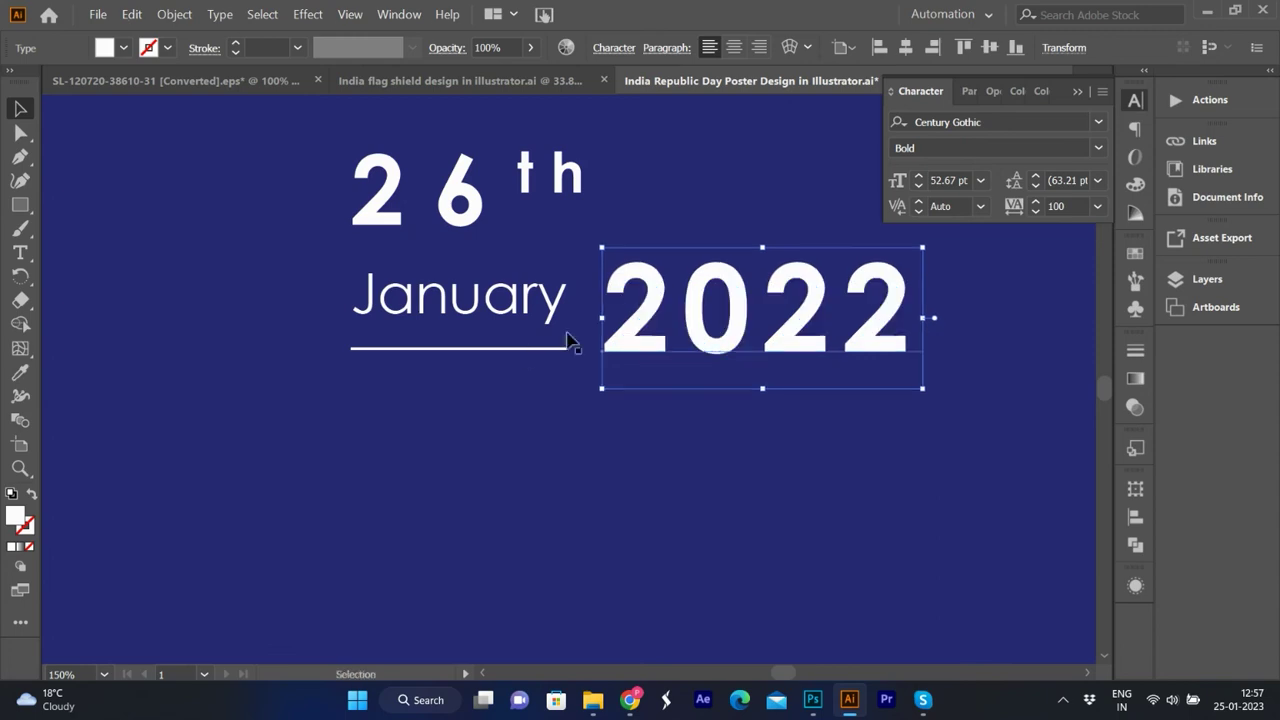
pyautogui.scroll(2, 604, 348)
pyautogui.scroll(-5, 670, 345)
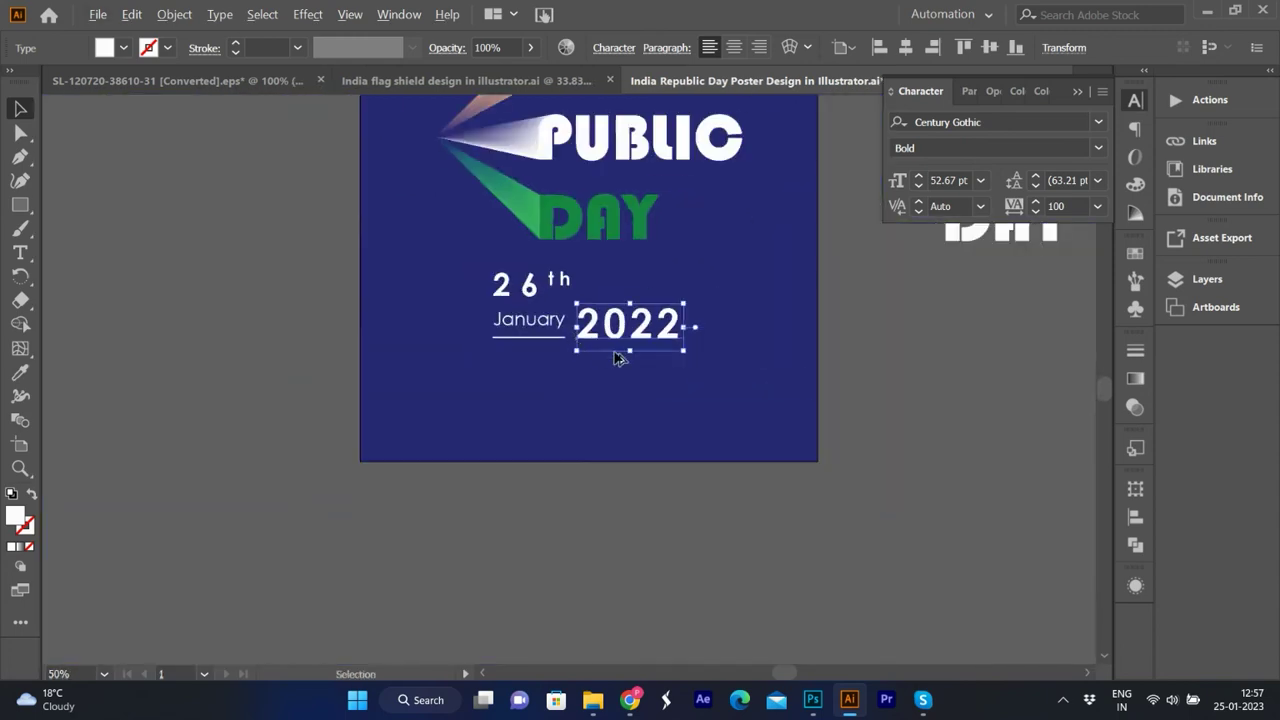
# Group '26th', 'January' and '2022' into one date block.
pyautogui.moveTo(289, 283); pyautogui.dragTo(697, 371)
pyautogui.hotkey('ctrl', 'g')
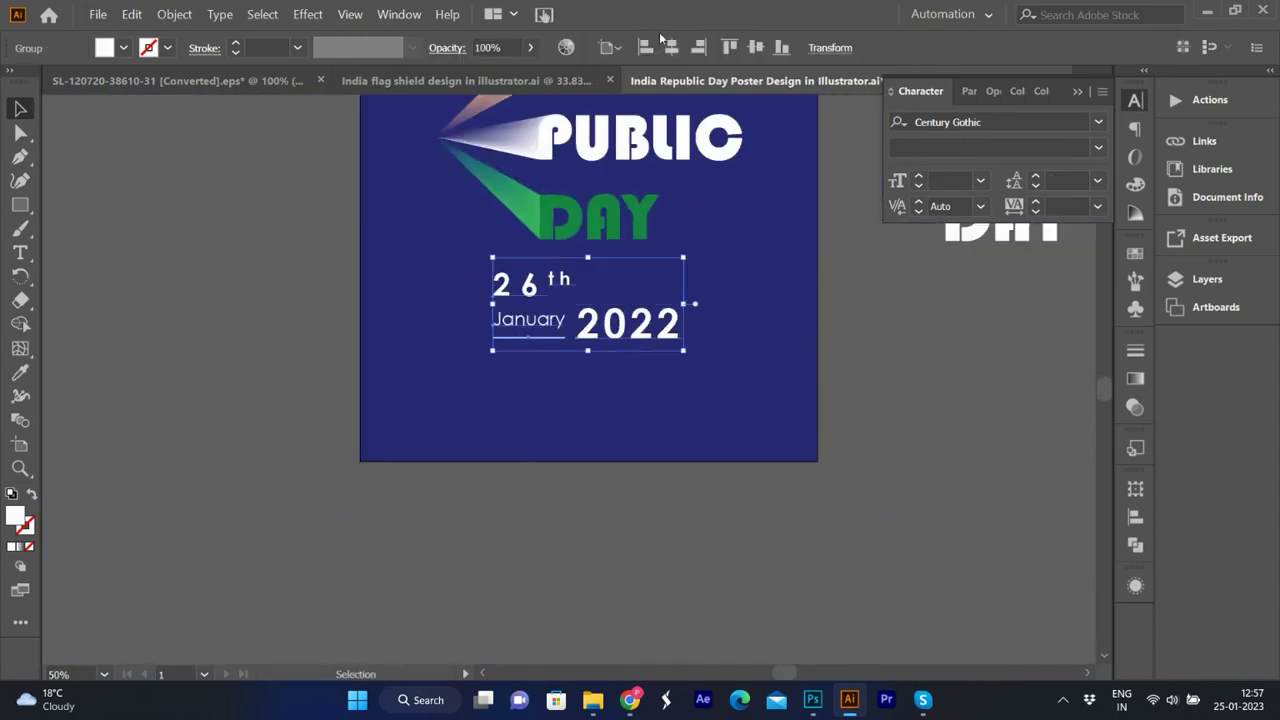
pyautogui.scroll(-1, 636, 480)
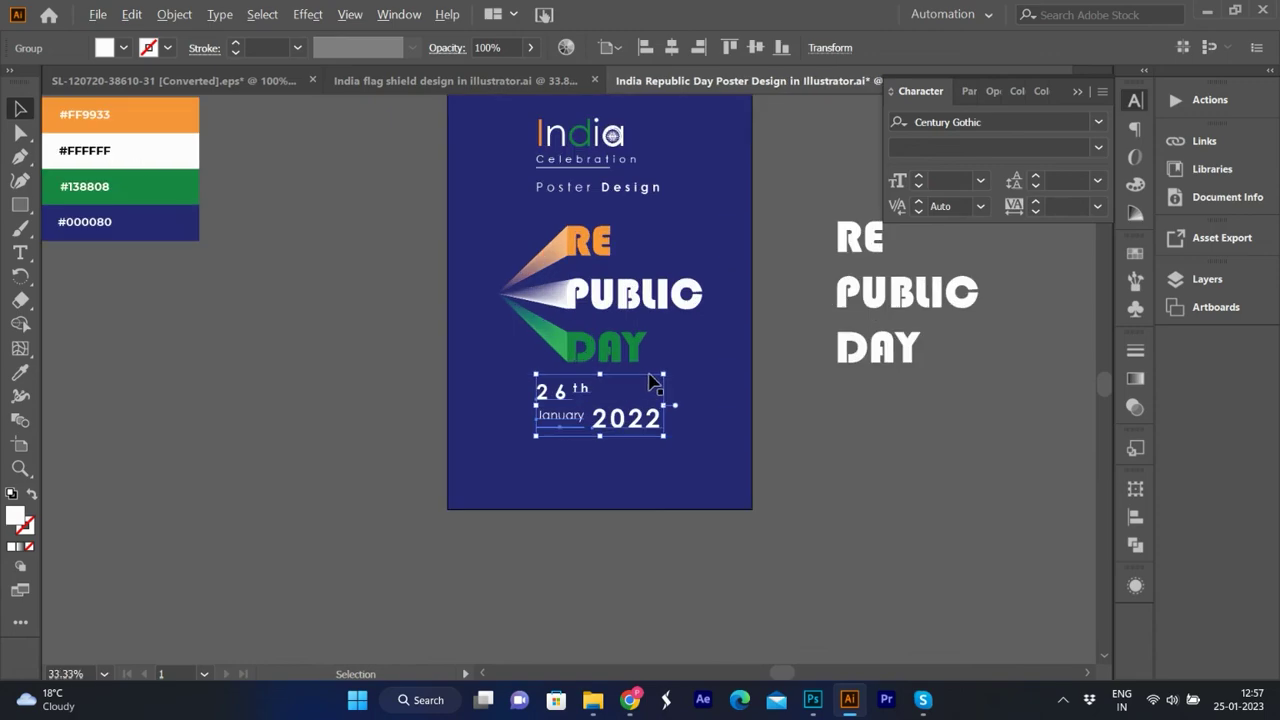
pyautogui.click(880, 471)
# Copy the tricolour ribbon from the converted EPS file into the Republic Day poster.
pyautogui.click(420, 80)
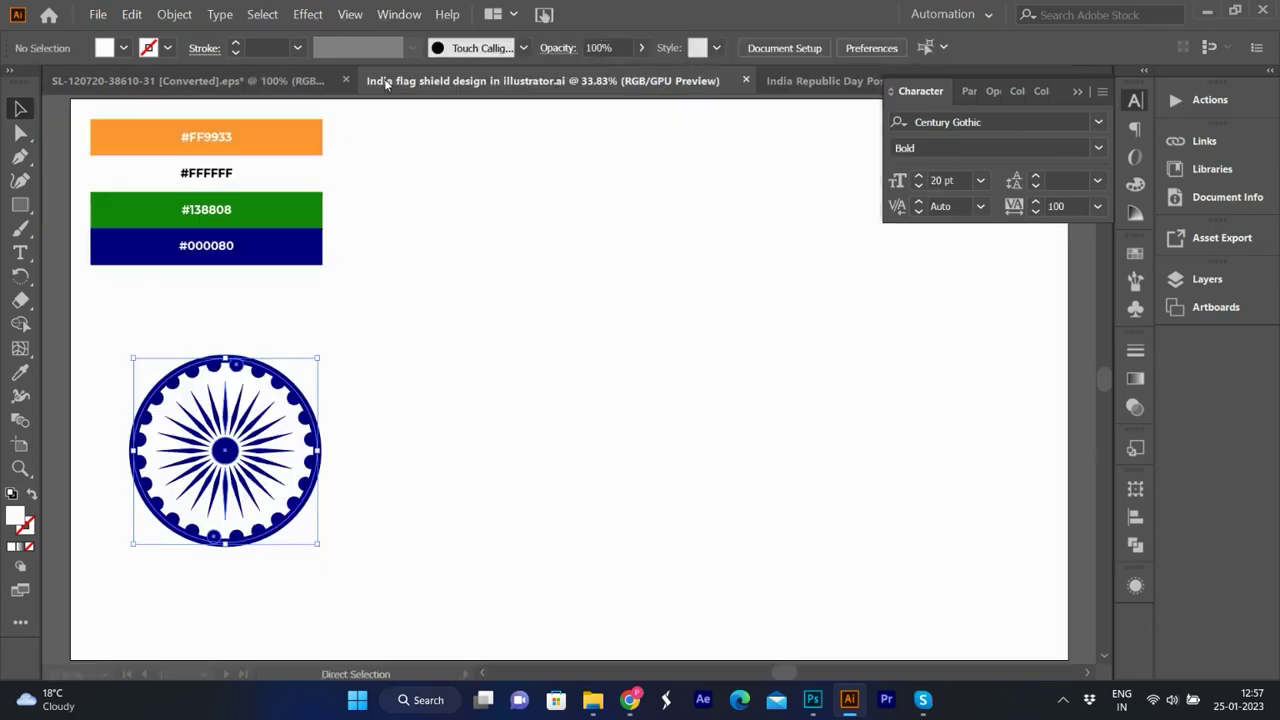
pyautogui.click(200, 80)
pyautogui.hotkey('ctrl', 'c')
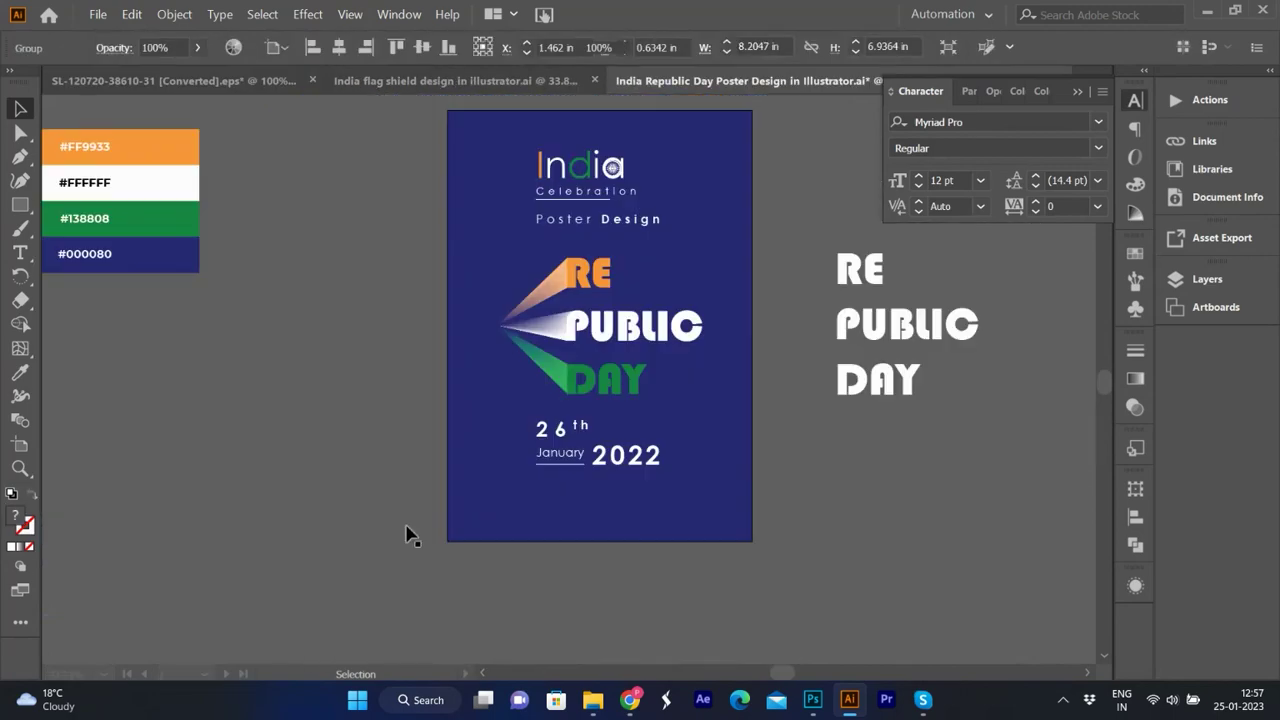
pyautogui.click(820, 80)
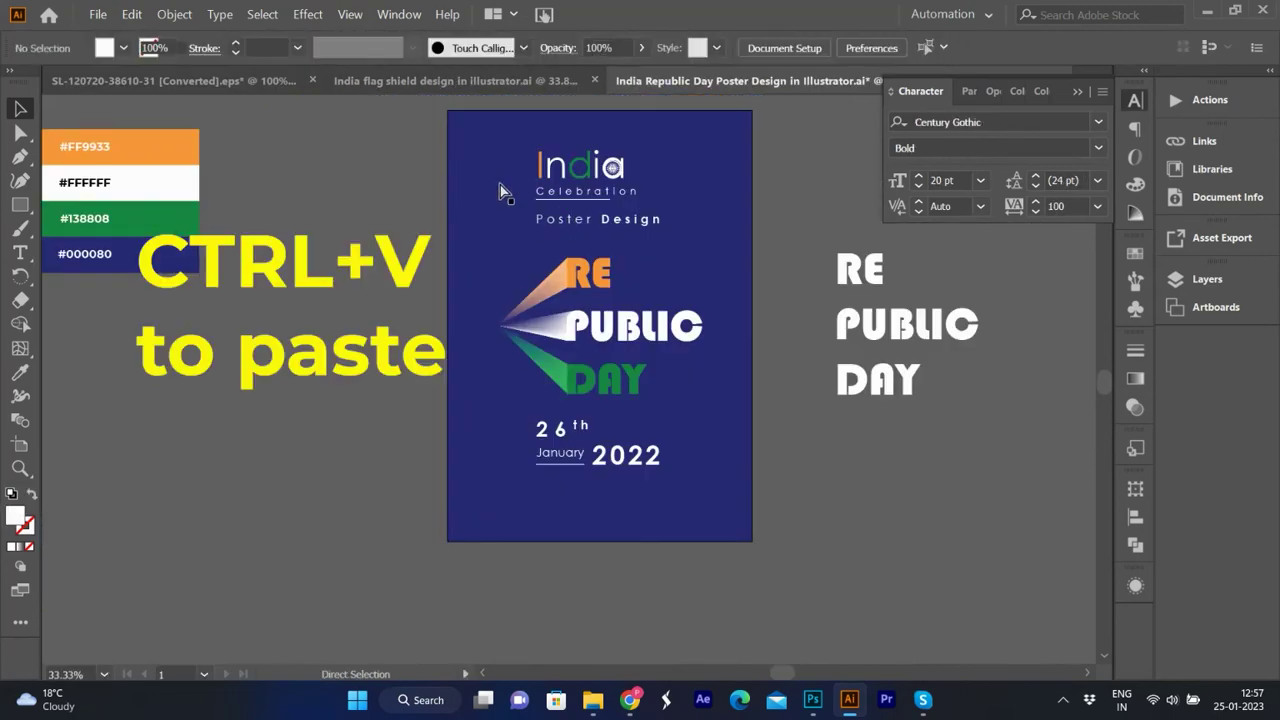
pyautogui.hotkey('ctrl', 'v')
# Paste a copy of the navy background in front and select it with the ribbon.
pyautogui.hotkey('ctrl', 'c')
pyautogui.hotkey('ctrl', 'f')
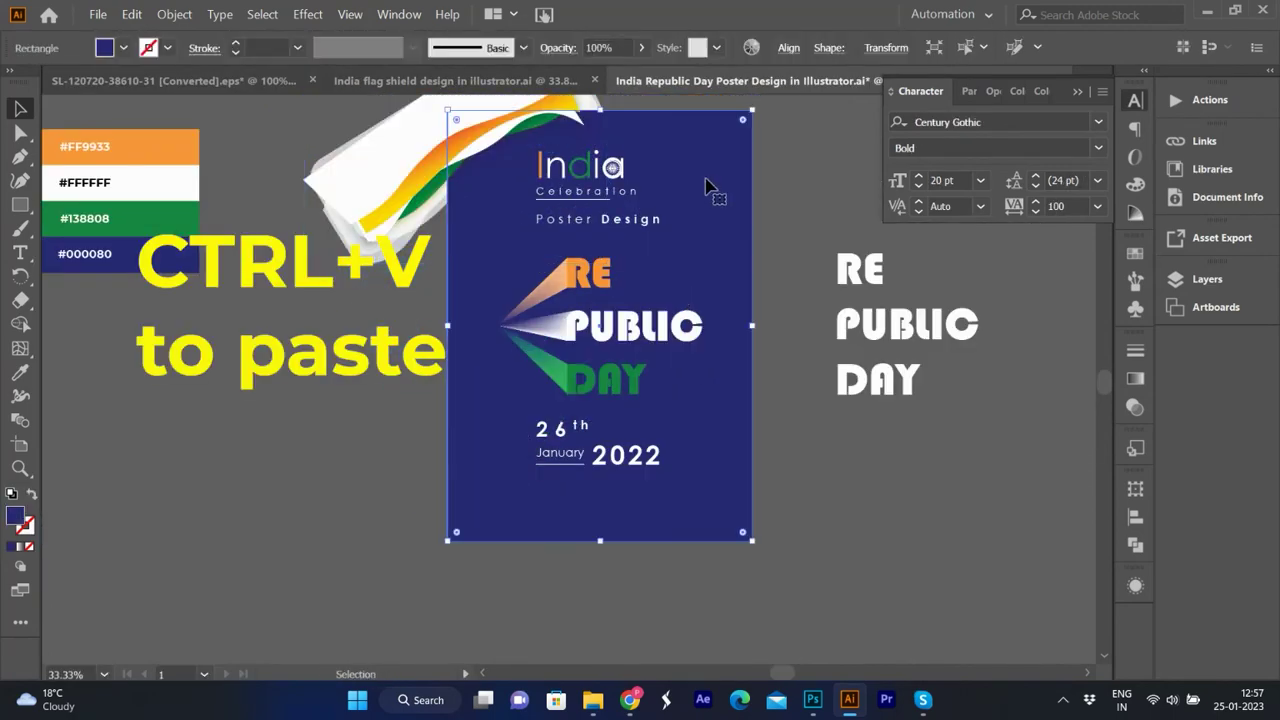
pyautogui.rightClick(706, 183)
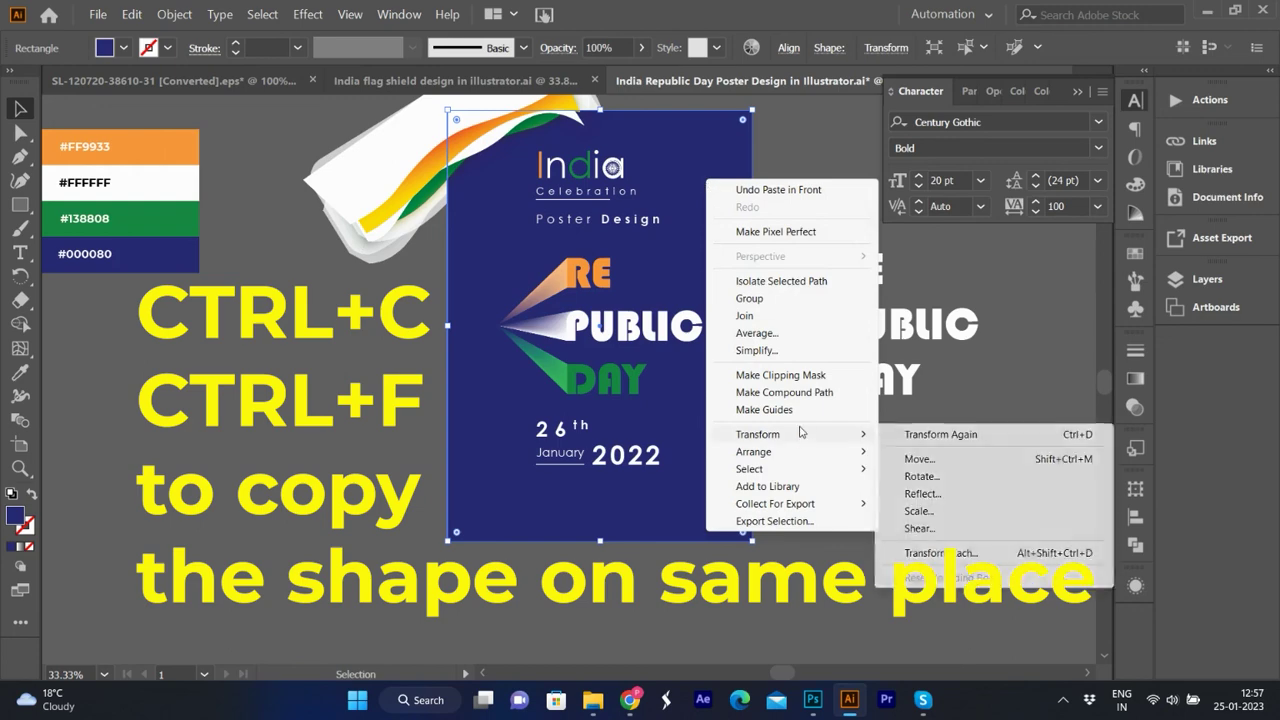
pyautogui.click(938, 453)
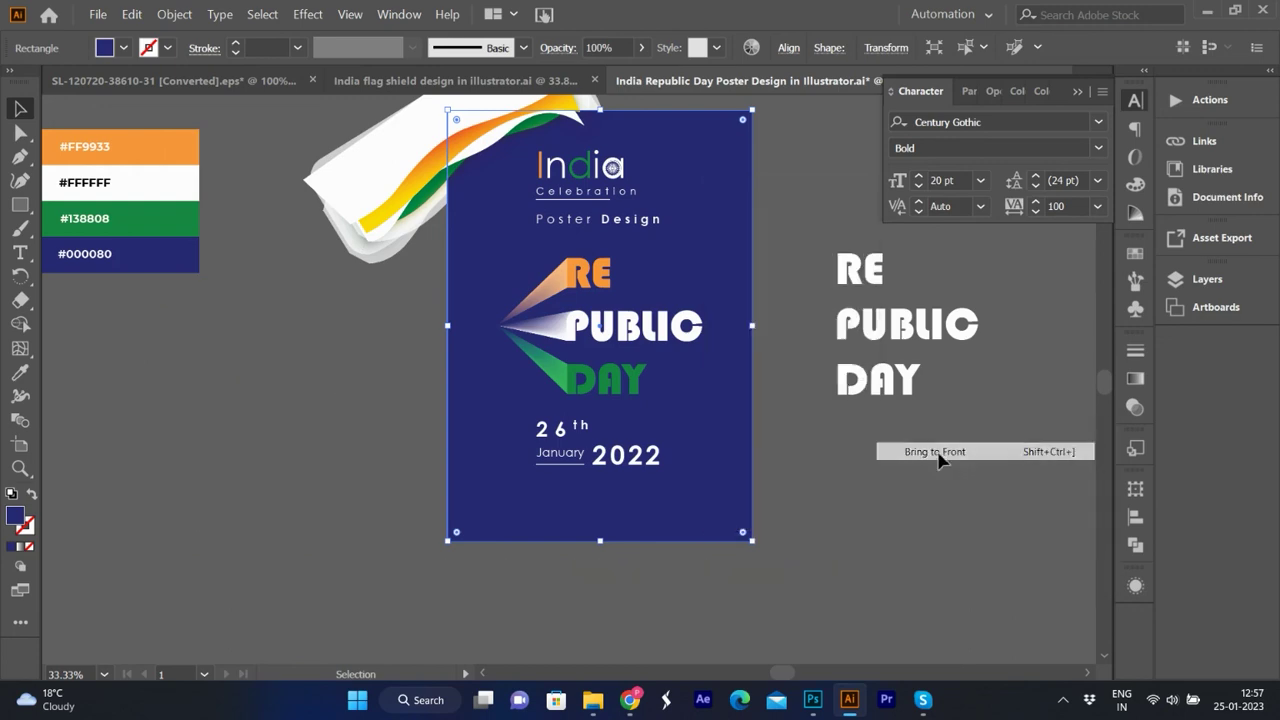
pyautogui.keyDown('shift'); pyautogui.click(414, 157); pyautogui.keyUp('shift')
# Clip the ribbon to the poster rectangle and place rotated ribbons into the top-left and bottom-right corners.
pyautogui.rightClick(414, 157)
pyautogui.click(506, 292)
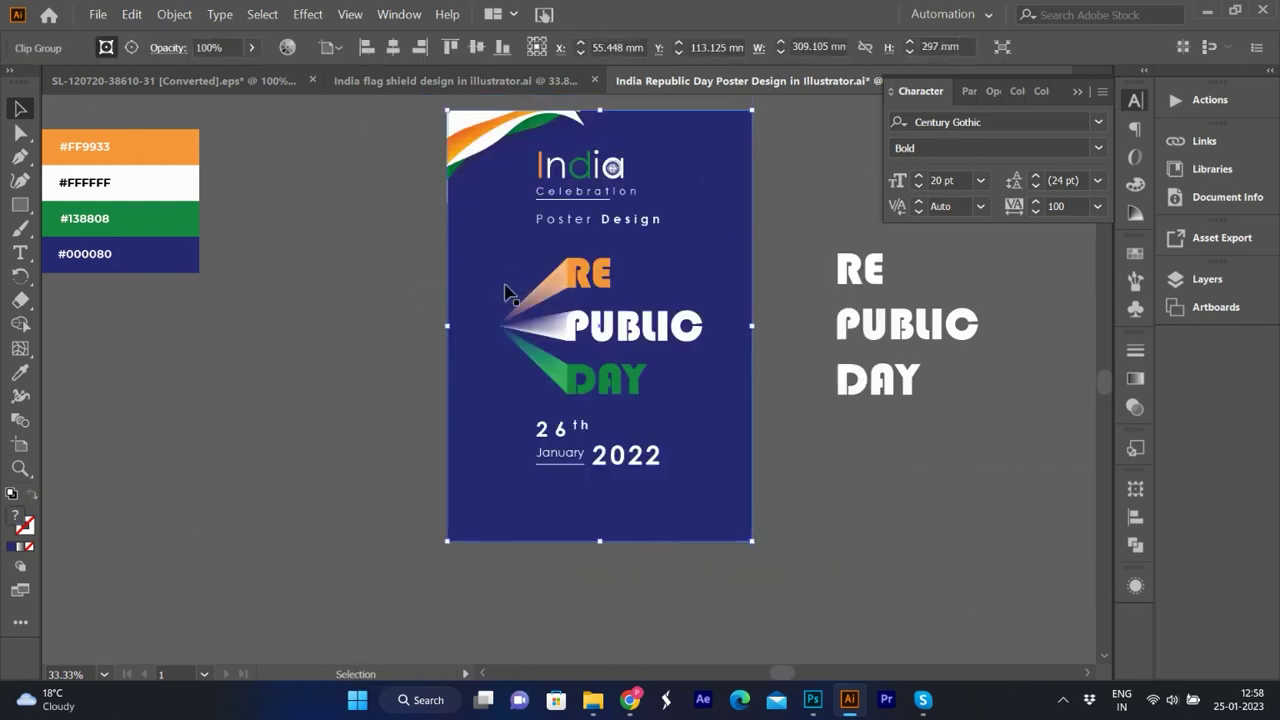
pyautogui.doubleClick(500, 127)
pyautogui.moveTo(506, 214)
pyautogui.mouseDown()
pyautogui.moveTo(603, 345)
pyautogui.moveTo(477, 257)
pyautogui.moveTo(645, 404)
pyautogui.mouseUp()
pyautogui.scroll(-2, 479, 254)
pyautogui.moveTo(650, 350)
pyautogui.mouseDown()
pyautogui.moveTo(728, 354)
pyautogui.moveTo(605, 420)
pyautogui.mouseUp()
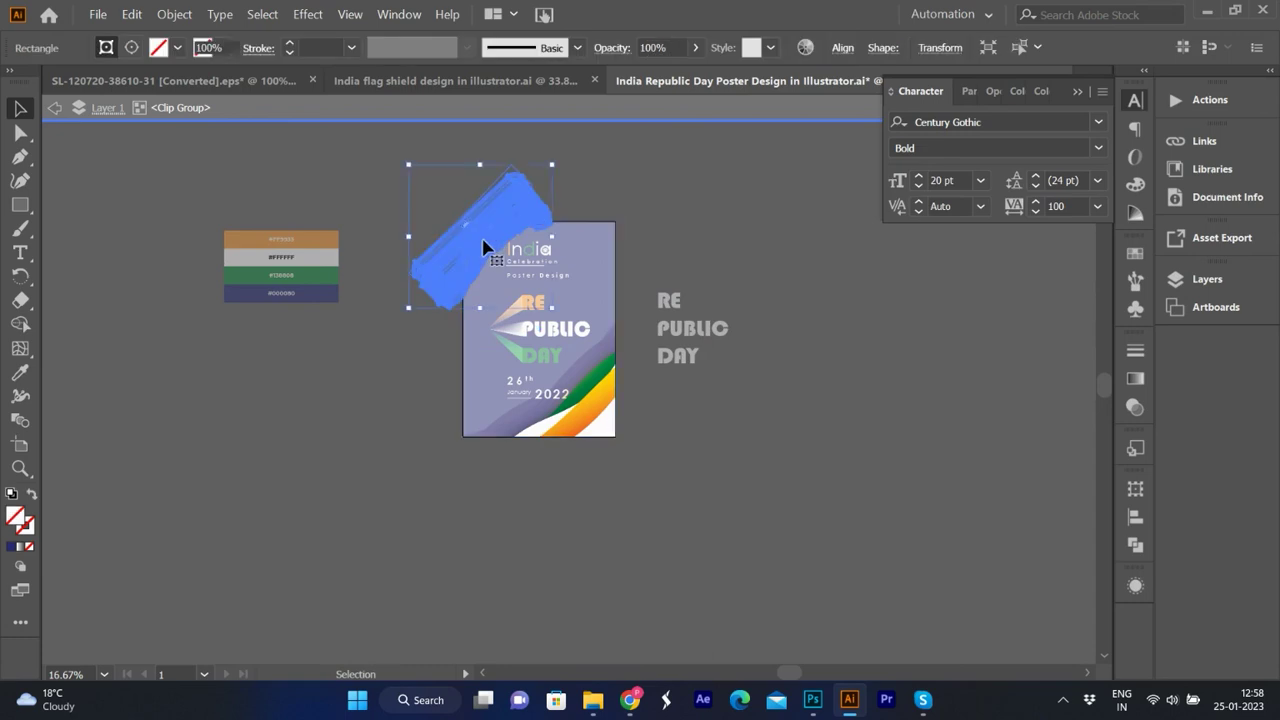
pyautogui.moveTo(605, 420); pyautogui.dragTo(500, 255)
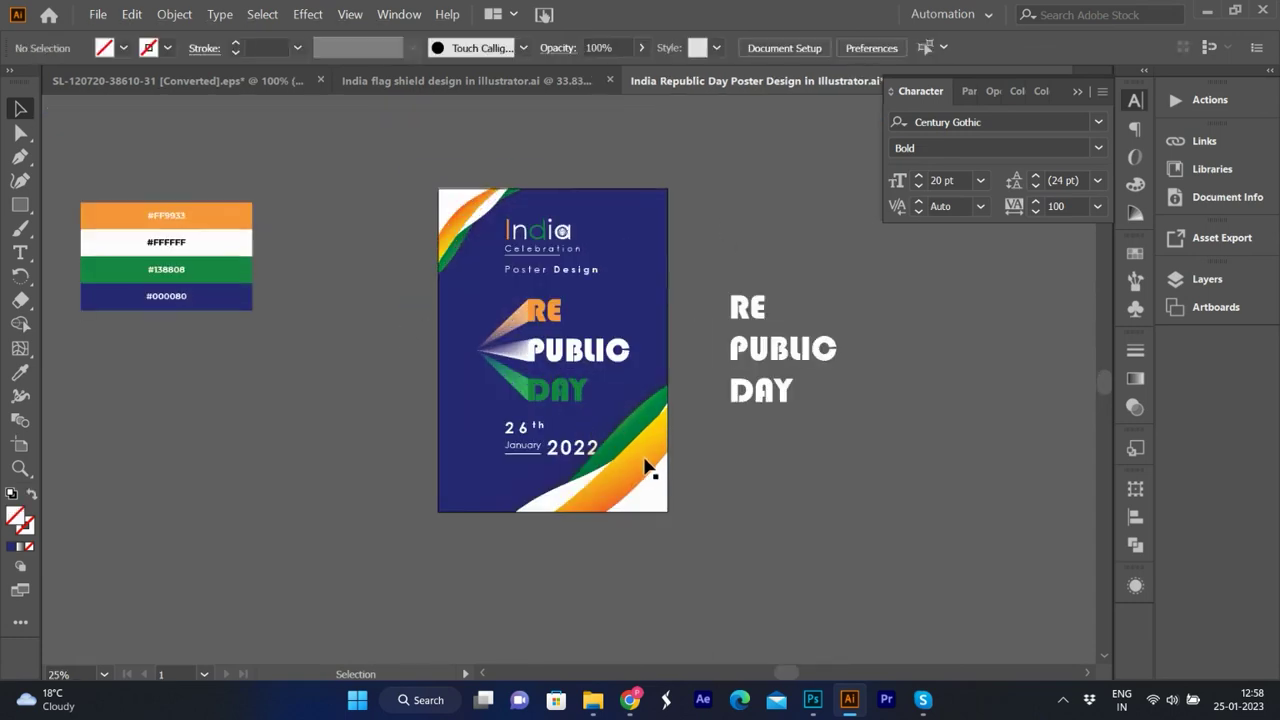
# Fade the clipped ribbon group to 20% opacity.
pyautogui.click(251, 47)
pyautogui.moveTo(257, 74); pyautogui.dragTo(196, 74)
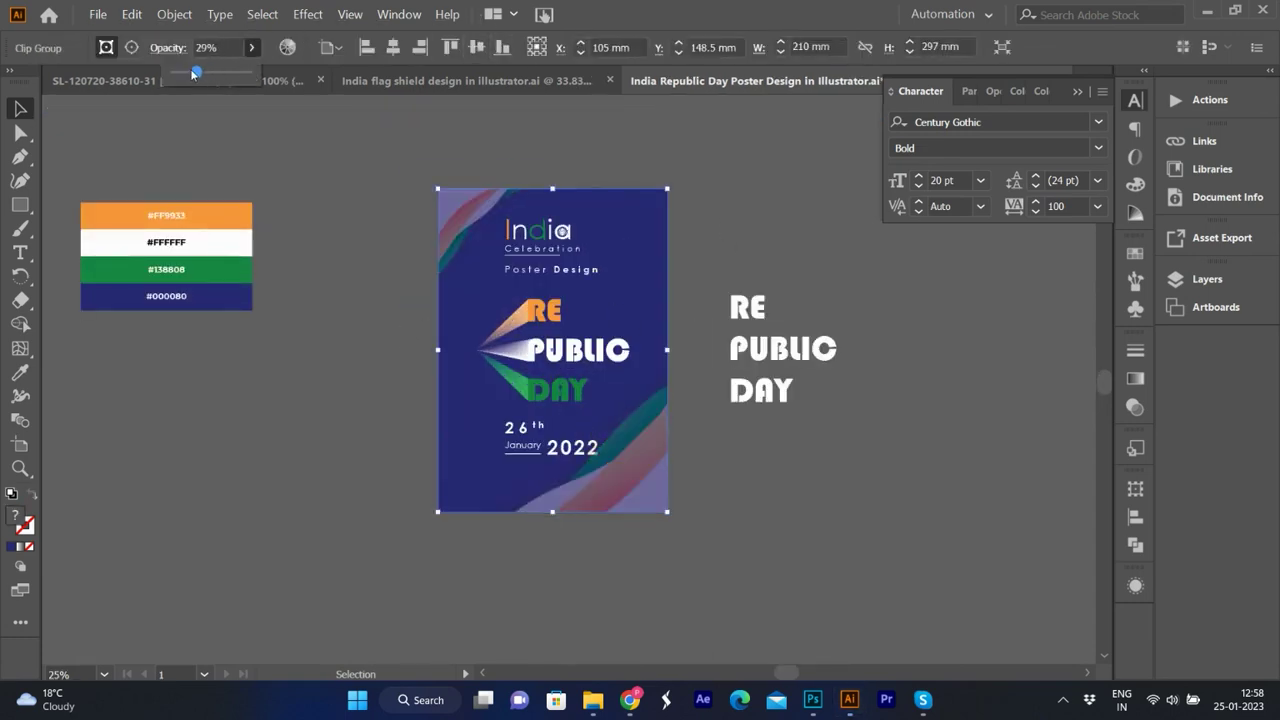
pyautogui.click(748, 308)
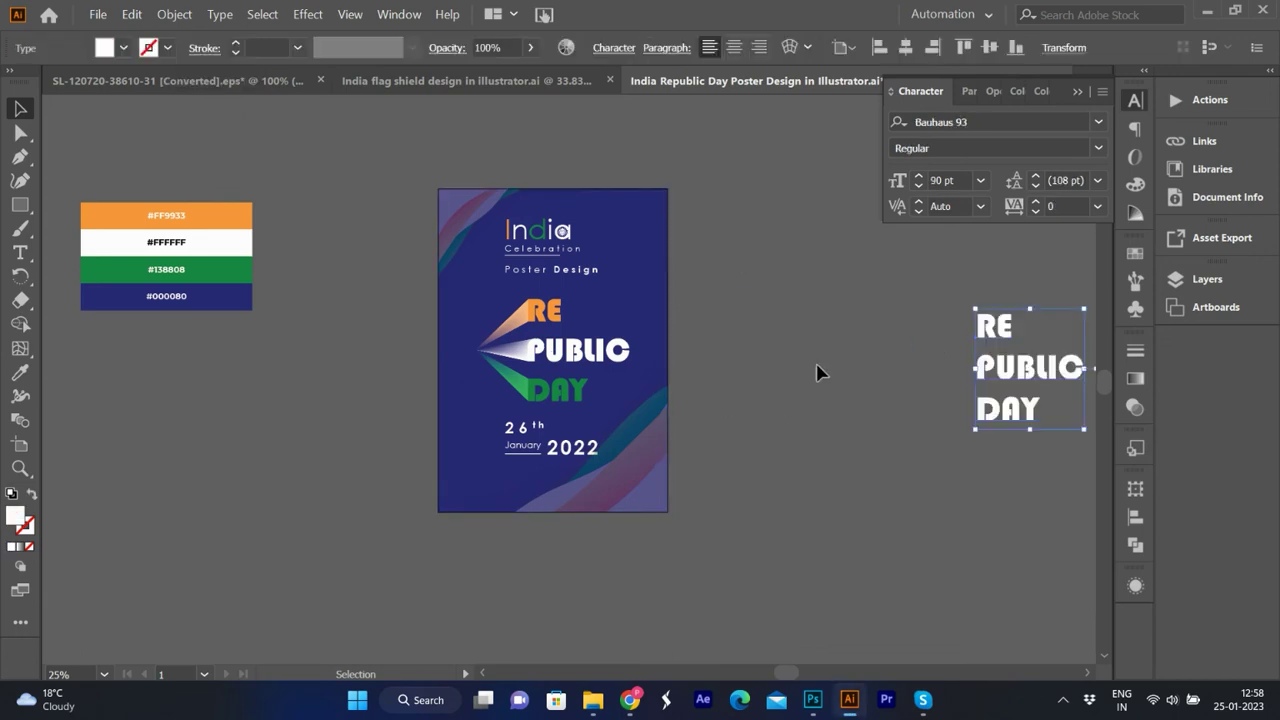
pyautogui.click(735, 285)
pyautogui.hotkey('ctrl', '0')
pyautogui.click(730, 520)
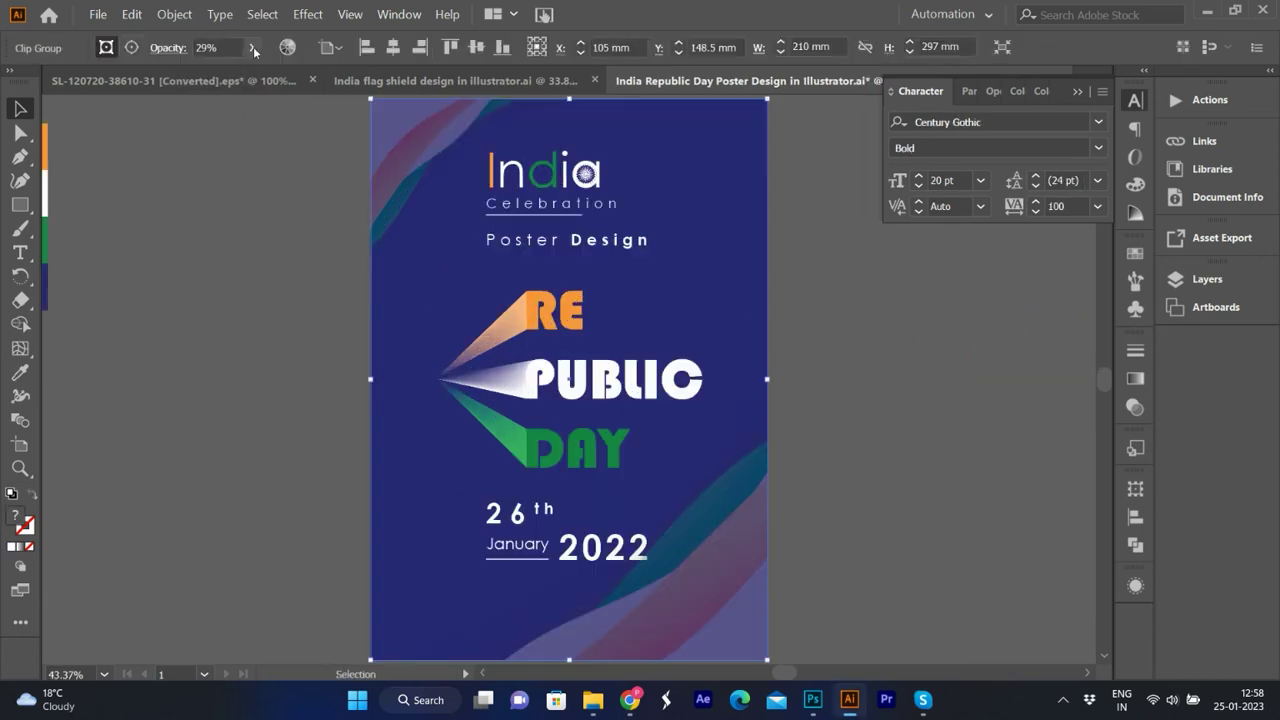
pyautogui.doubleClick(205, 47)
pyautogui.write('20')
pyautogui.press('Return')
pyautogui.click(855, 296)
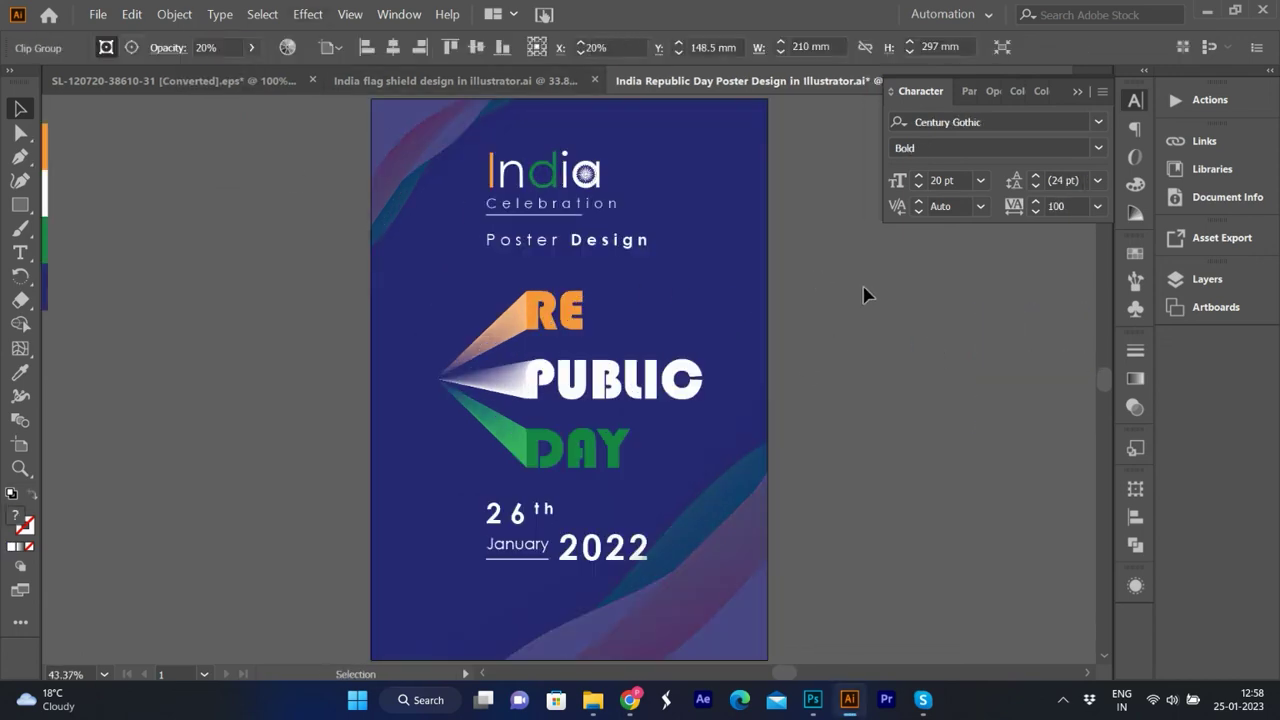
pyautogui.press('f')
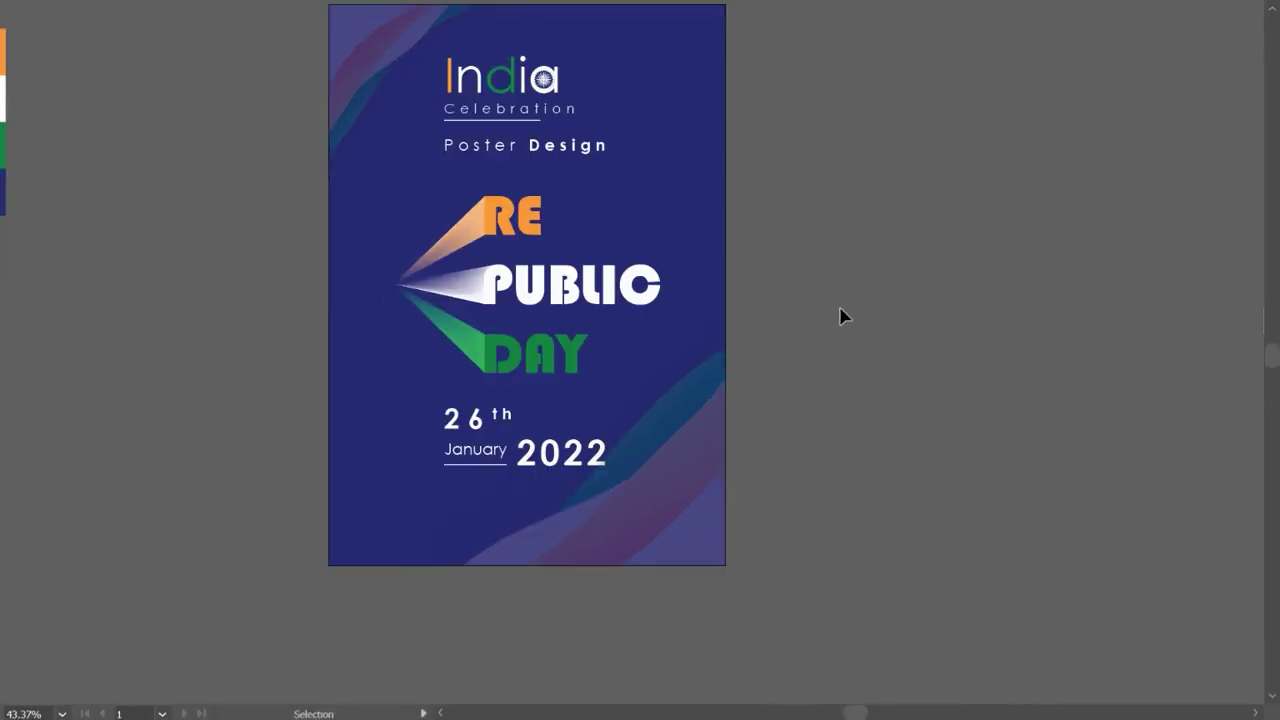